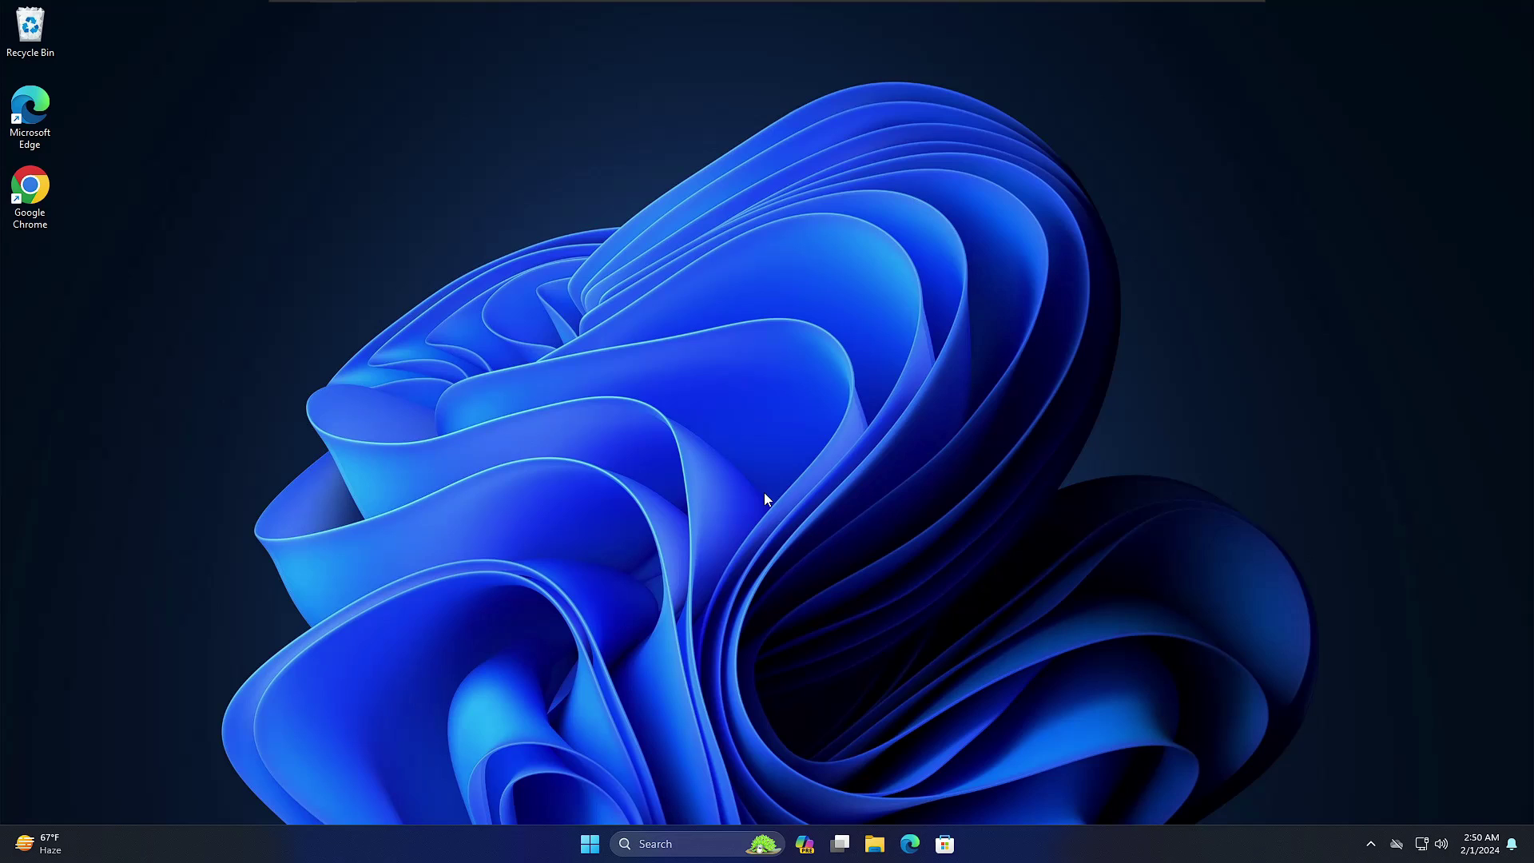
# Search Windows for "restore" and open the Create a restore point settings.
pyautogui.click(686, 841)
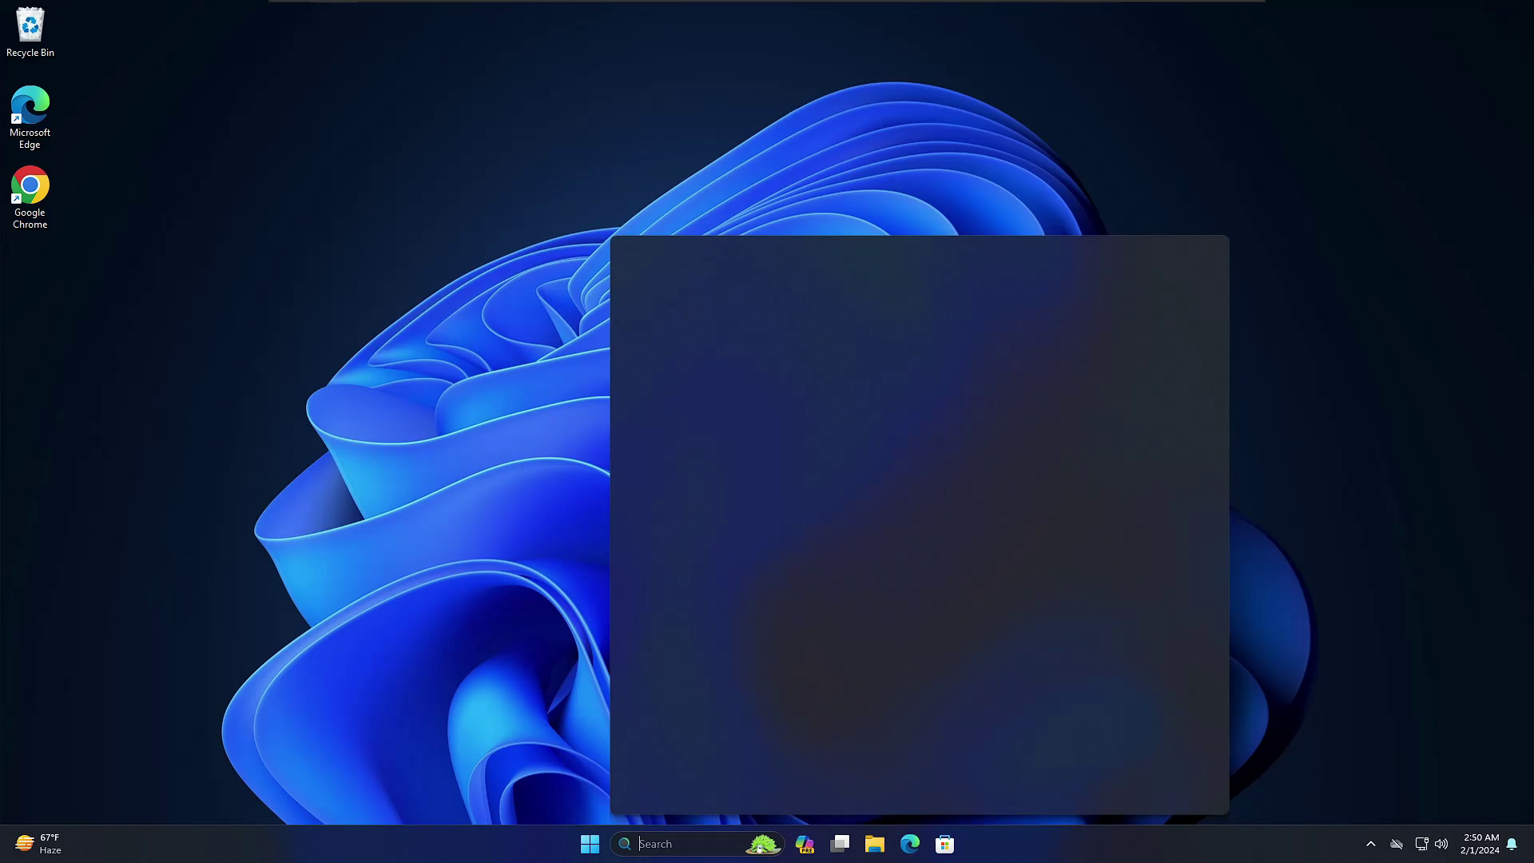
pyautogui.write('restore')
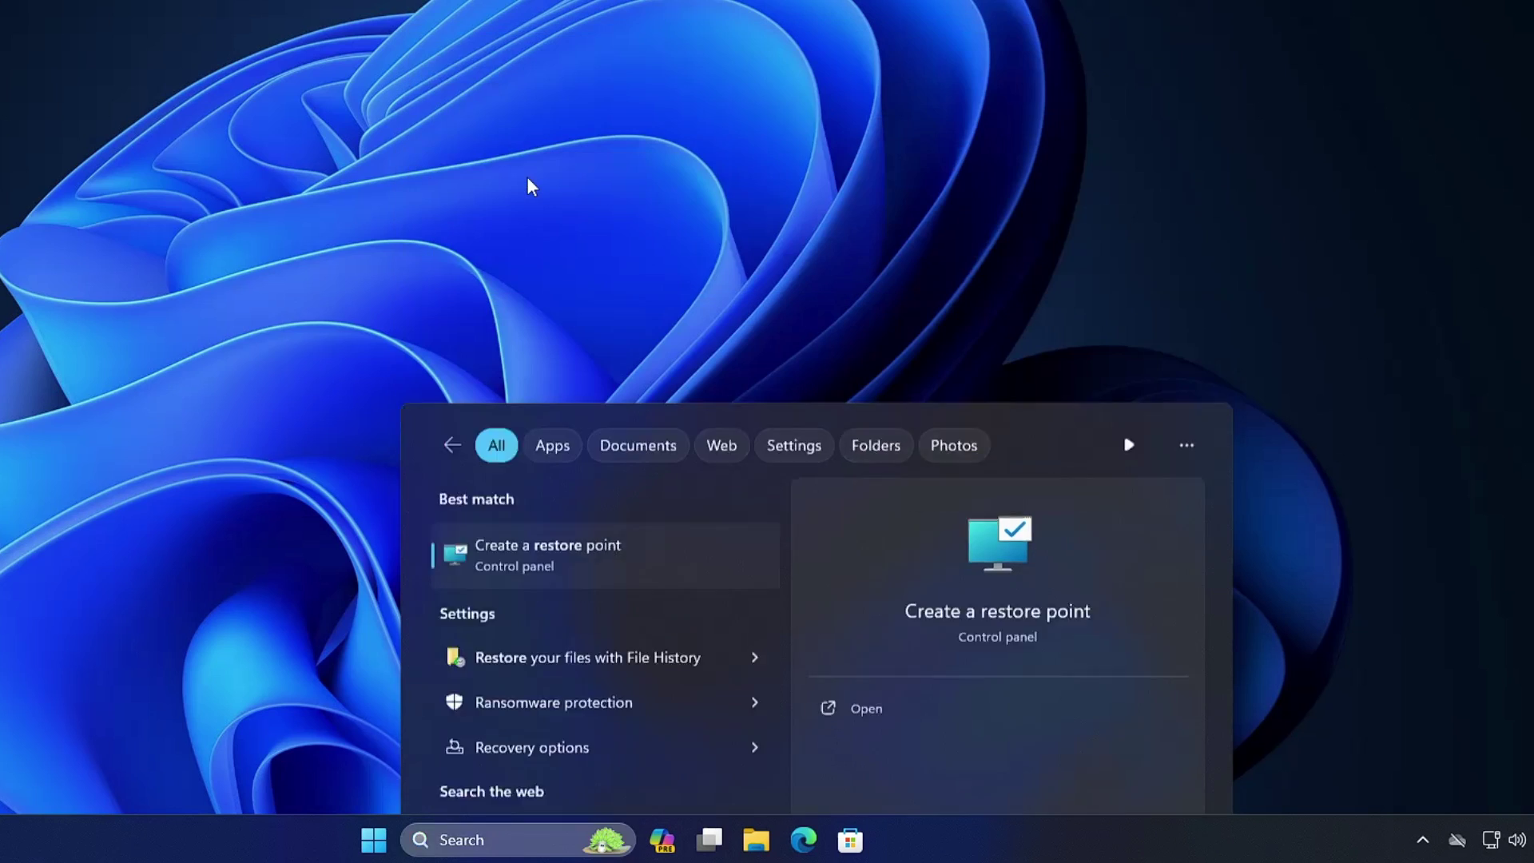
pyautogui.press('Return')
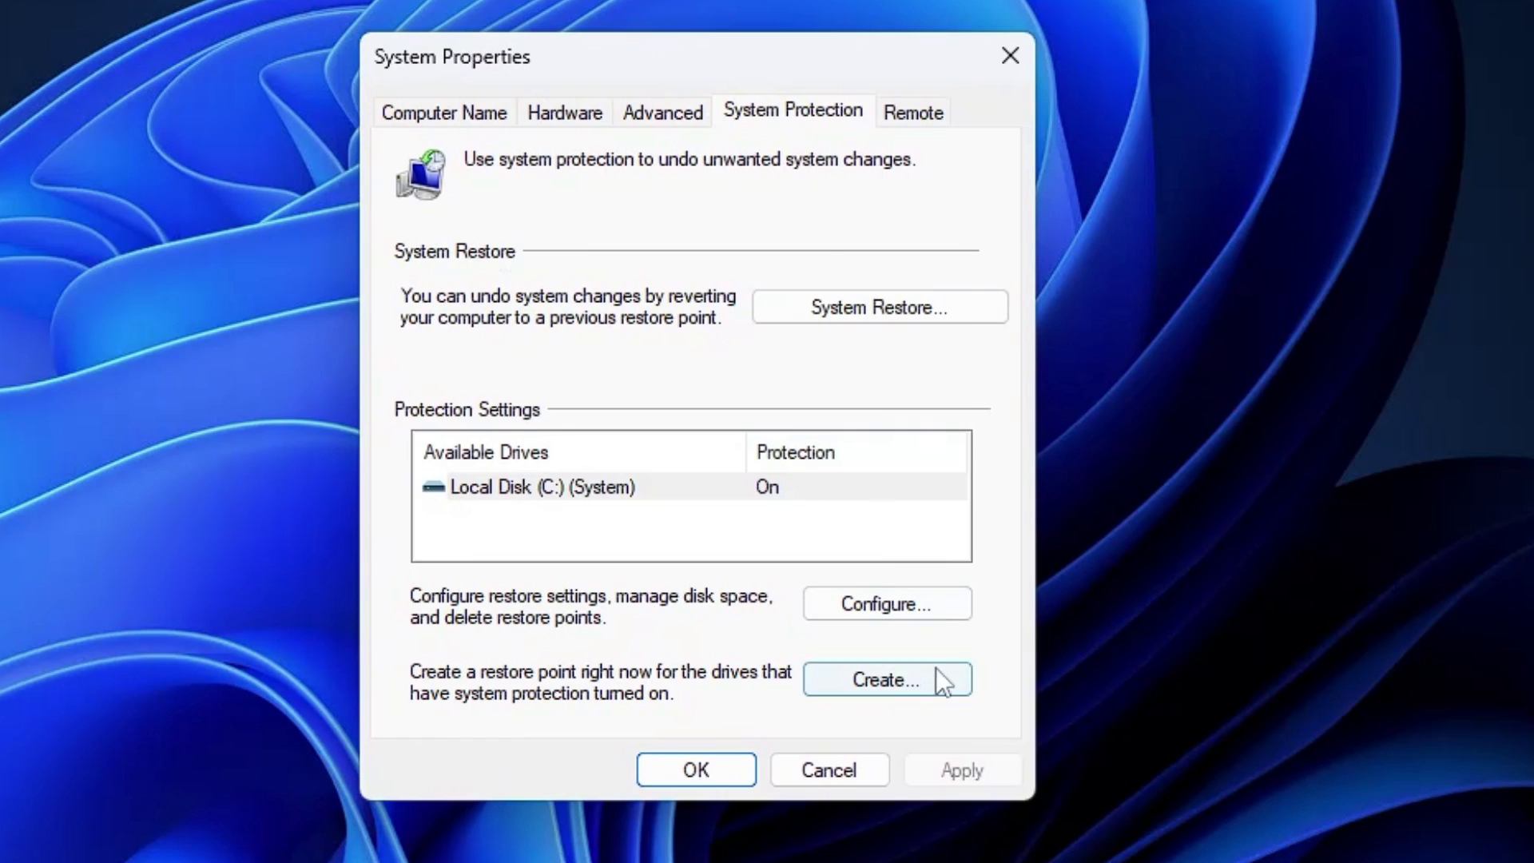
# Review the restore settings for Local Disk (C:) and accept them with system protection turned on.
pyautogui.click(897, 686)
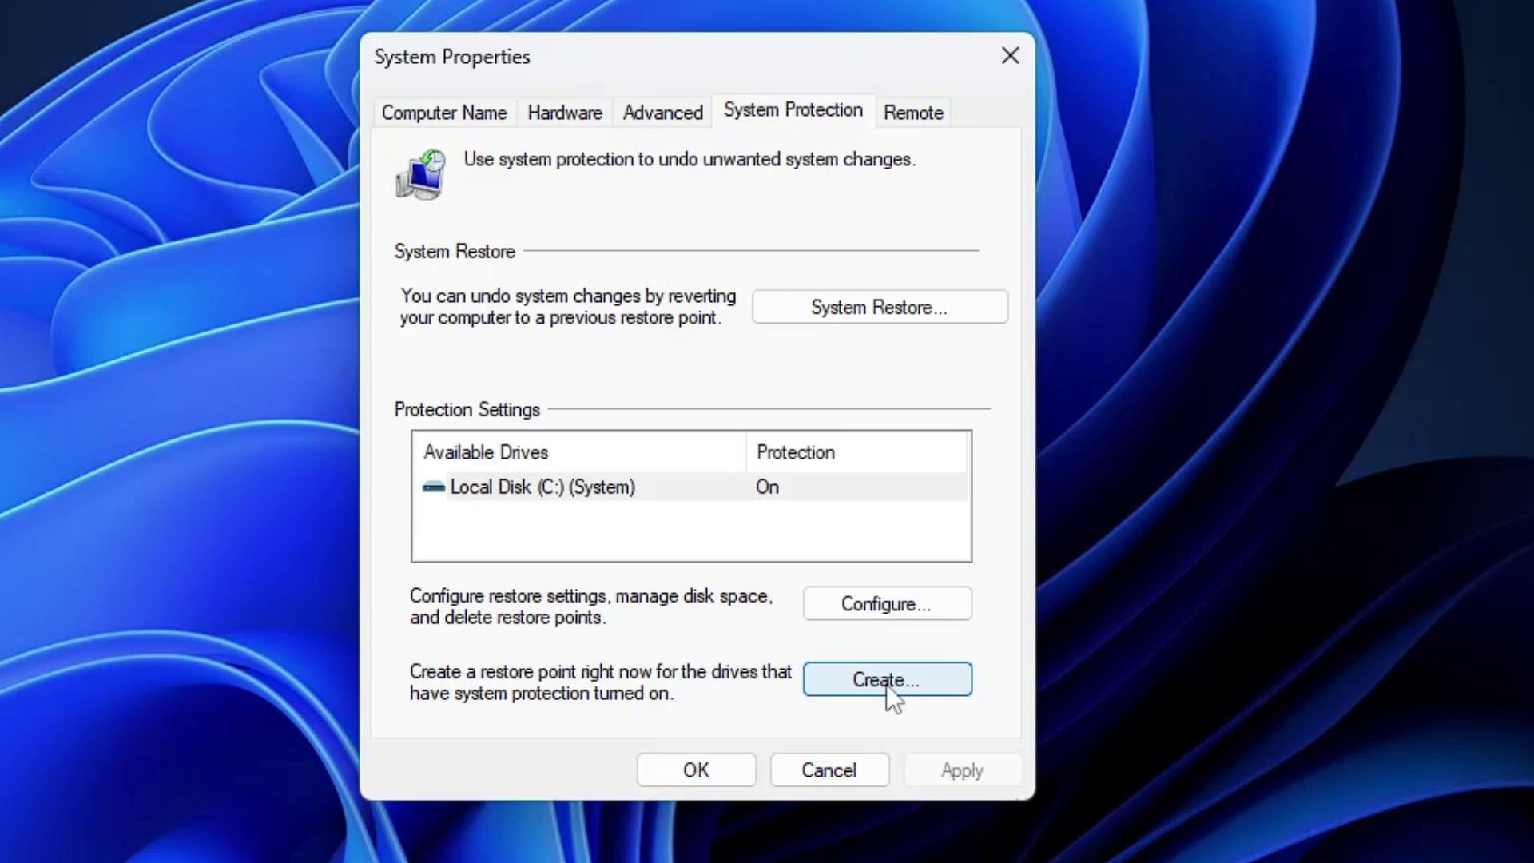
pyautogui.click(902, 607)
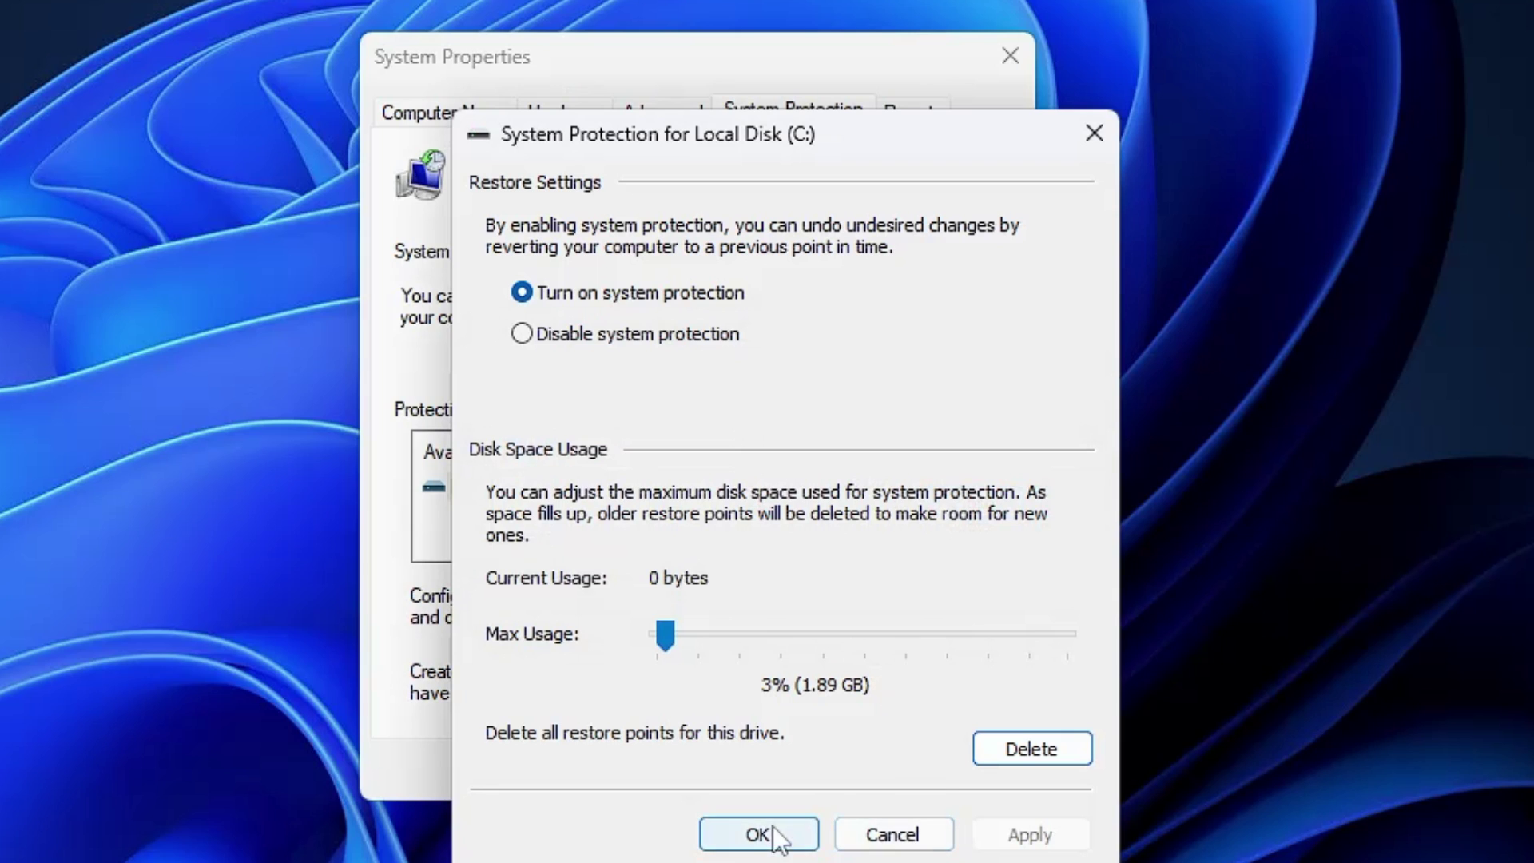
pyautogui.click(760, 833)
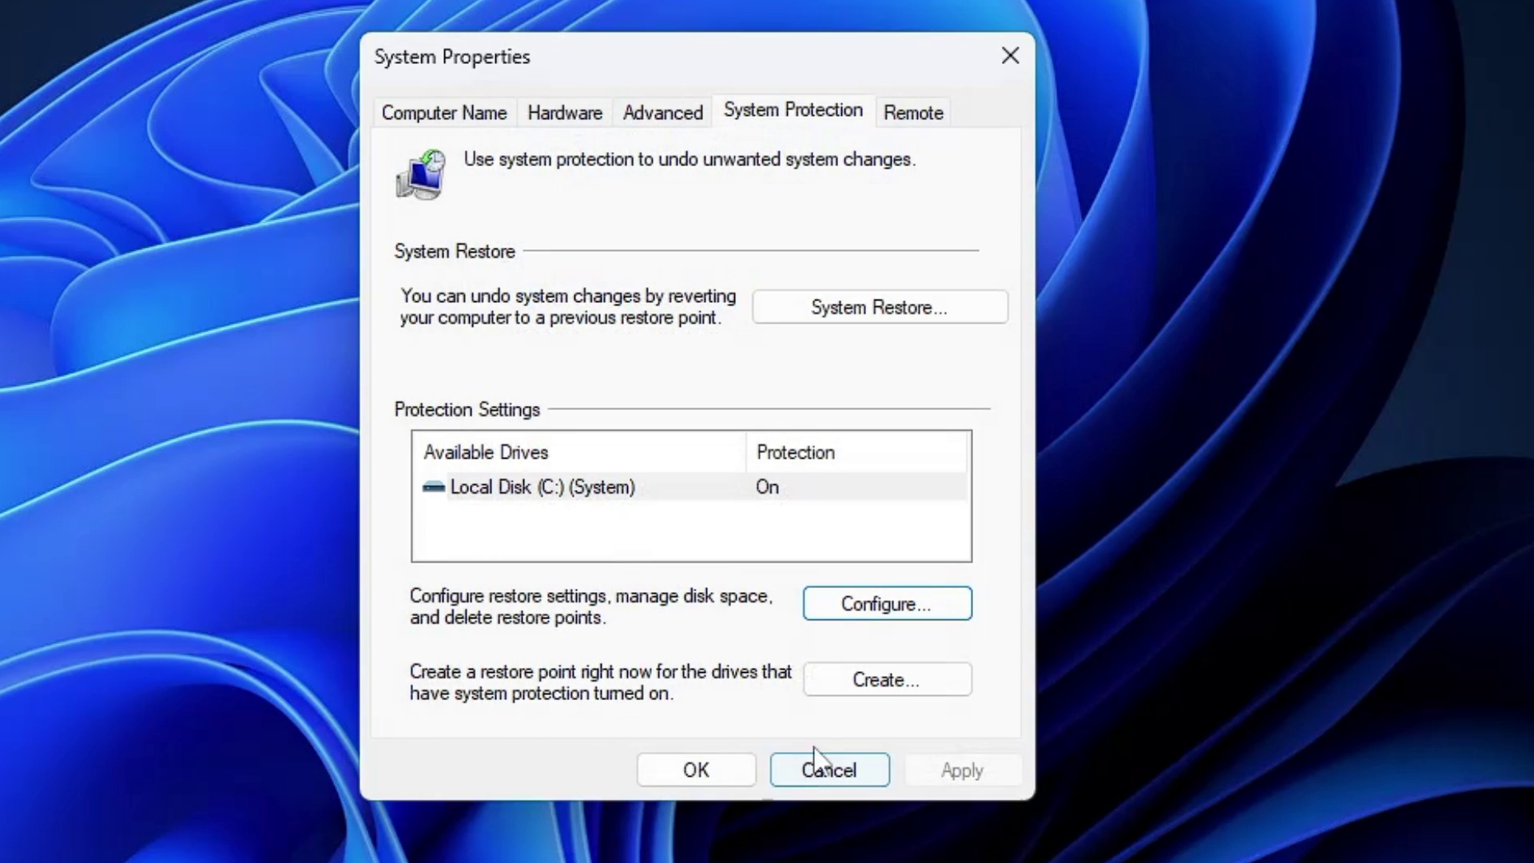
# Create a restore point described as "Gaming Reg HACK" and dismiss the completion message.
pyautogui.click(884, 681)
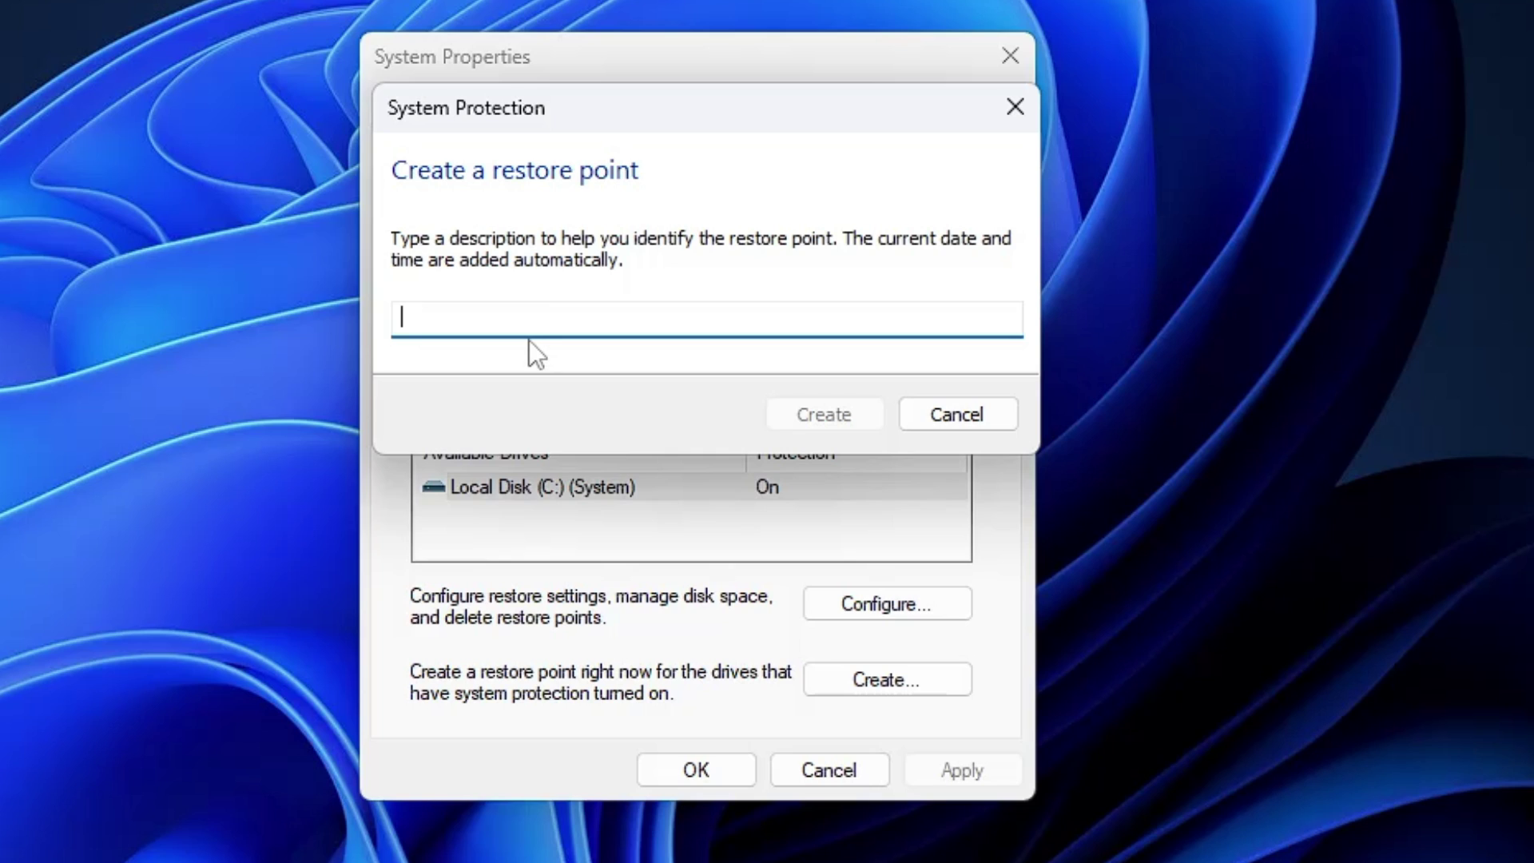
pyautogui.write('Ga')
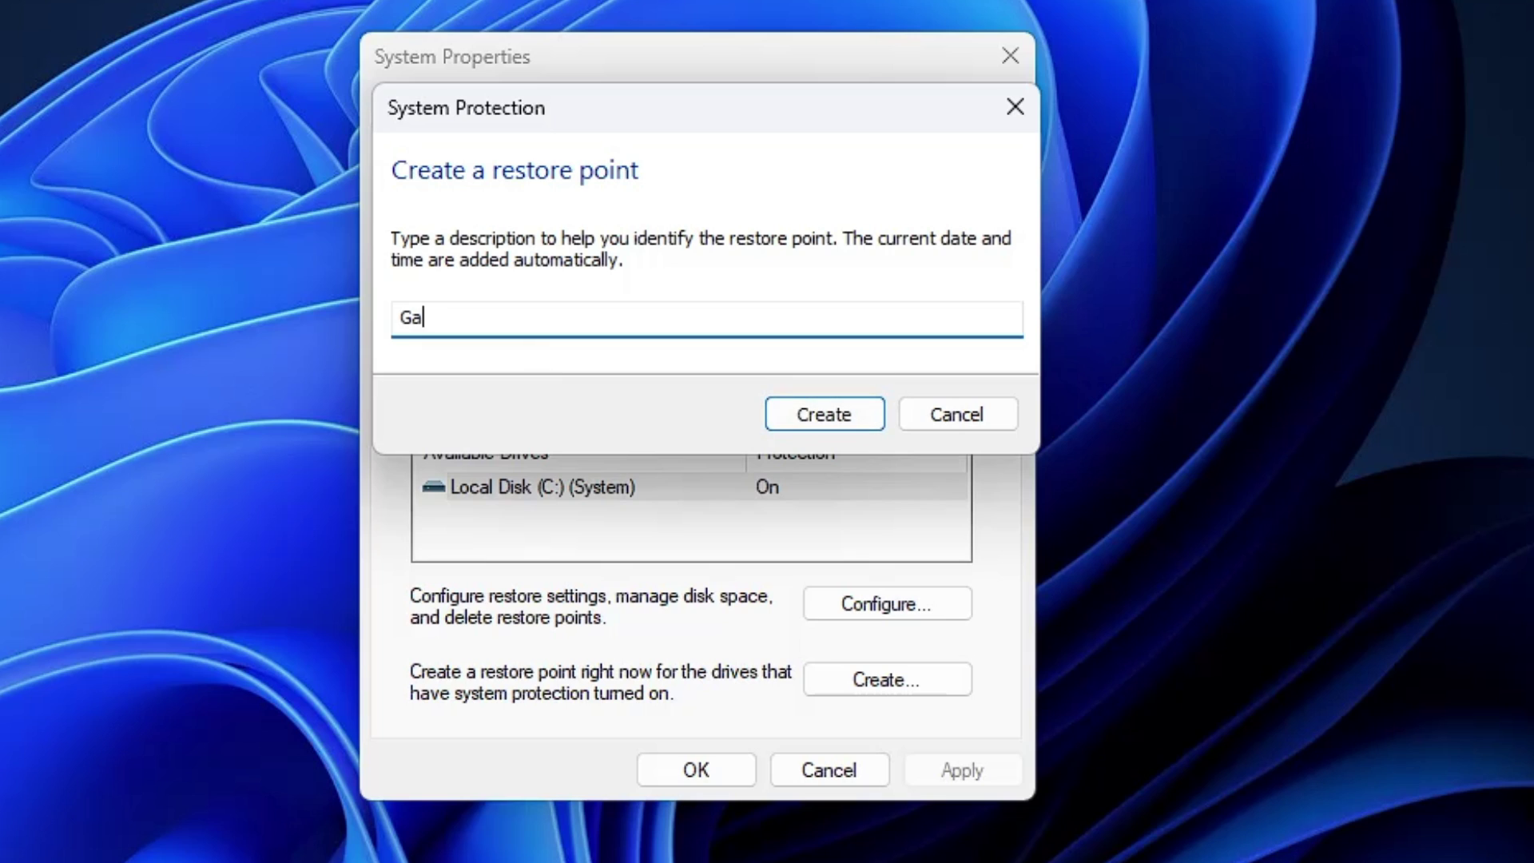
pyautogui.write('ming Reg HACK')
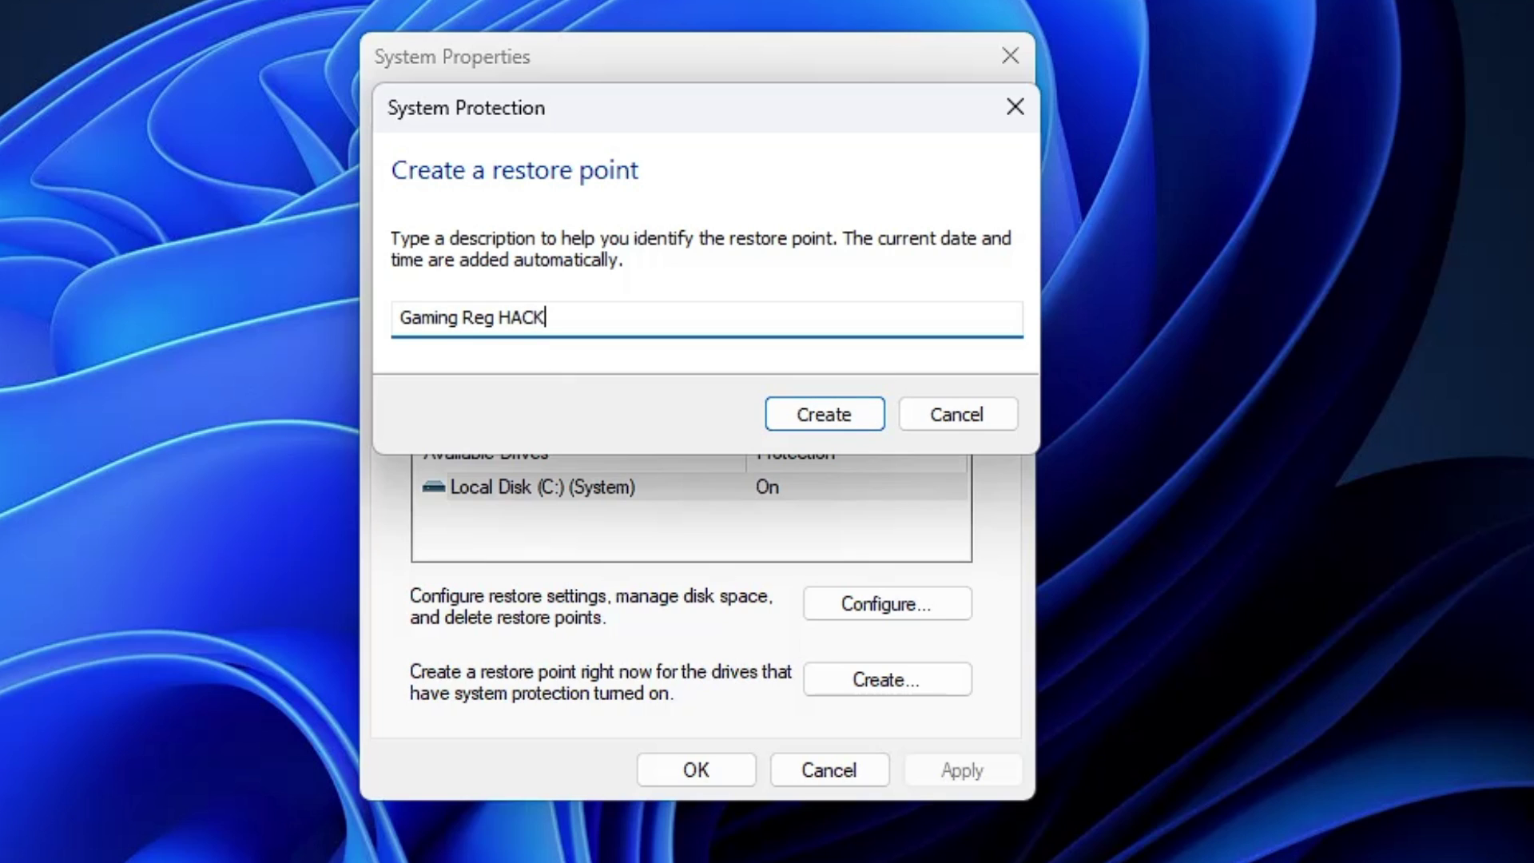
pyautogui.click(819, 427)
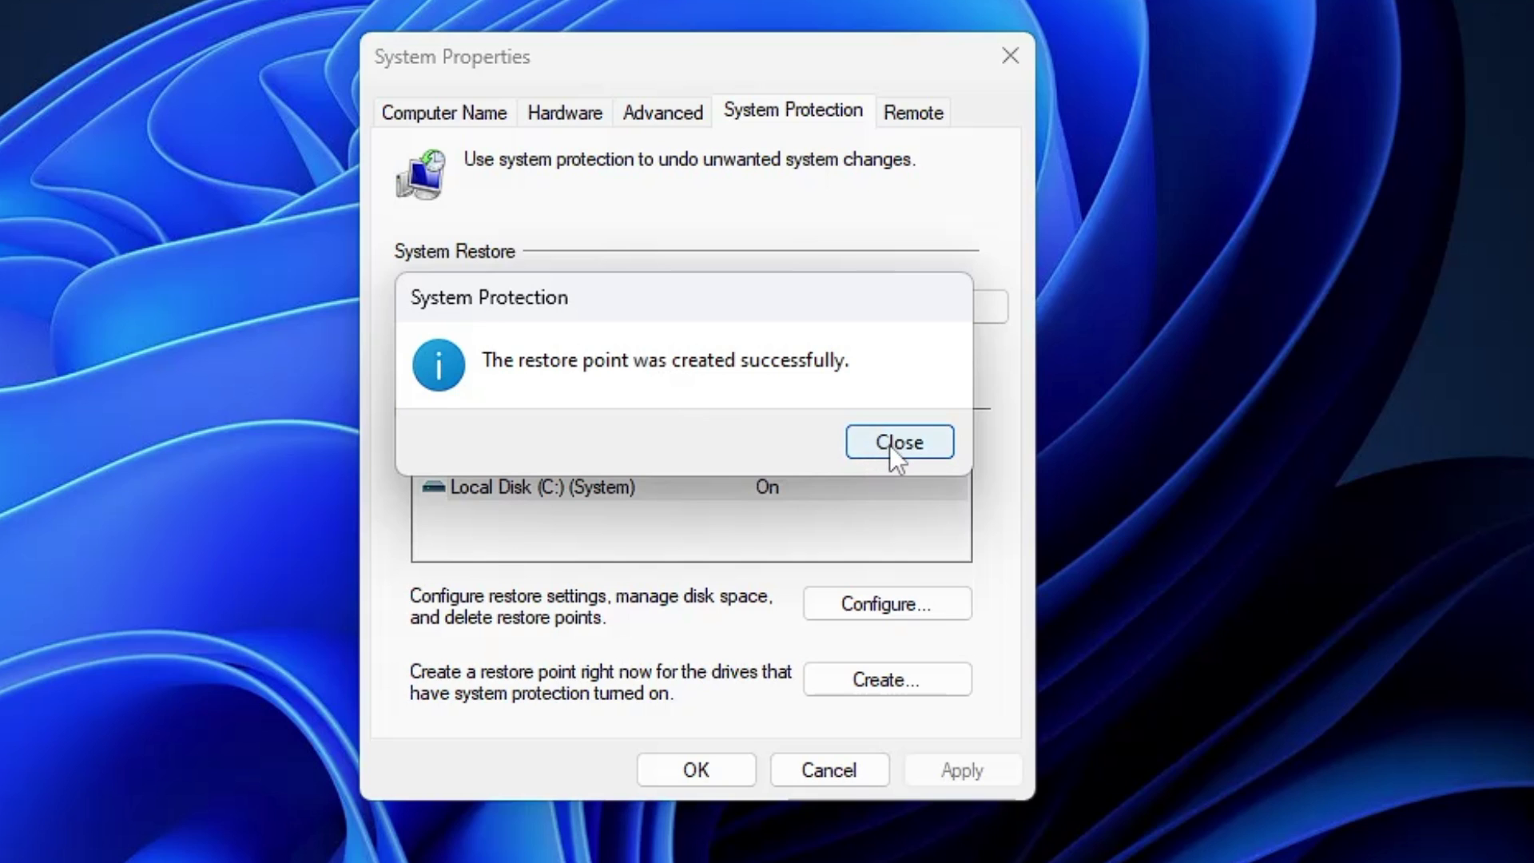
pyautogui.click(888, 444)
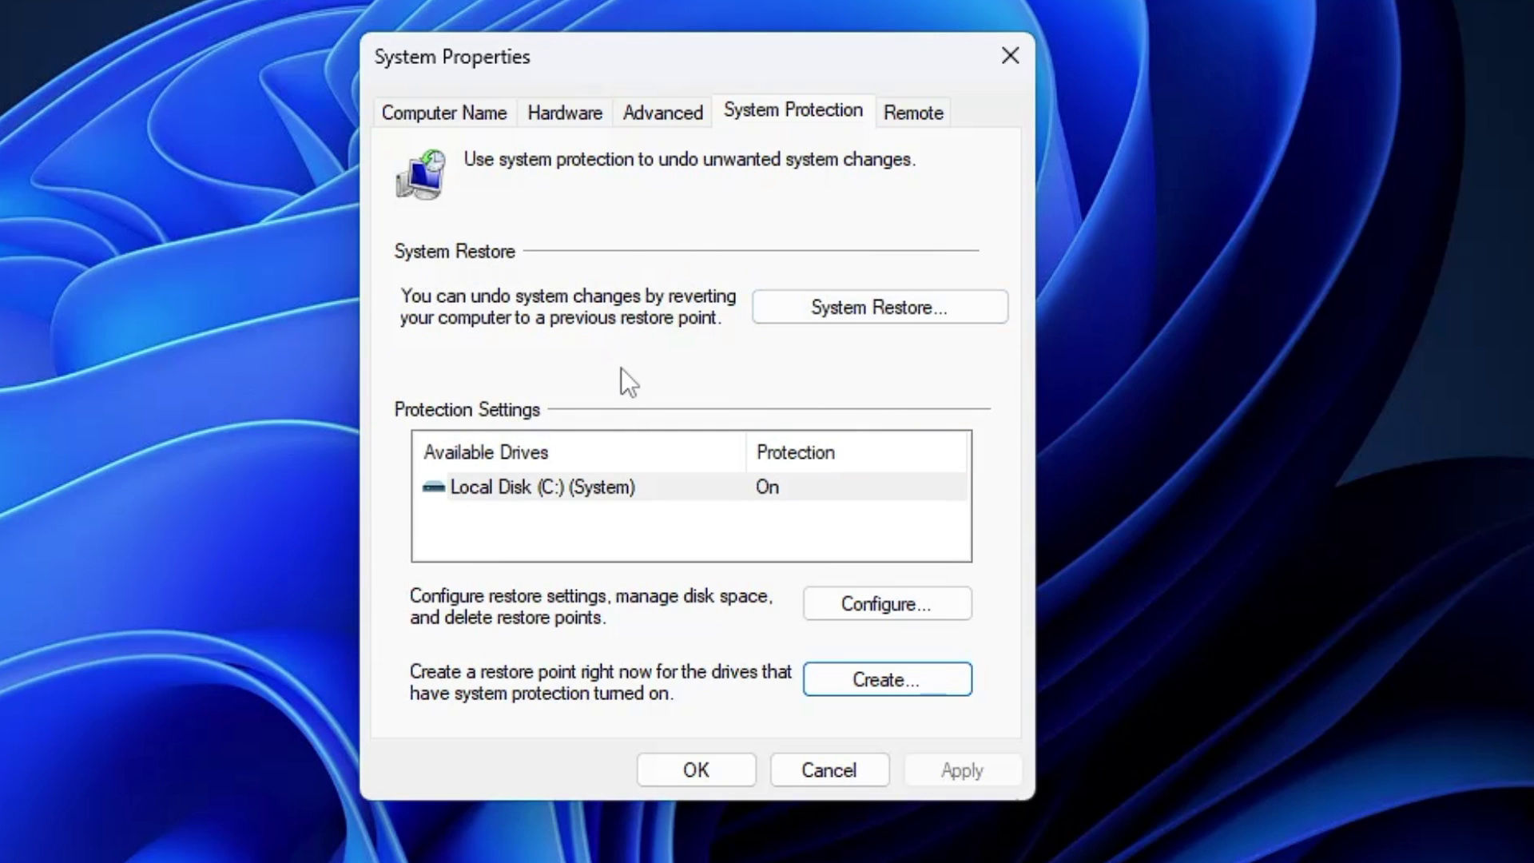
# Preview restoring from the Gaming Reg HACK restore point, cancel before finishing, and close System Properties.
pyautogui.click(891, 313)
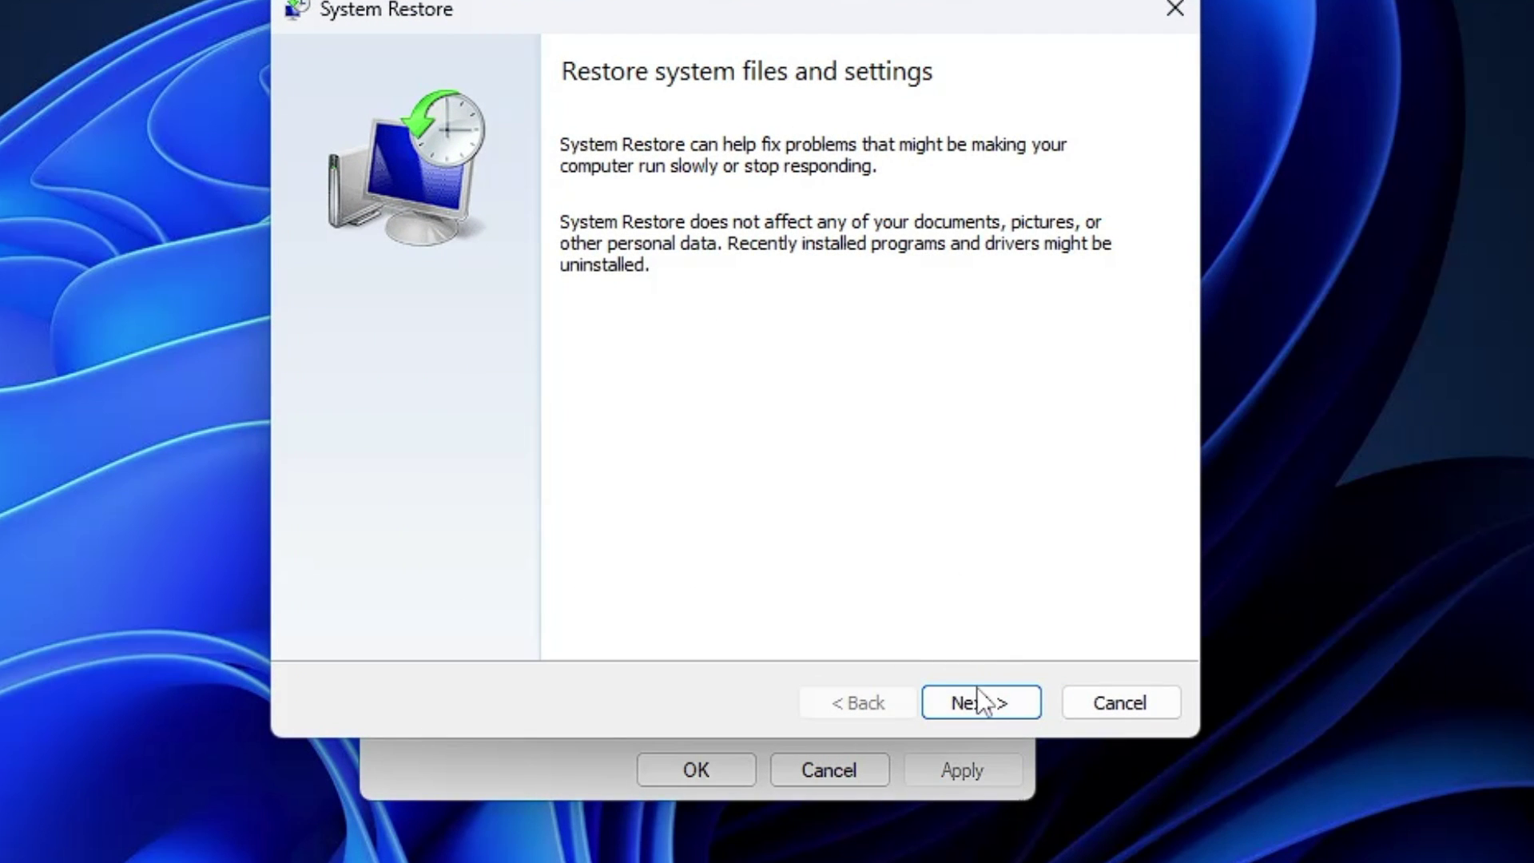
pyautogui.click(980, 700)
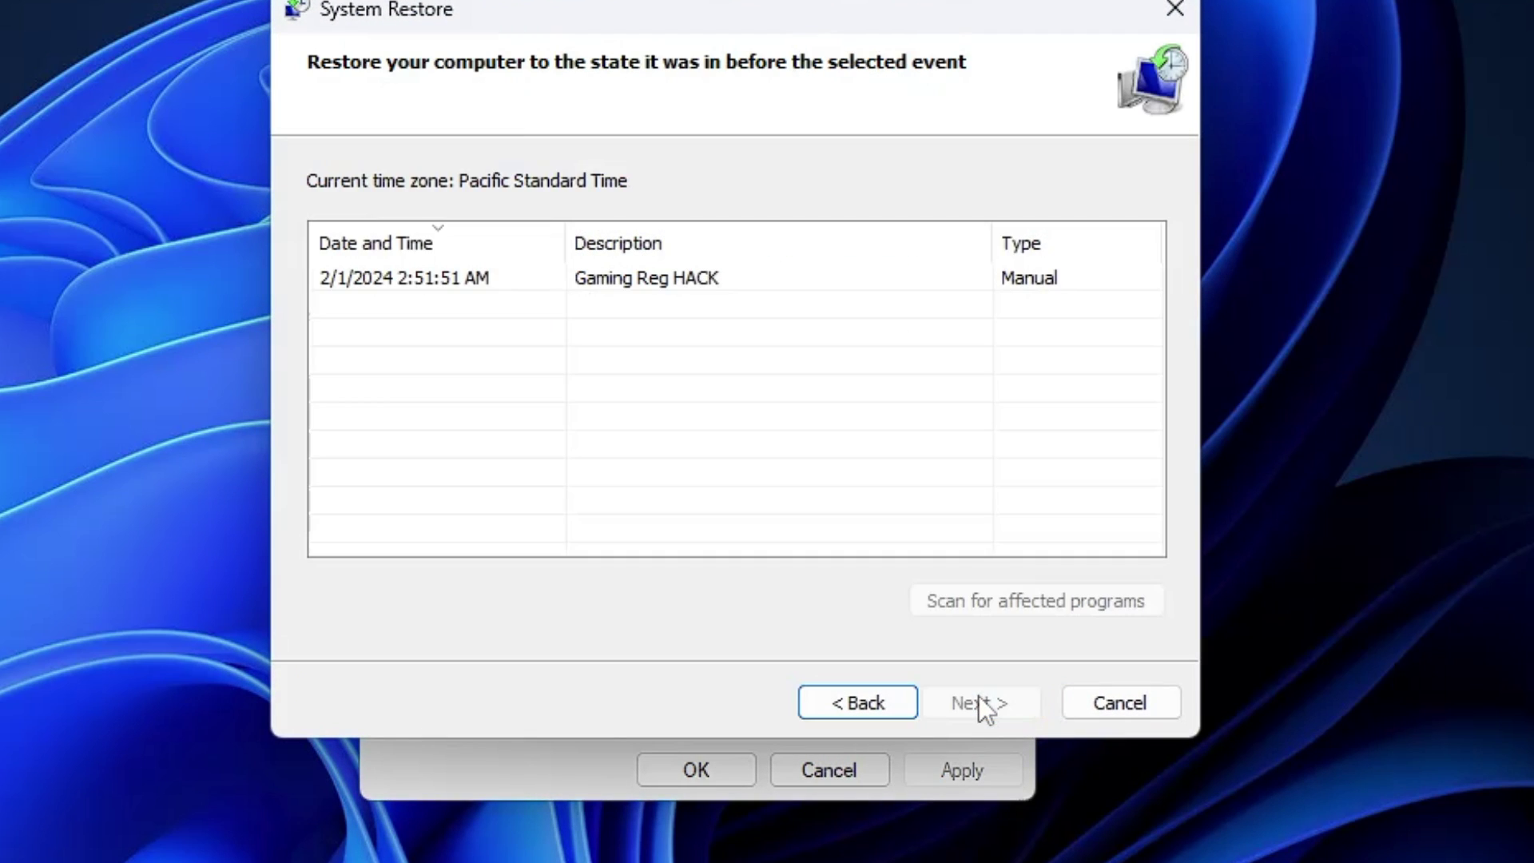
pyautogui.click(679, 286)
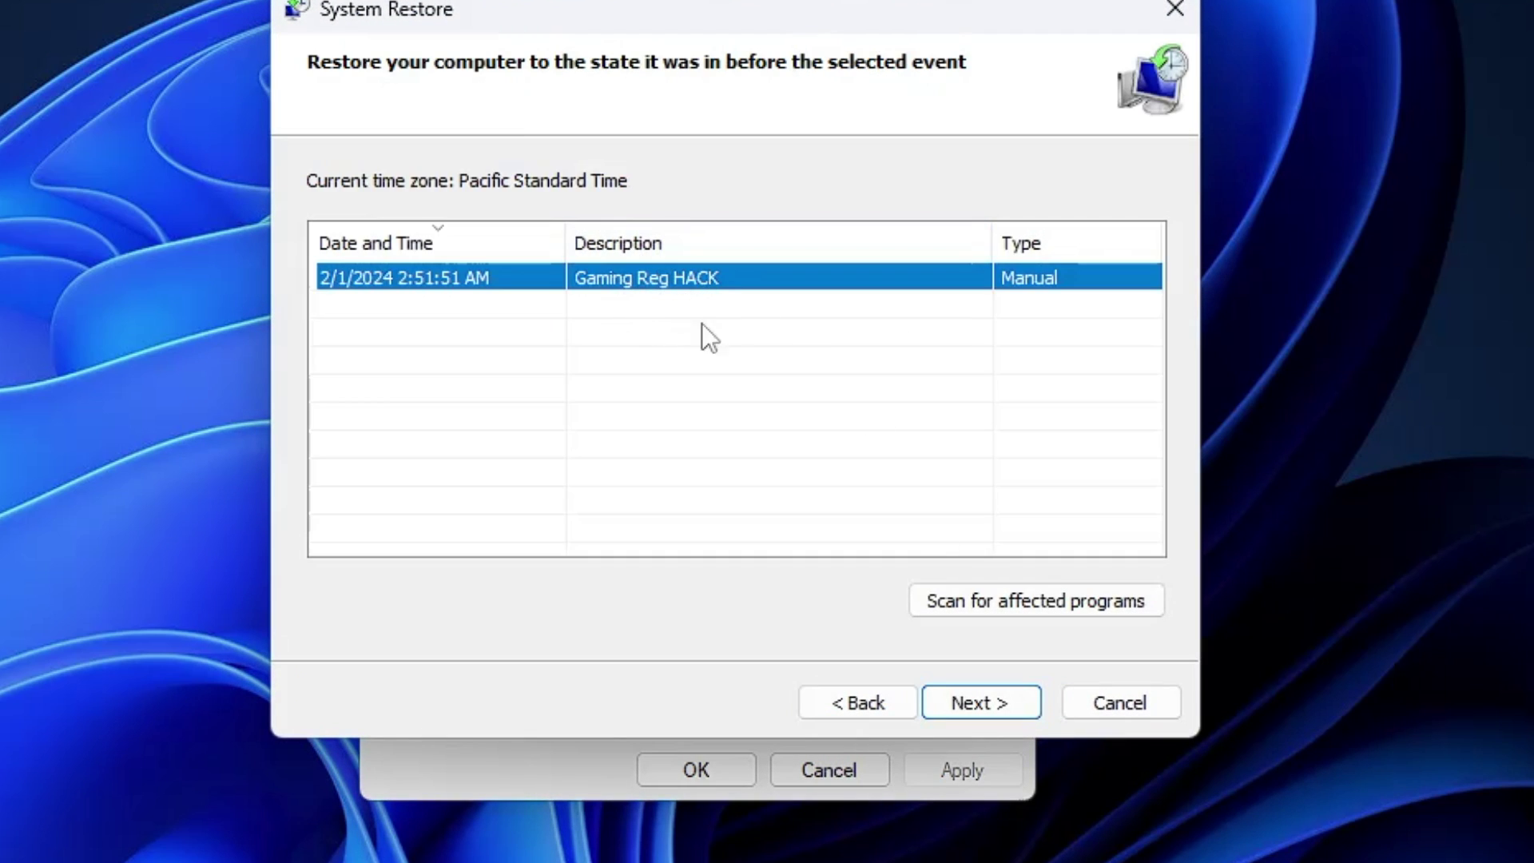
pyautogui.click(971, 709)
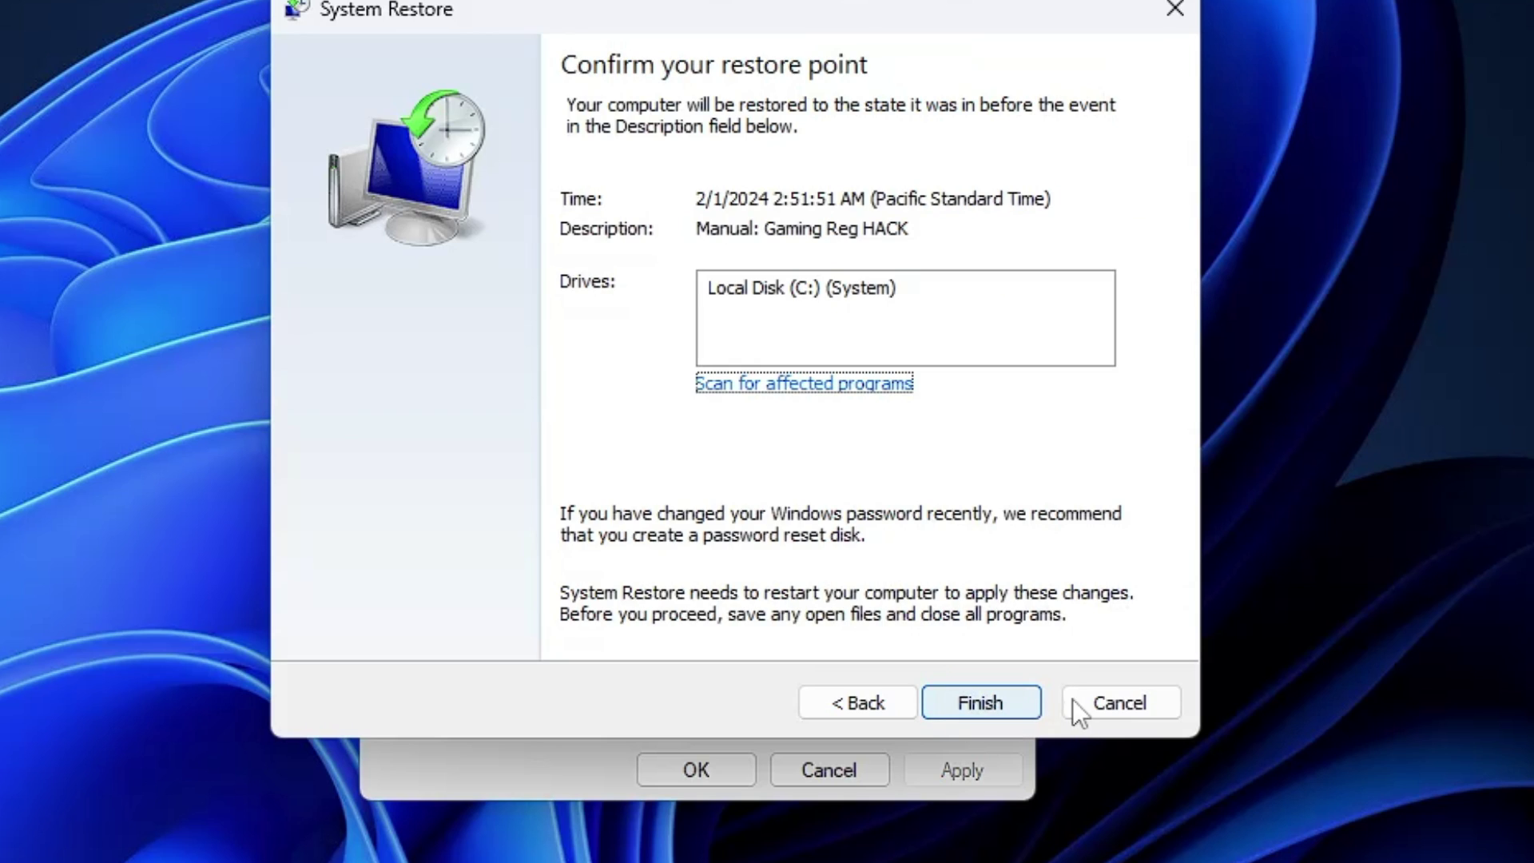
pyautogui.click(1117, 706)
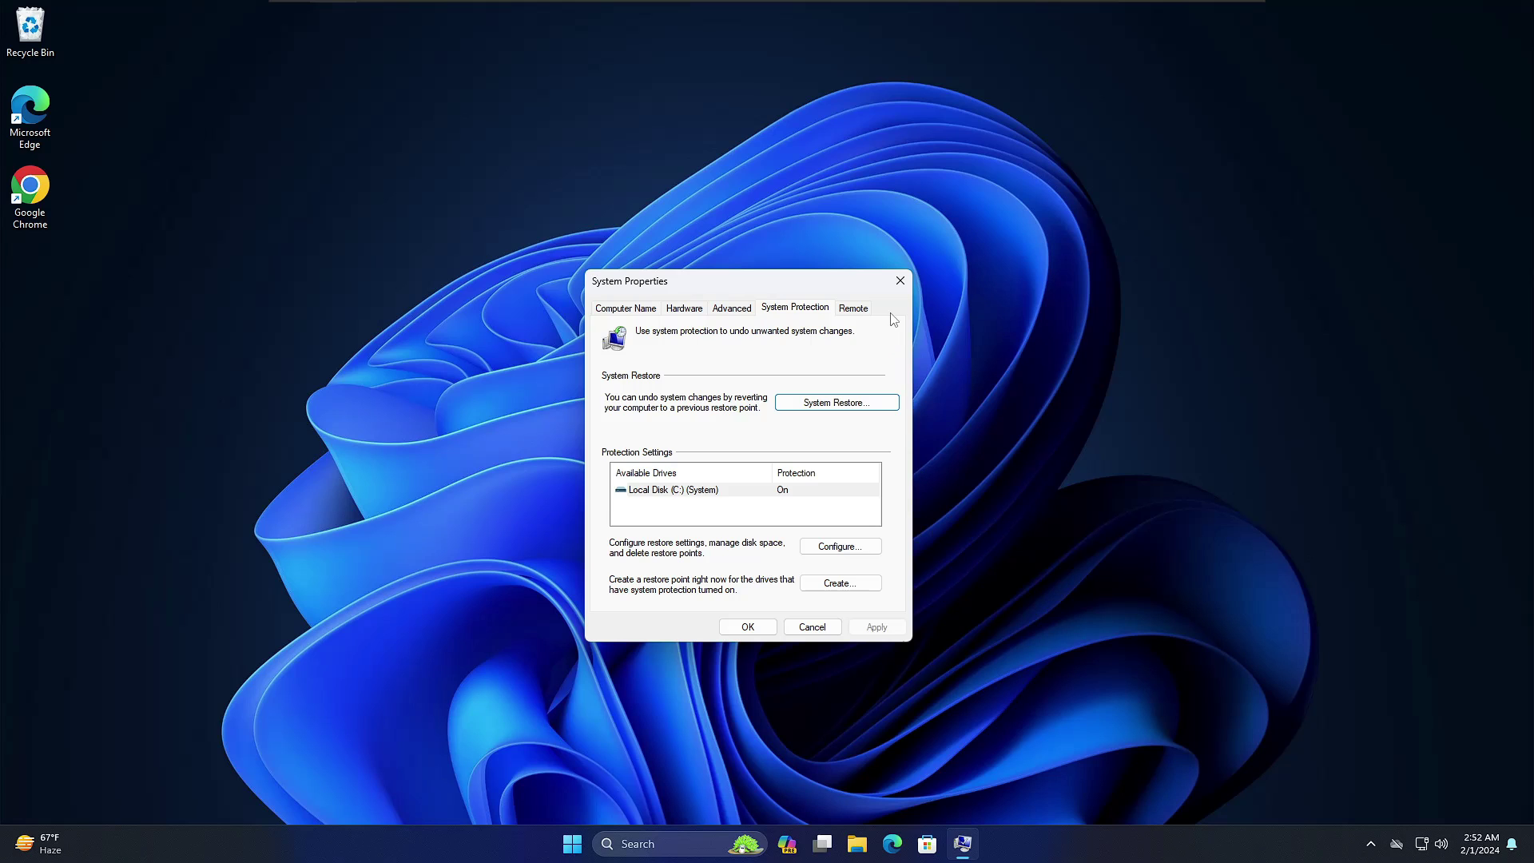
pyautogui.click(1010, 56)
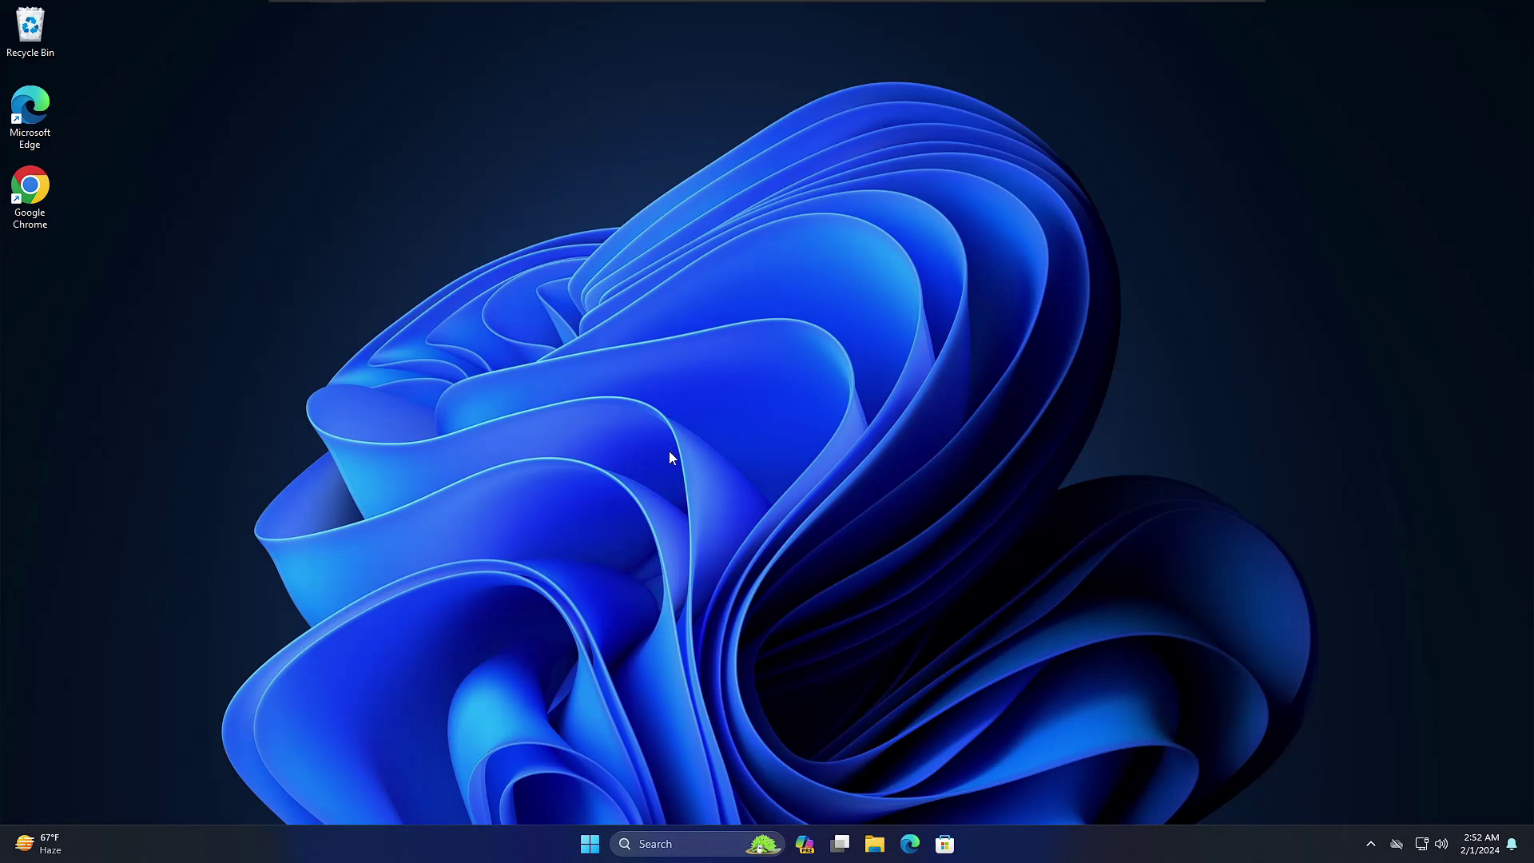
# Search Windows for "registry" and open Registry Editor, allowing it to make changes.
pyautogui.click(686, 846)
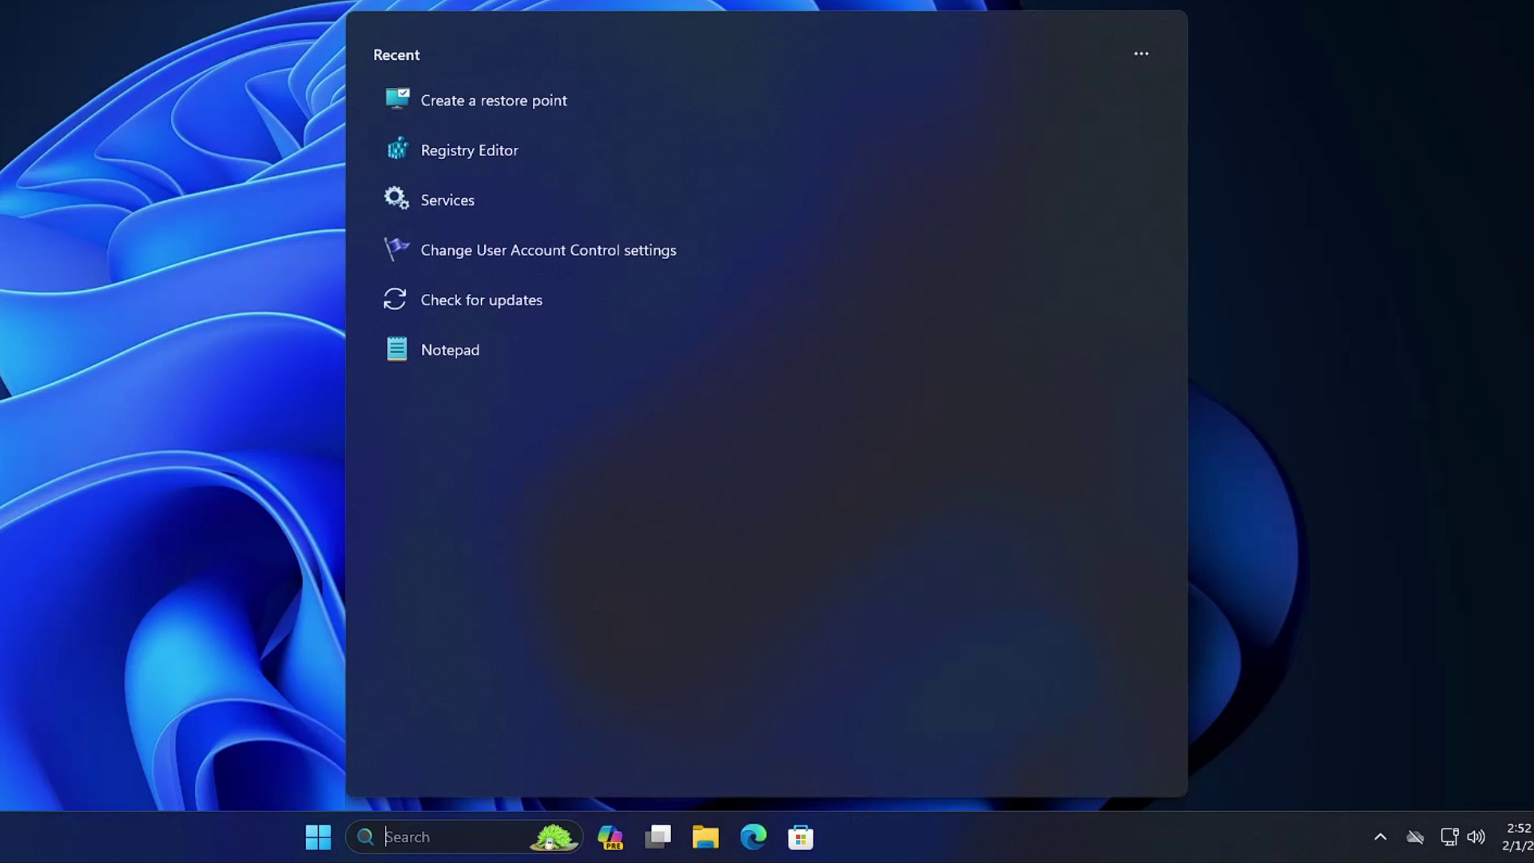
pyautogui.write('registry')
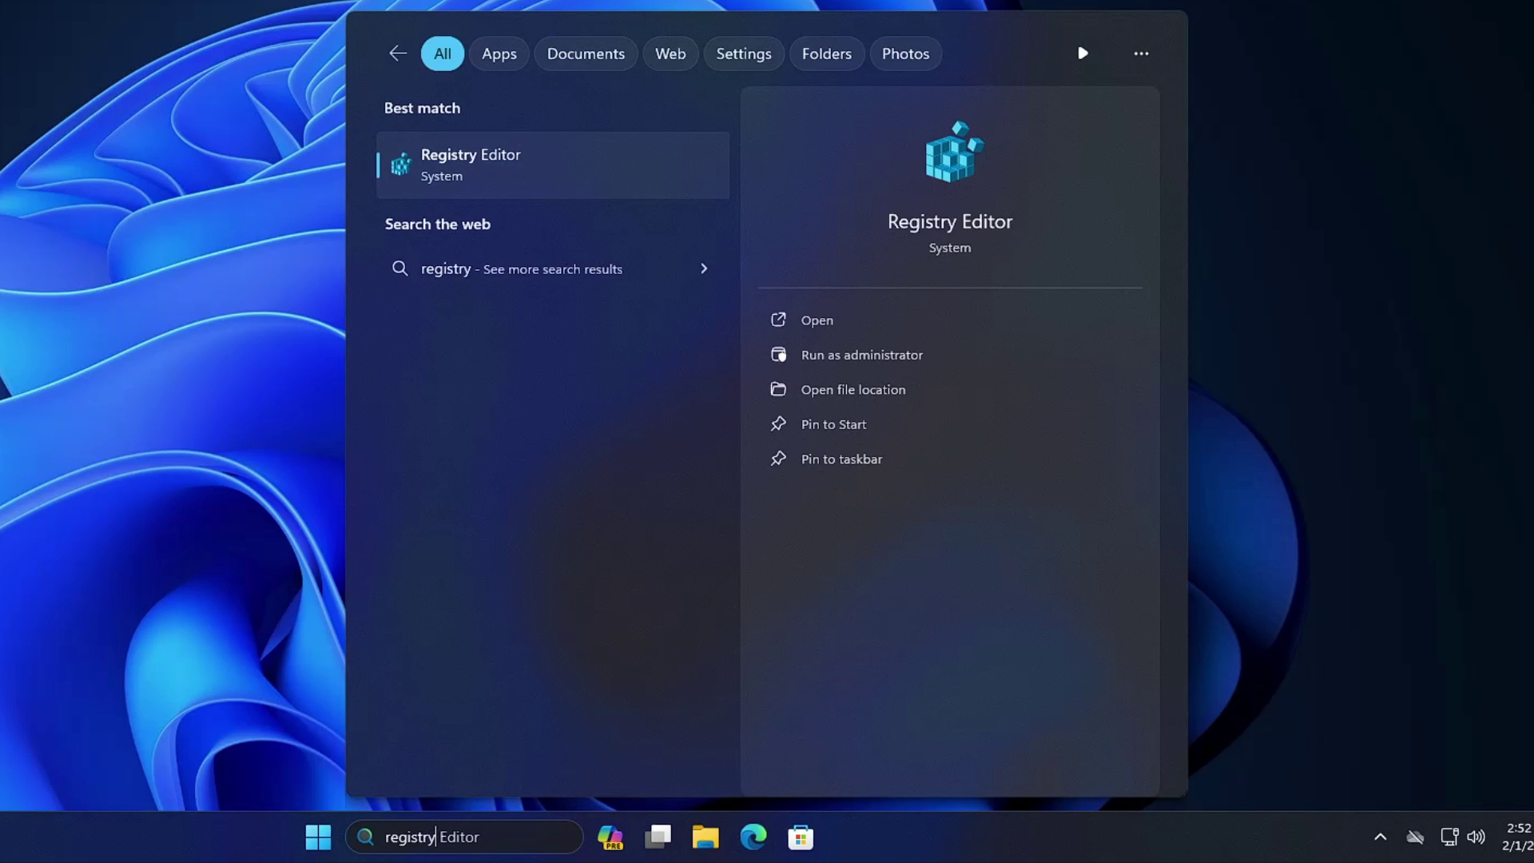
pyautogui.click(503, 164)
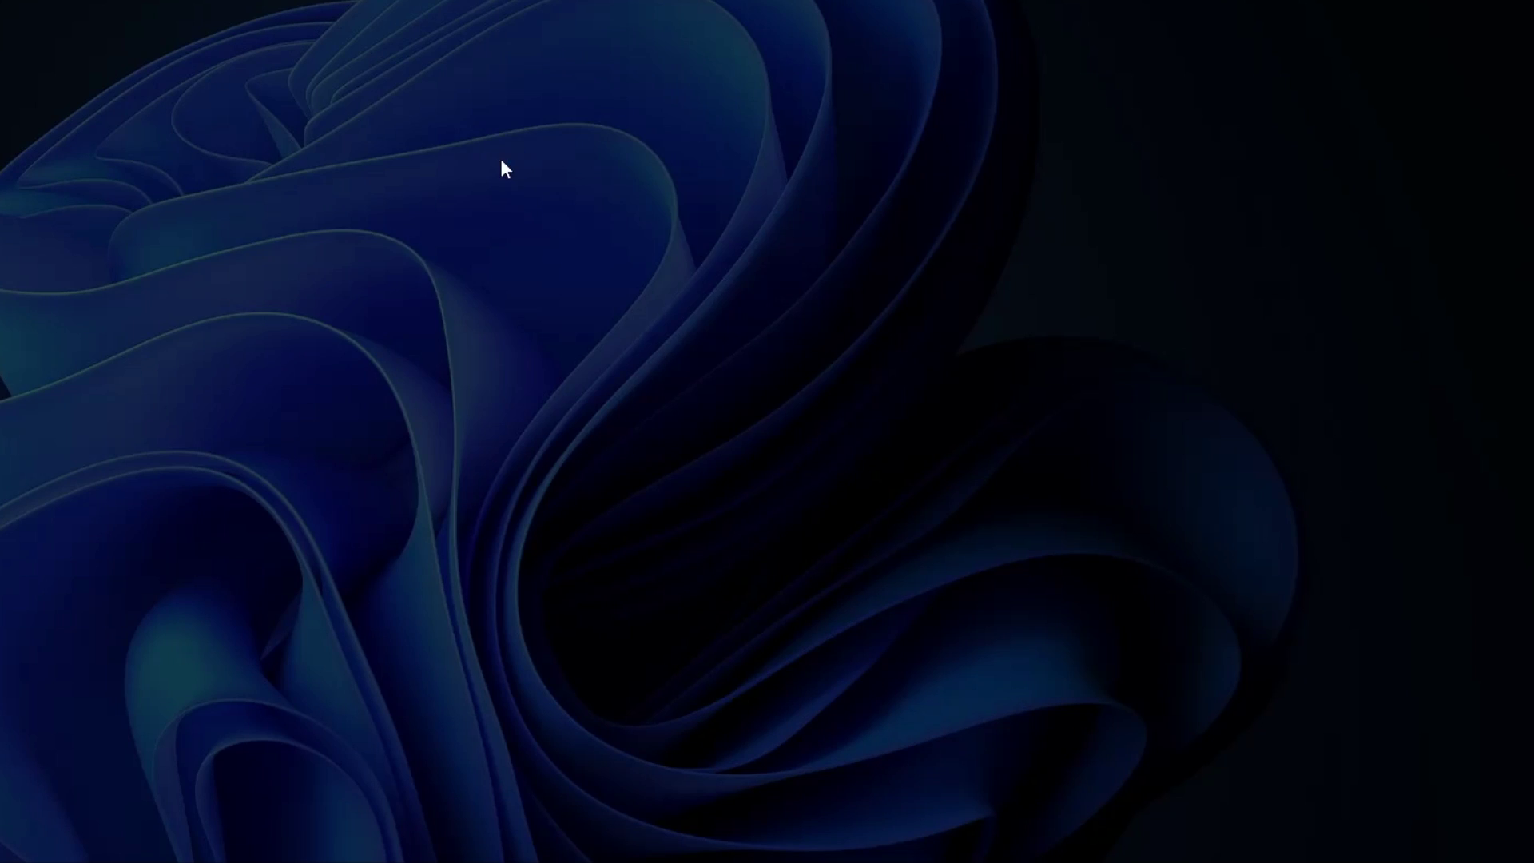
pyautogui.click(445, 439)
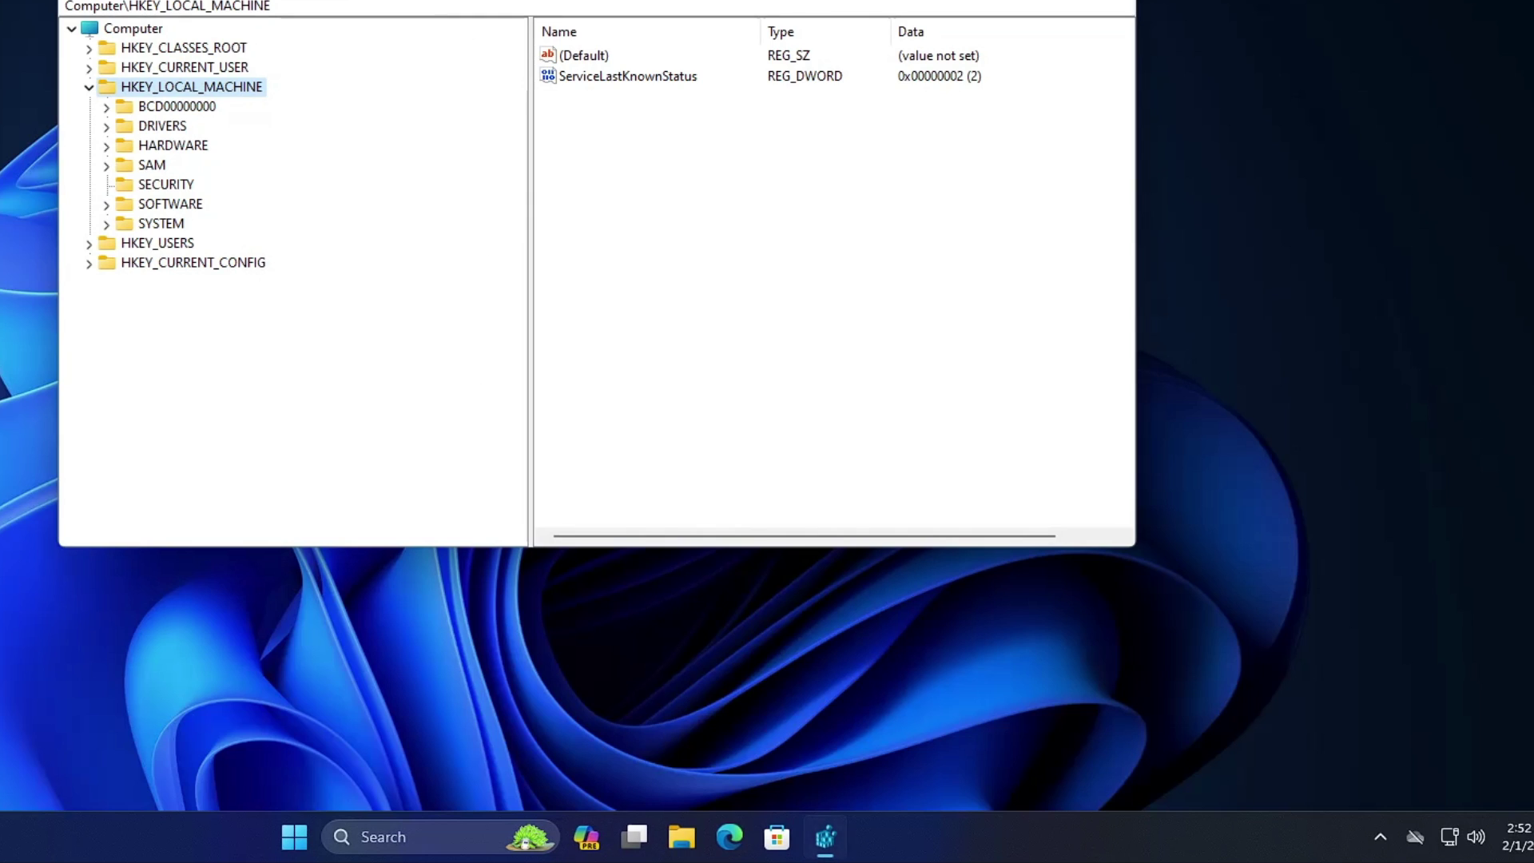
# Expand the registry tree down to HKEY_LOCAL_MACHINE\SYSTEM\CurrentControlSet\Control.
pyautogui.click(176, 85)
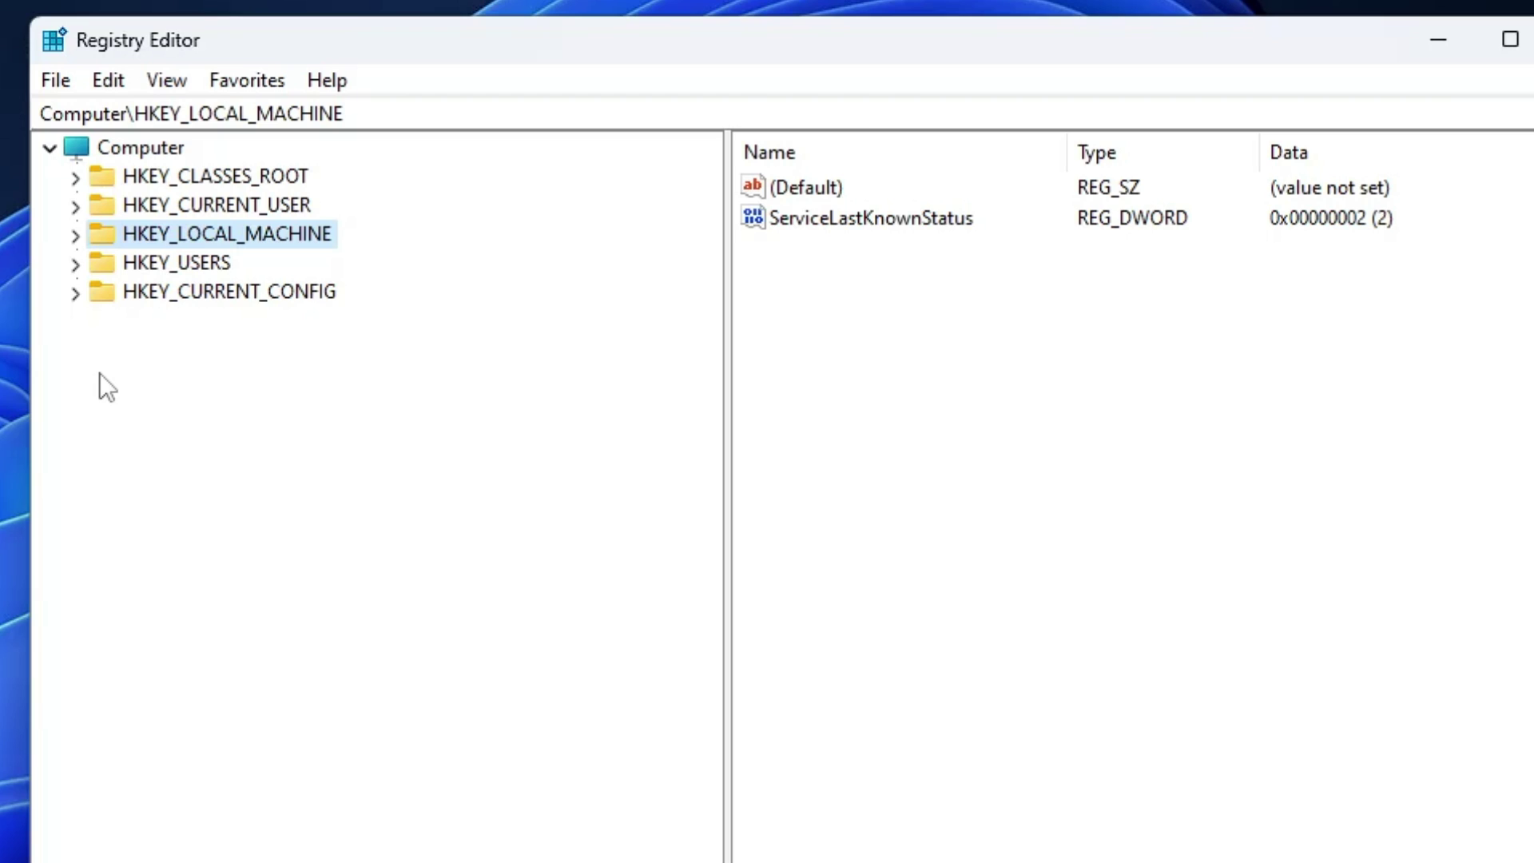
pyautogui.doubleClick(188, 233)
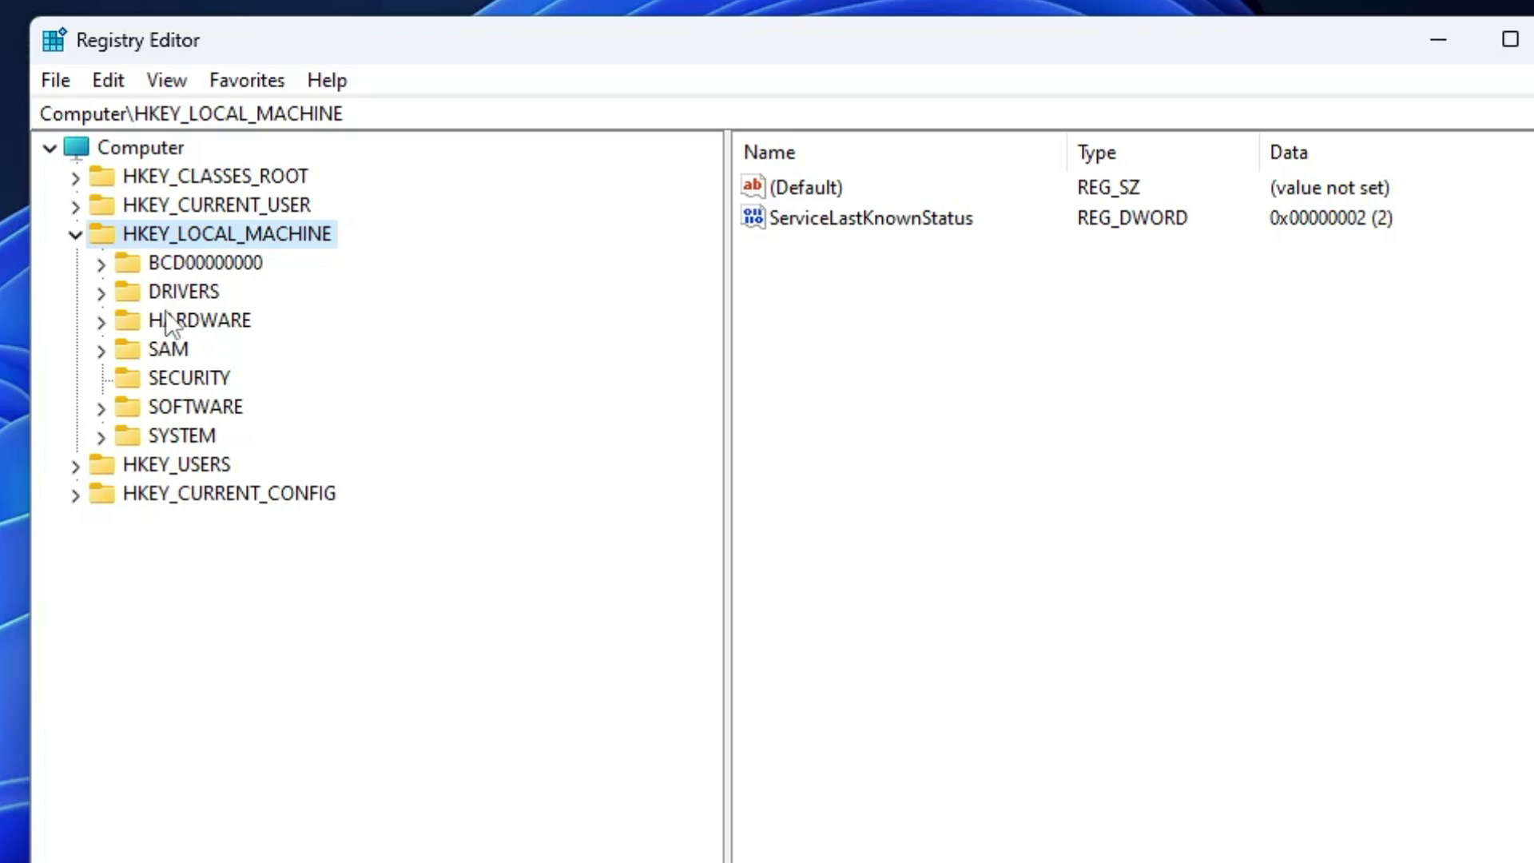
pyautogui.doubleClick(181, 436)
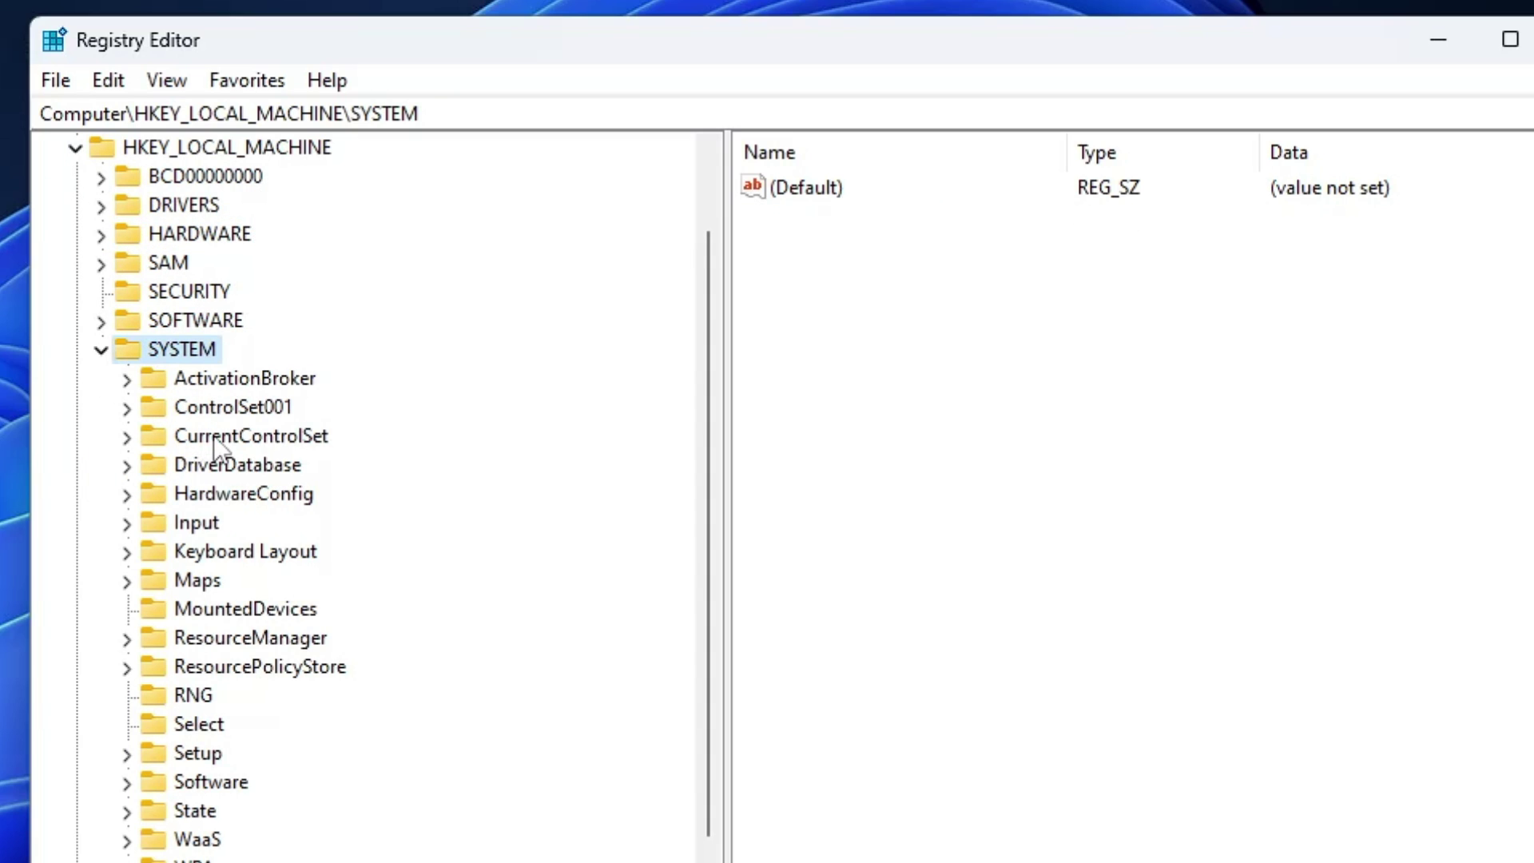
pyautogui.doubleClick(214, 438)
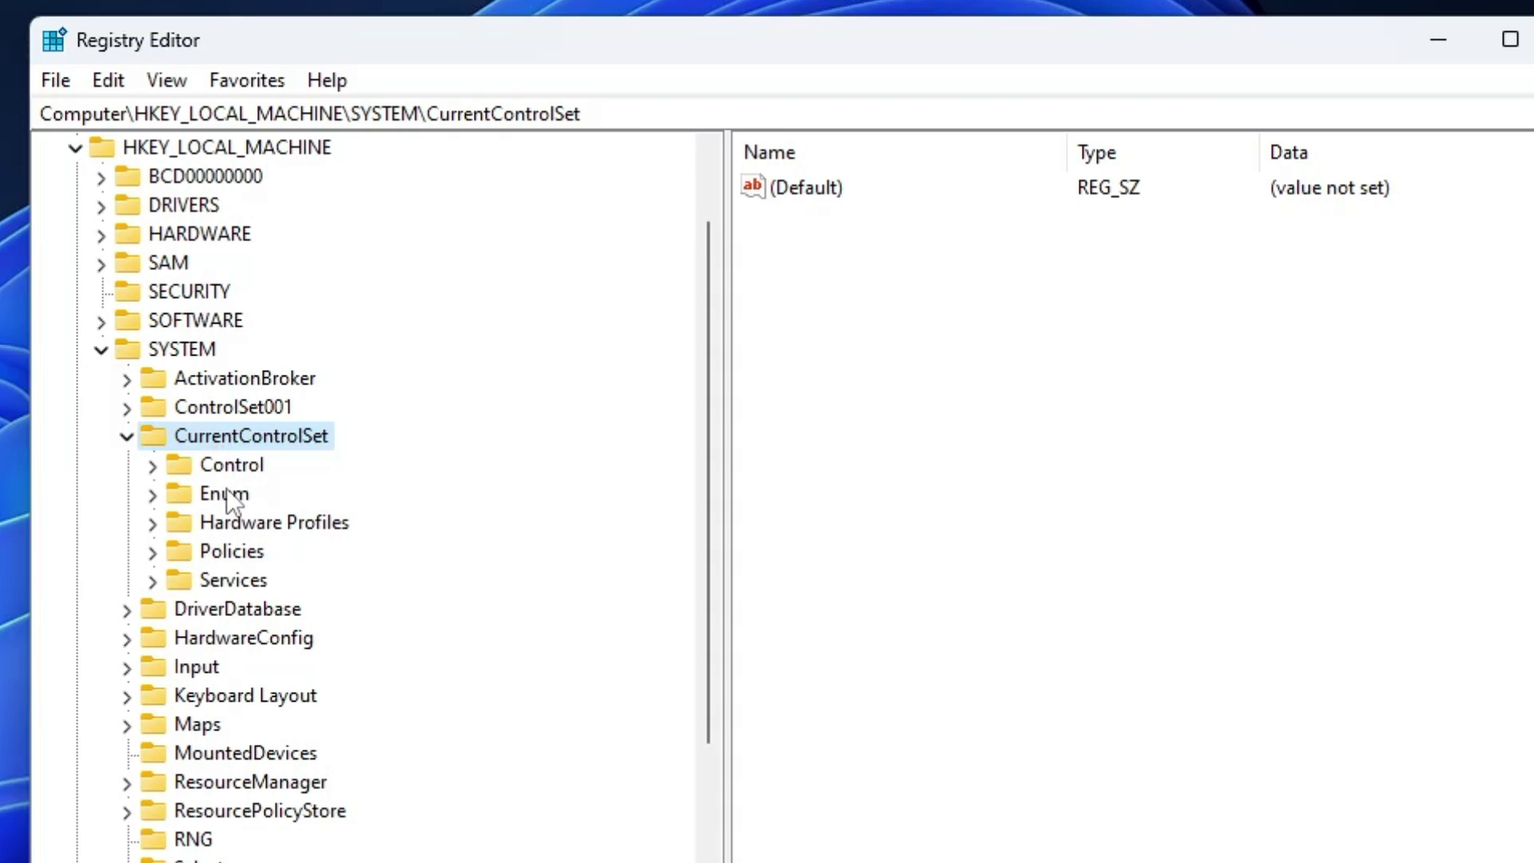
pyautogui.doubleClick(231, 465)
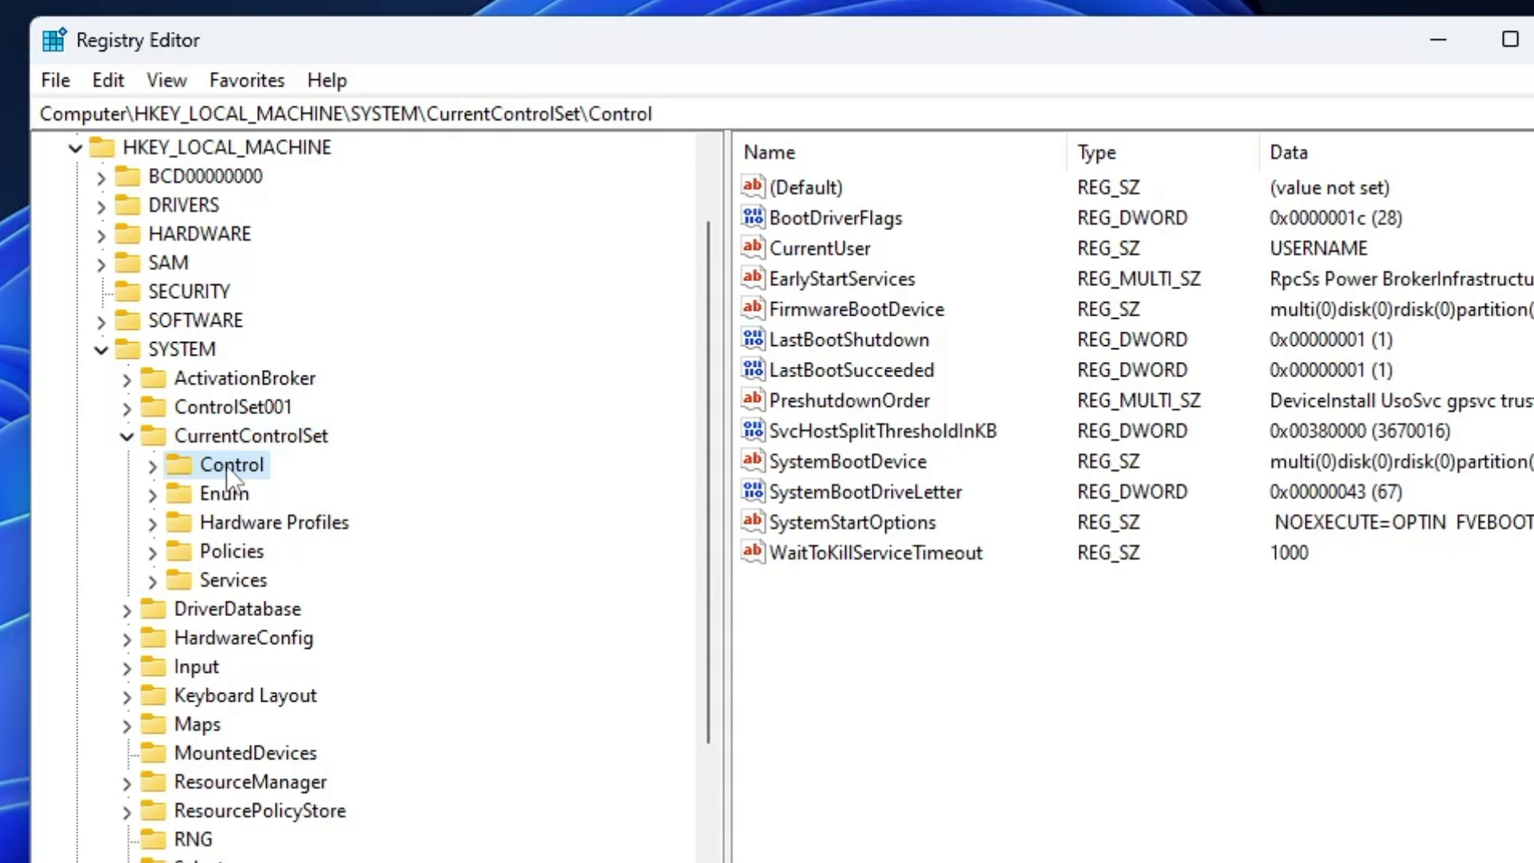
pyautogui.click(264, 467)
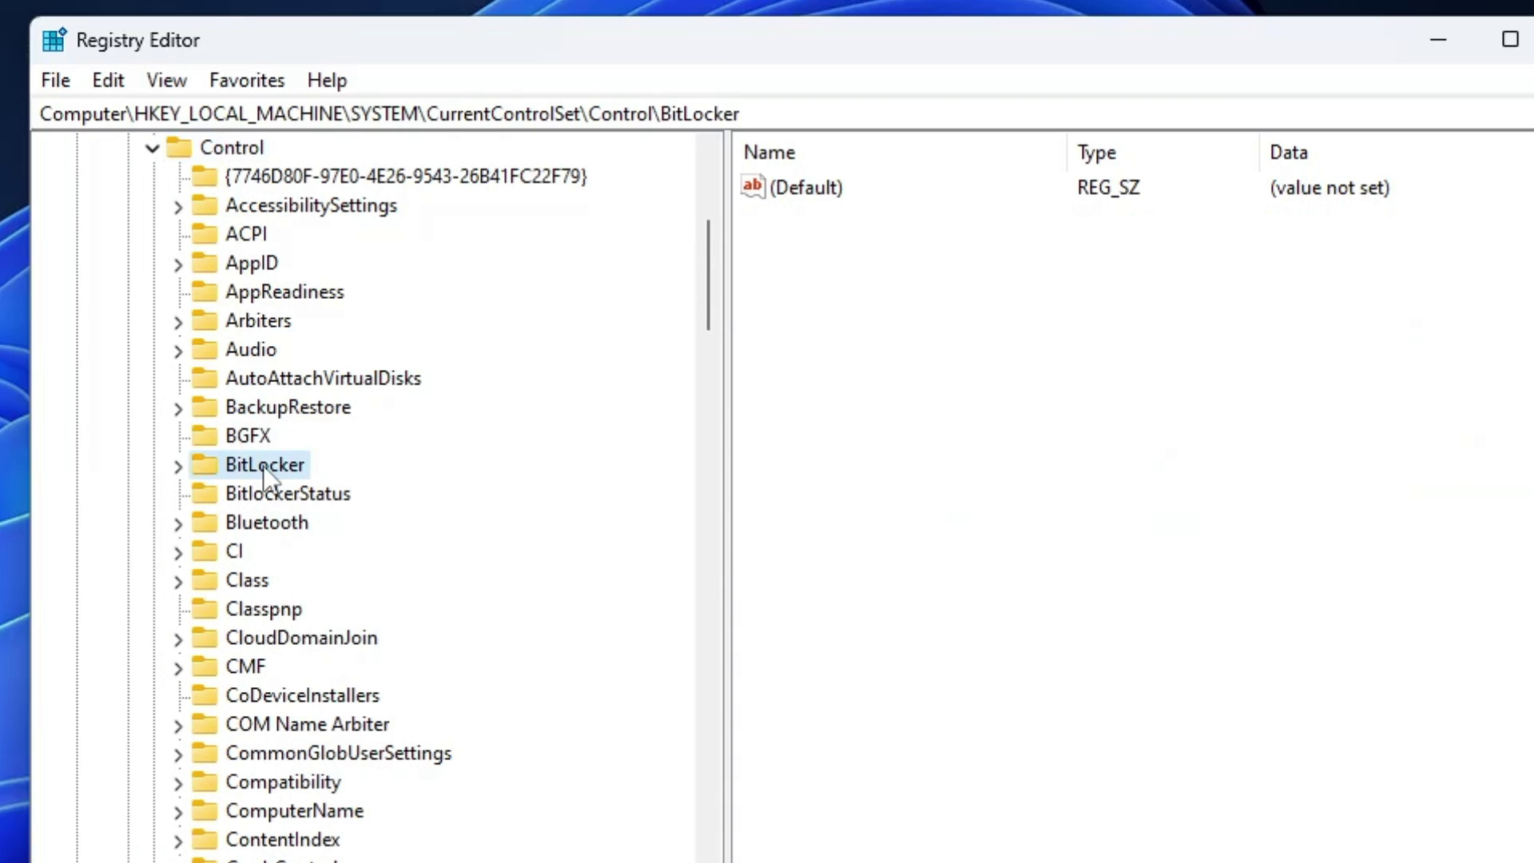
# Find the Power key under Control and expand it to show its subkeys.
pyautogui.scroll(-1, 261, 473)
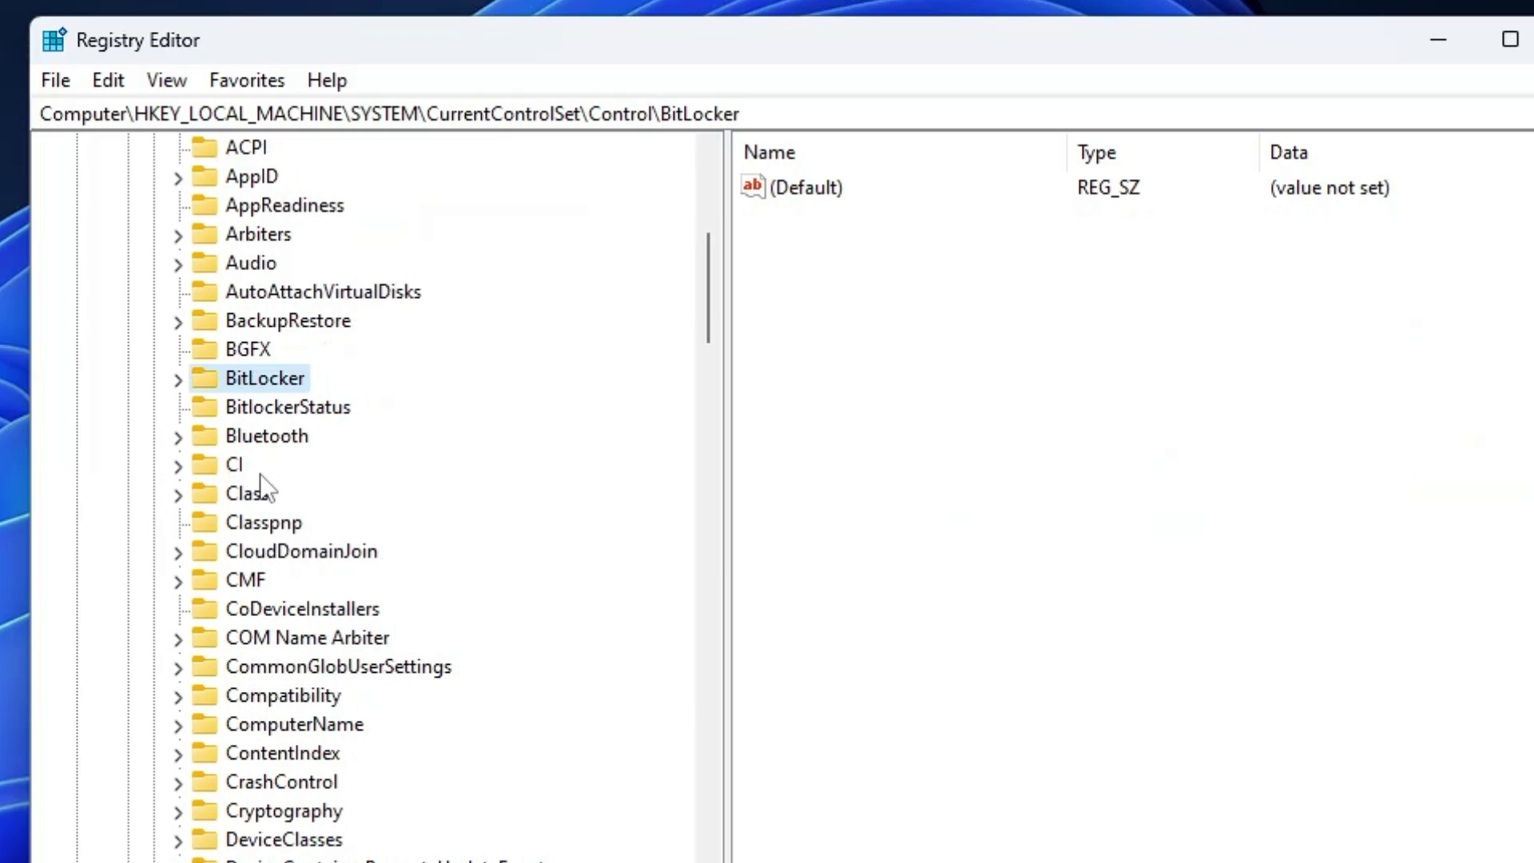
pyautogui.press('p')
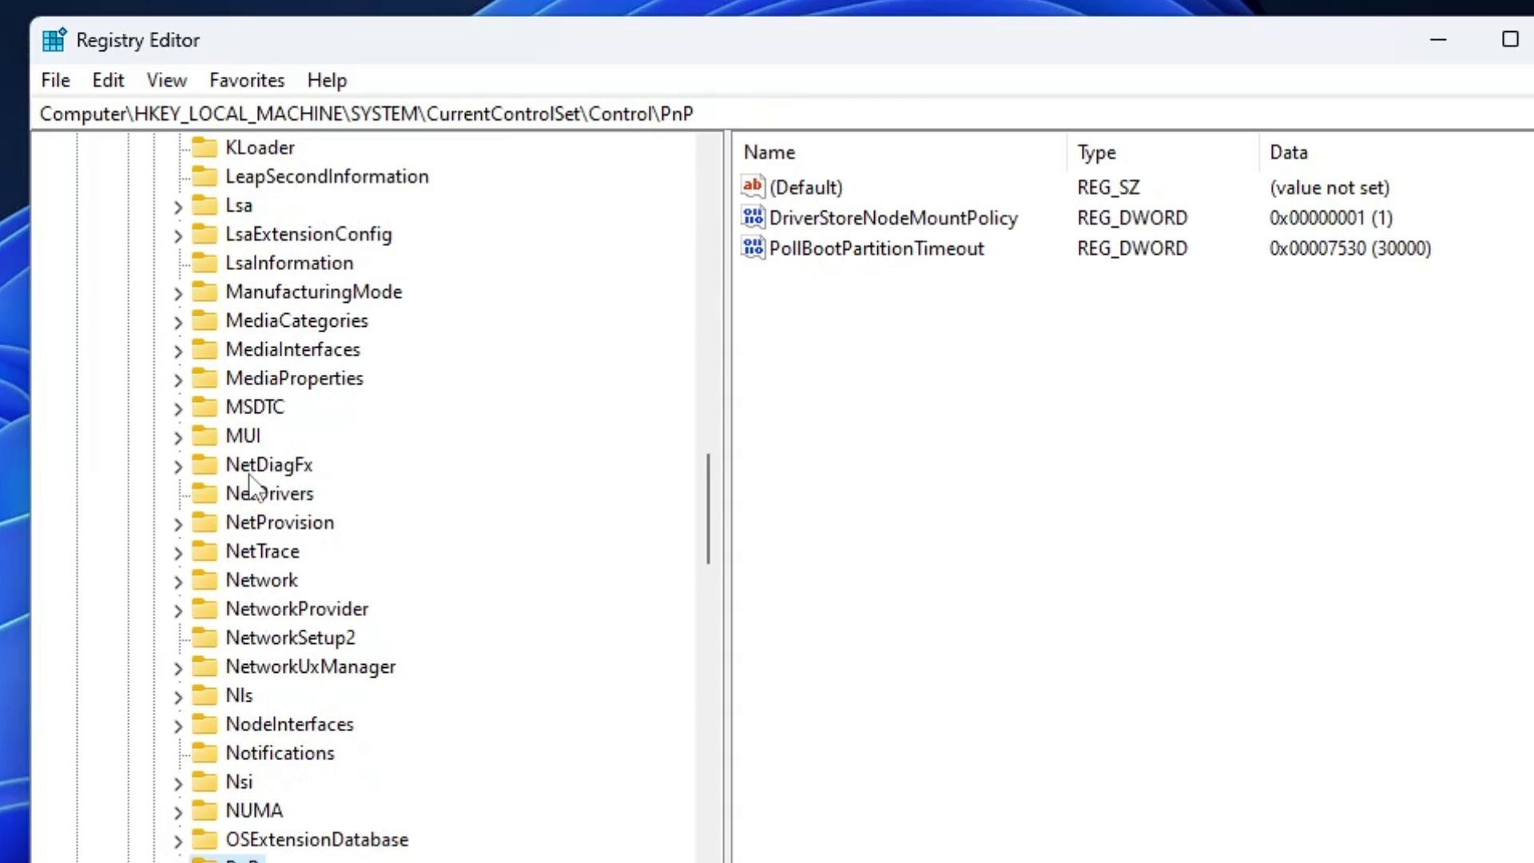
pyautogui.scroll(-1, 340, 541)
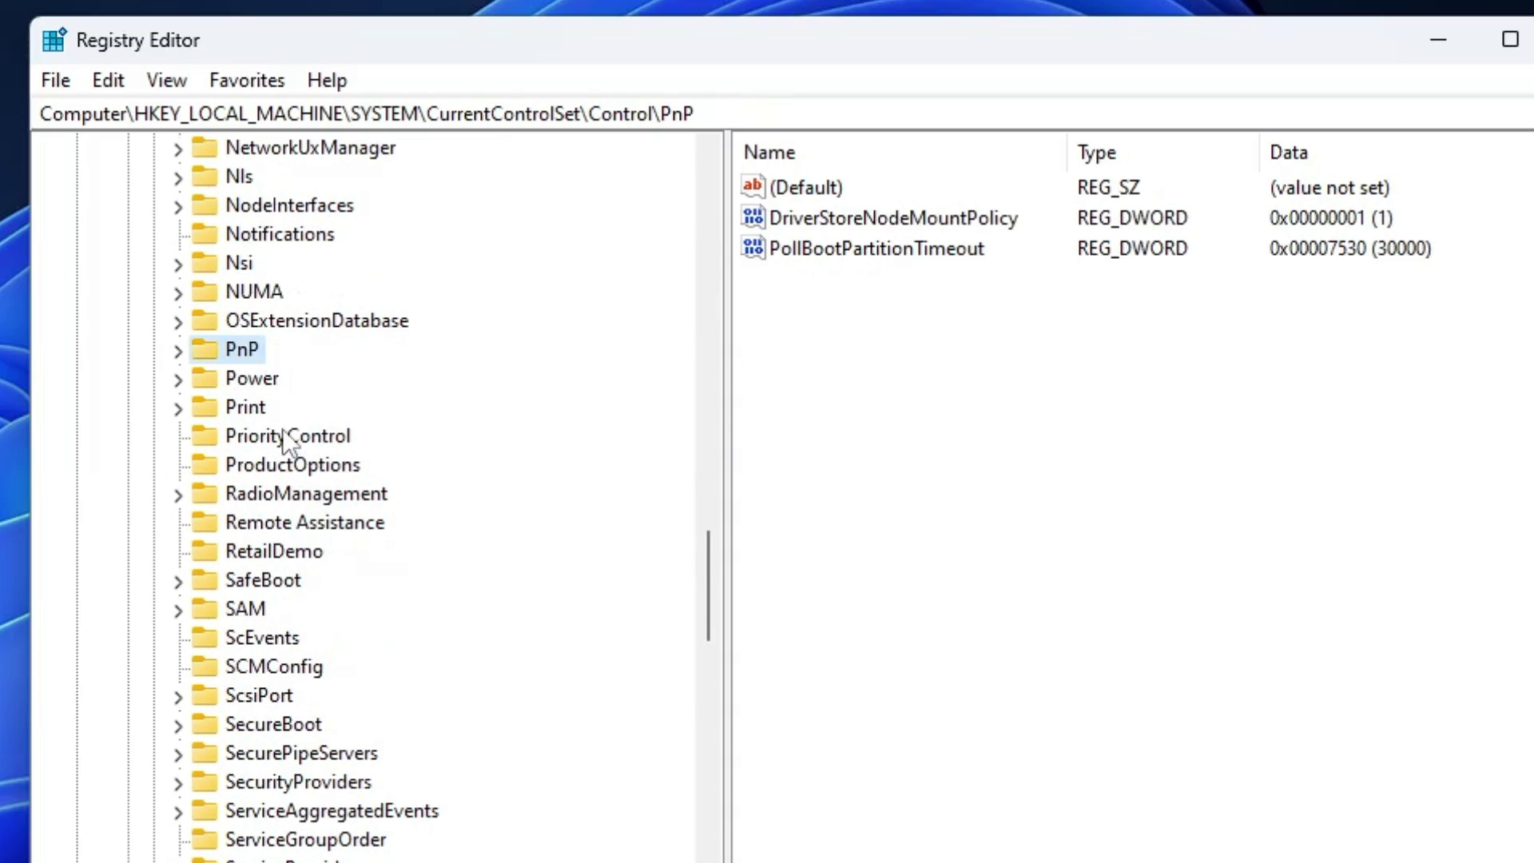
pyautogui.click(266, 390)
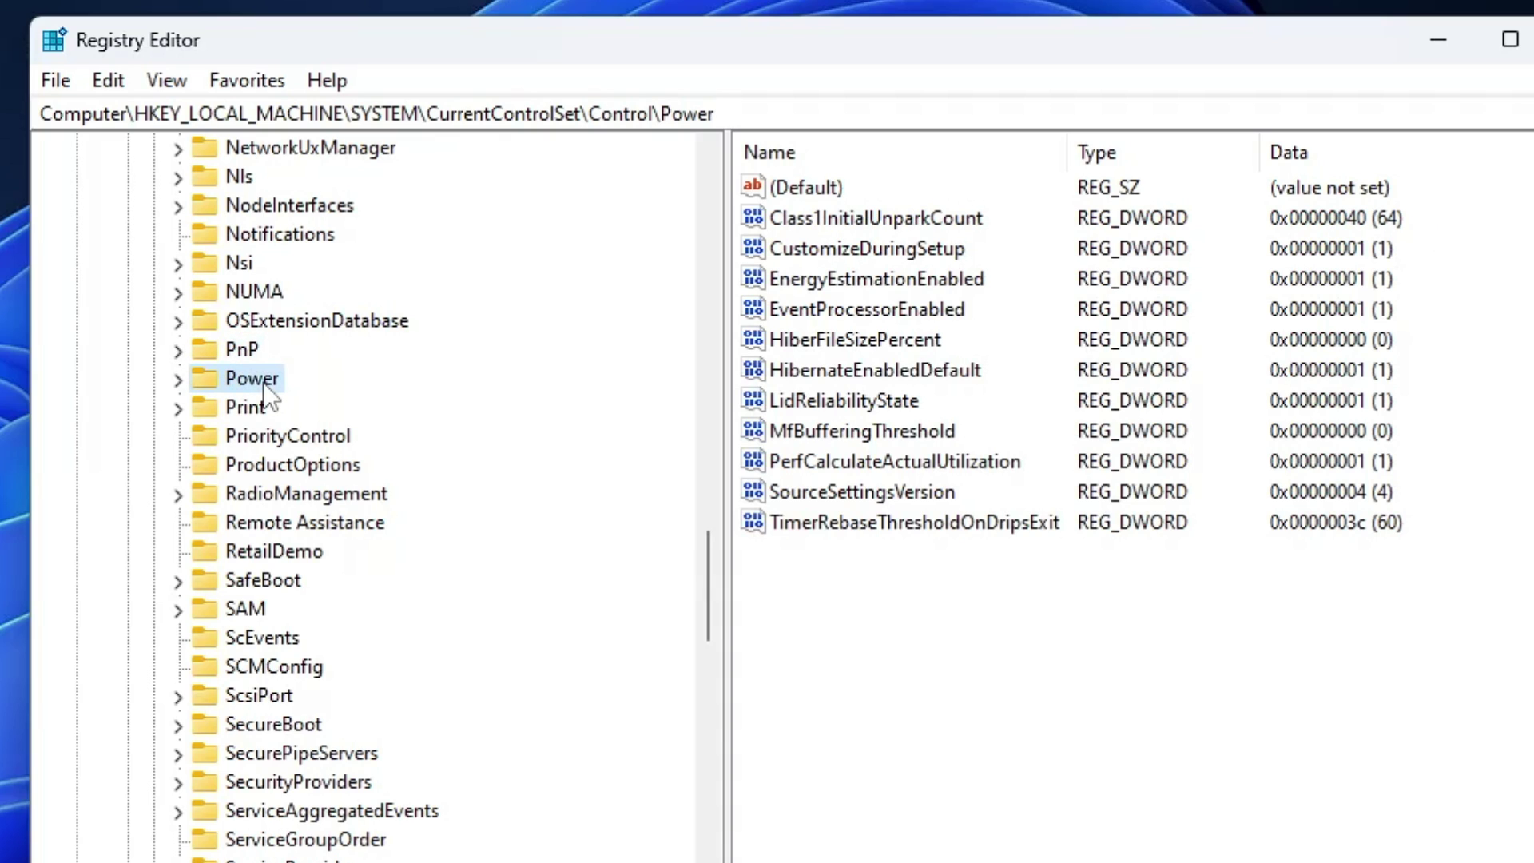
pyautogui.doubleClick(266, 390)
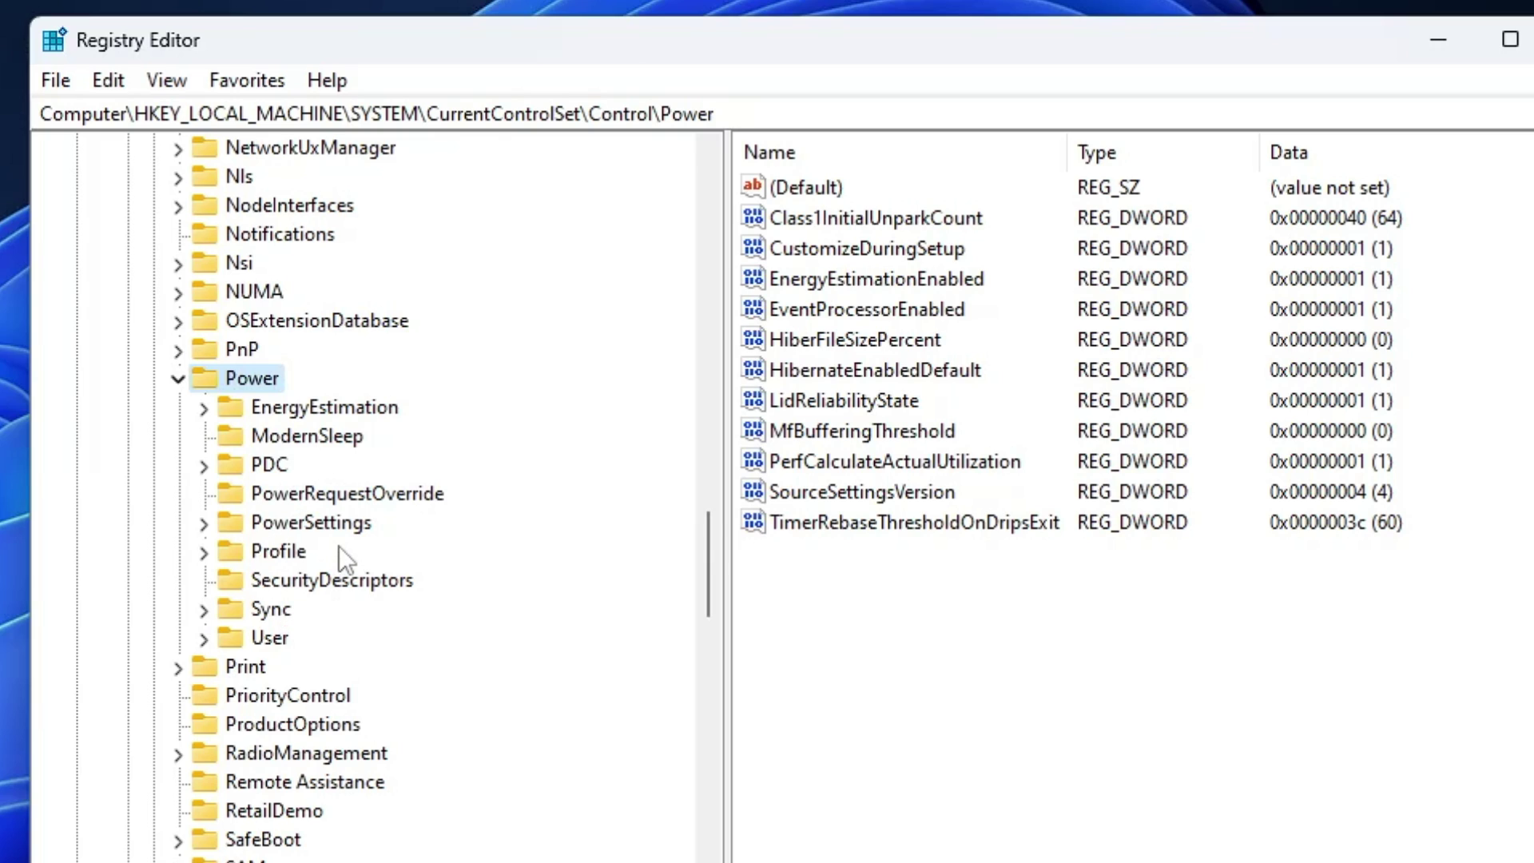
# Create a new subkey named PowerThrottling under the Power key.
pyautogui.rightClick(243, 379)
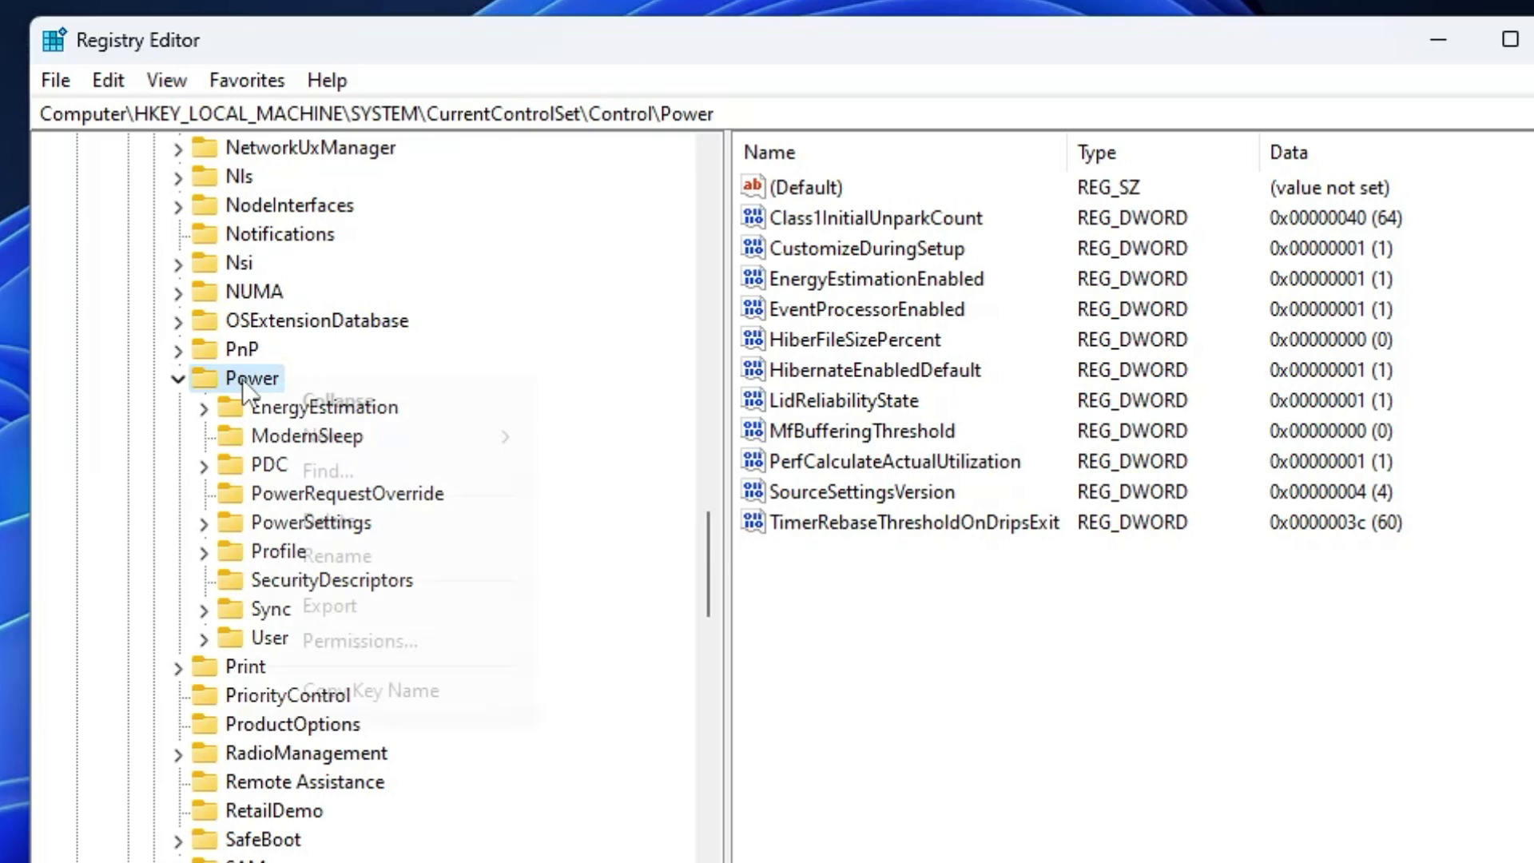
pyautogui.moveTo(295, 436)
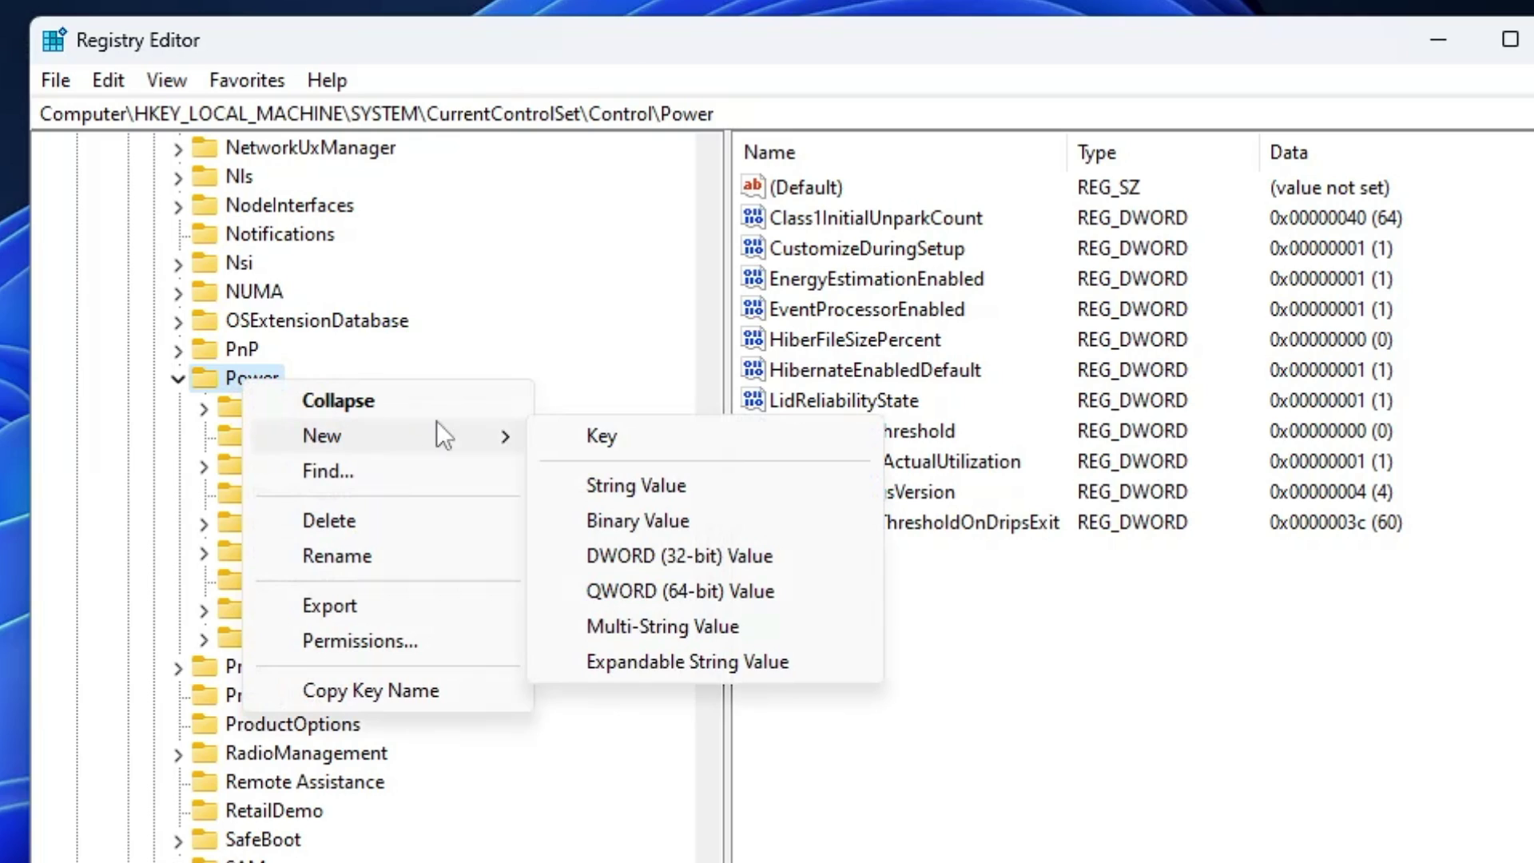
pyautogui.click(649, 439)
pyautogui.write('PowerThrottling')
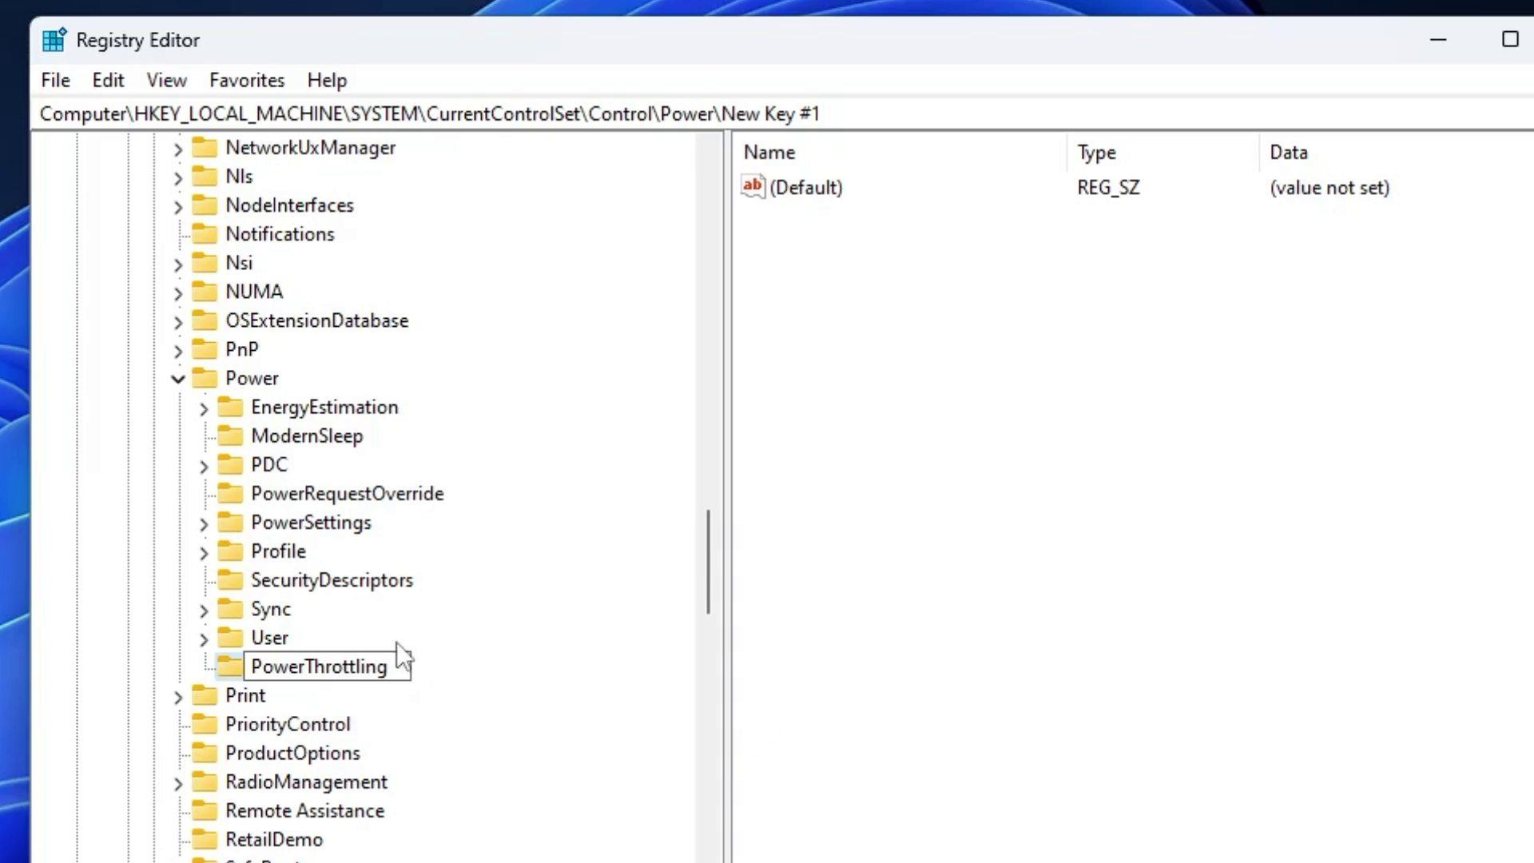
pyautogui.press('Return')
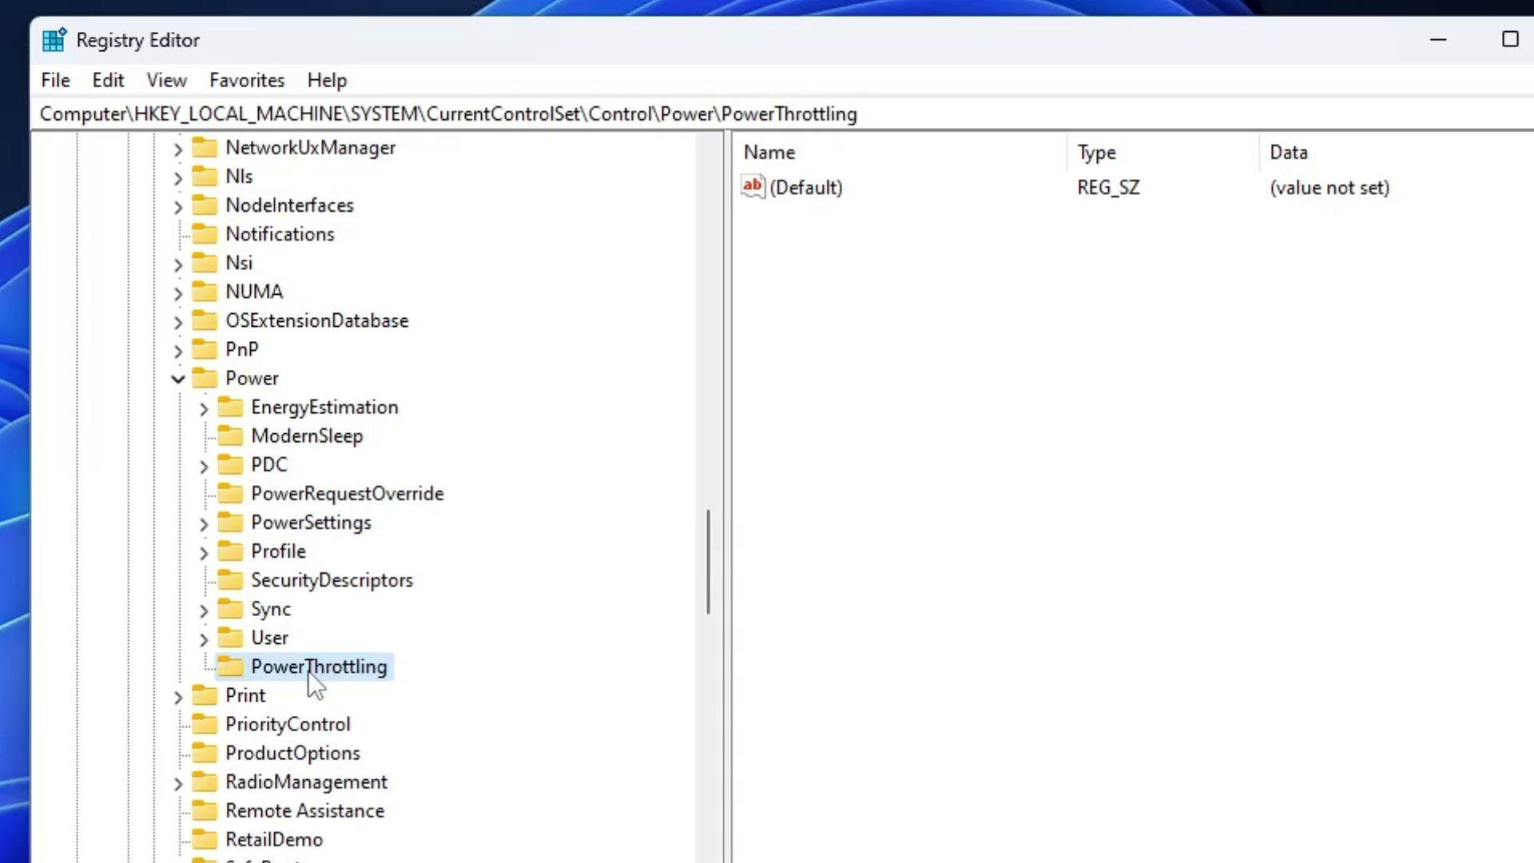
# Add a DWORD (32-bit) value named PowerThrotllingOff to the PowerThrottling key.
pyautogui.rightClick(898, 353)
pyautogui.moveTo(946, 378)
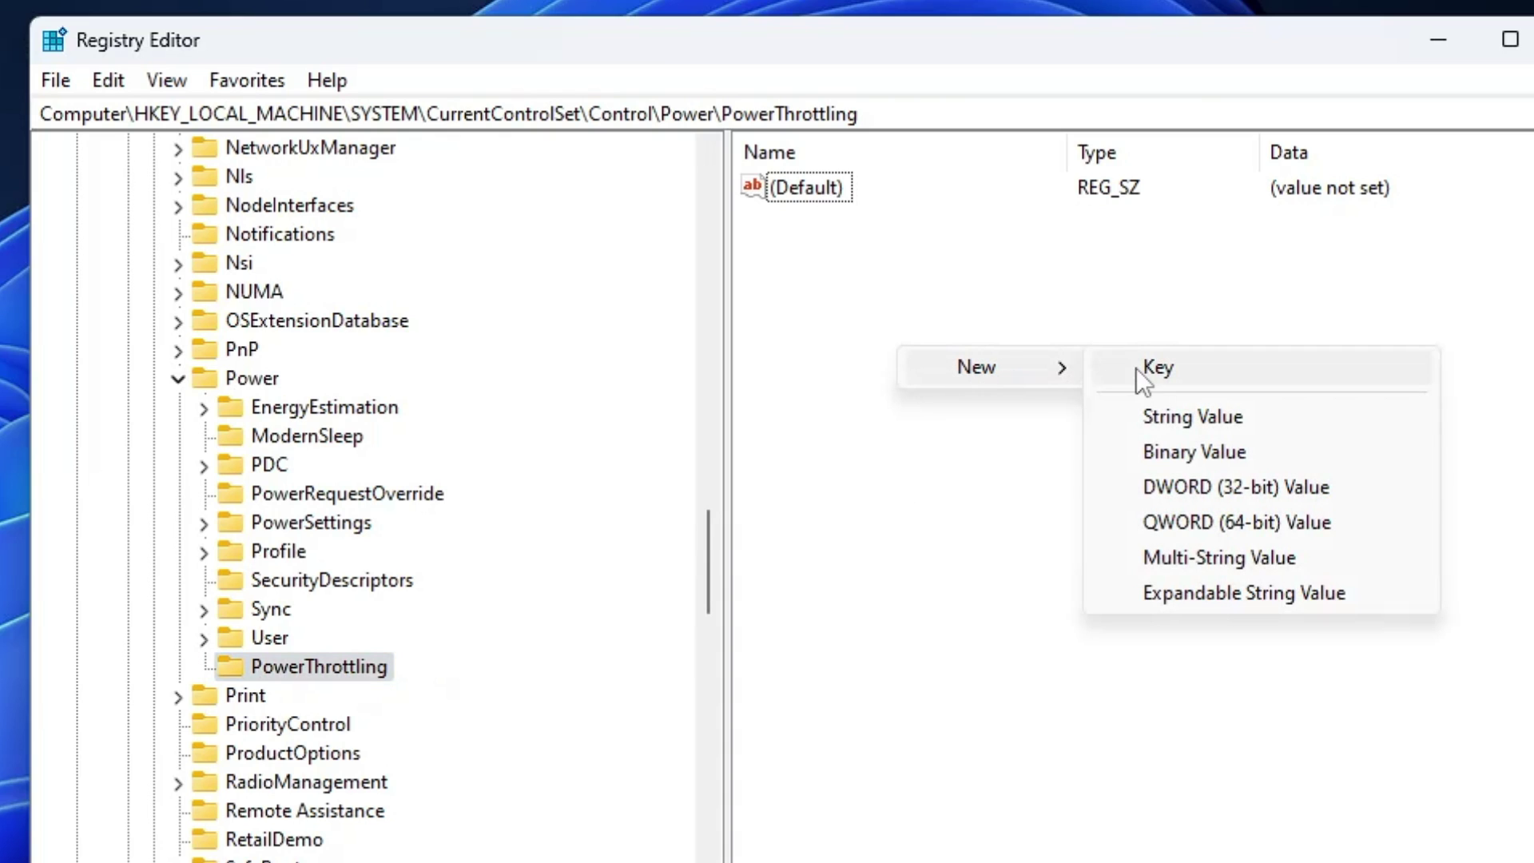
pyautogui.click(1204, 490)
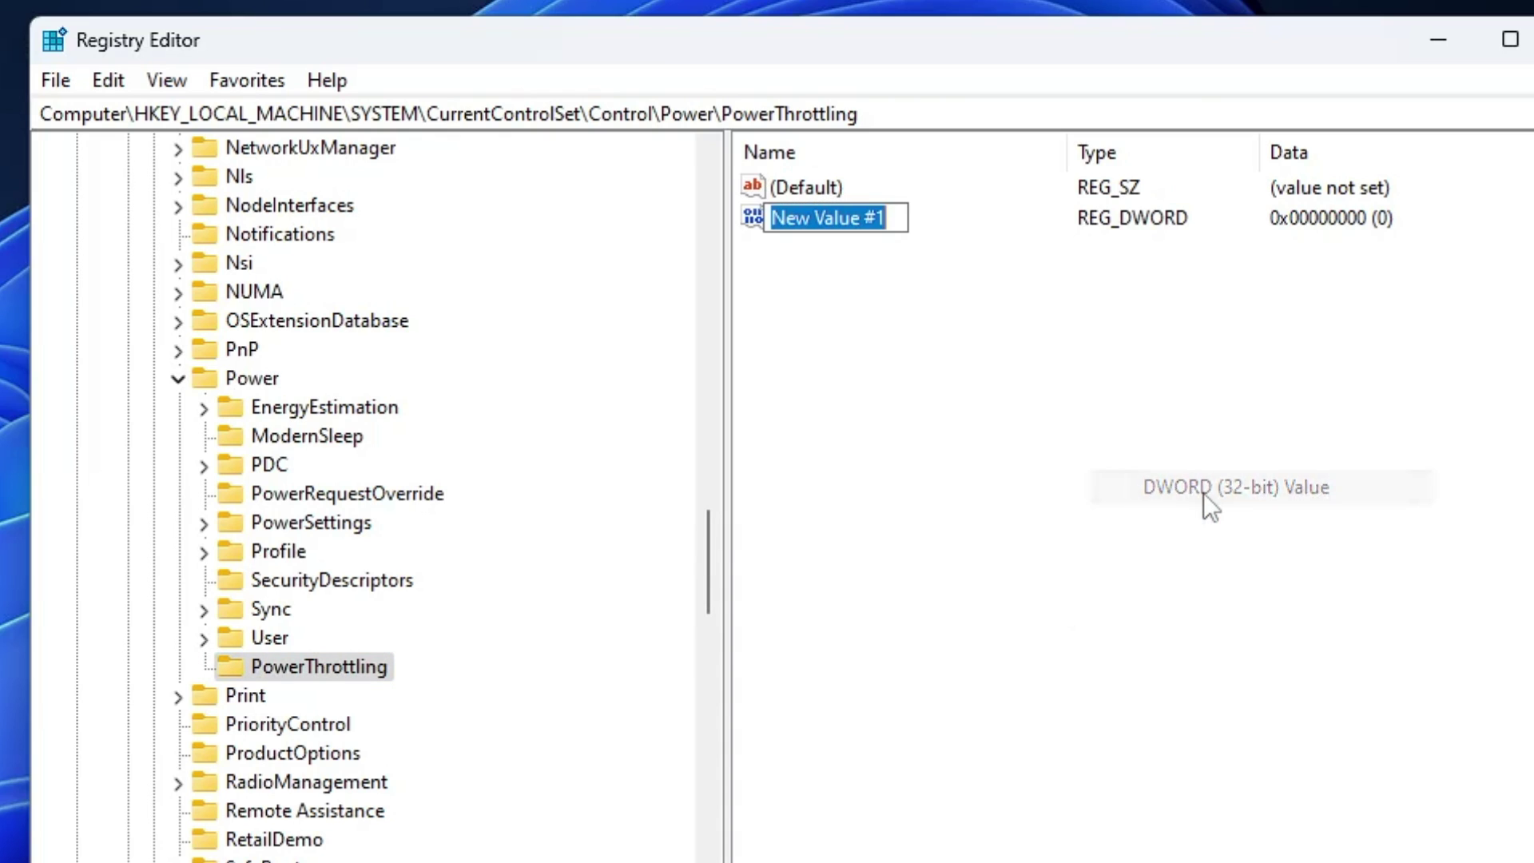
pyautogui.write('Power')
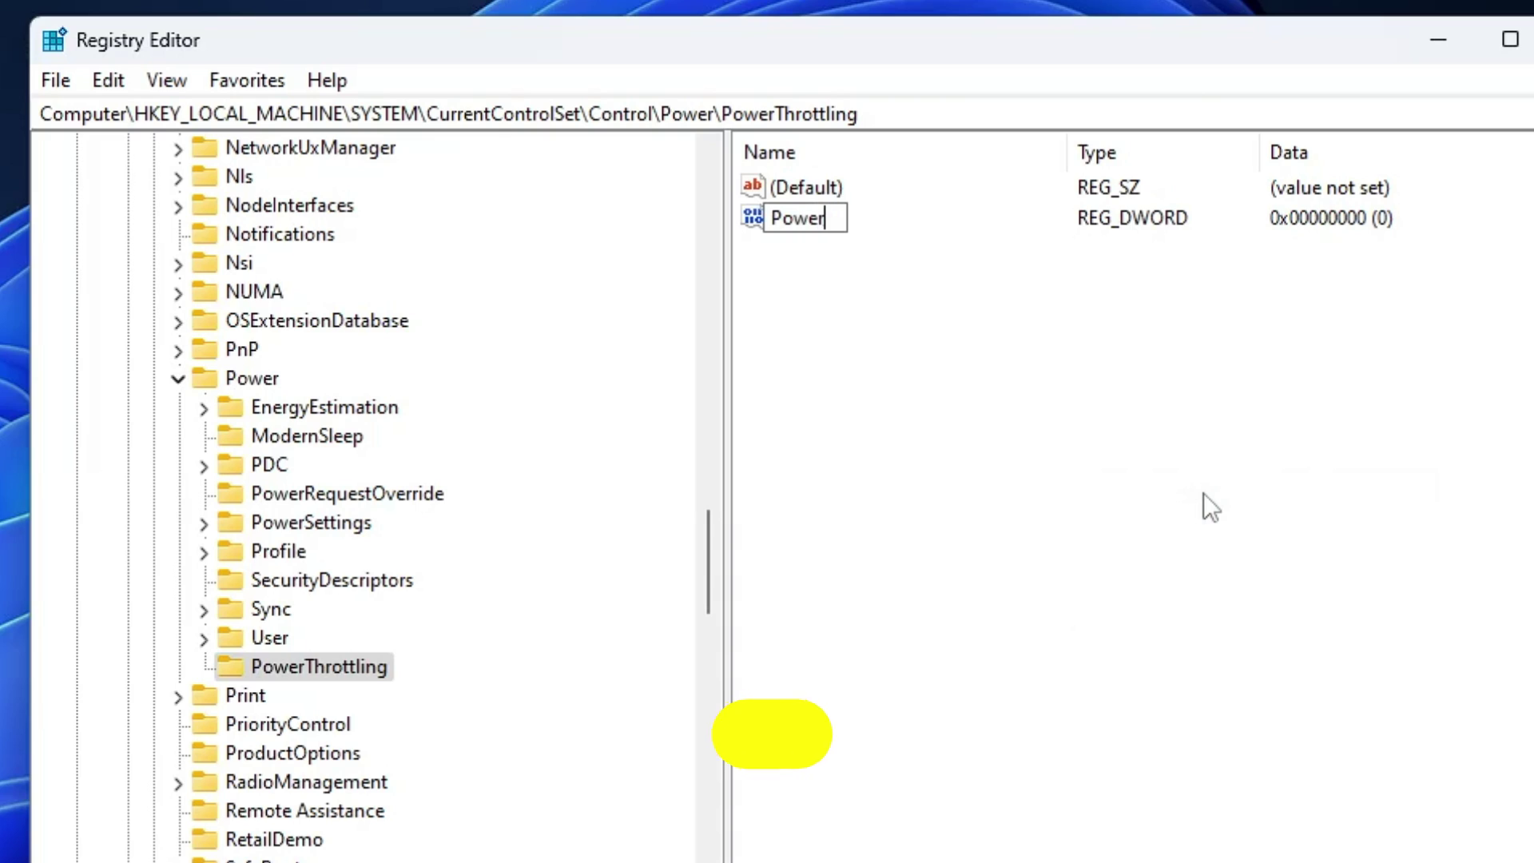
pyautogui.write('ThrotllingOff')
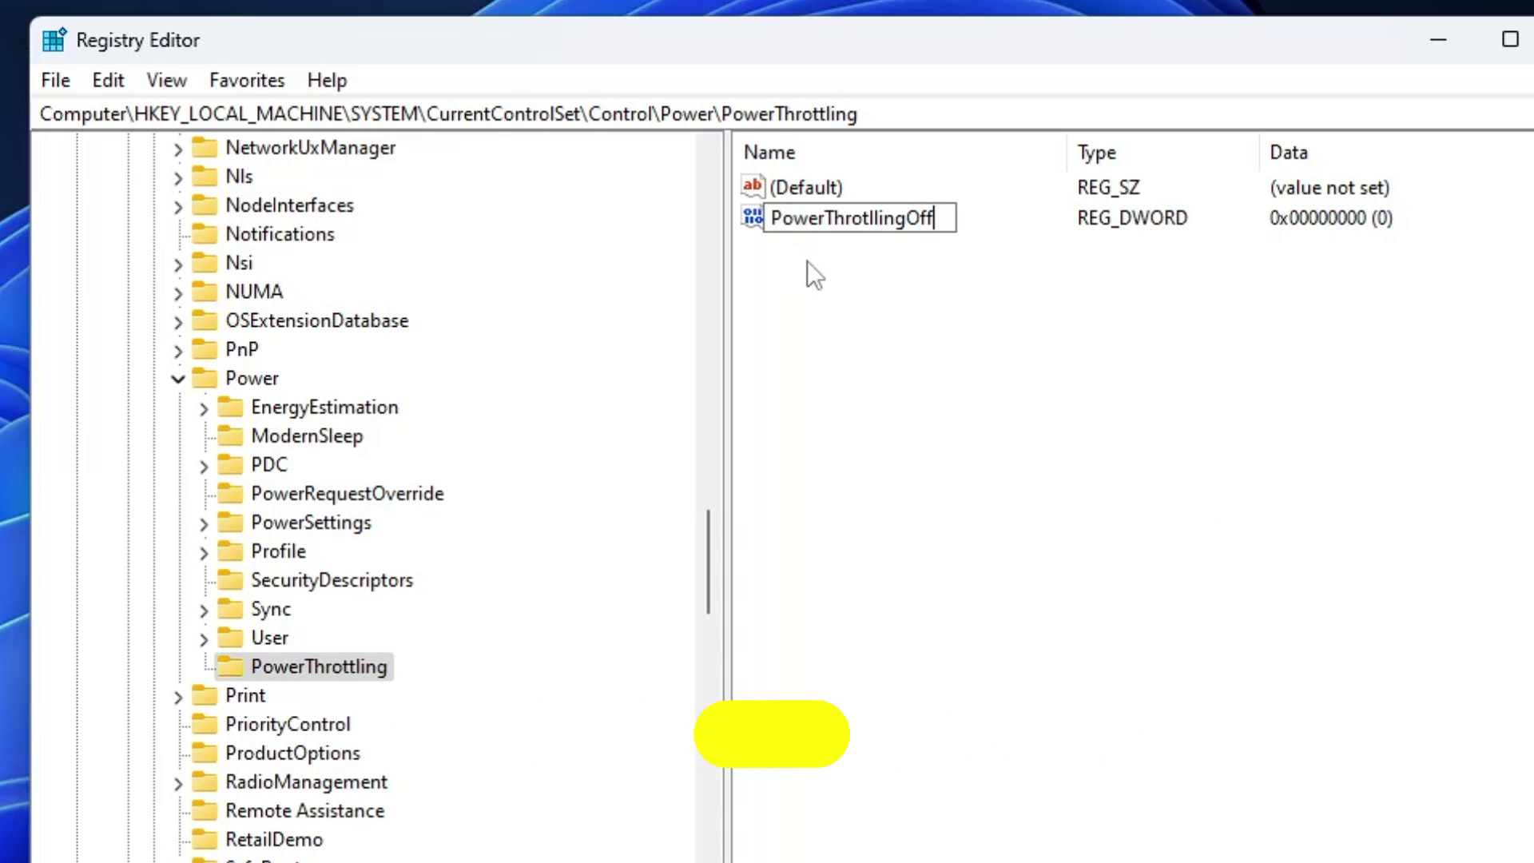
pyautogui.press('Return')
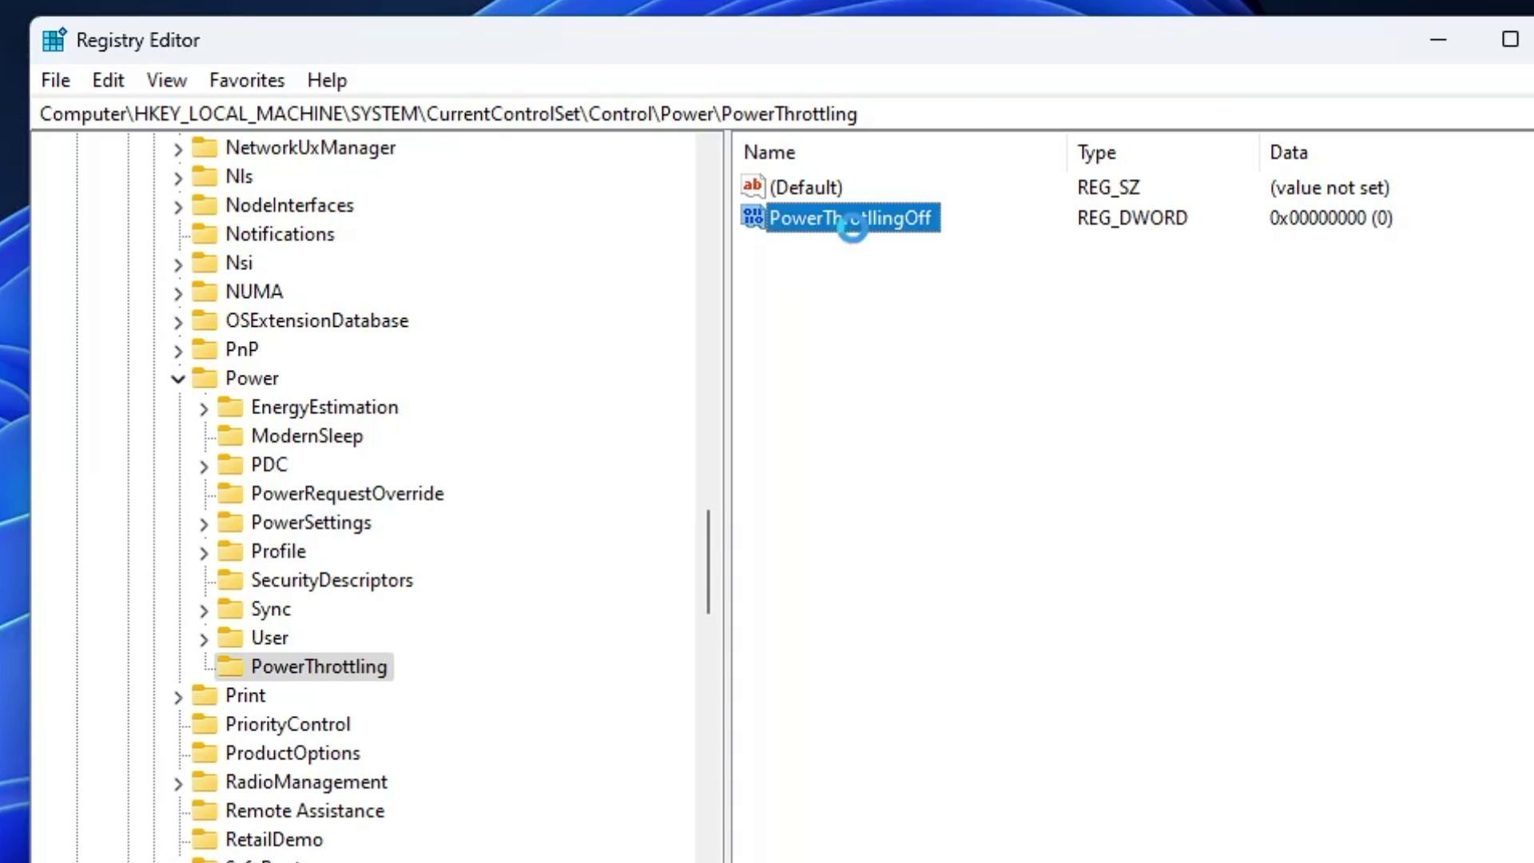
# Set the PowerThrotllingOff value data to 1.
pyautogui.doubleClick(852, 220)
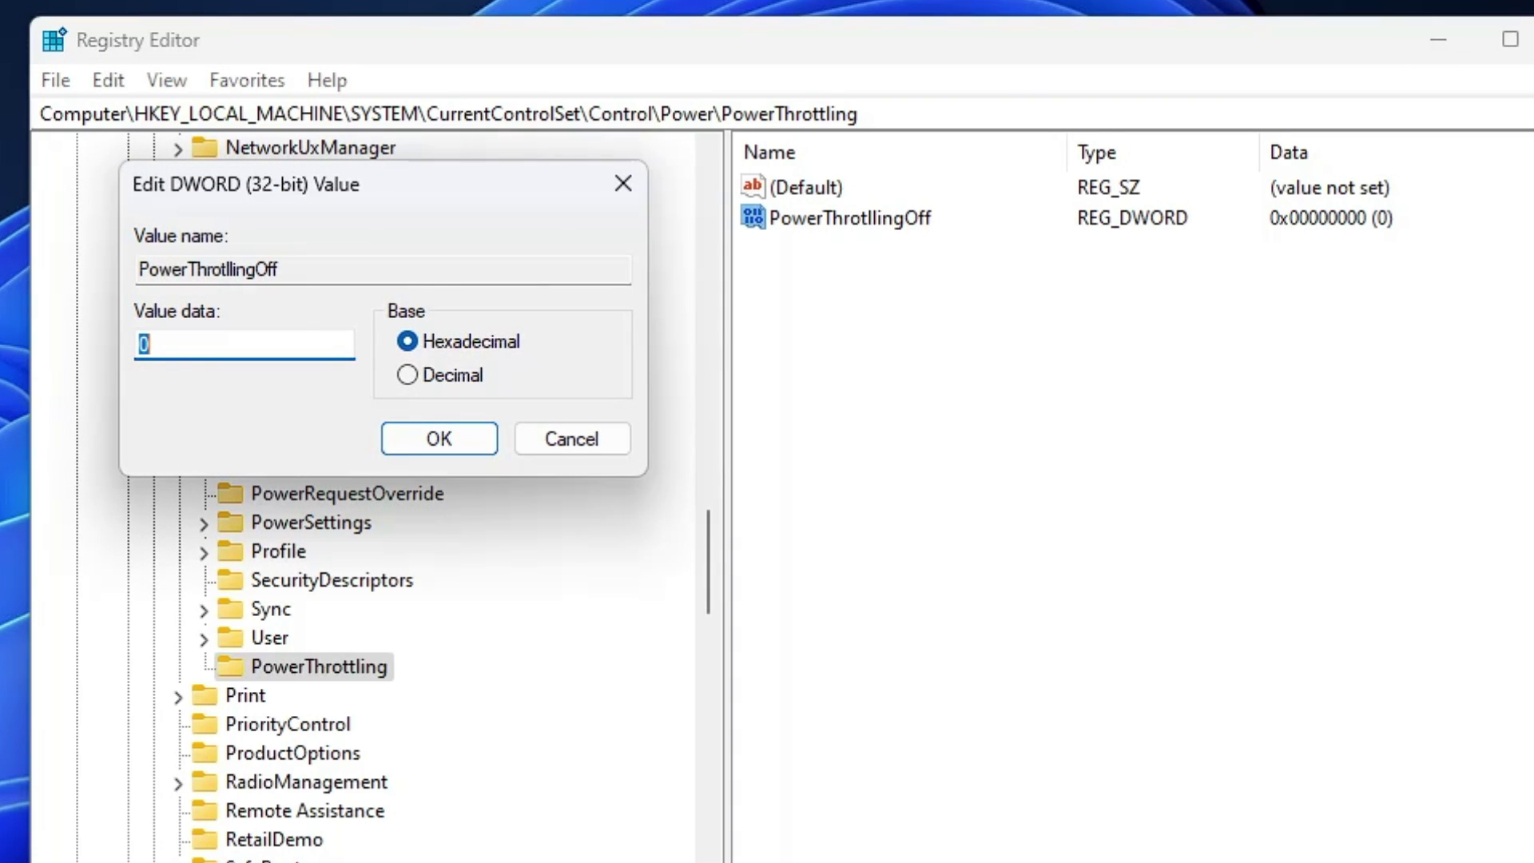
pyautogui.write('1')
pyautogui.click(423, 438)
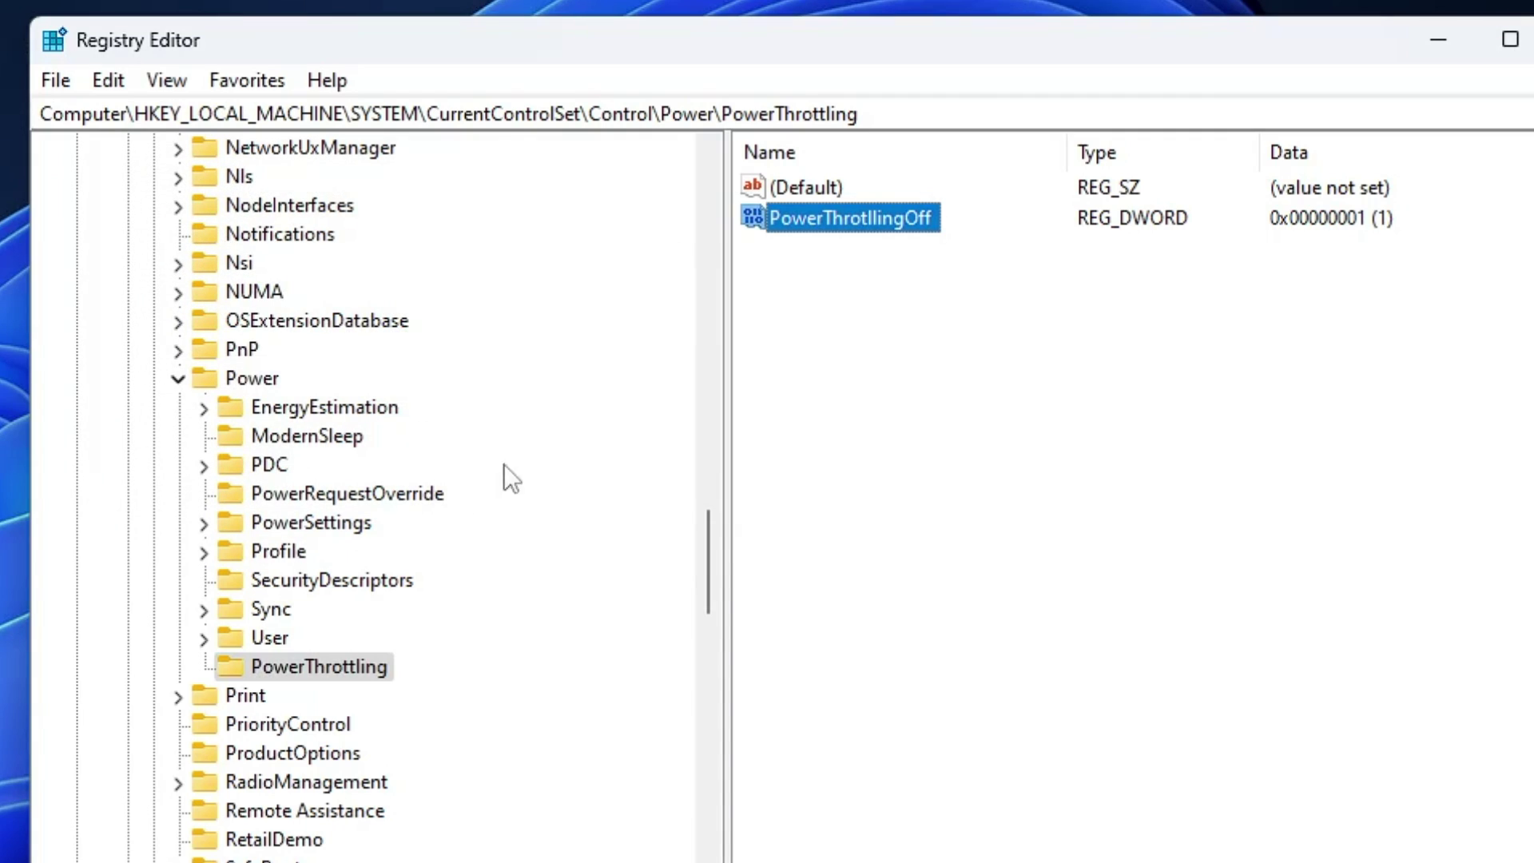
# Collapse the Power key and the SYSTEM and HKEY_LOCAL_MACHINE branches of the registry tree.
pyautogui.click(178, 378)
pyautogui.scroll(4, 237, 439)
pyautogui.scroll(20, 236, 441)
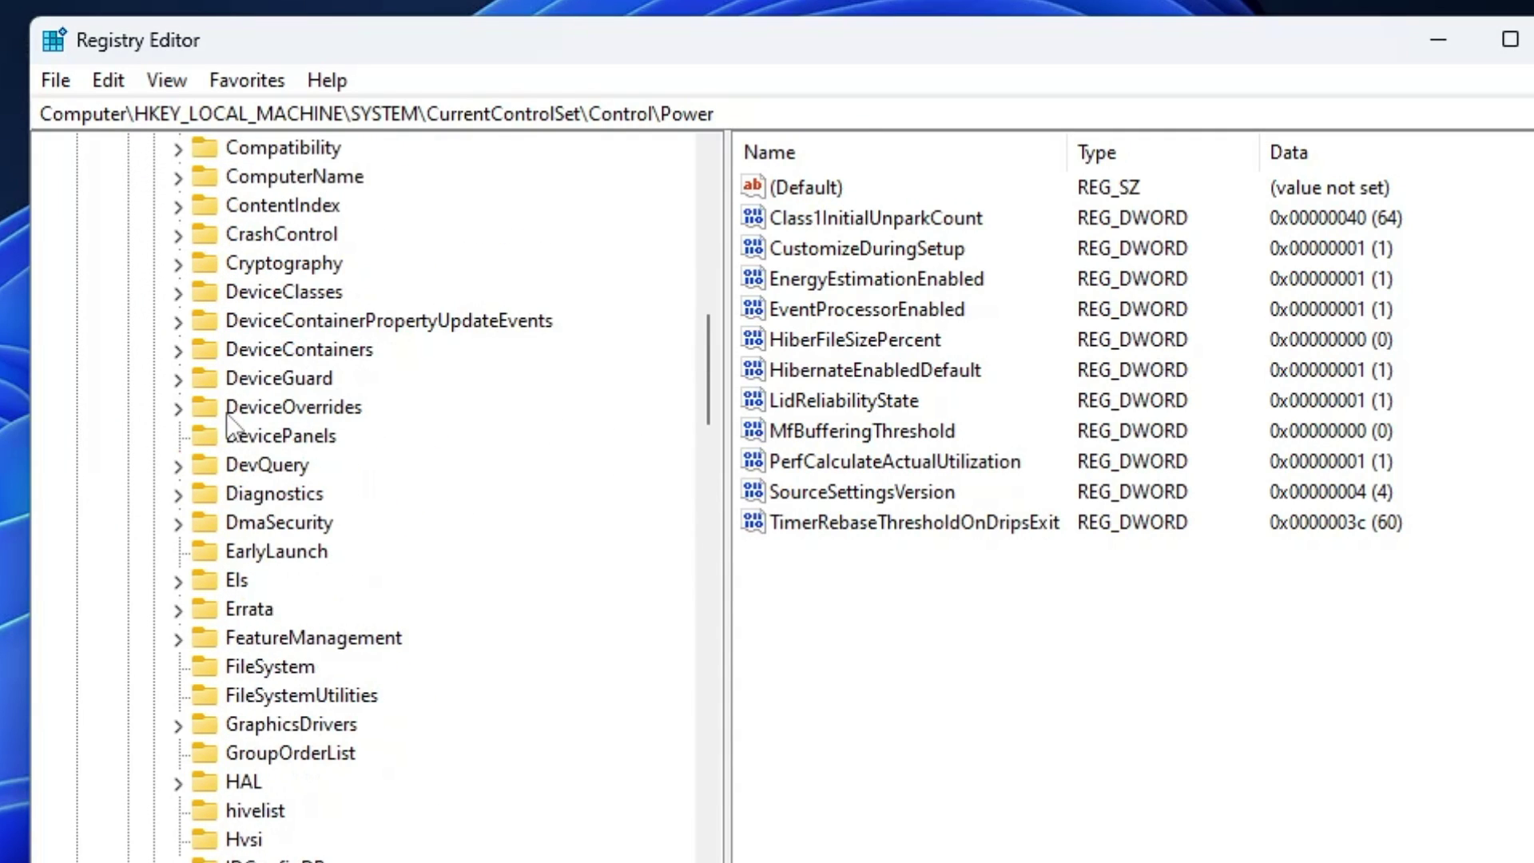
pyautogui.click(100, 436)
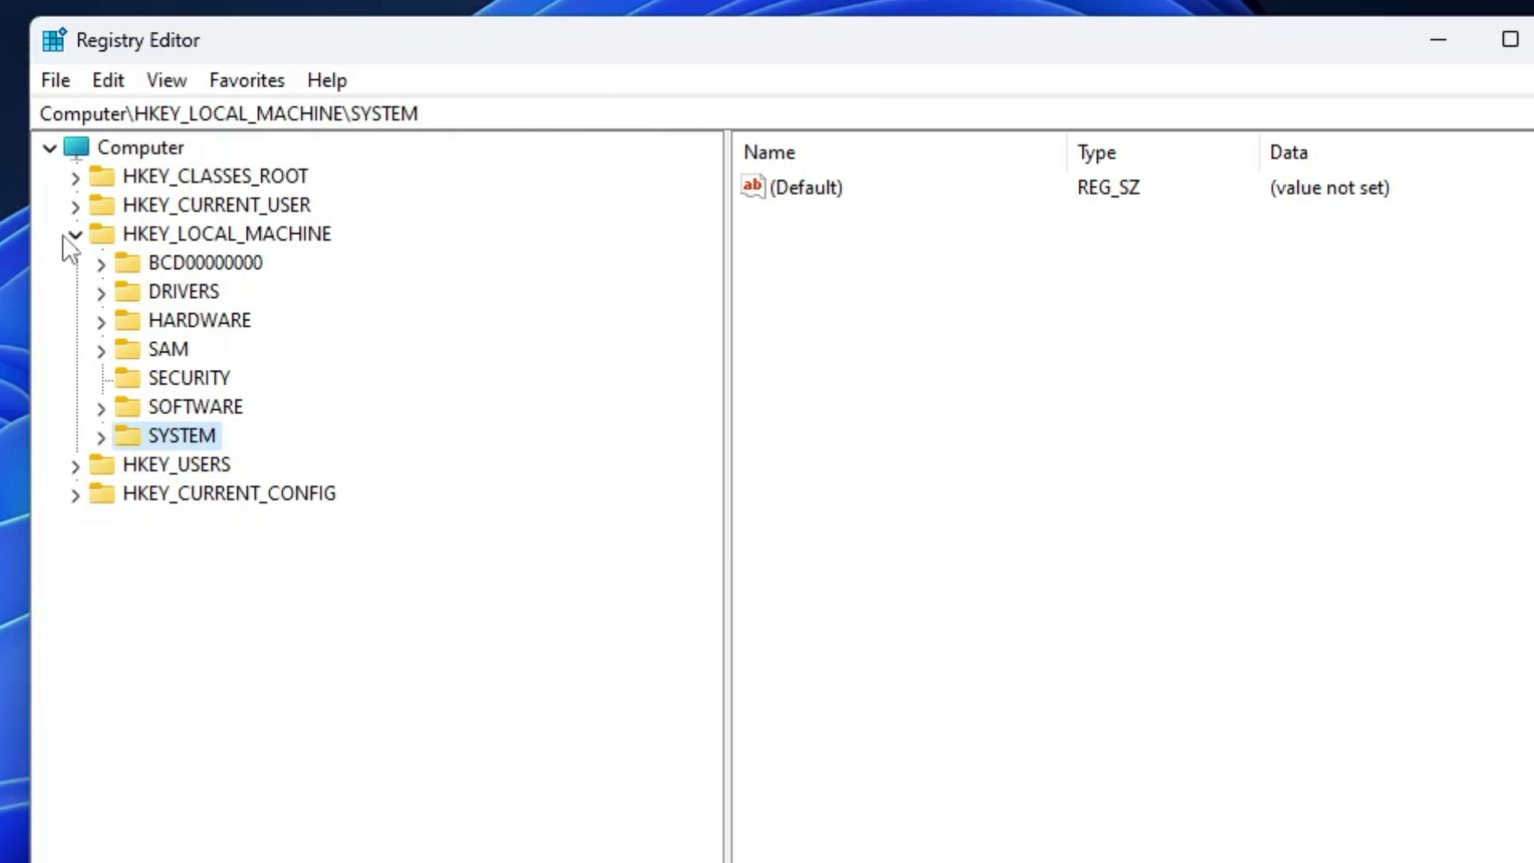
pyautogui.click(75, 233)
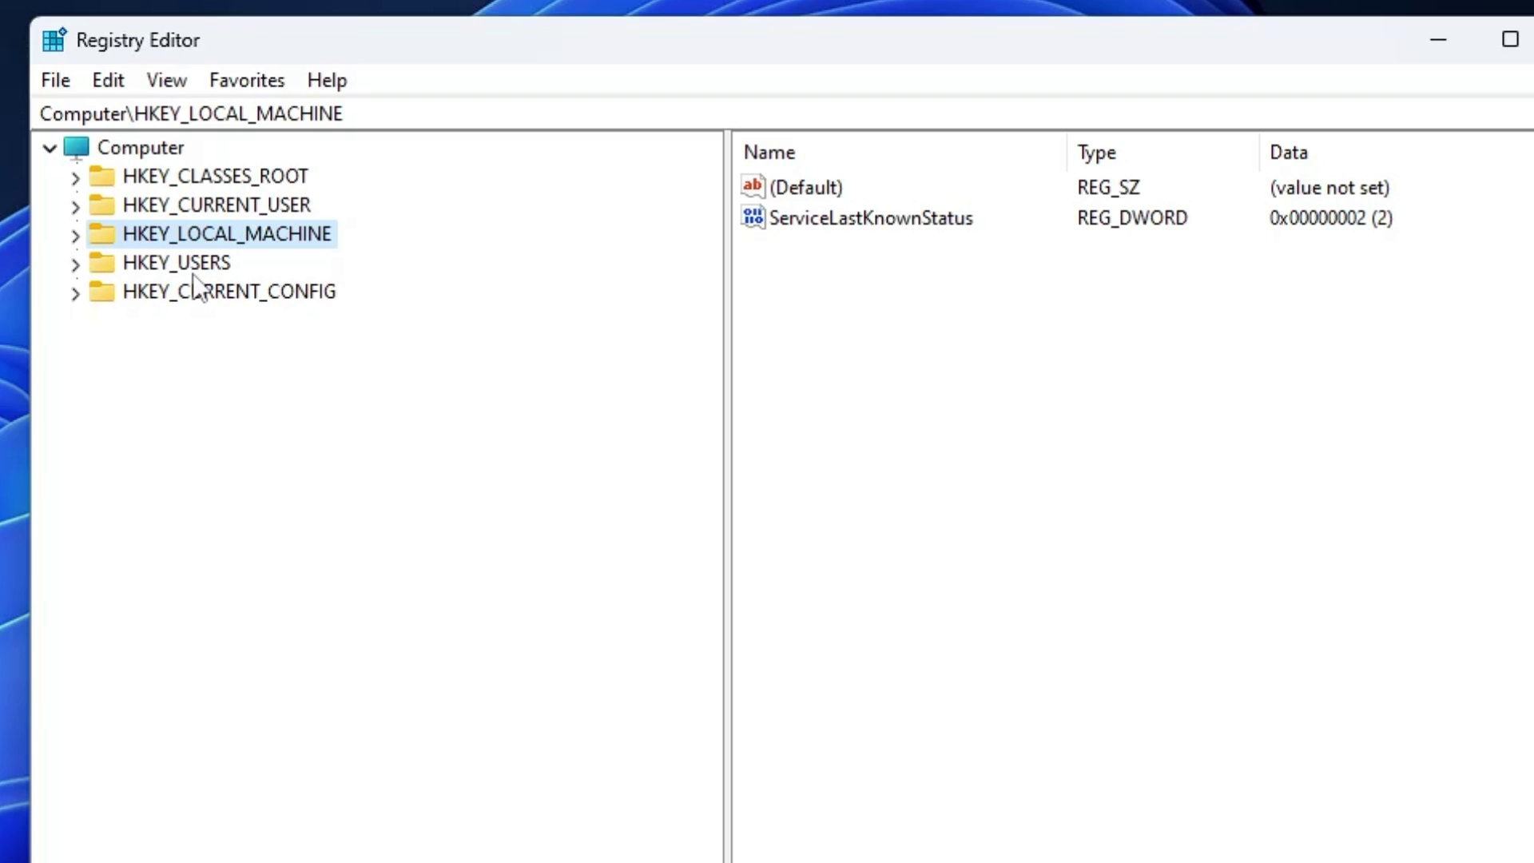
# Expand the registry tree down to HKEY_LOCAL_MACHINE\SOFTWARE\Microsoft.
pyautogui.doubleClick(231, 235)
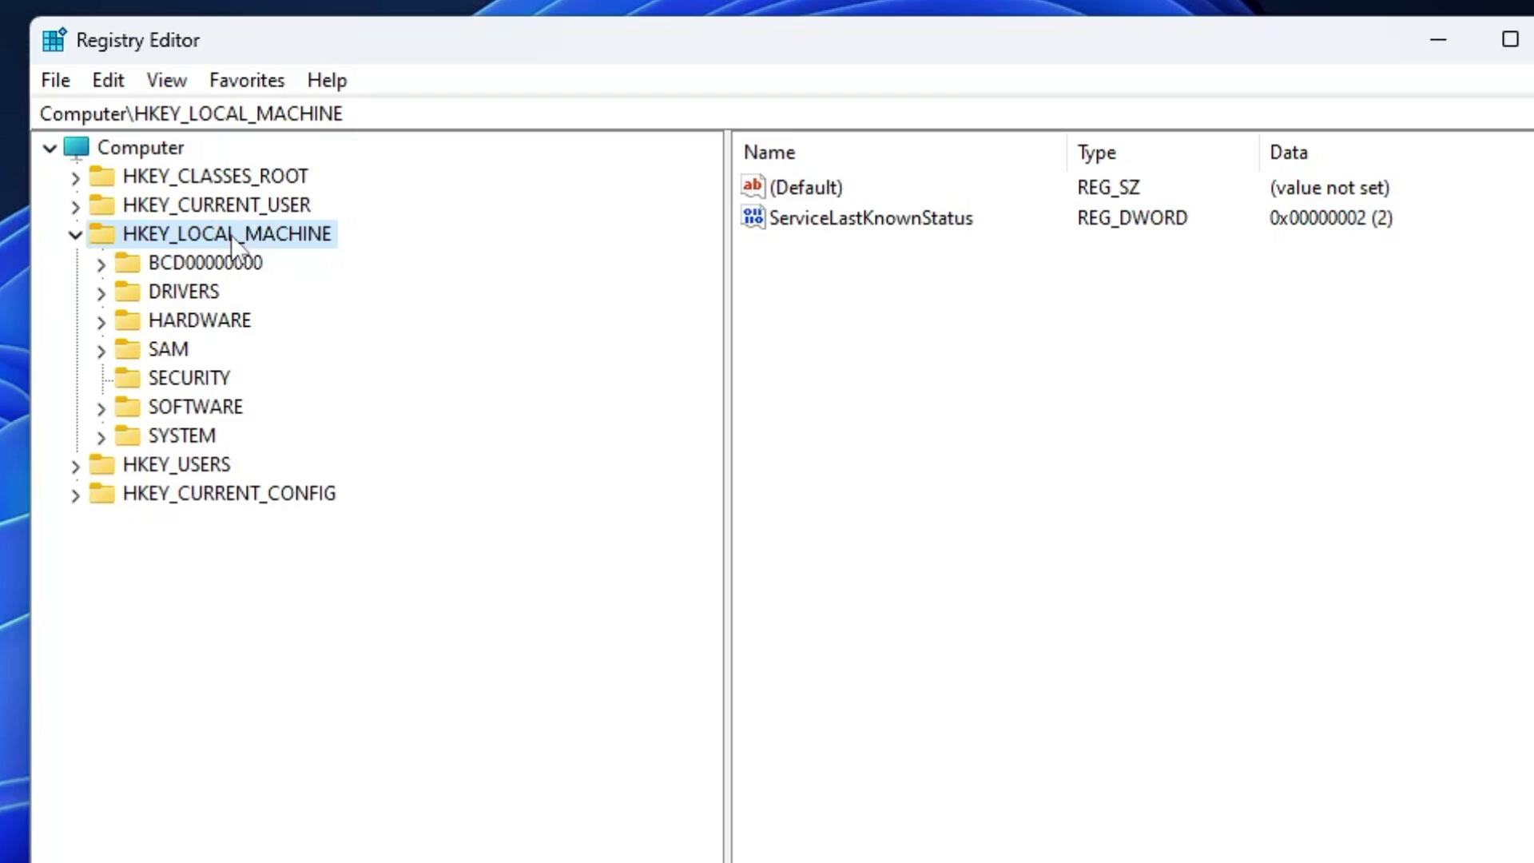
pyautogui.doubleClick(203, 406)
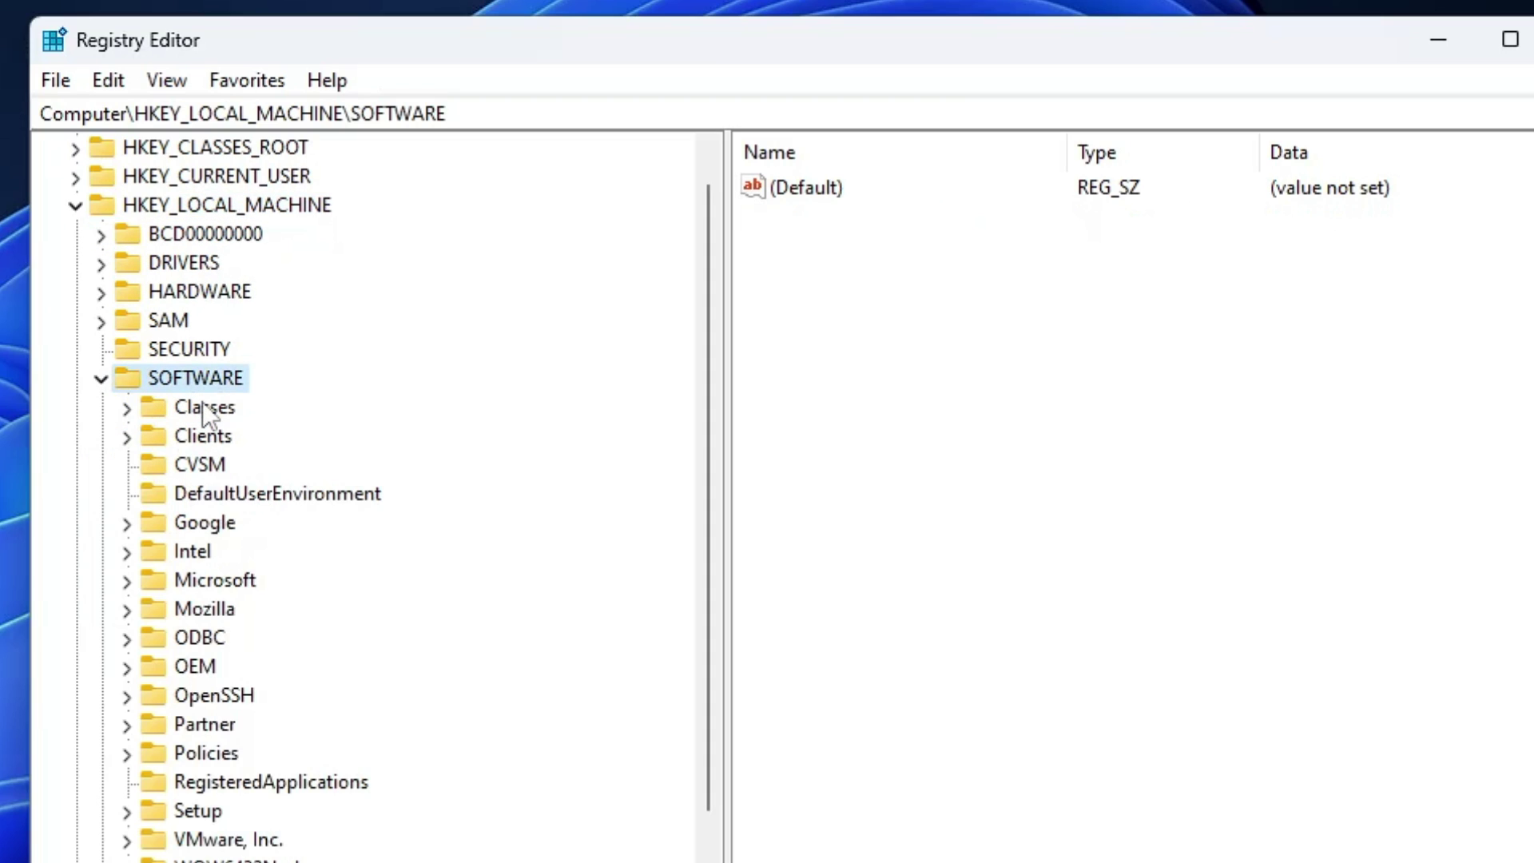
pyautogui.doubleClick(213, 579)
# Find the Windows NT key under Microsoft and expand it and its CurrentVersion subkey.
pyautogui.click(242, 471)
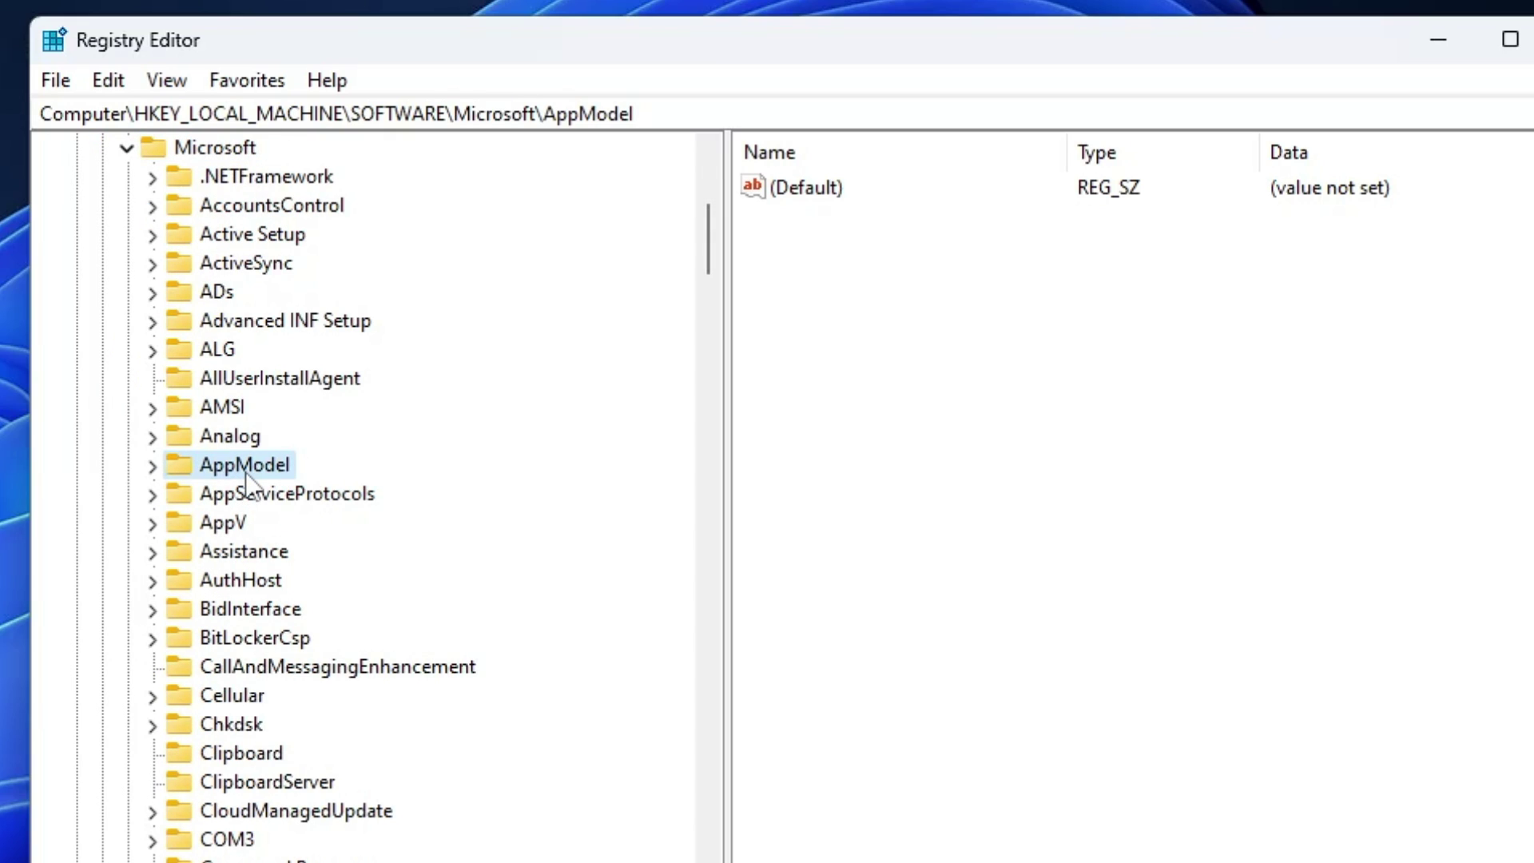
pyautogui.press('w')
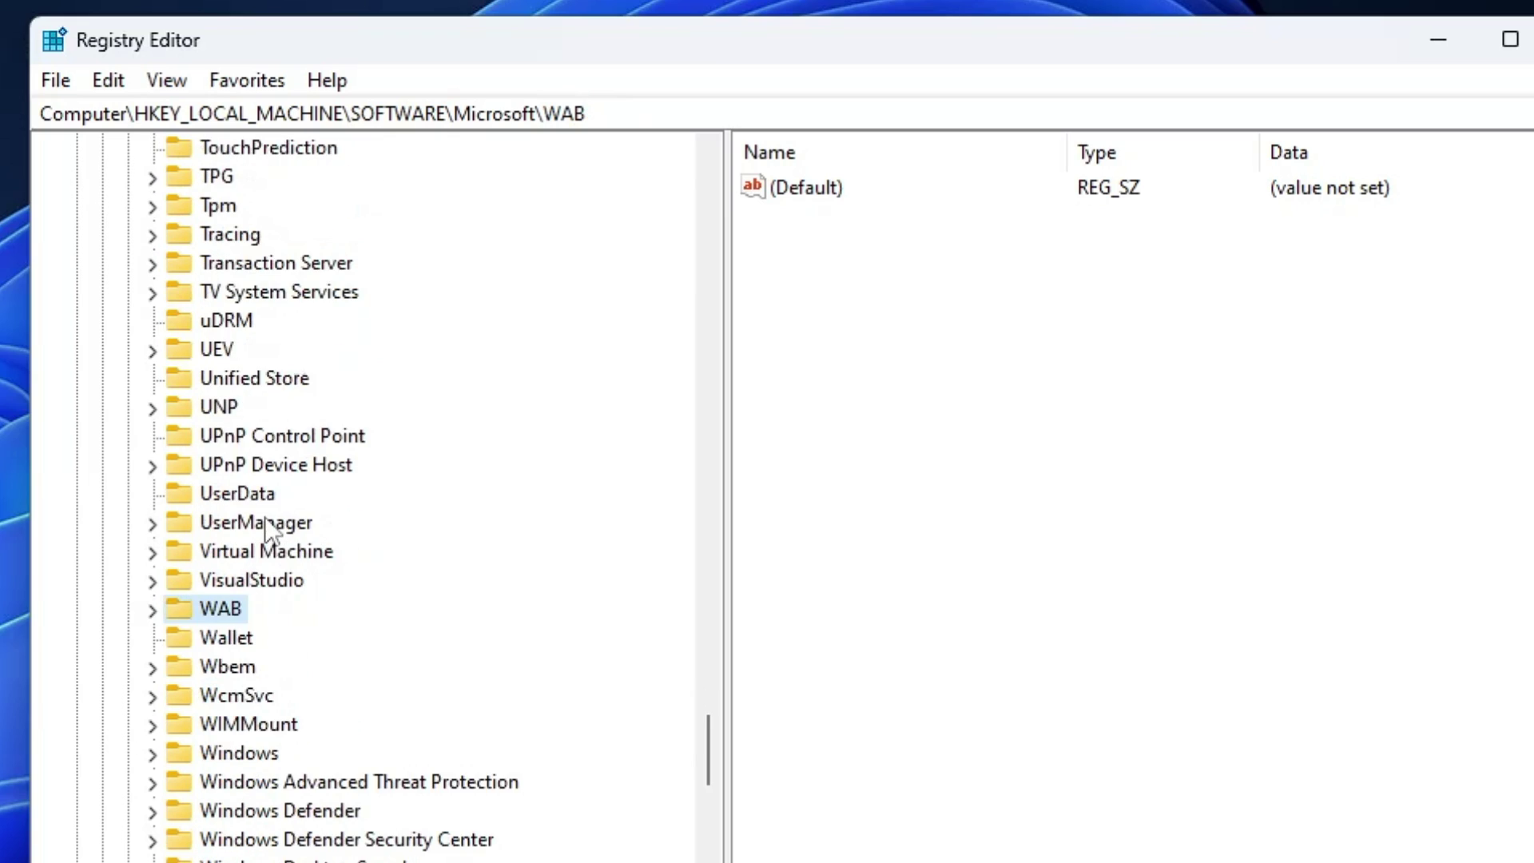
pyautogui.scroll(-6, 268, 532)
pyautogui.scroll(-2, 266, 540)
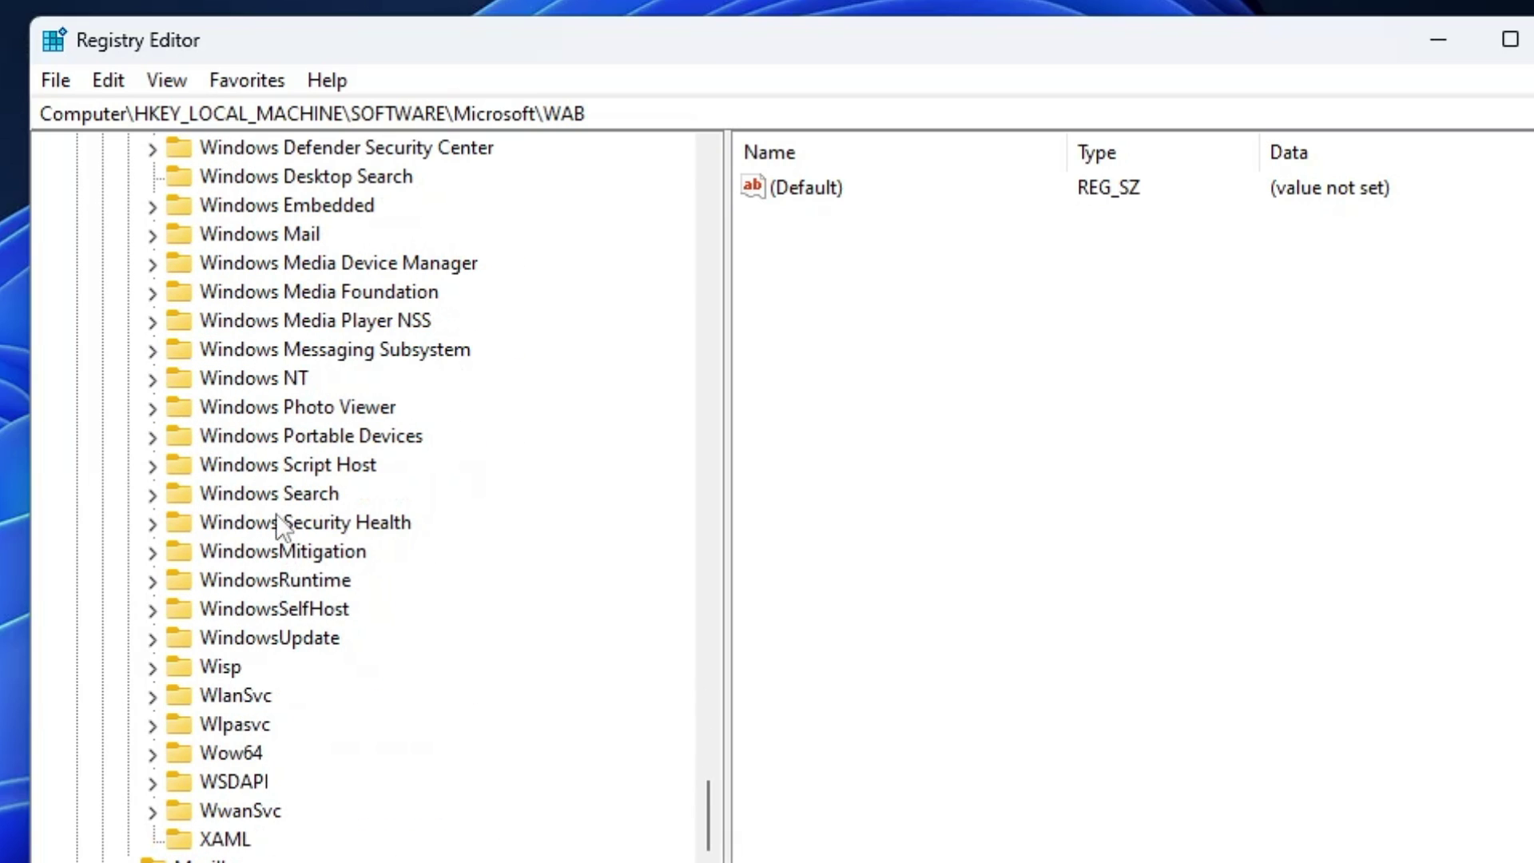
pyautogui.click(255, 382)
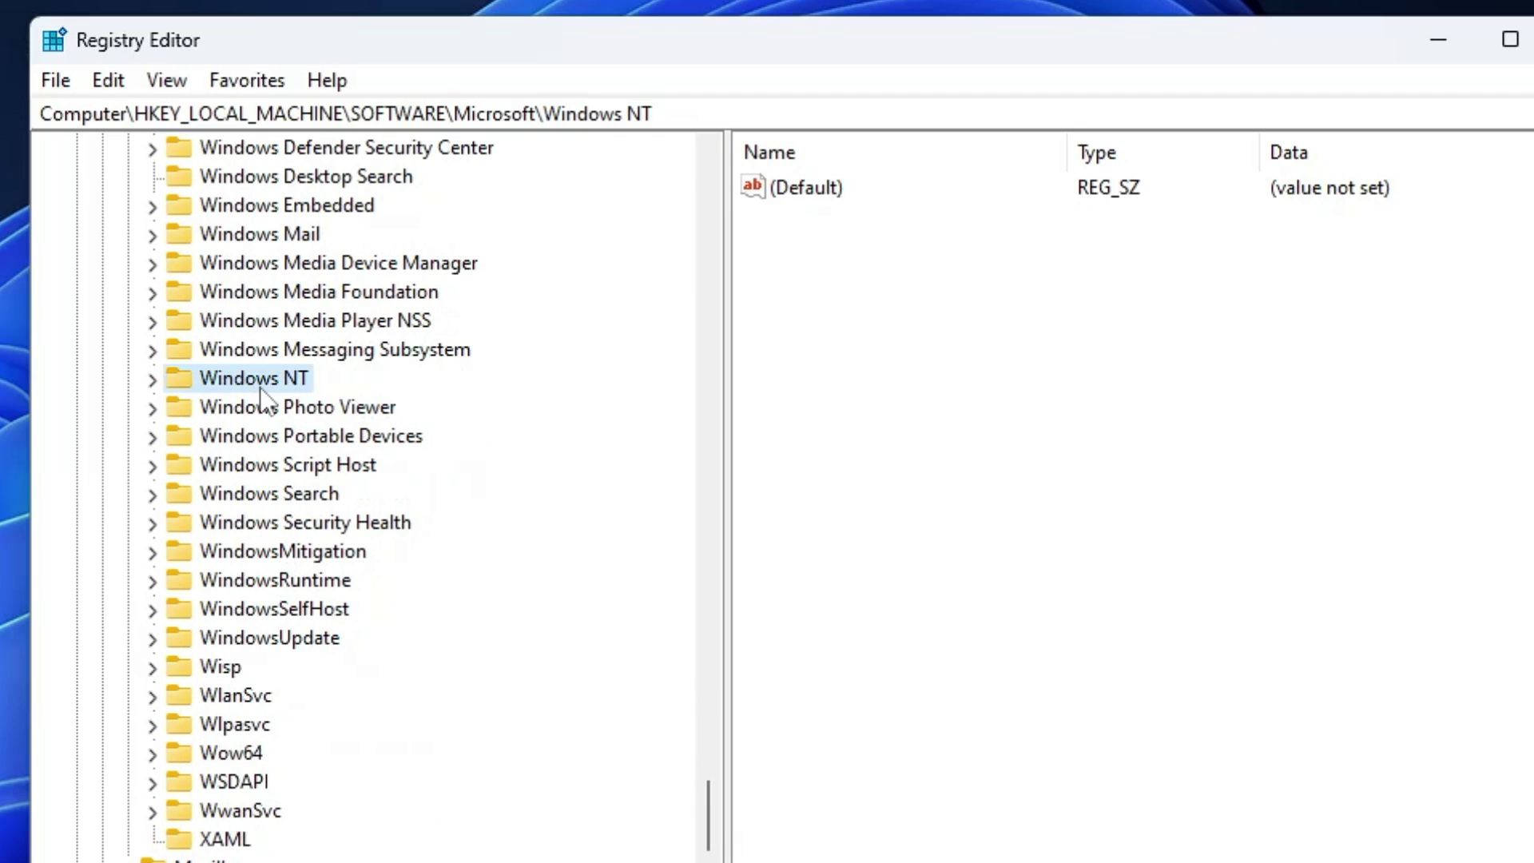
pyautogui.doubleClick(261, 387)
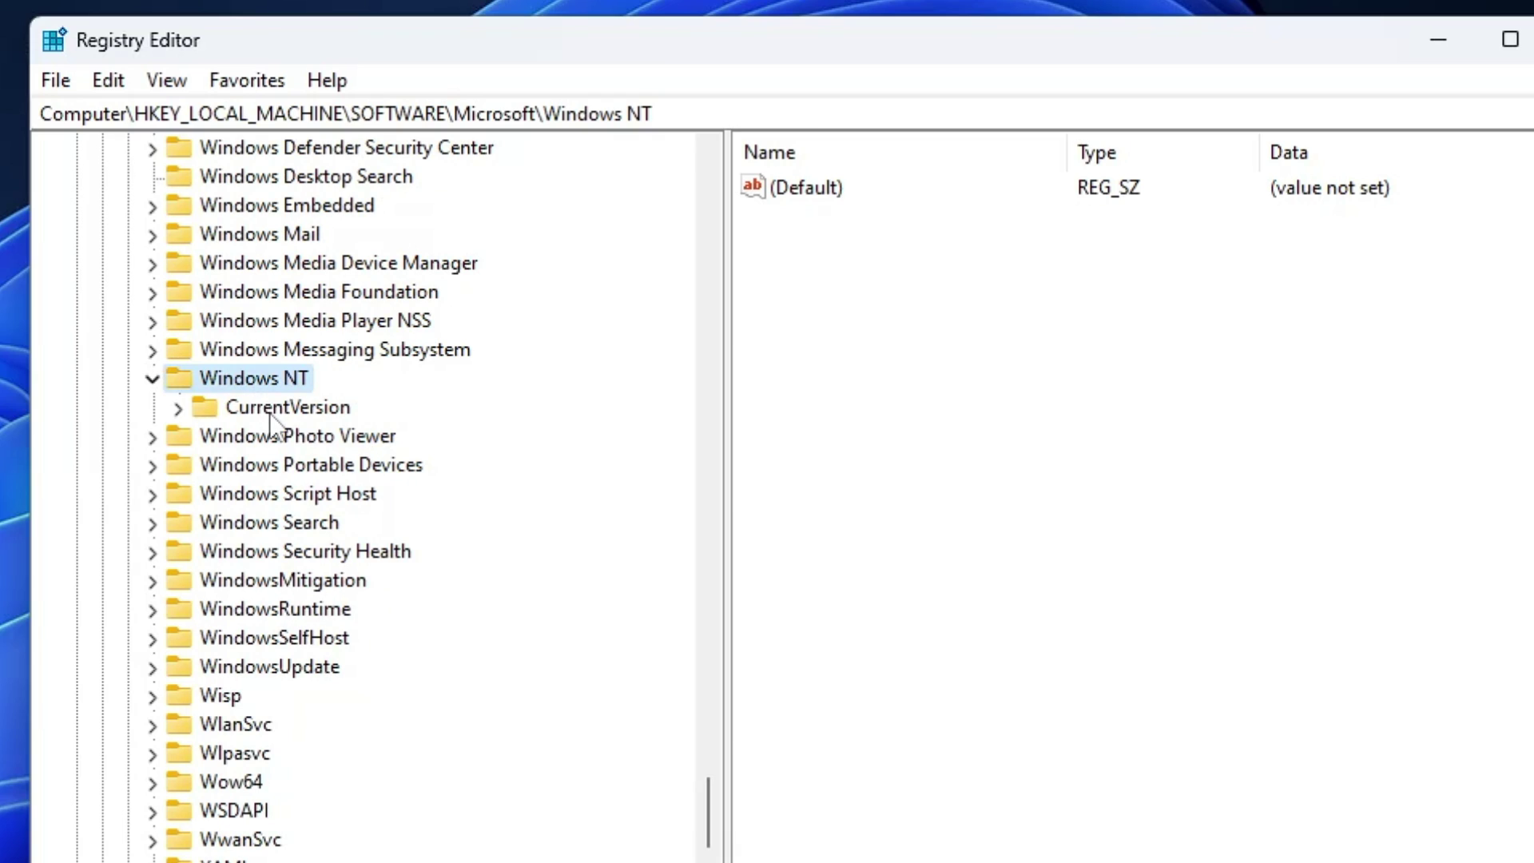
pyautogui.click(270, 412)
pyautogui.doubleClick(270, 412)
# Find the Multimedia key under CurrentVersion and expand it.
pyautogui.click(308, 379)
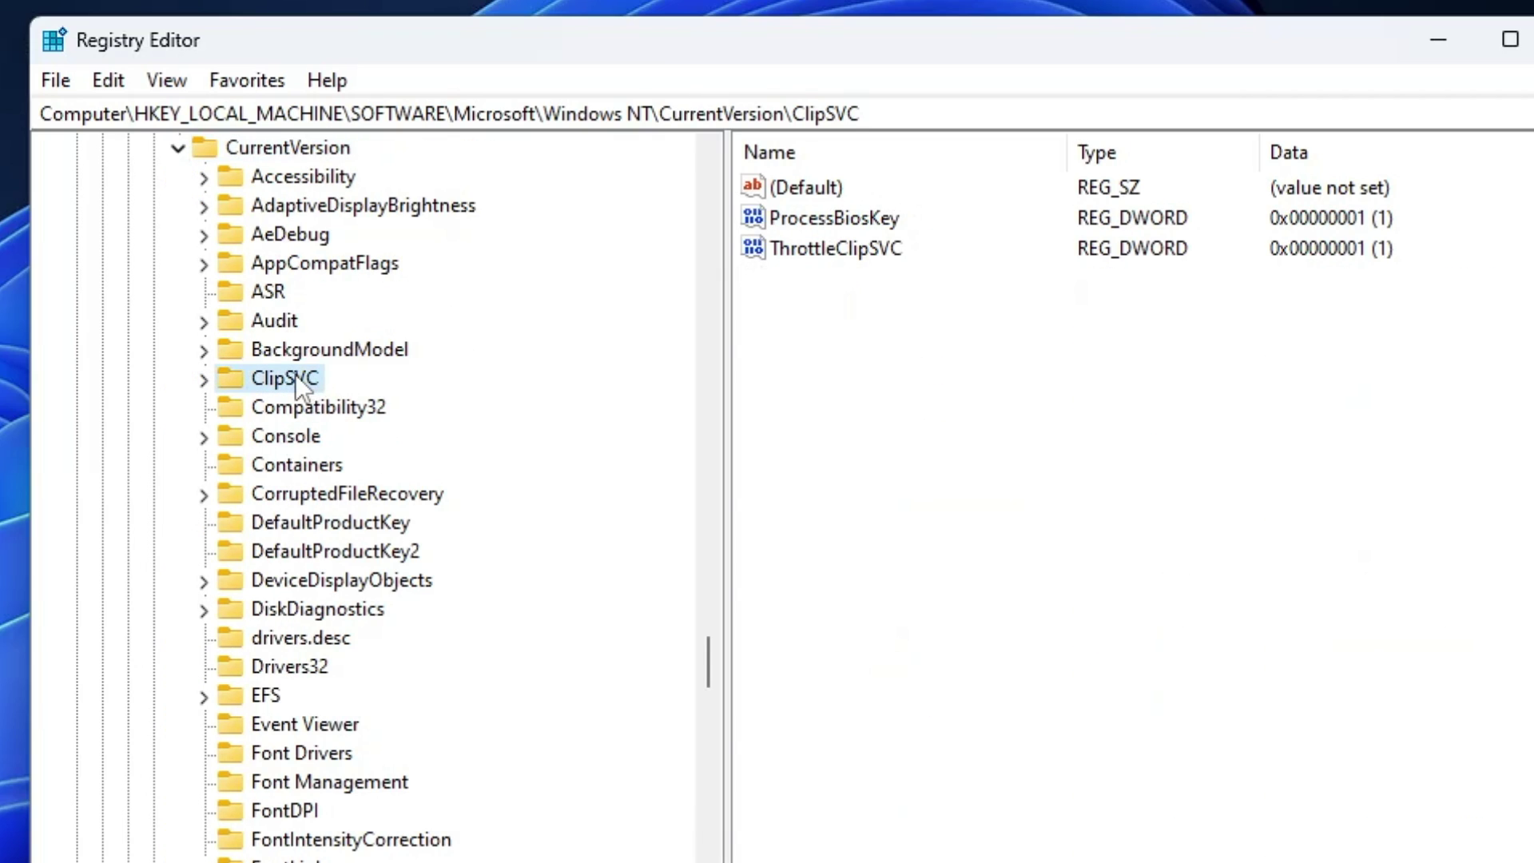
pyautogui.press('m')
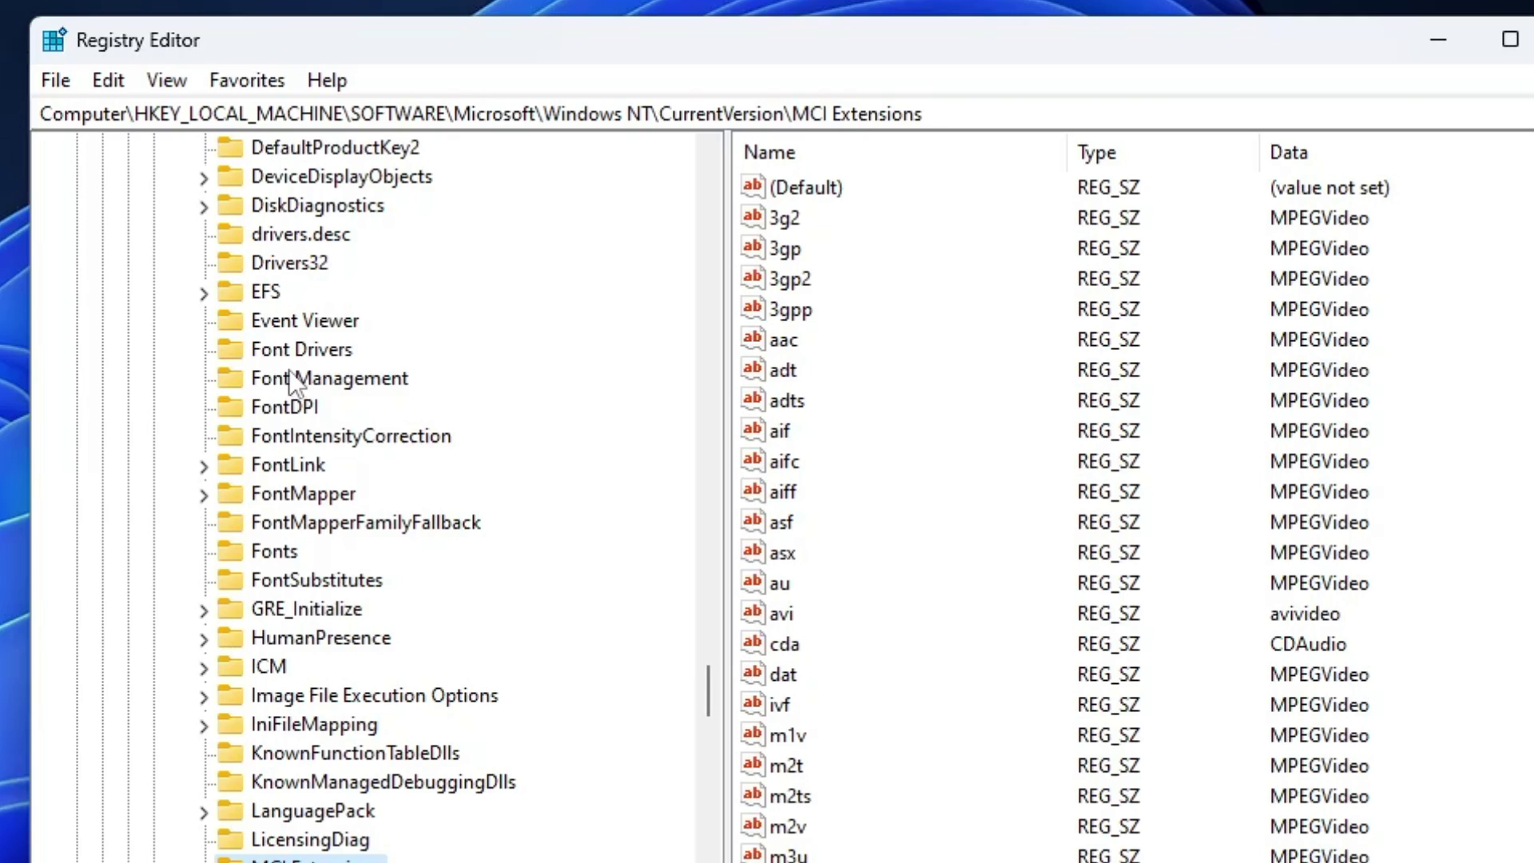
pyautogui.scroll(-6, 297, 387)
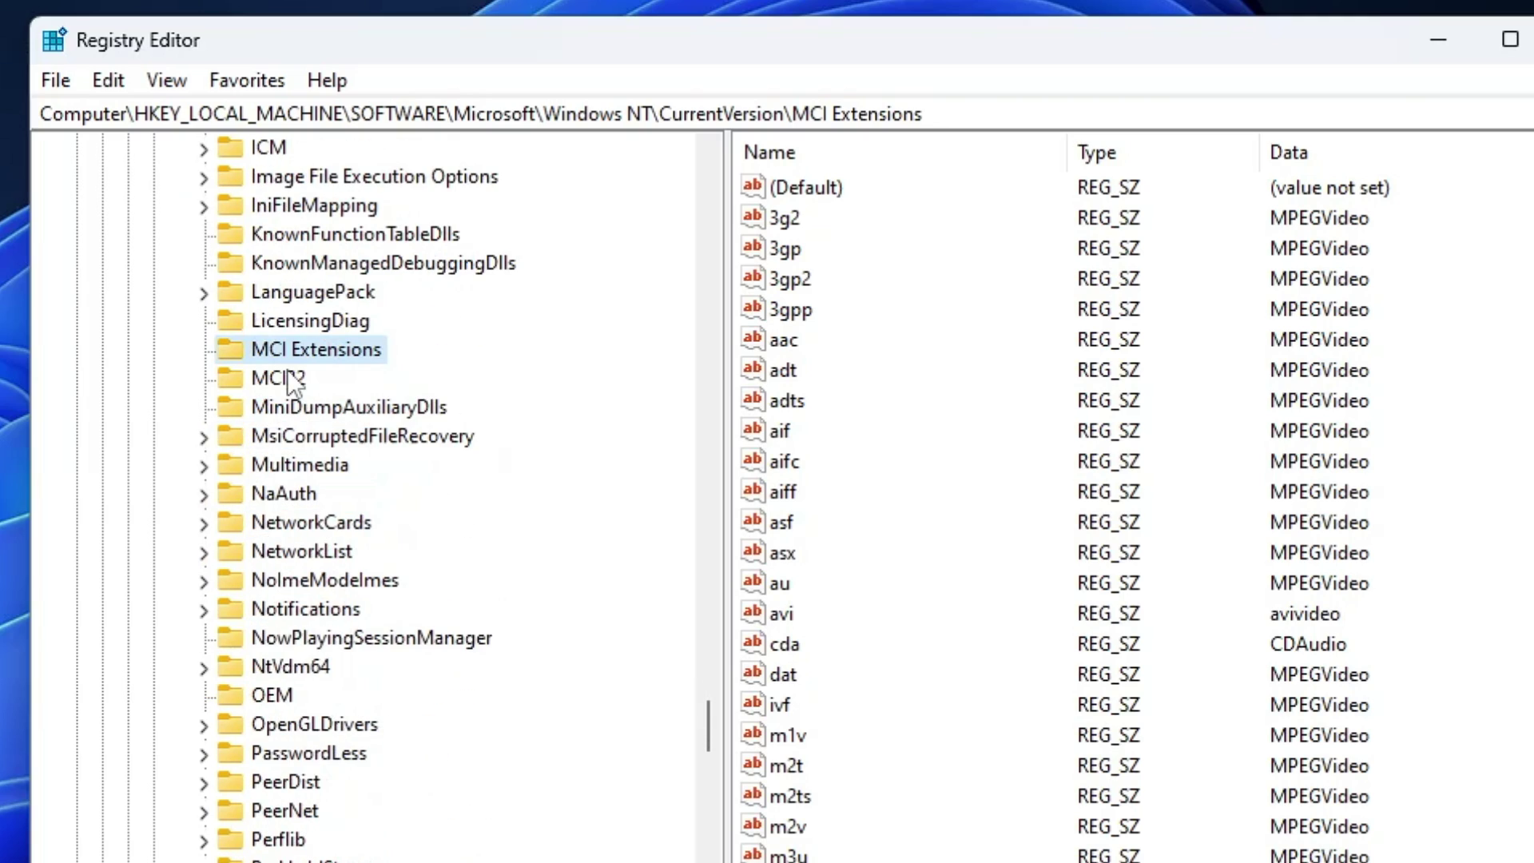
pyautogui.click(287, 470)
pyautogui.doubleClick(280, 465)
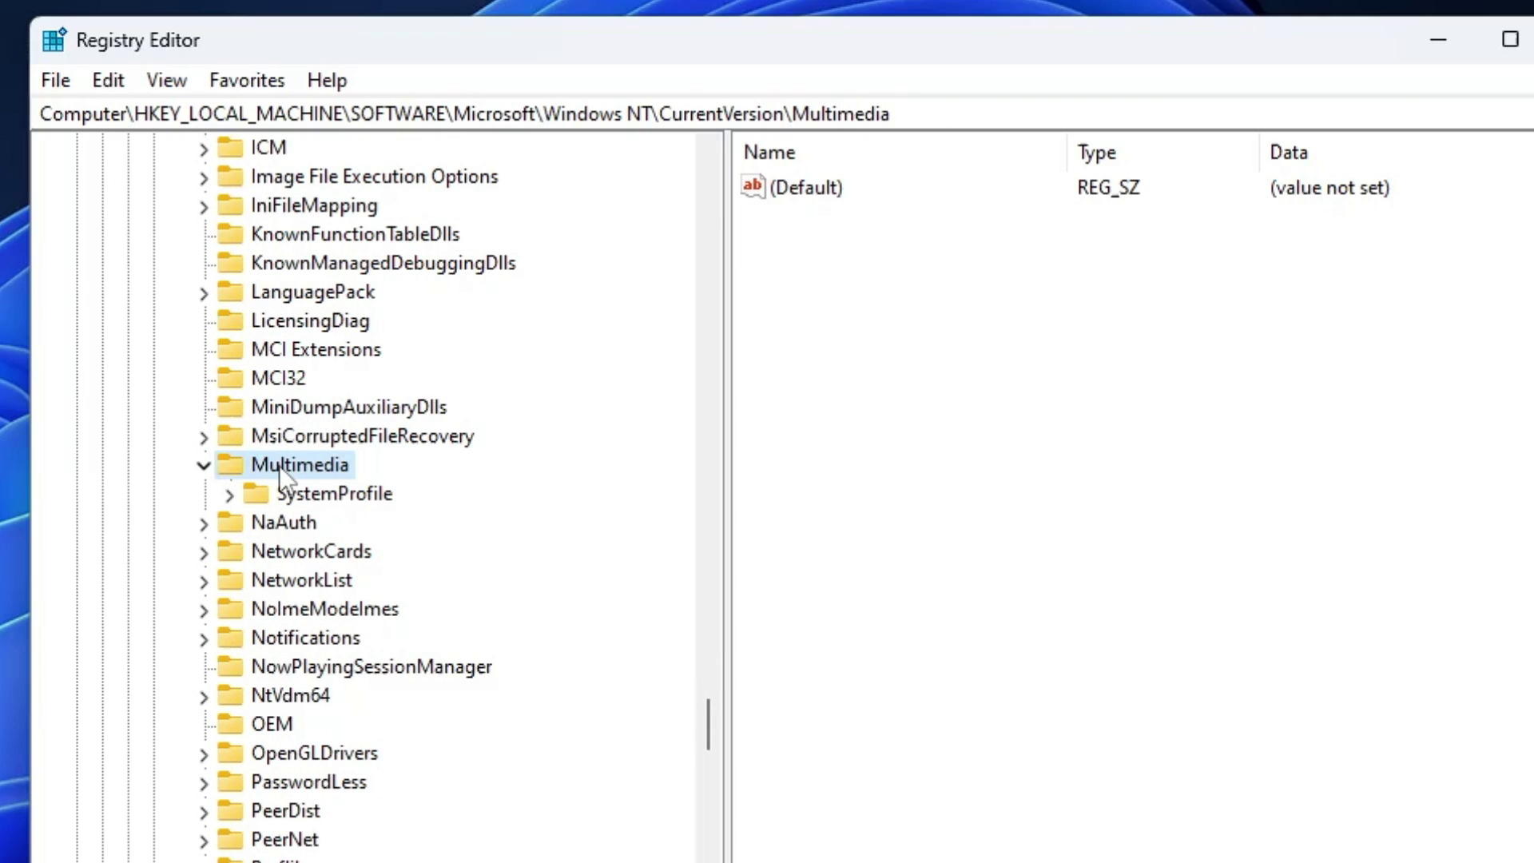
# In Multimedia\SystemProfile, set the NetworkThrottlingIndex value data to hexadecimal ffffffff.
pyautogui.click(323, 493)
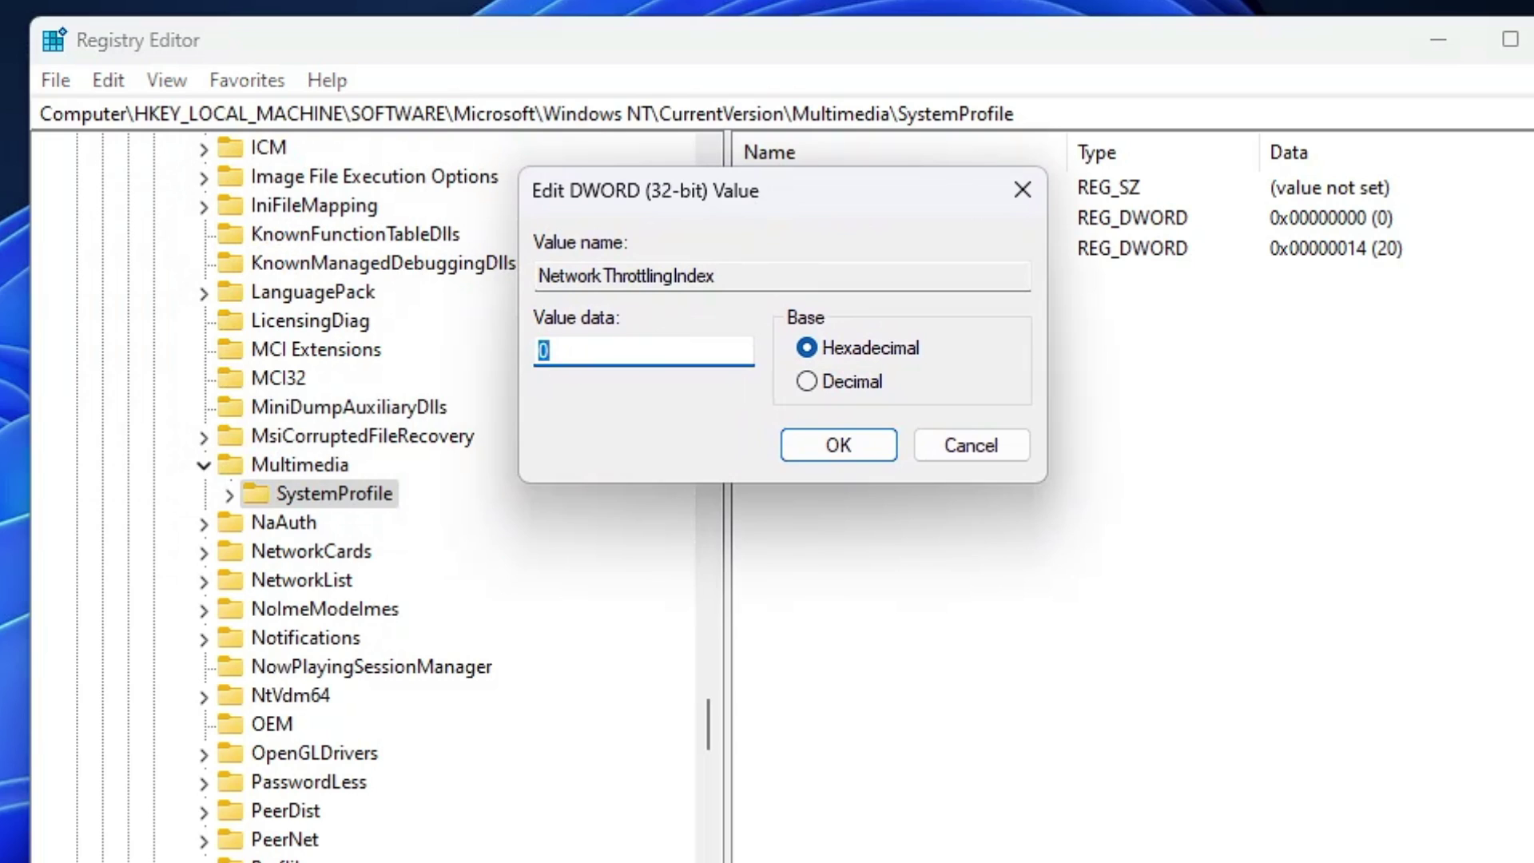
pyautogui.write('ffffffff')
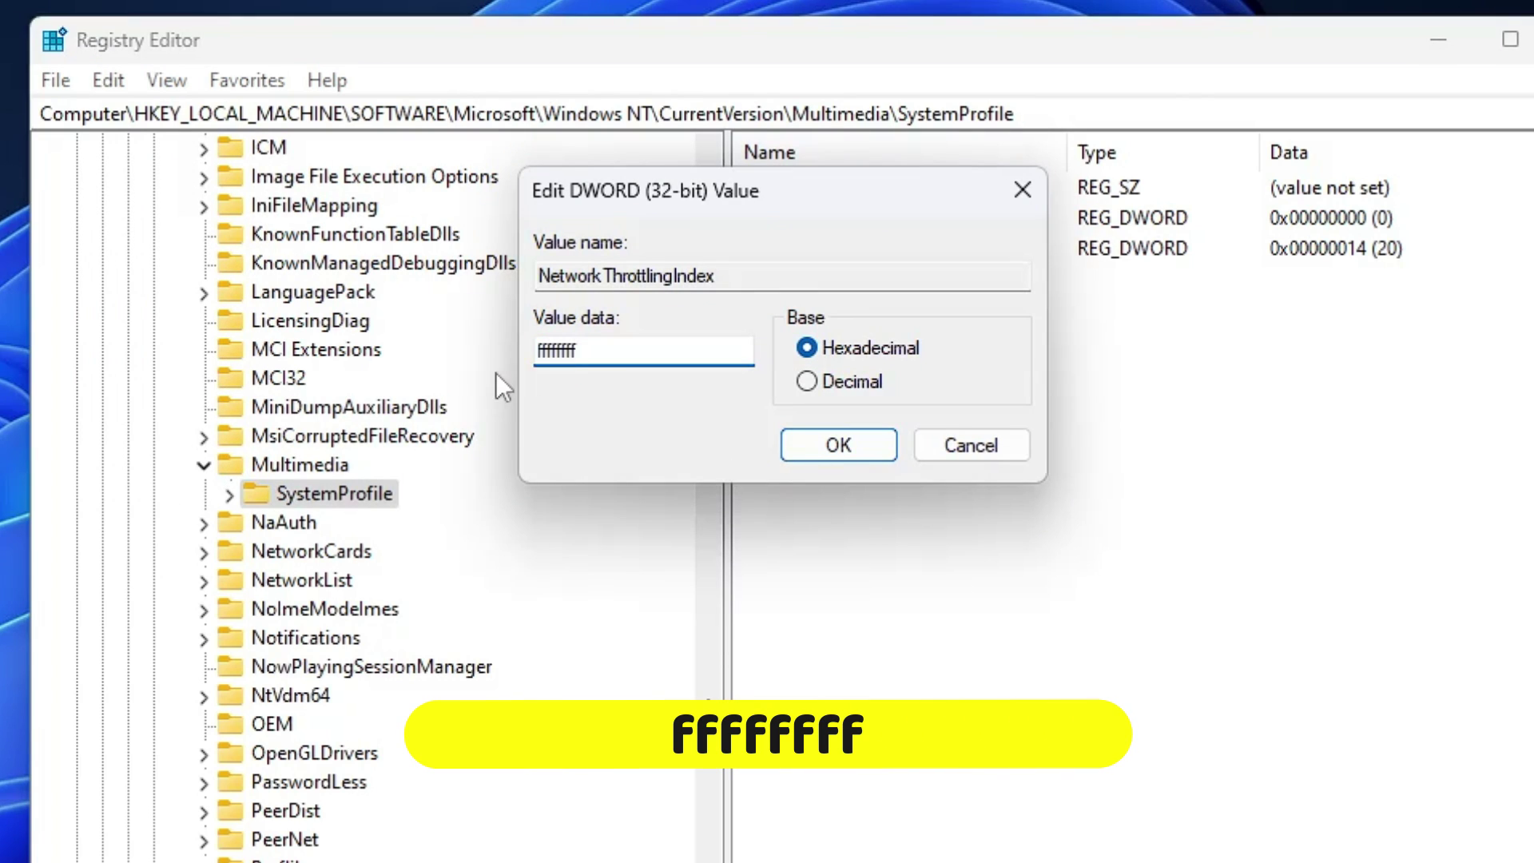
pyautogui.click(815, 449)
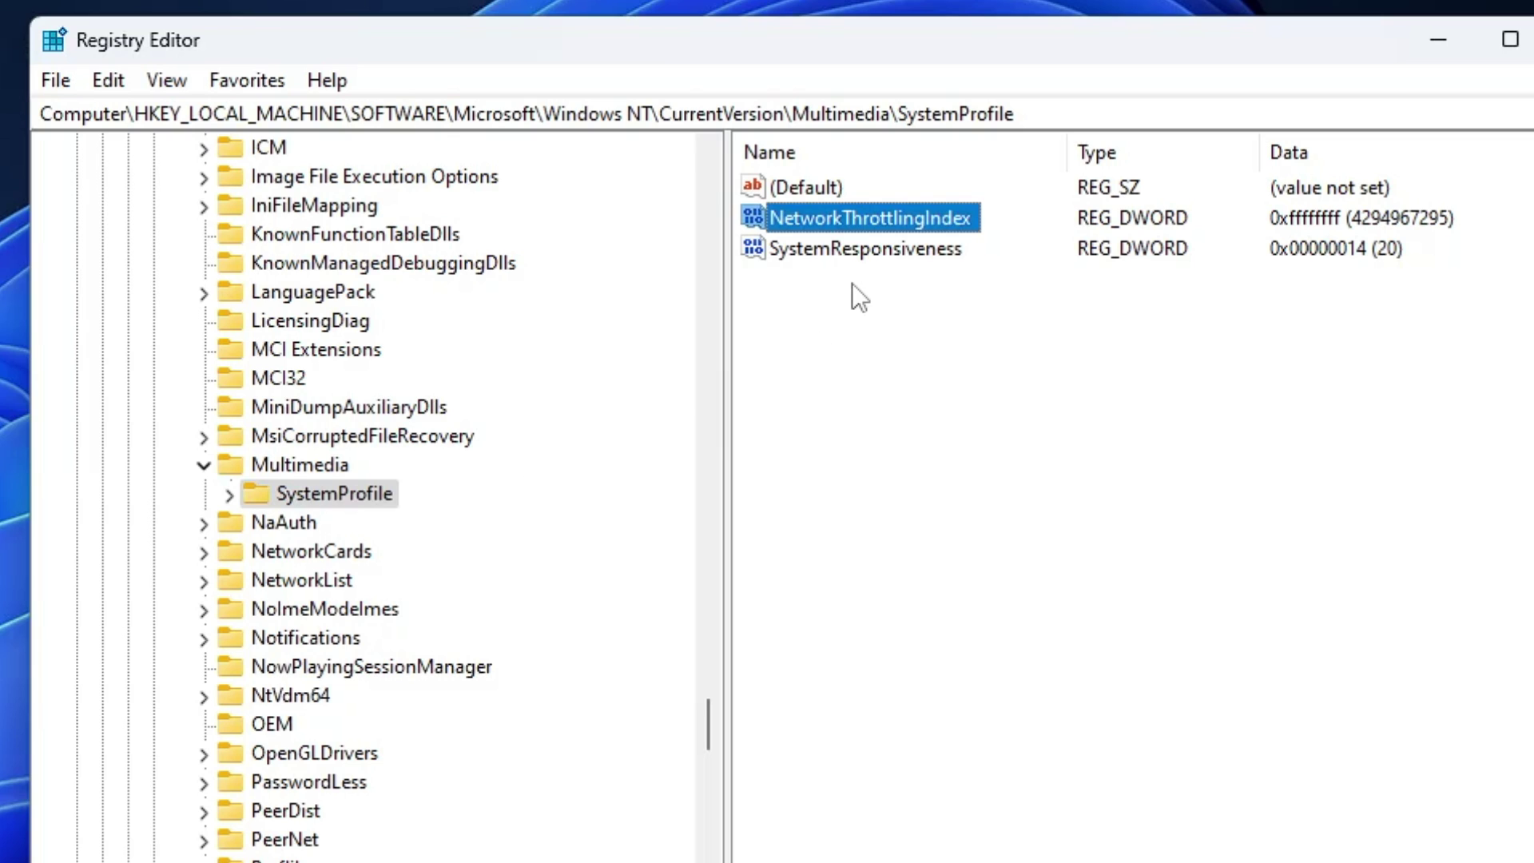
# Collapse the SOFTWARE branch and expand HKEY_LOCAL_MACHINE\SYSTEM down to CurrentControlSet, collapsing ControlSet001.
pyautogui.scroll(20, 626, 392)
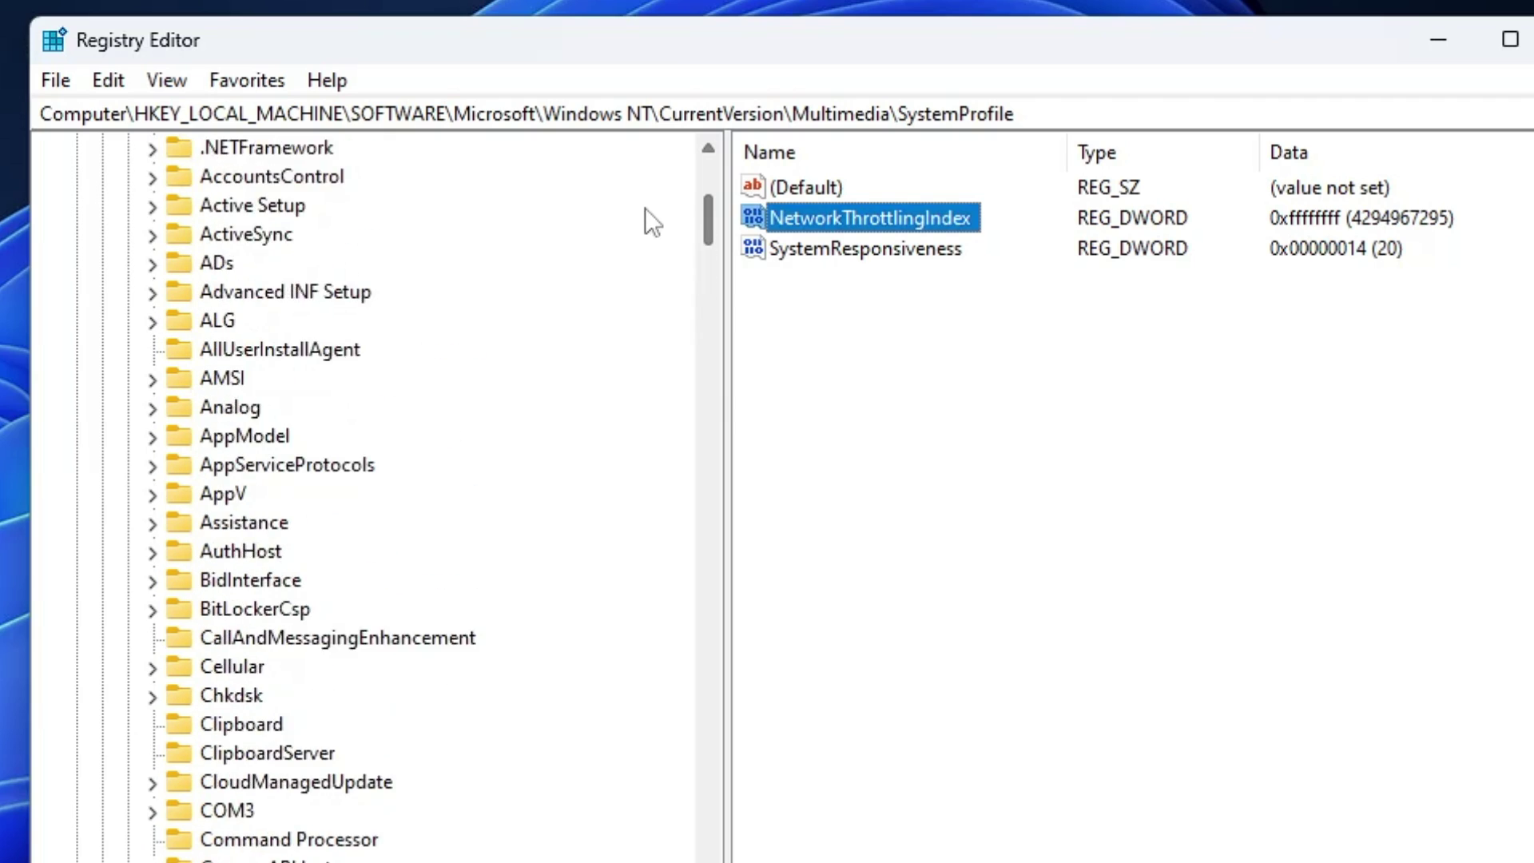
pyautogui.scroll(2, 268, 263)
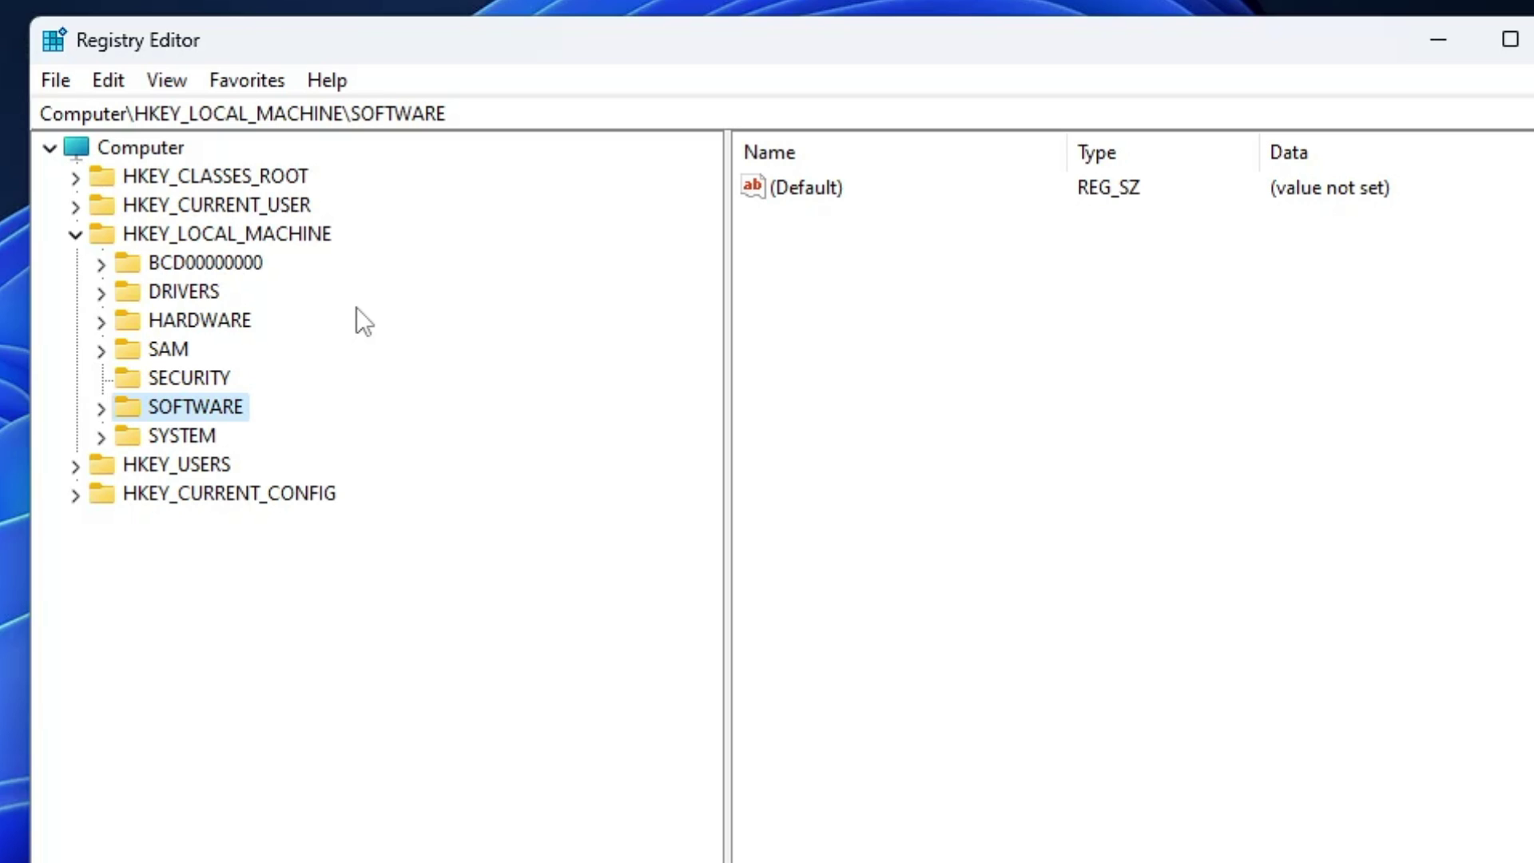
pyautogui.click(177, 235)
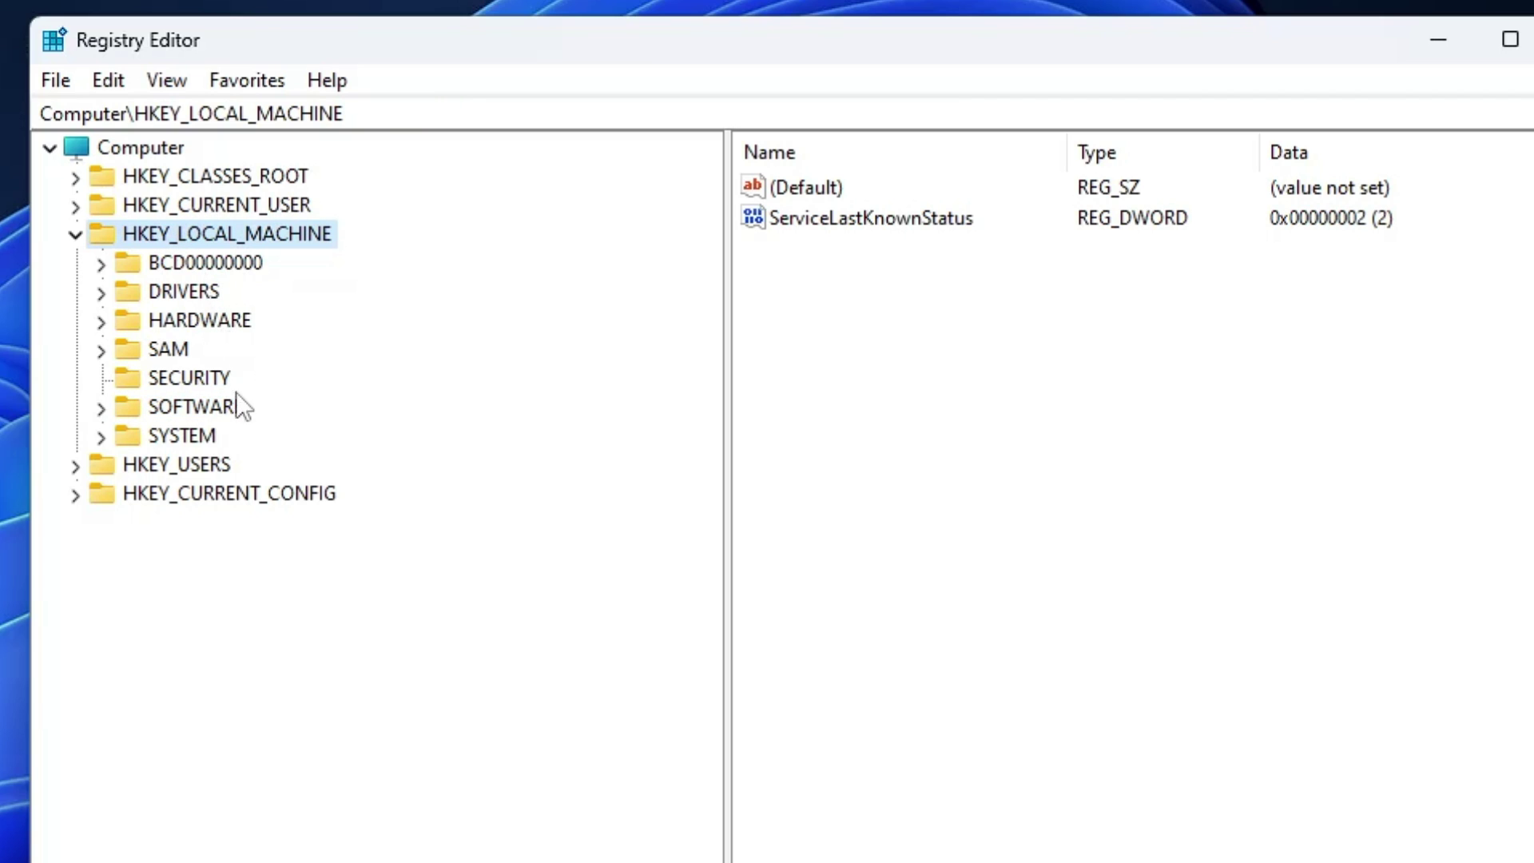
pyautogui.click(207, 441)
pyautogui.doubleClick(192, 437)
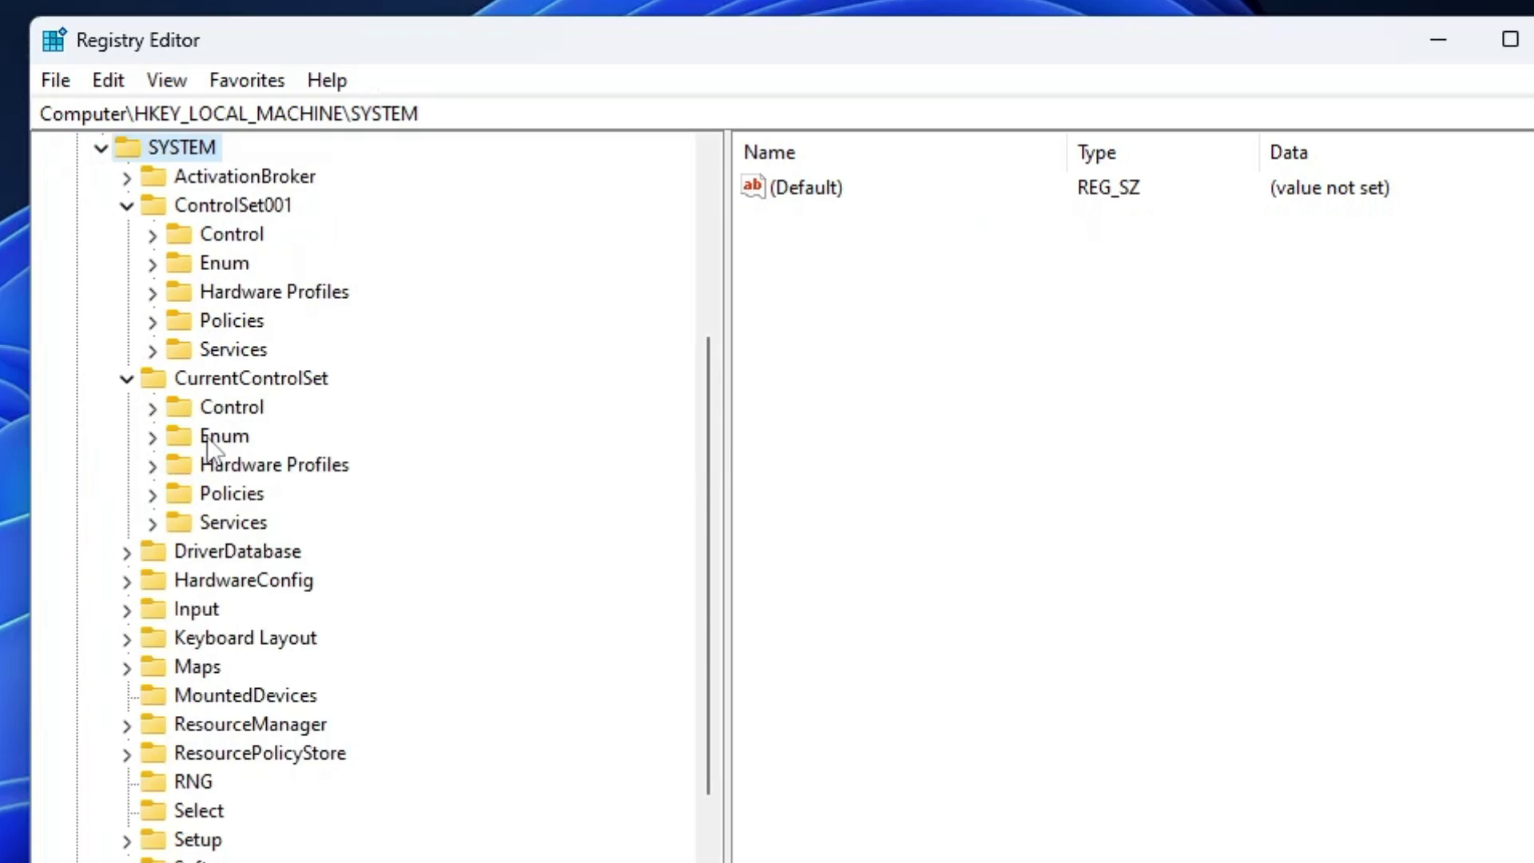
pyautogui.doubleClick(245, 380)
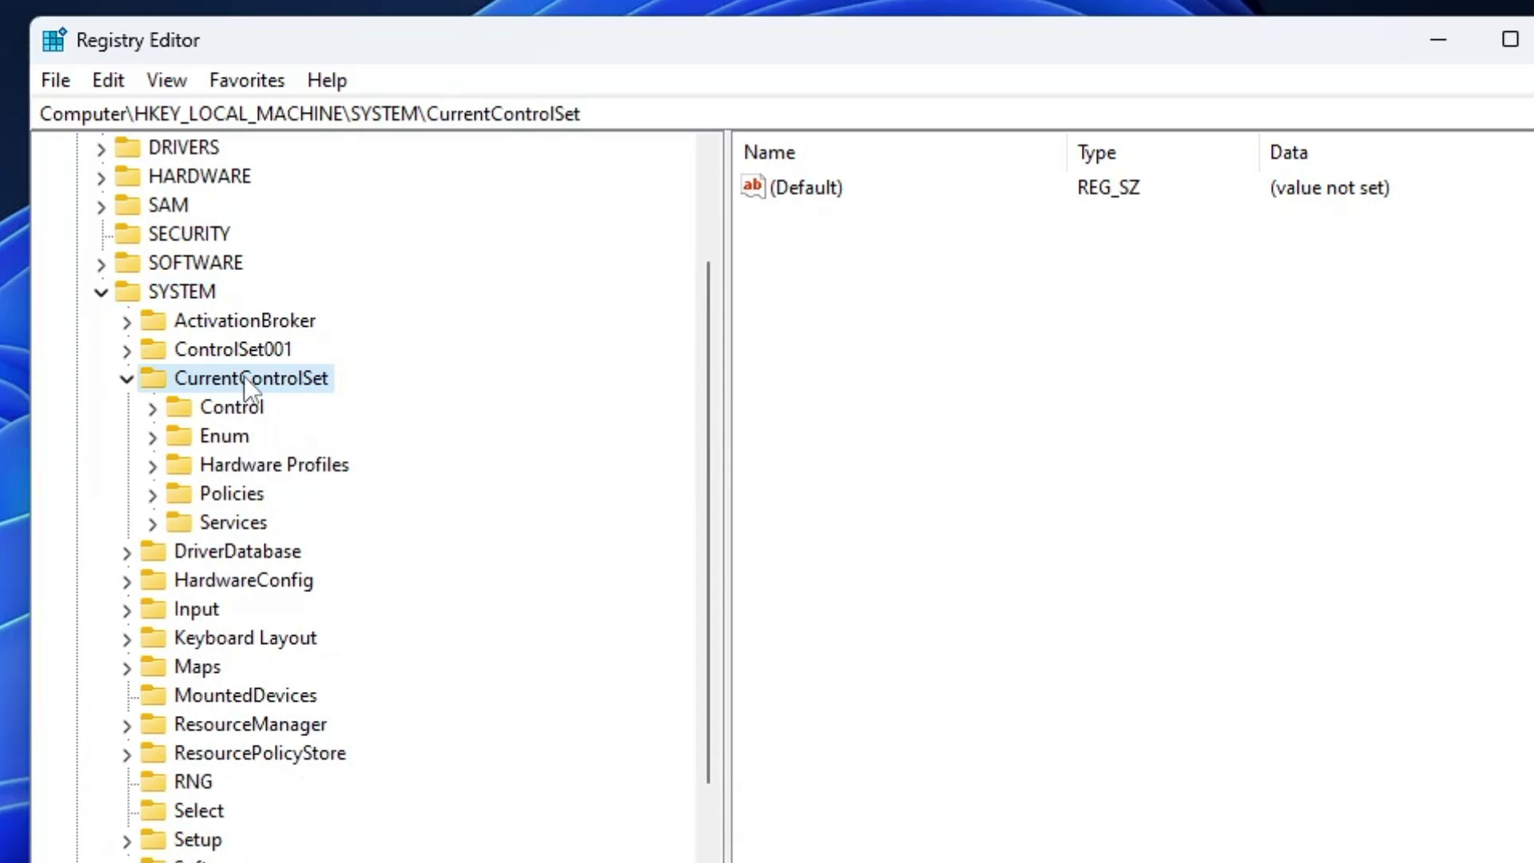
# Expand CurrentControlSet\Services, find the Tcpip key, and open its Parameters subkey.
pyautogui.doubleClick(232, 524)
pyautogui.click(240, 435)
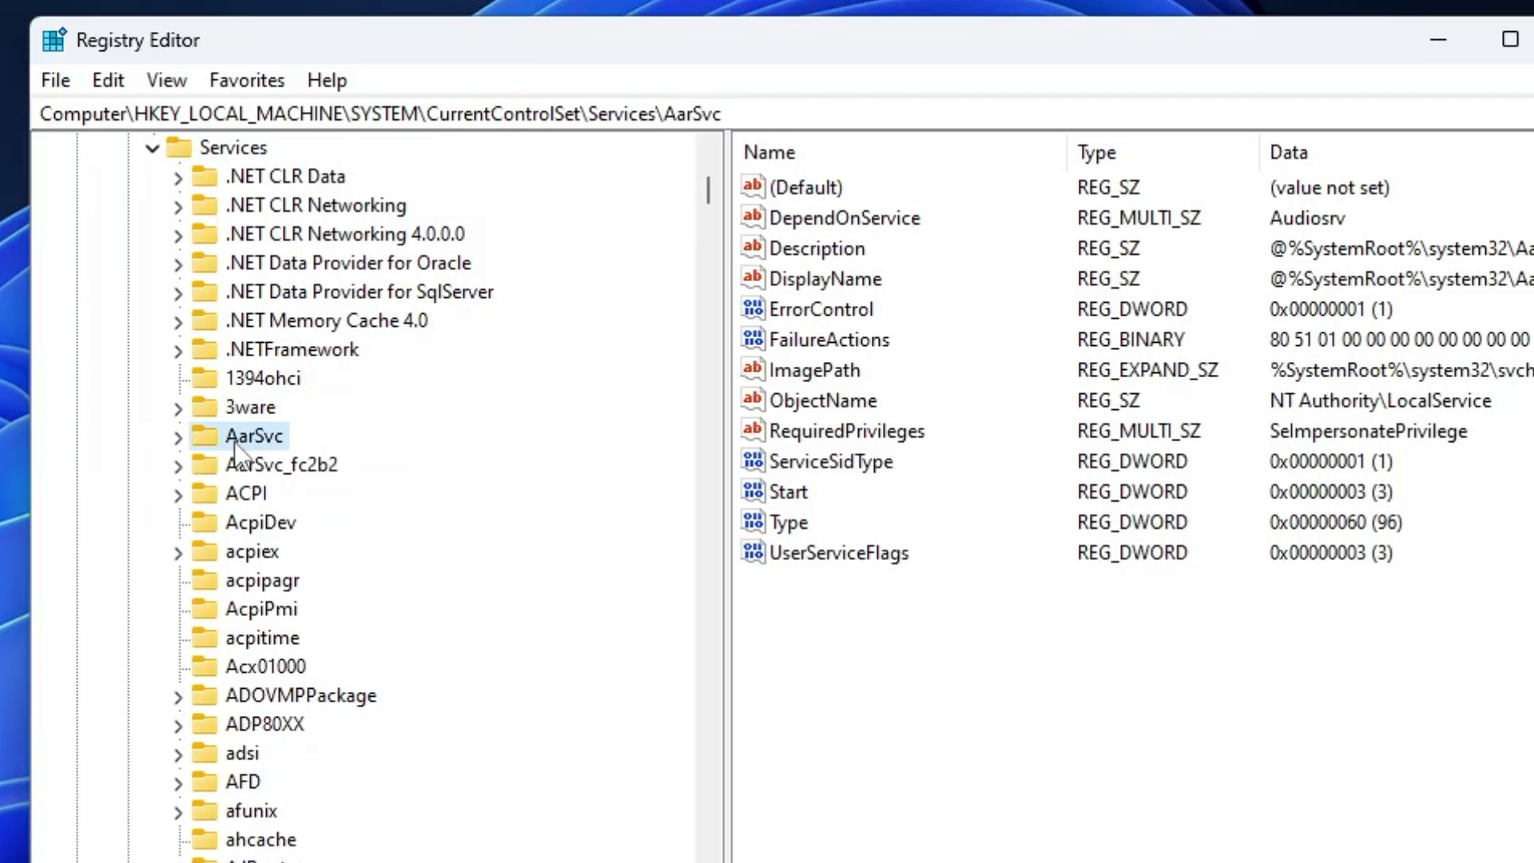
pyautogui.press('t')
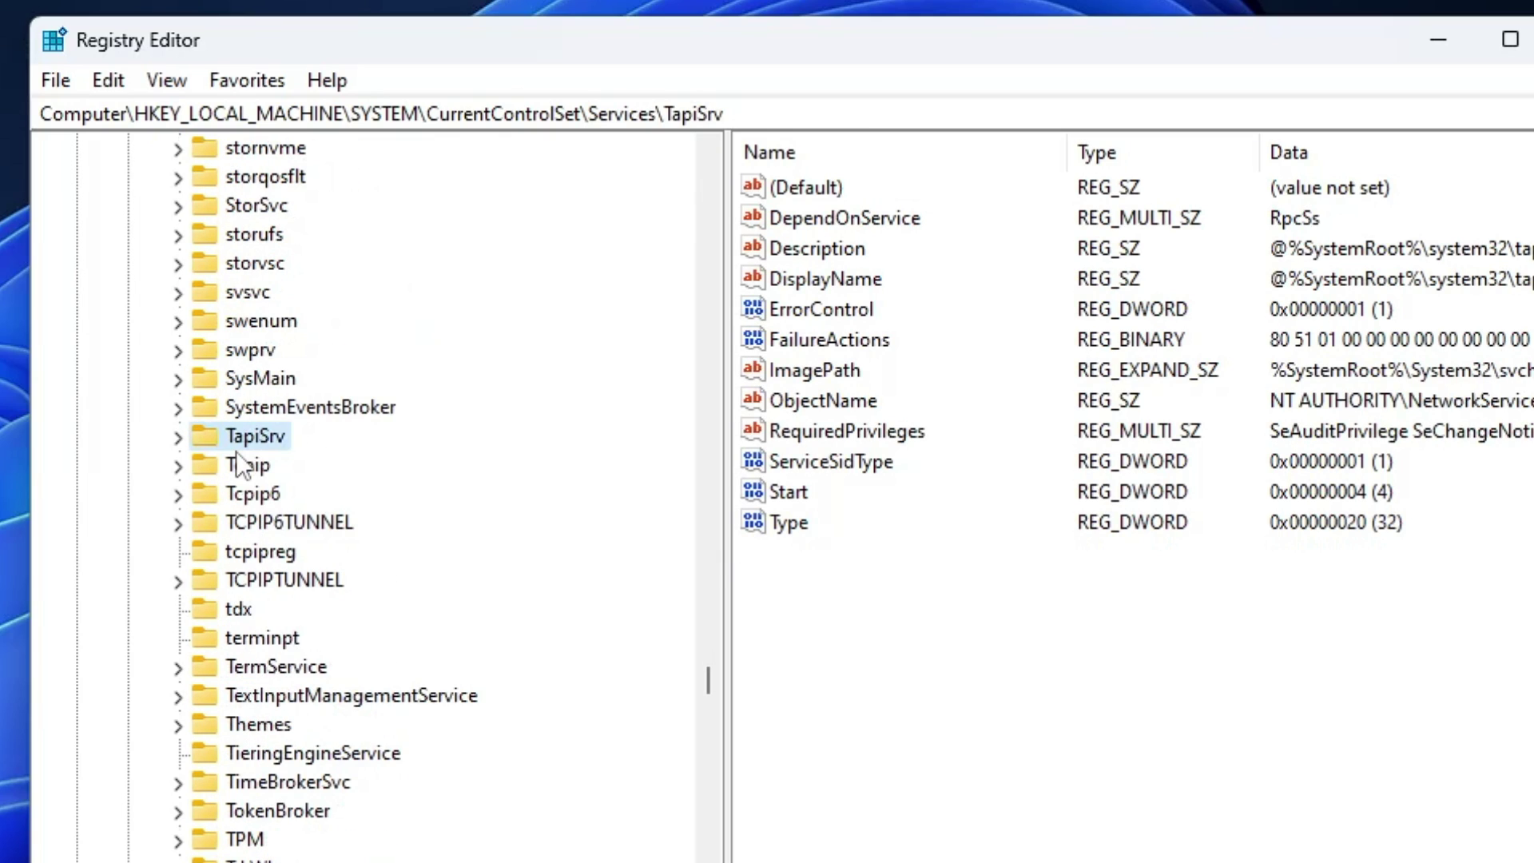
pyautogui.click(248, 464)
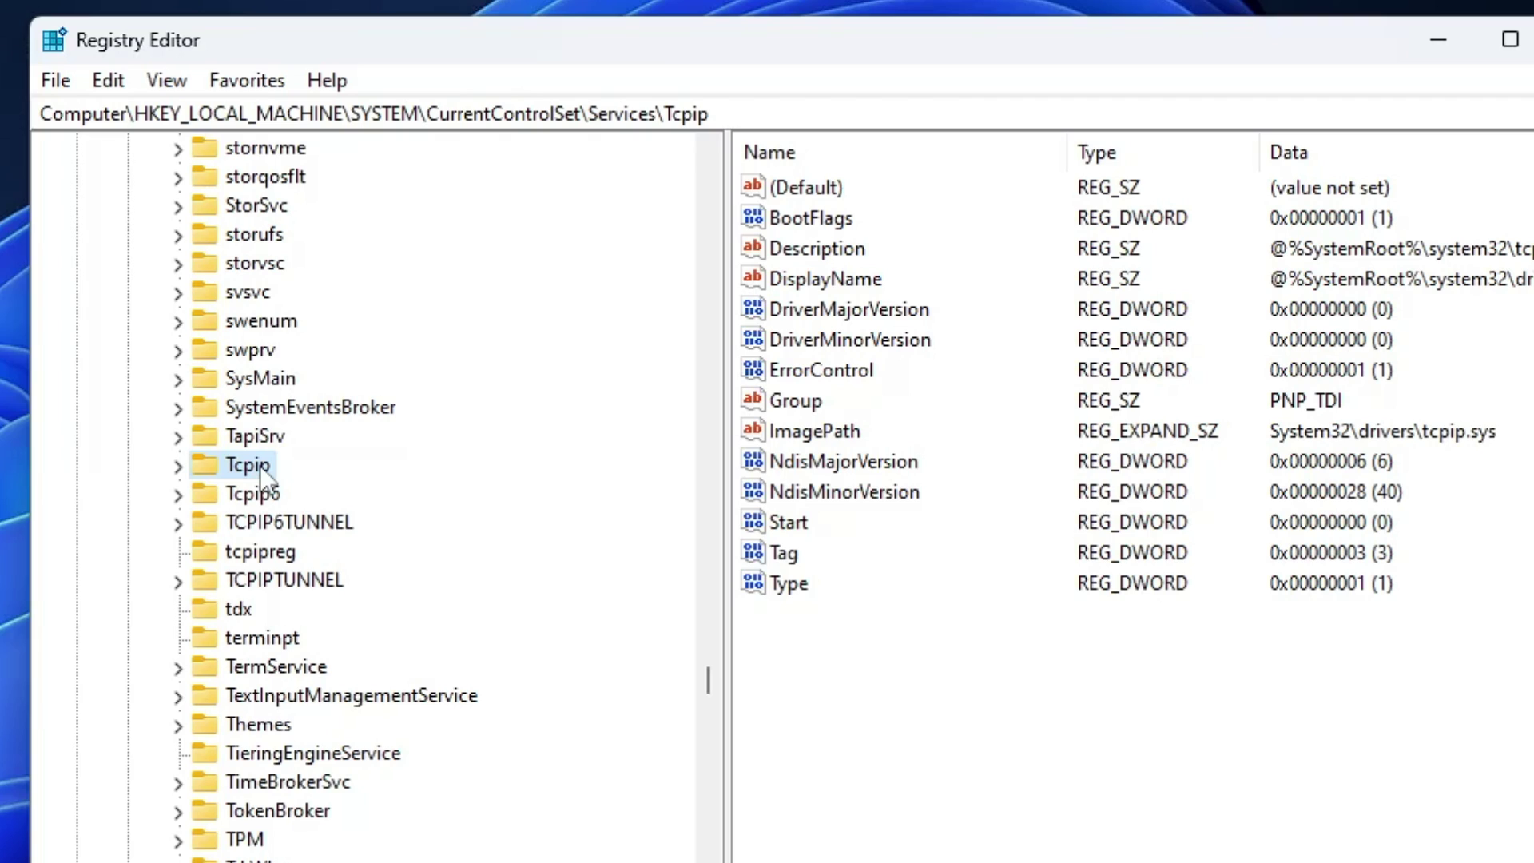
pyautogui.doubleClick(260, 471)
pyautogui.click(284, 522)
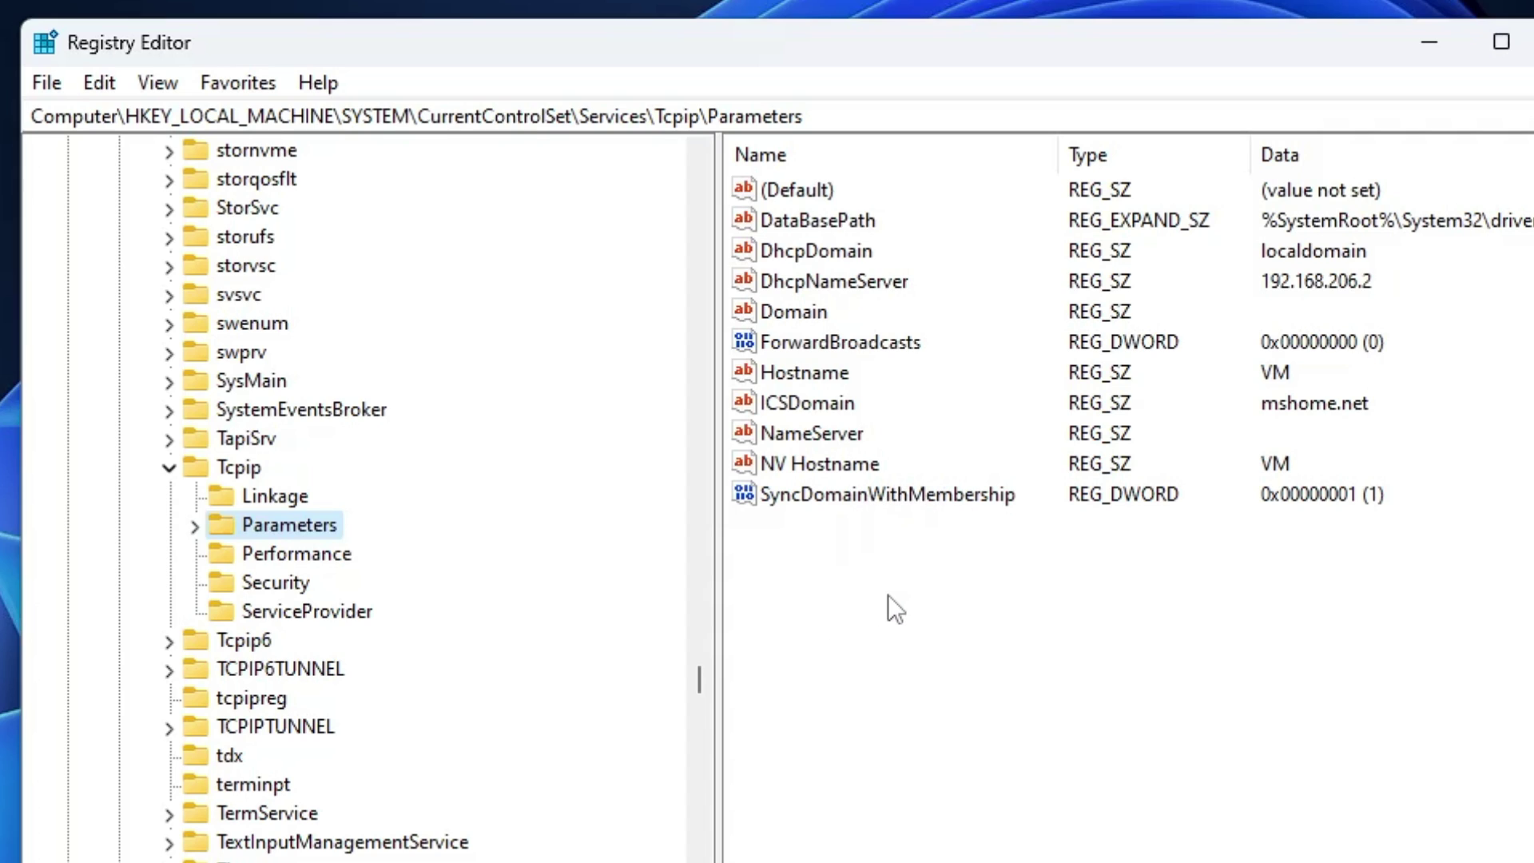
# In Tcpip\Parameters, create a DWORD (32-bit) value named DefaultTTL and set its data to hexadecimal 64.
pyautogui.rightClick(919, 583)
pyautogui.moveTo(1005, 596)
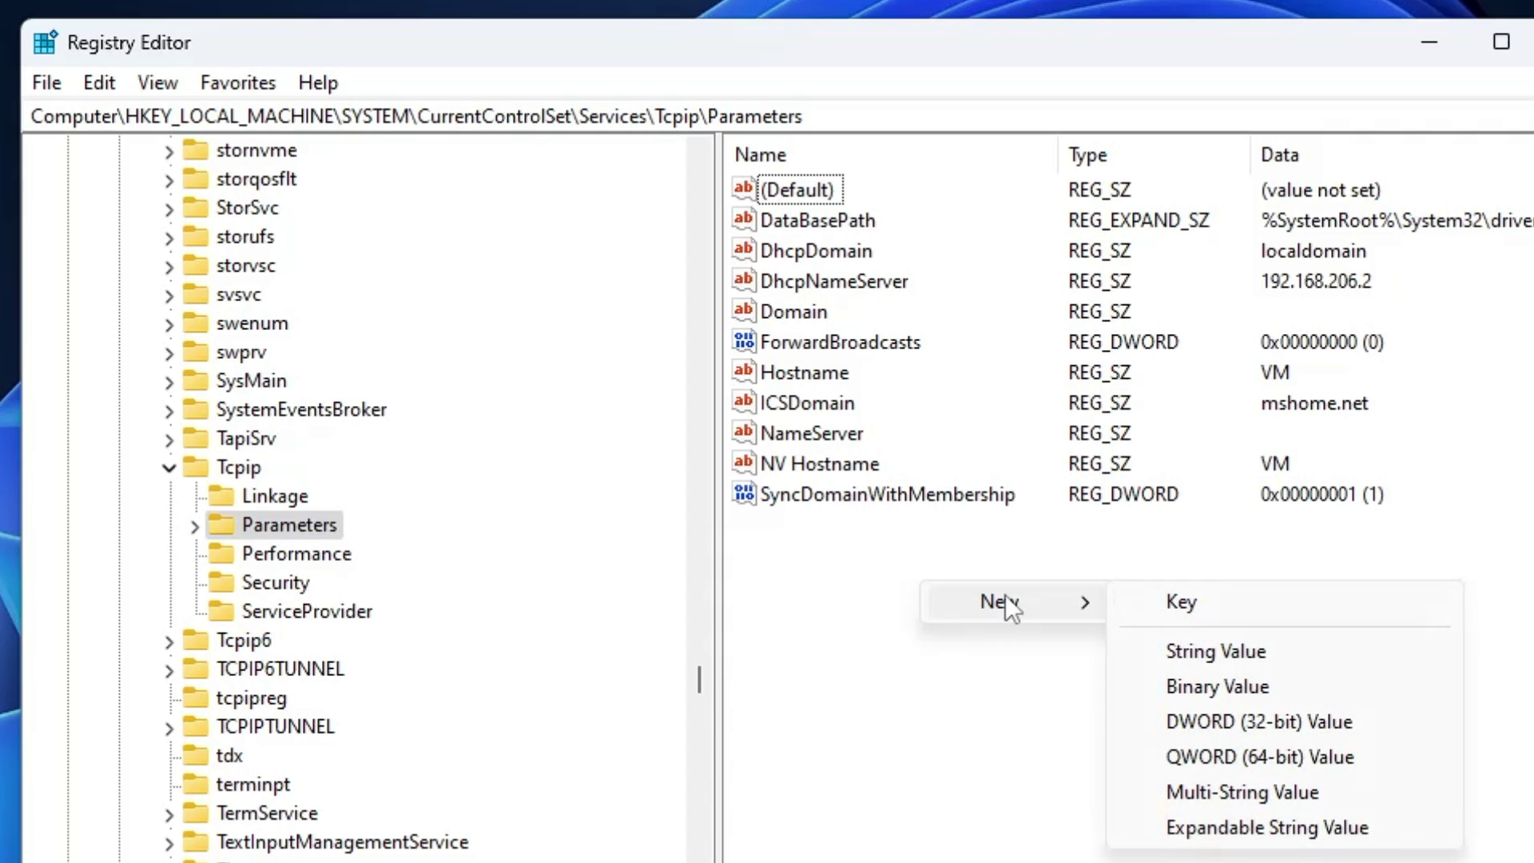
pyautogui.click(1230, 721)
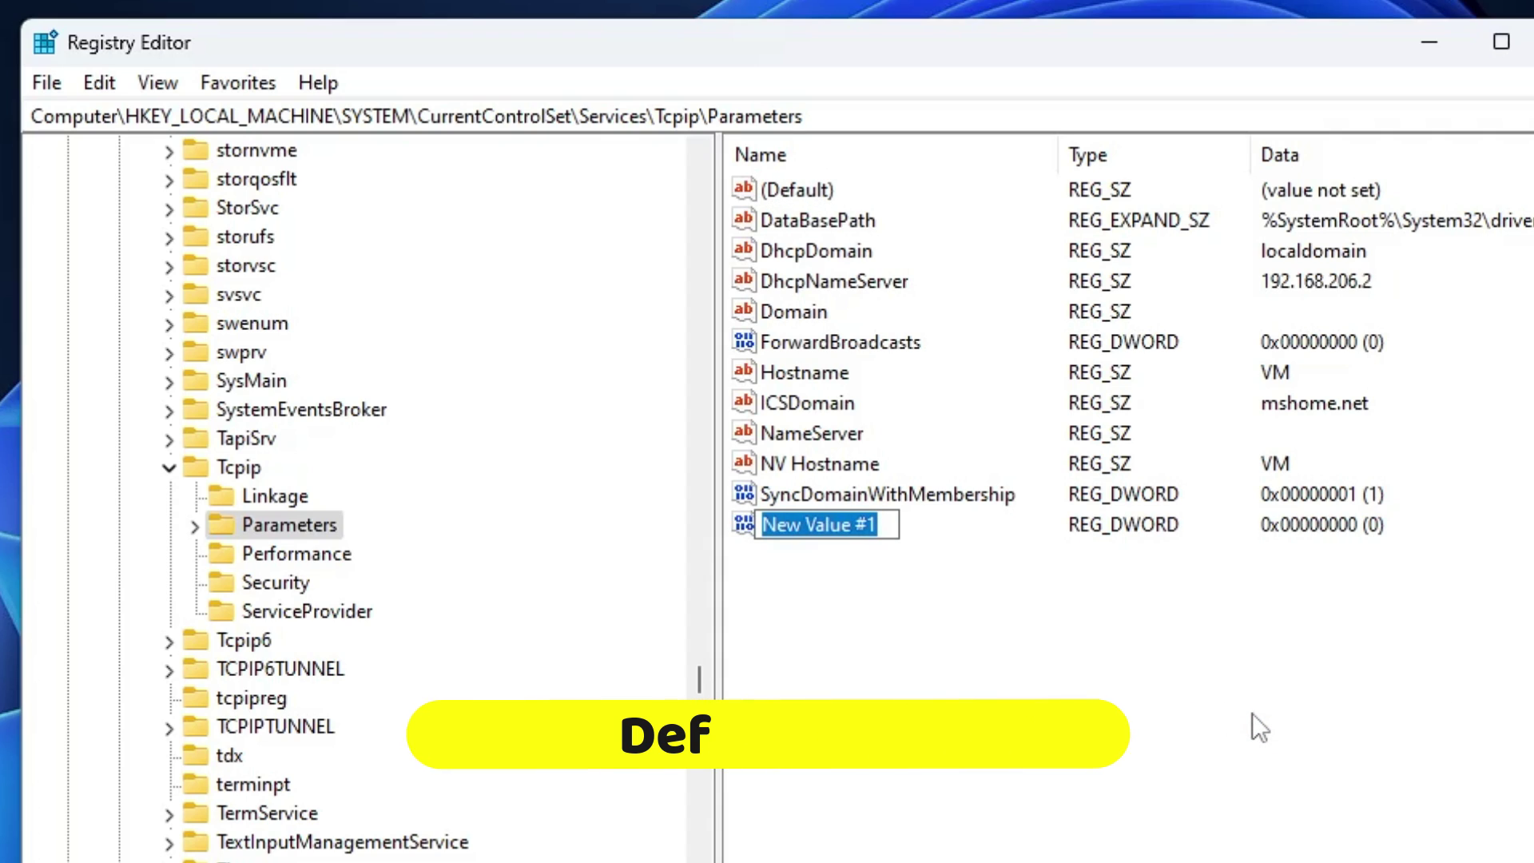
pyautogui.write('DefaultTTL')
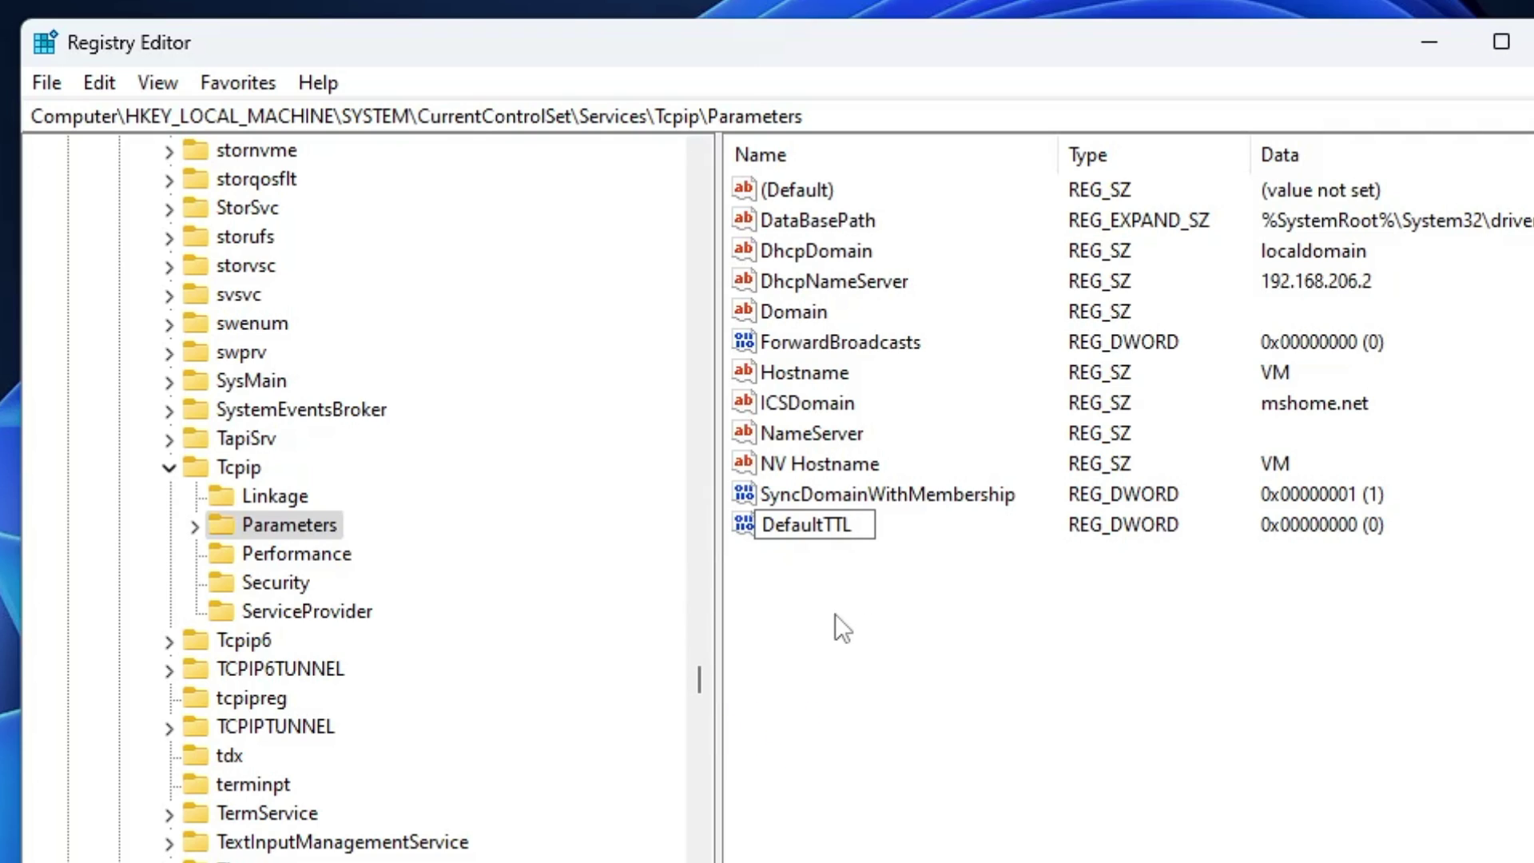
pyautogui.press('Return')
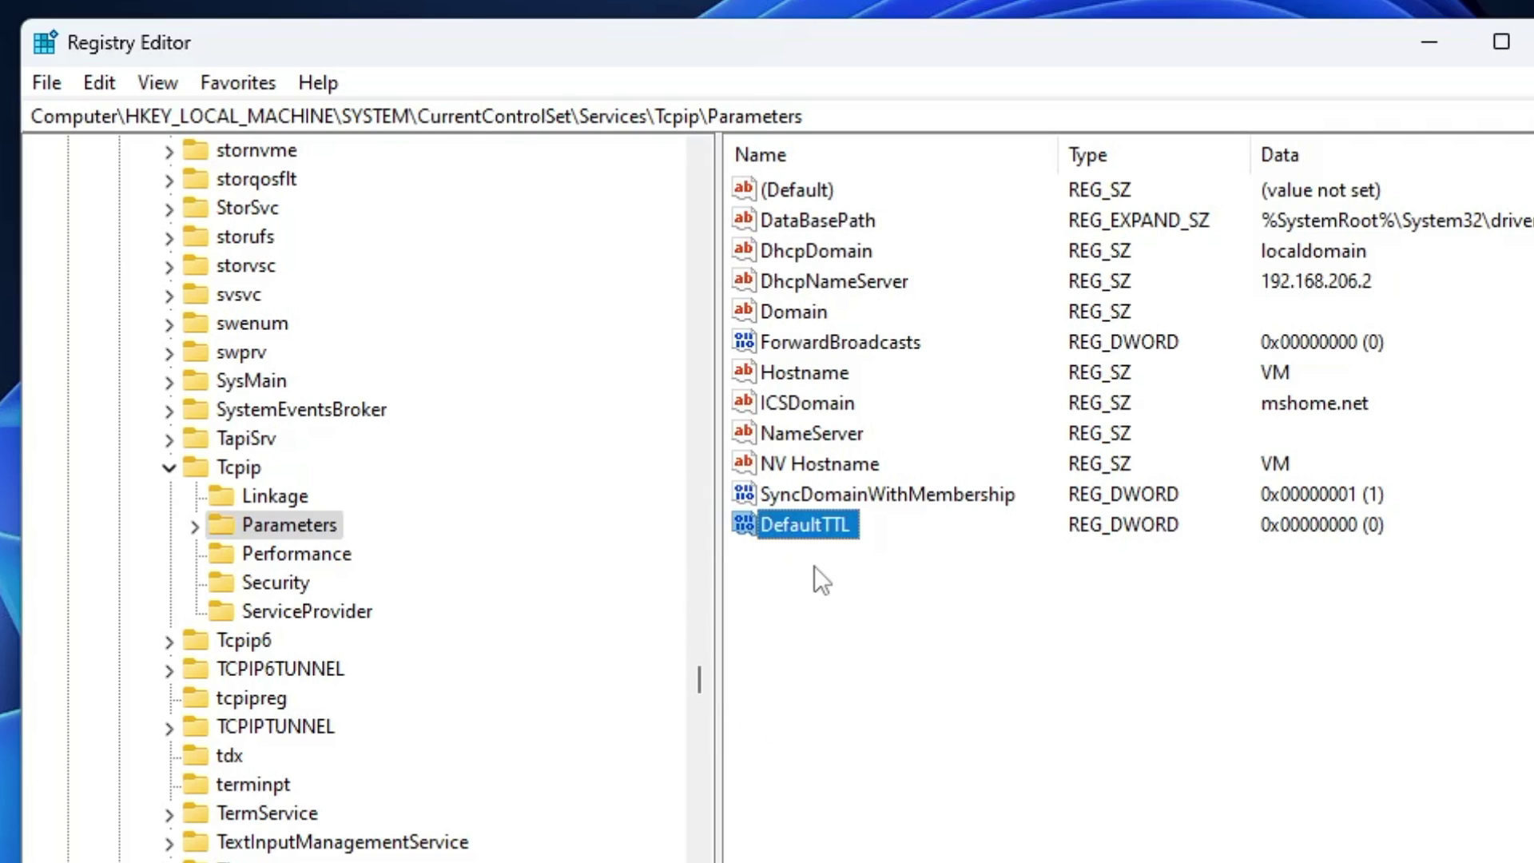
pyautogui.doubleClick(817, 525)
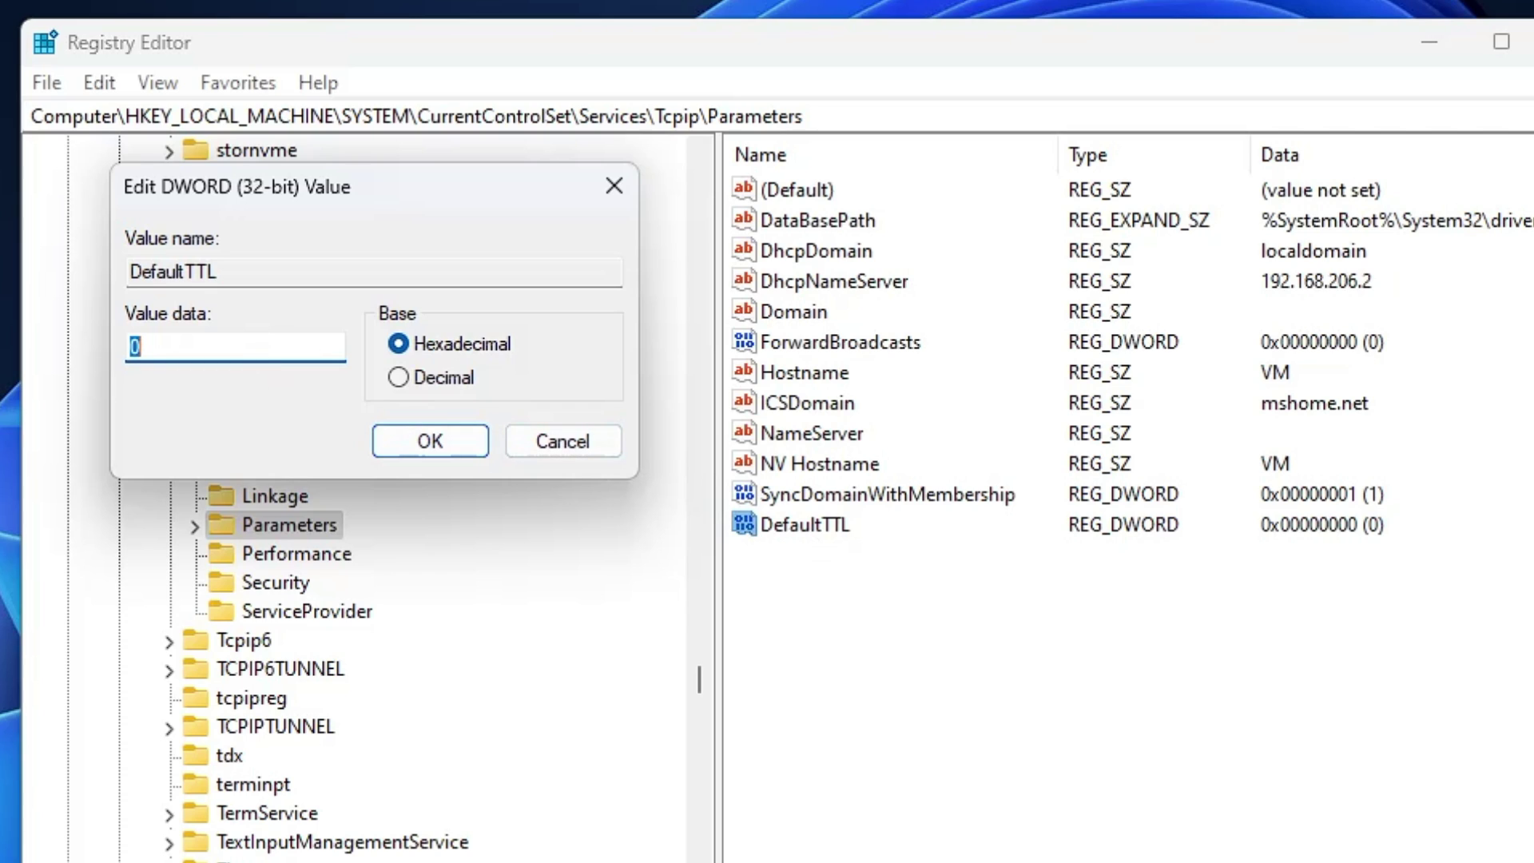
pyautogui.write('64')
pyautogui.click(441, 440)
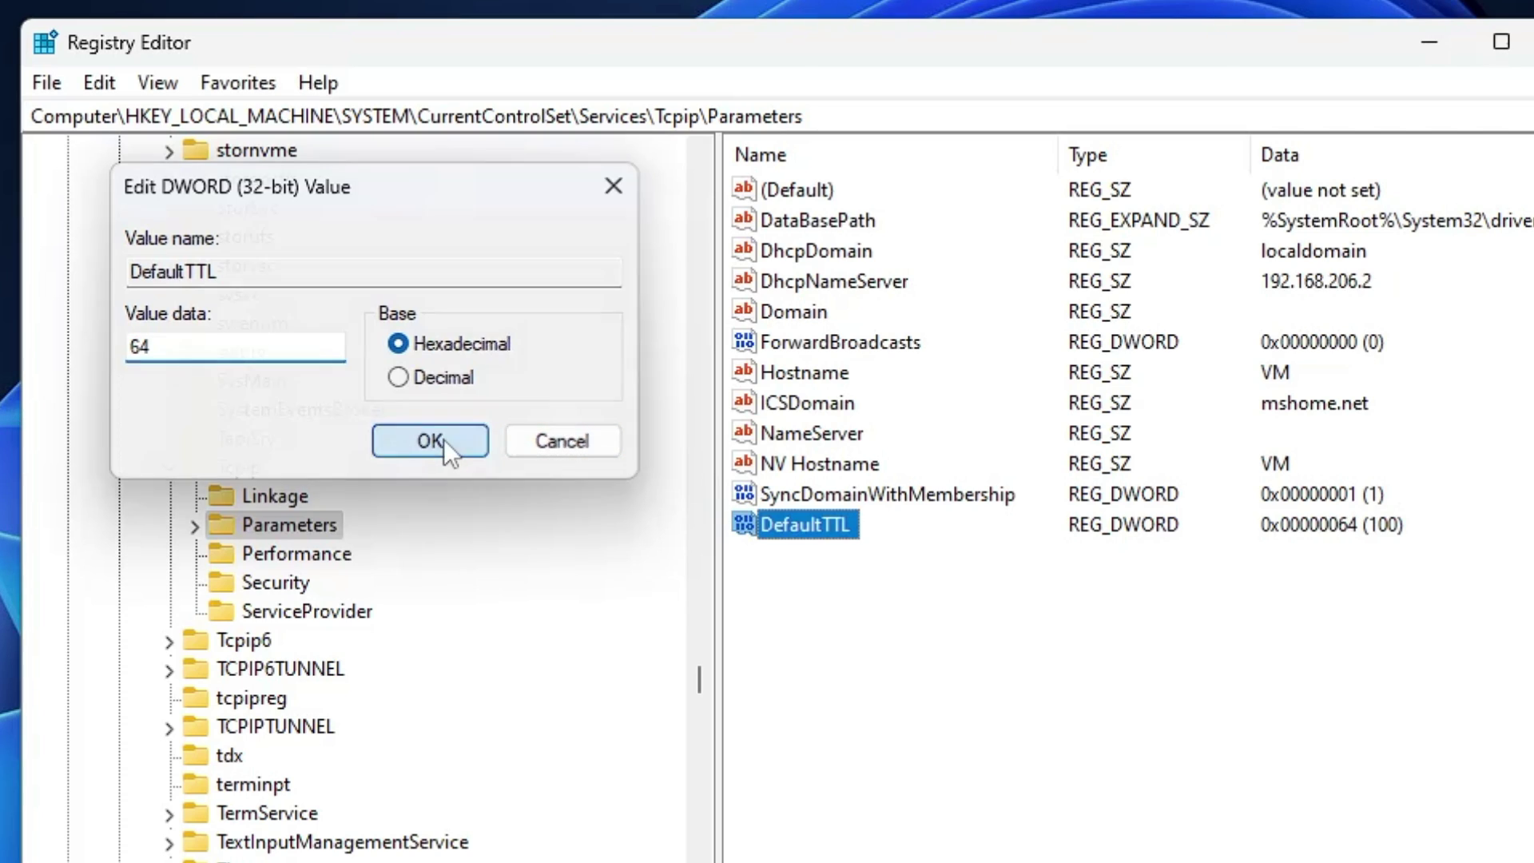
# Add a DWORD (32-bit) value named GlobalMaxTcpWindowSize to Tcpip\Parameters.
pyautogui.rightClick(799, 571)
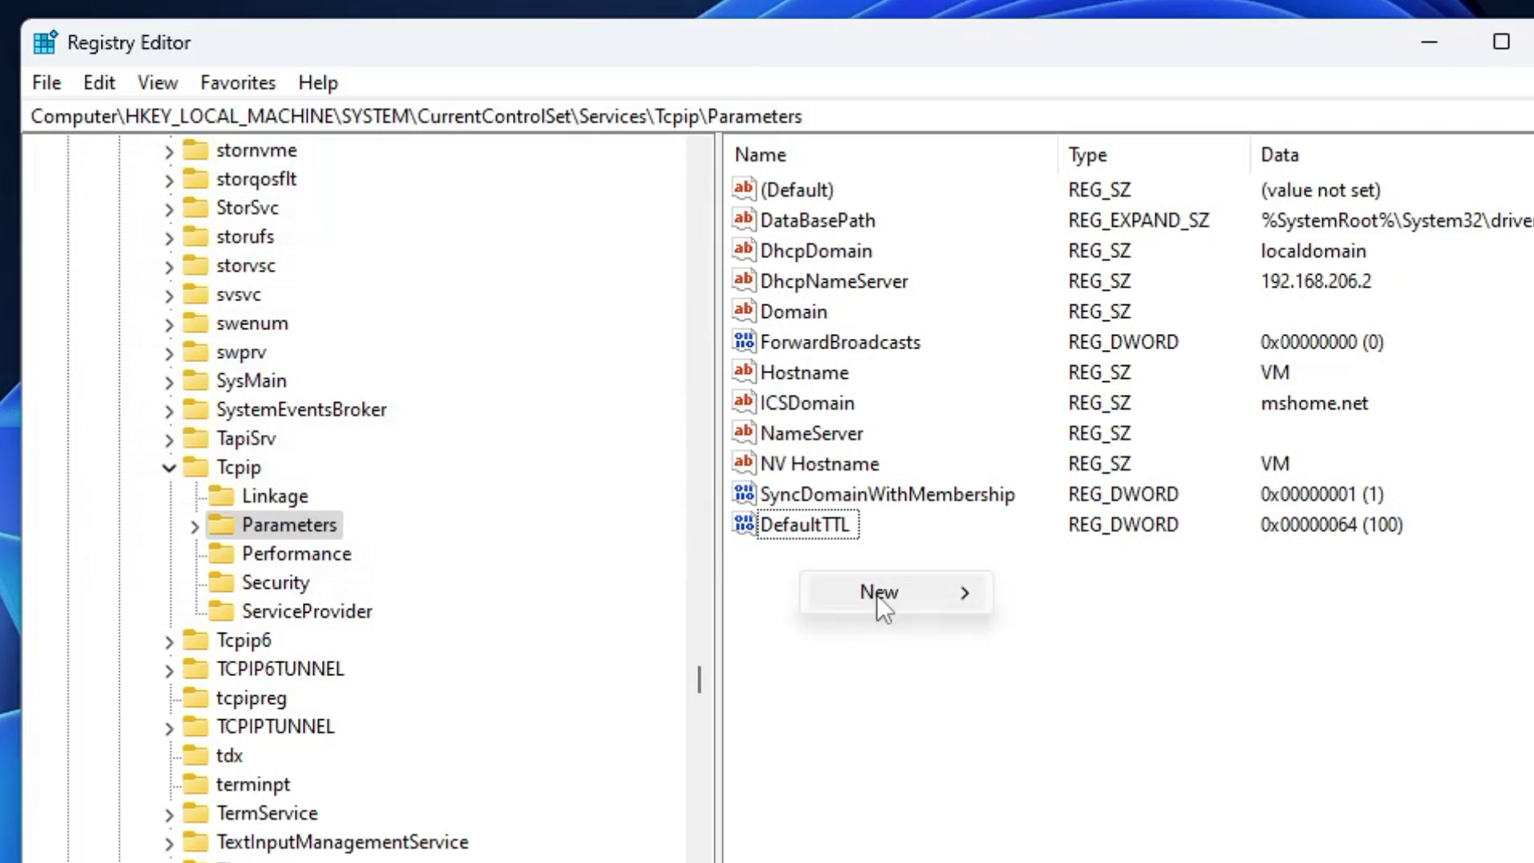
pyautogui.moveTo(876, 595)
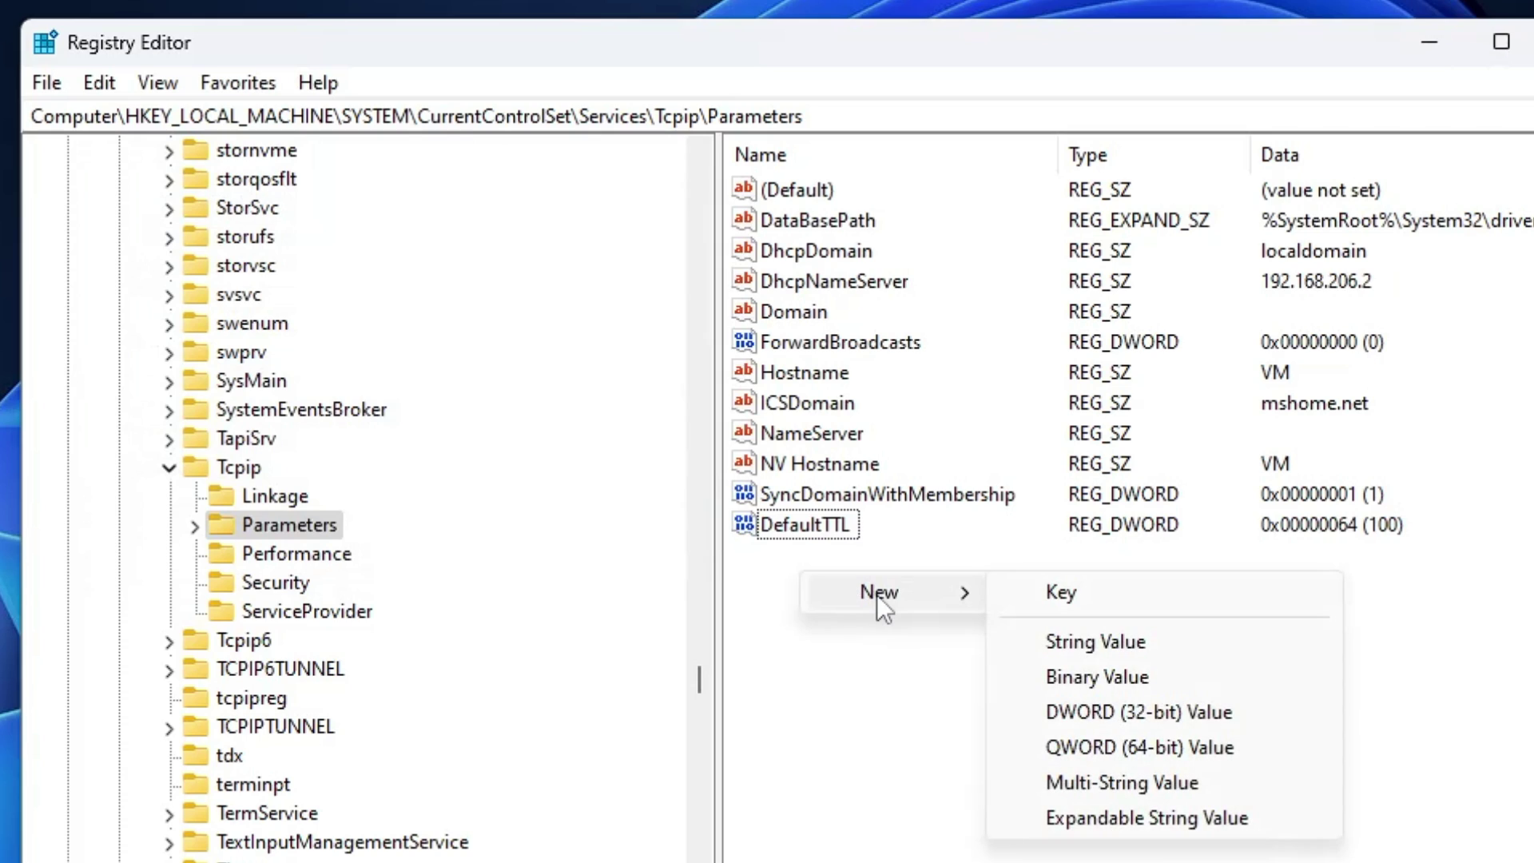
pyautogui.click(1127, 707)
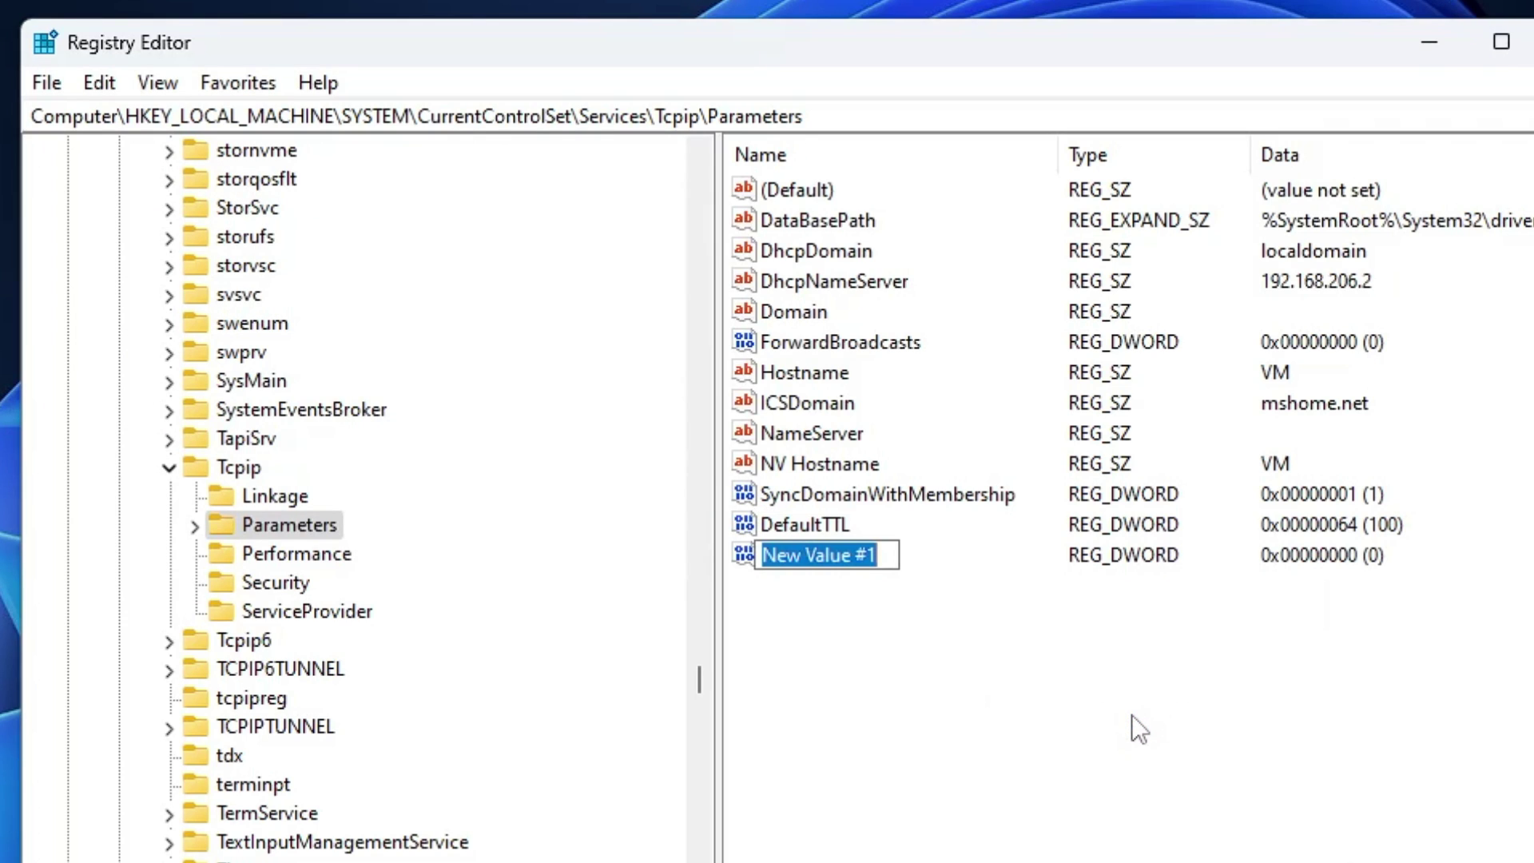
pyautogui.write('Glova')
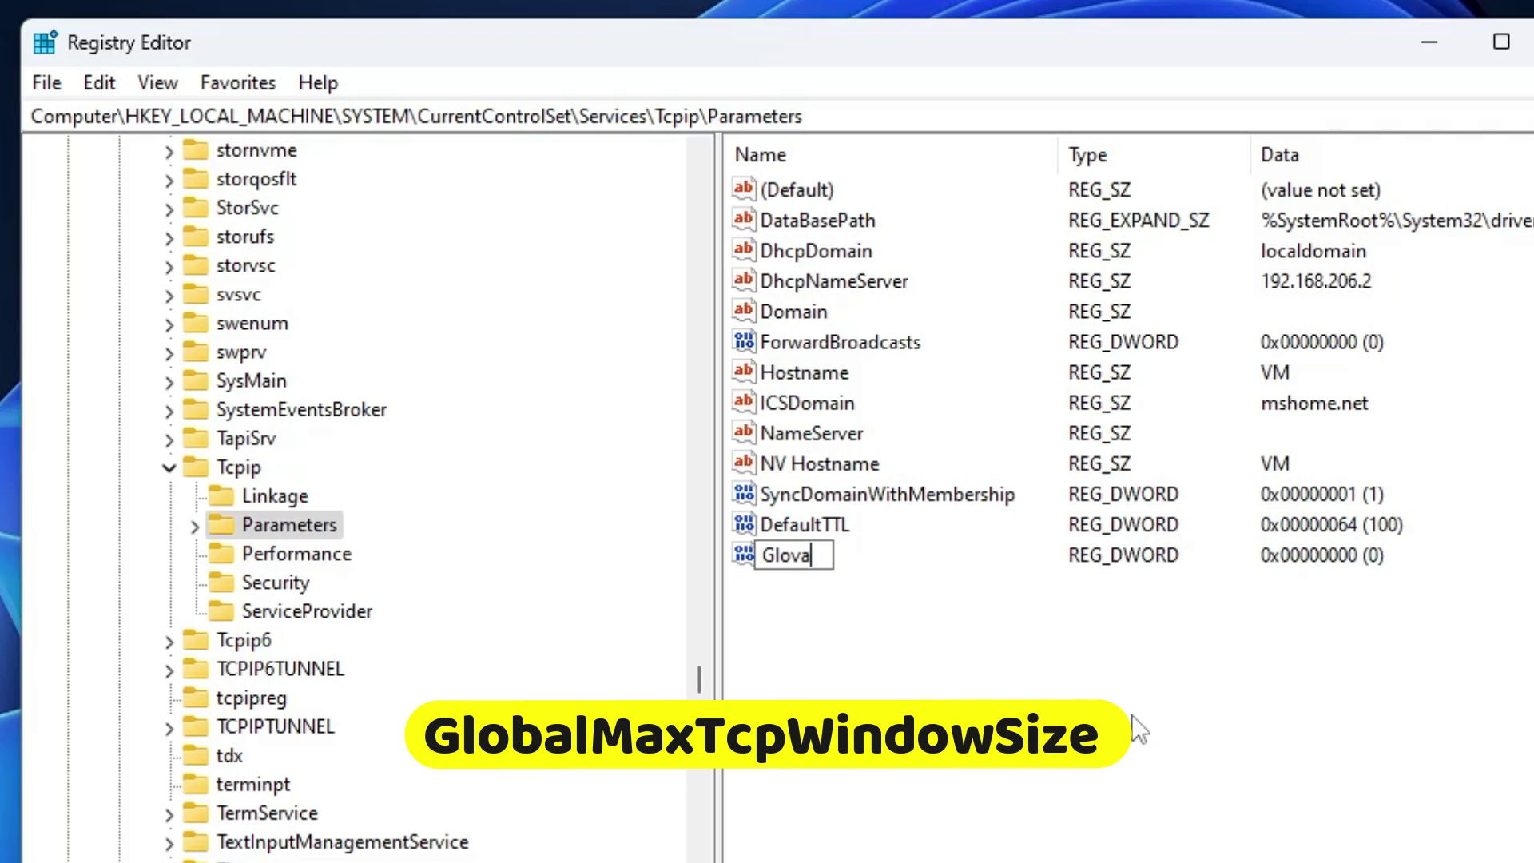
pyautogui.press('BackSpace')
pyautogui.press('BackSpace')
pyautogui.write('balMaxTcp')
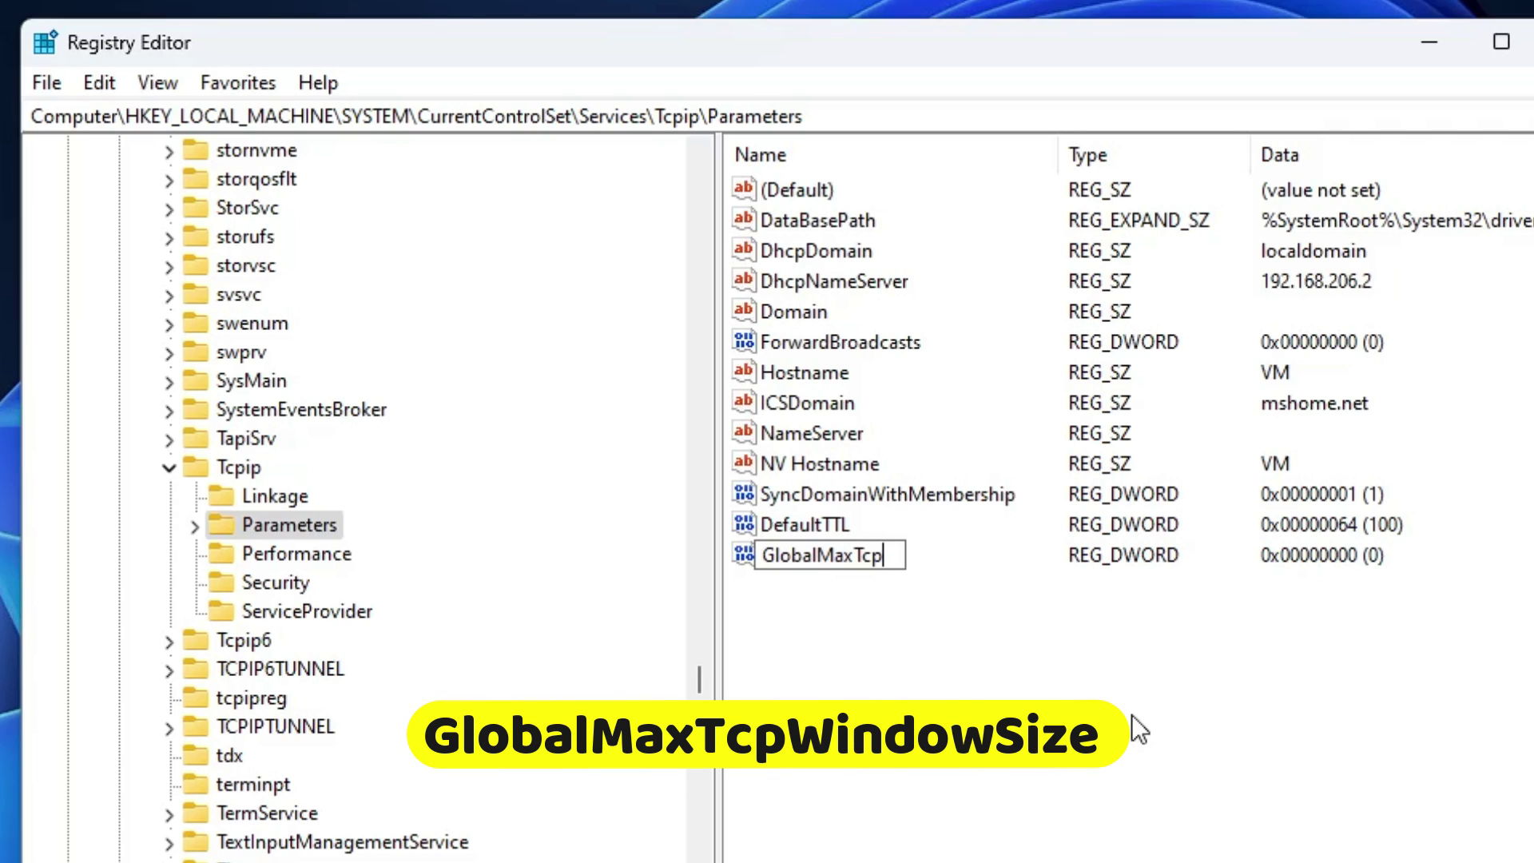
pyautogui.write('WindowS')
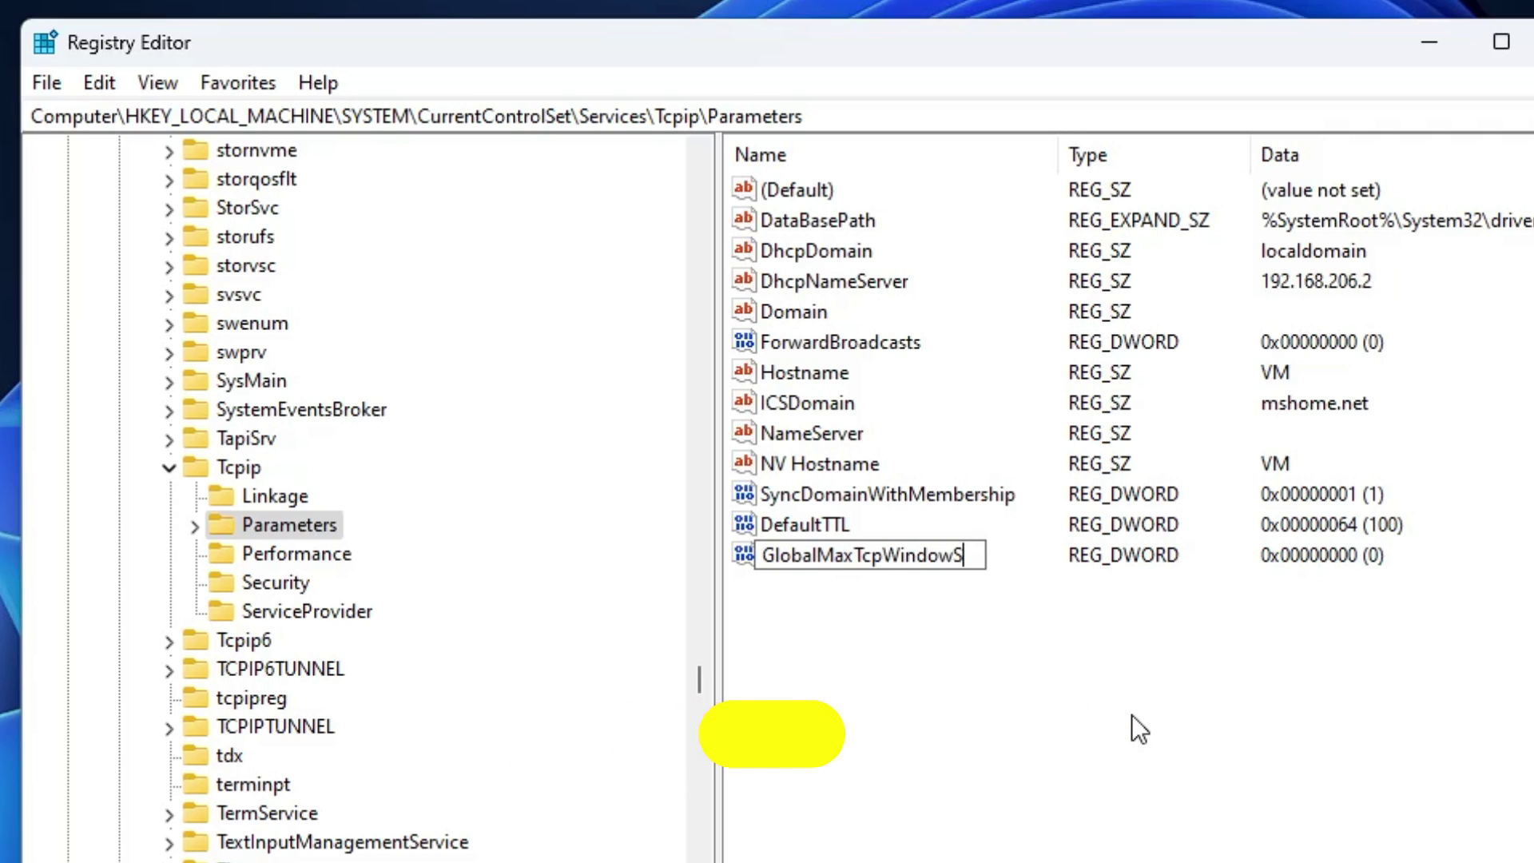
pyautogui.write('ize')
pyautogui.press('Return')
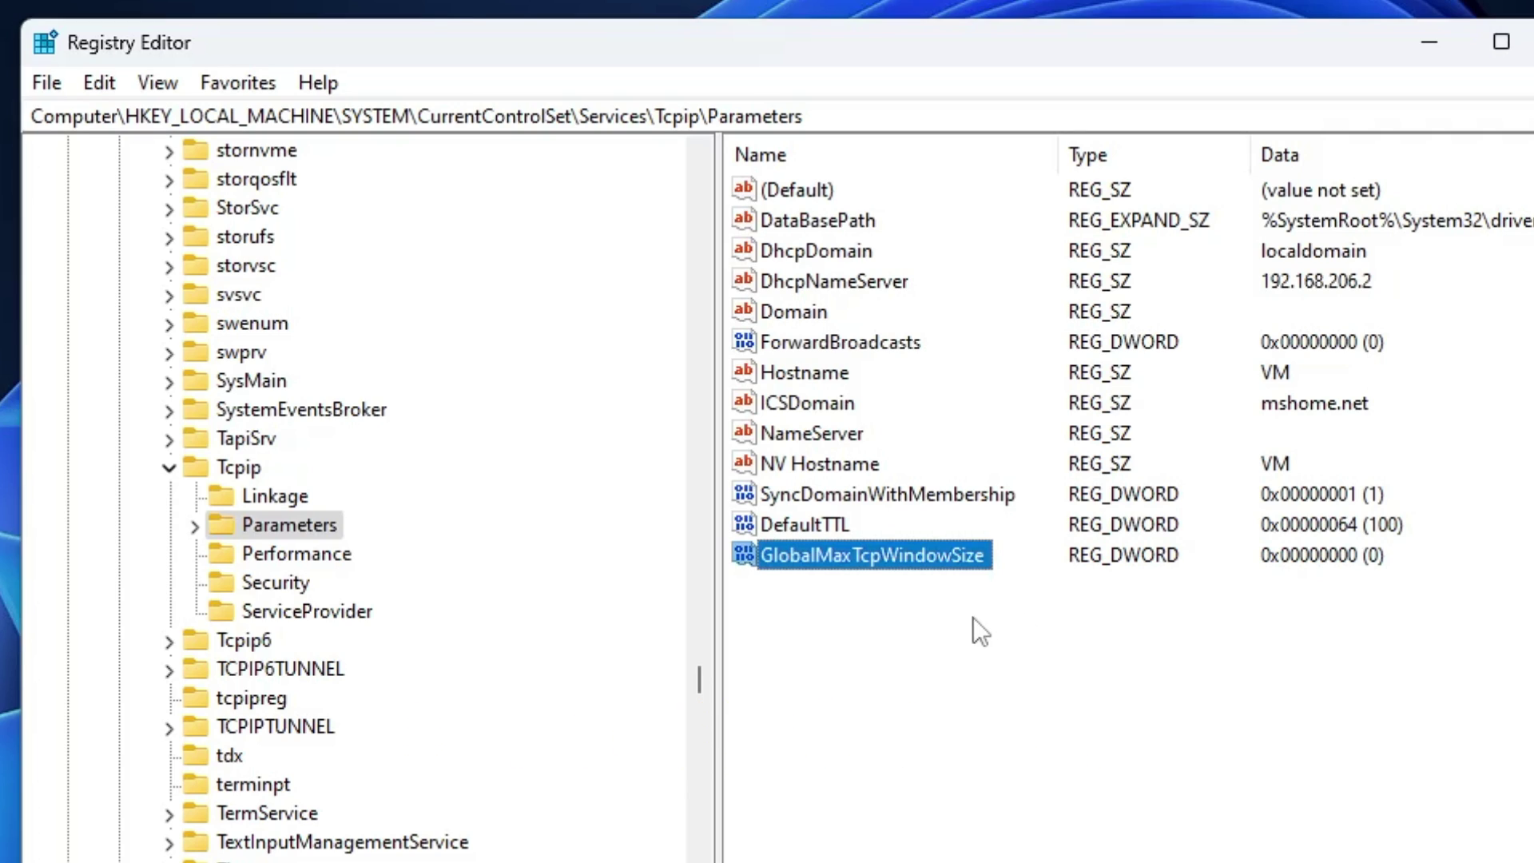
# Set the GlobalMaxTcpWindowSize value data to 65535 with the hexadecimal base.
pyautogui.doubleClick(940, 567)
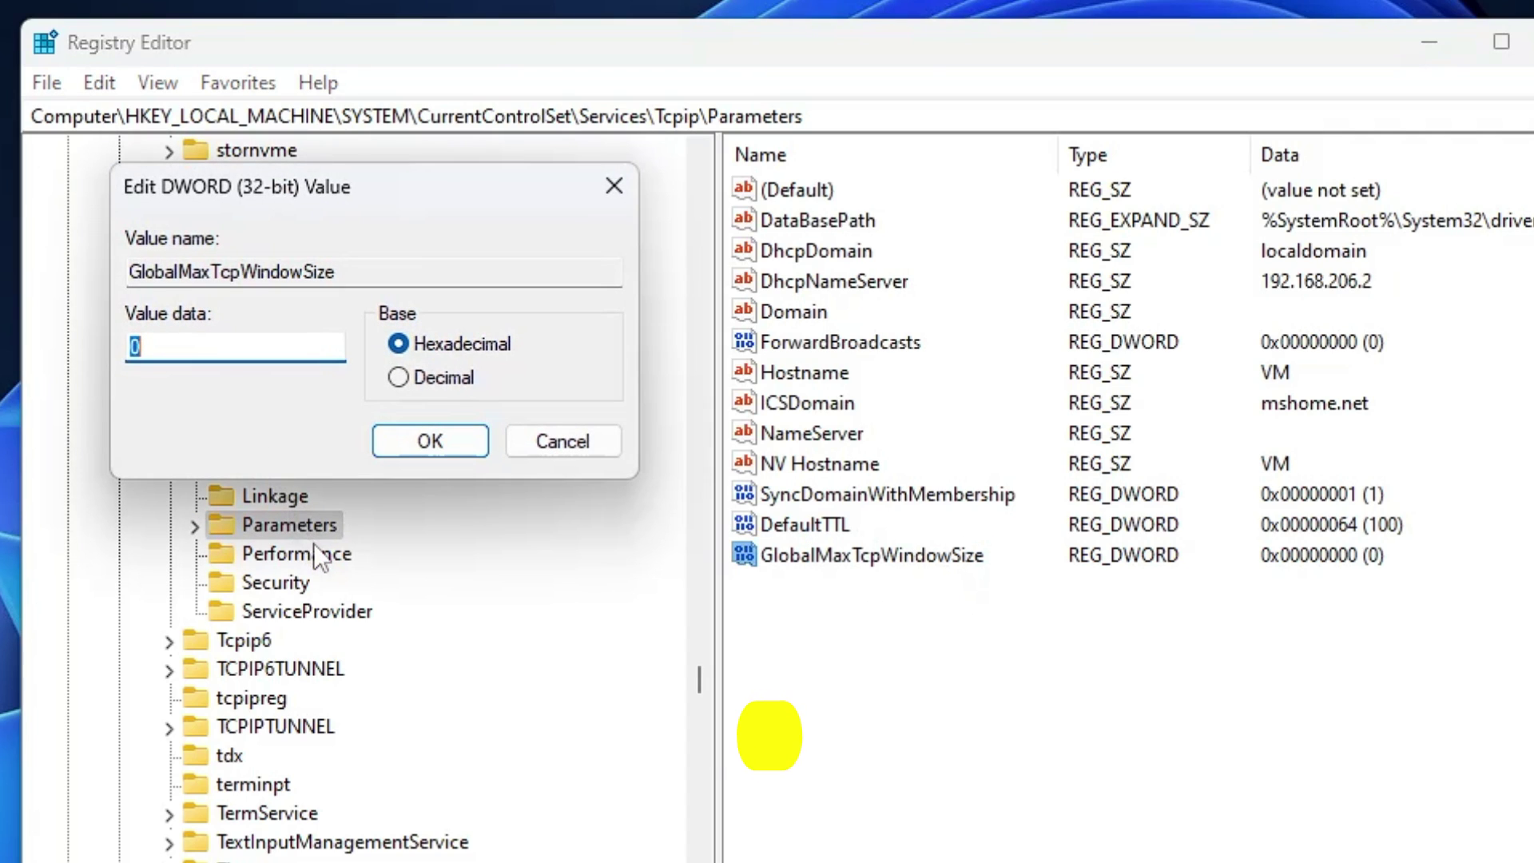
pyautogui.write('65535')
pyautogui.click(431, 441)
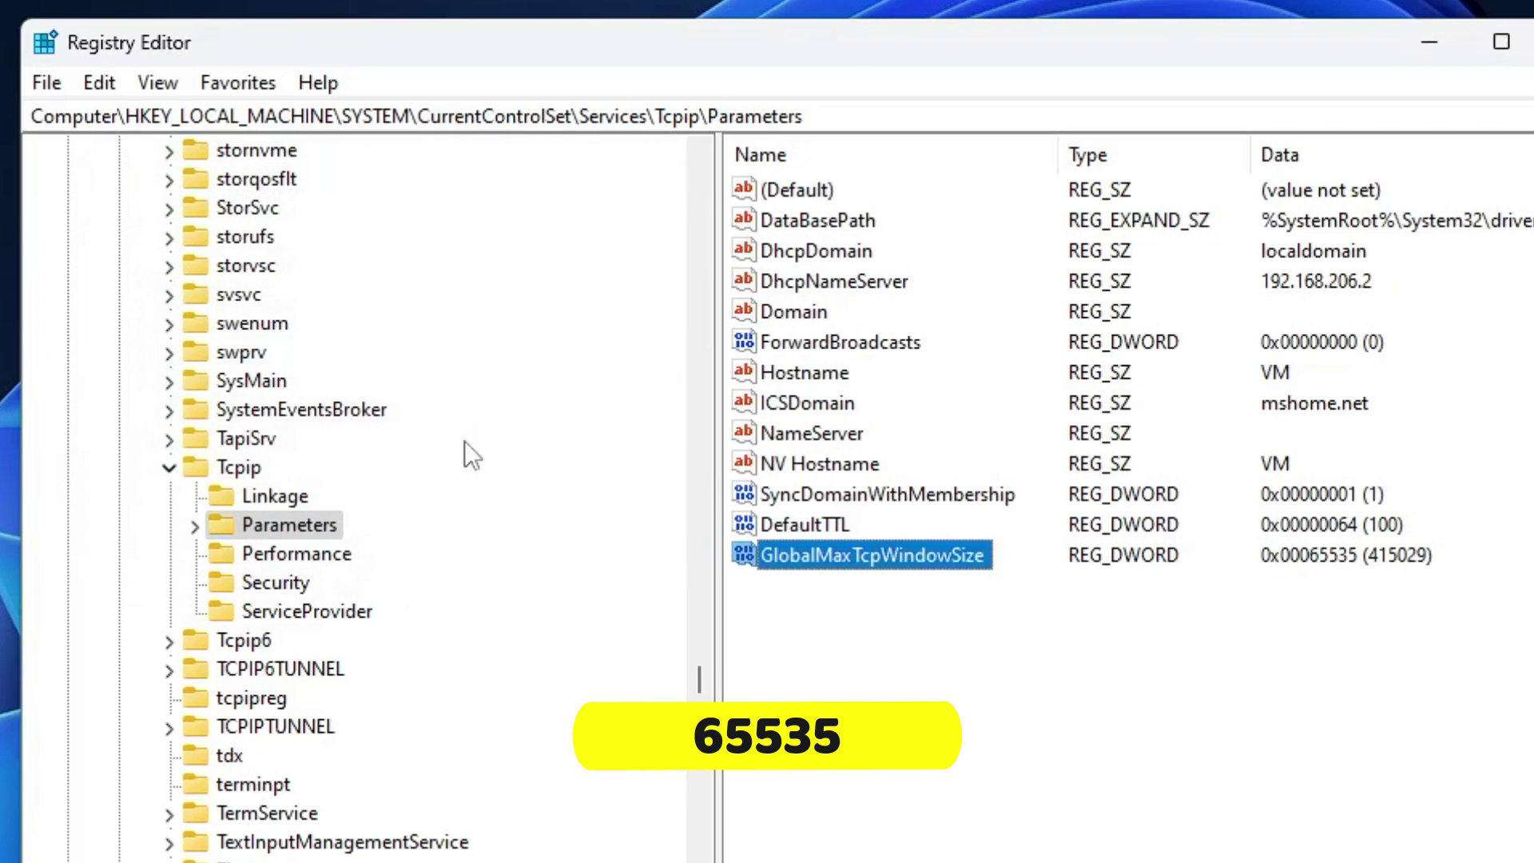
# Create a DWORD (32-bit) value named MaxUserPort in Tcpip\Parameters and set its data to hexadecimal 65535.
pyautogui.rightClick(845, 616)
pyautogui.moveTo(885, 636)
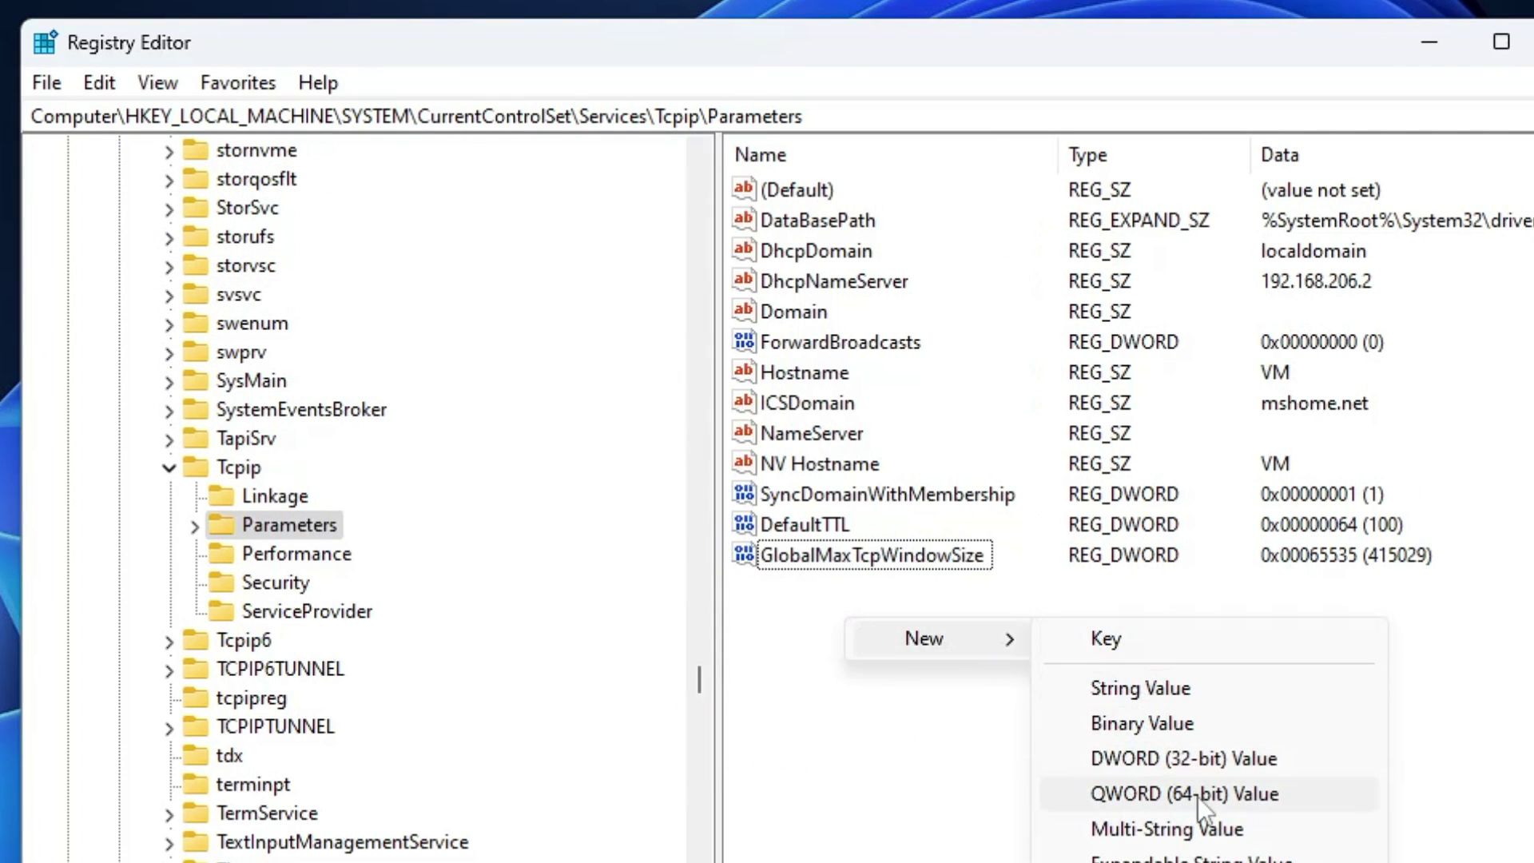
pyautogui.click(1191, 757)
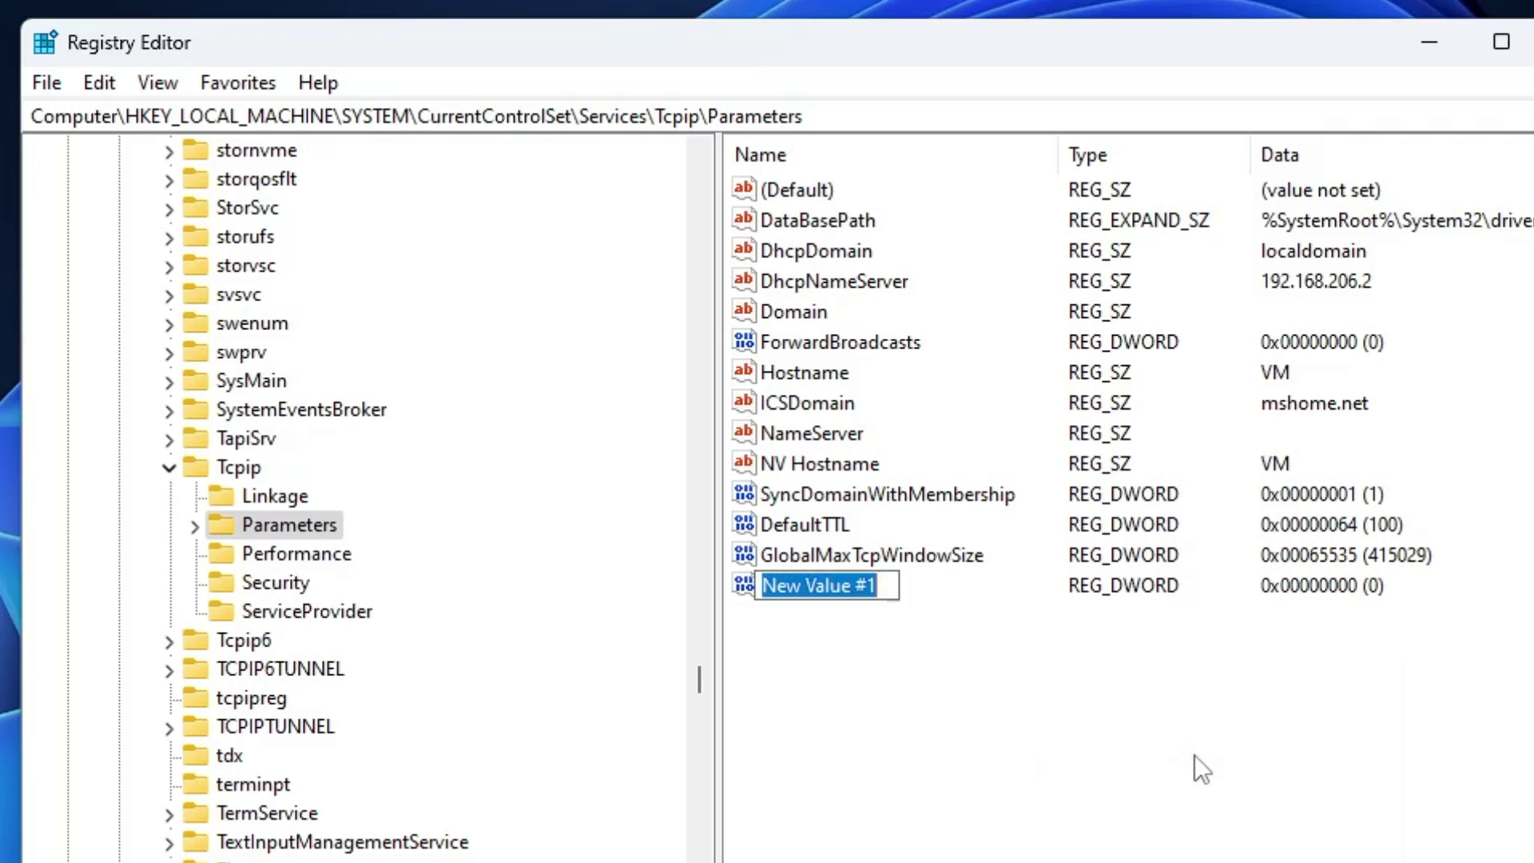
pyautogui.write('MaxUserPort')
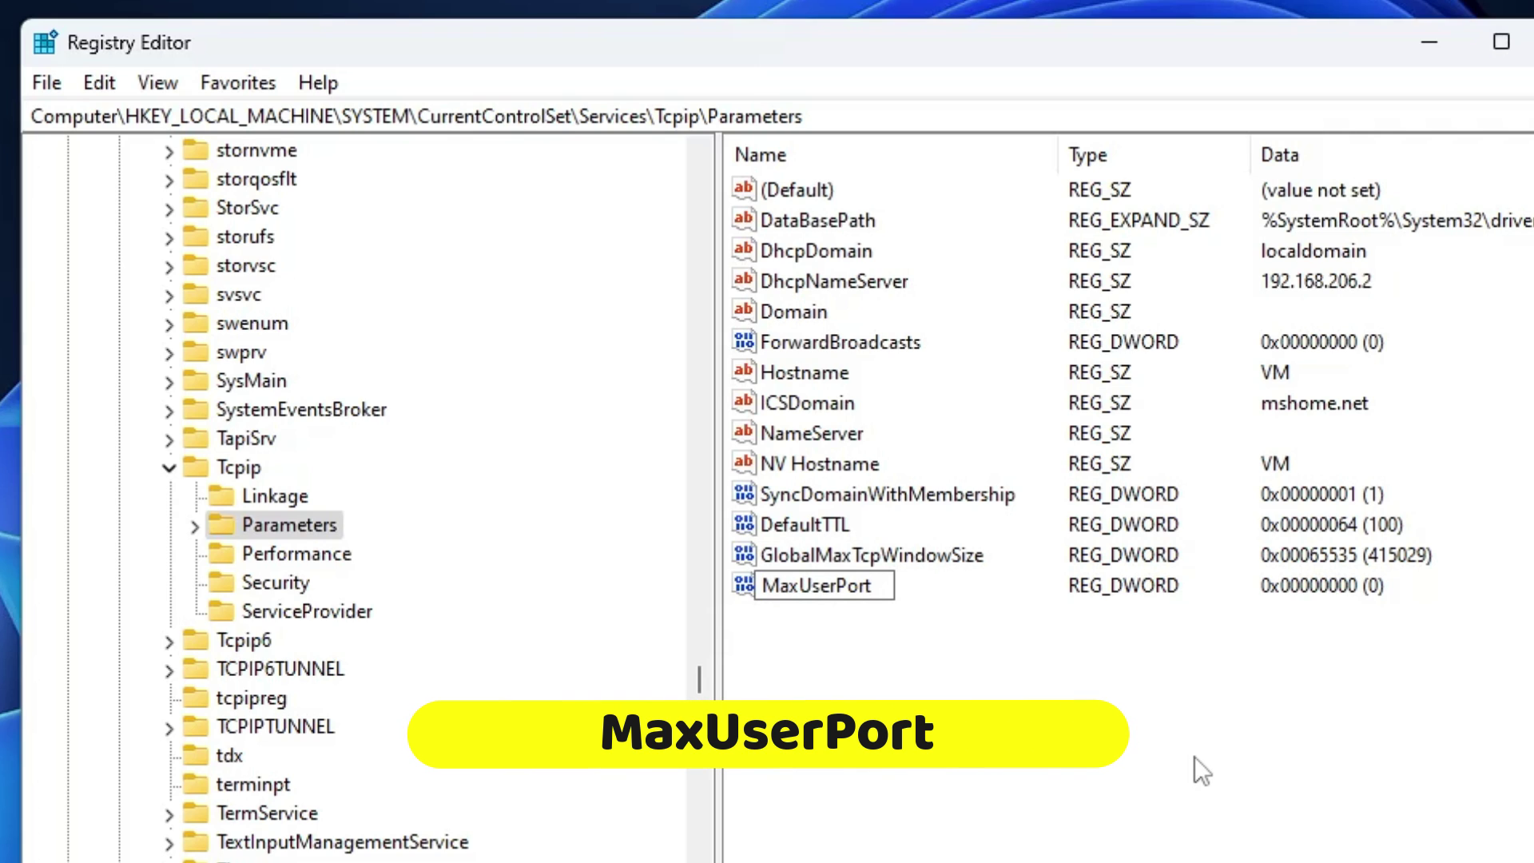
pyautogui.press('Return')
pyautogui.doubleClick(845, 595)
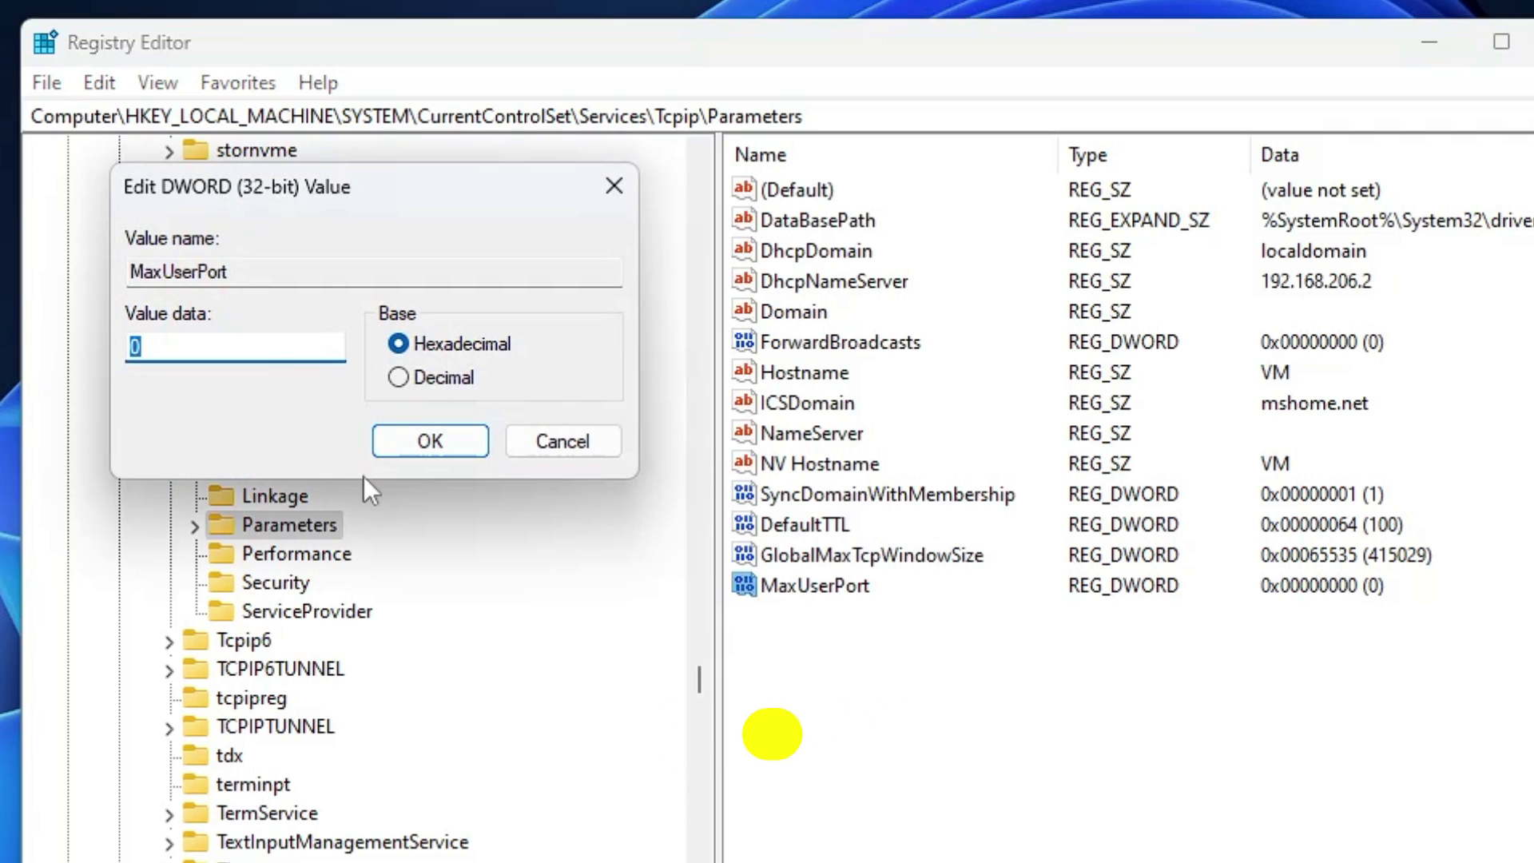
pyautogui.write('65535')
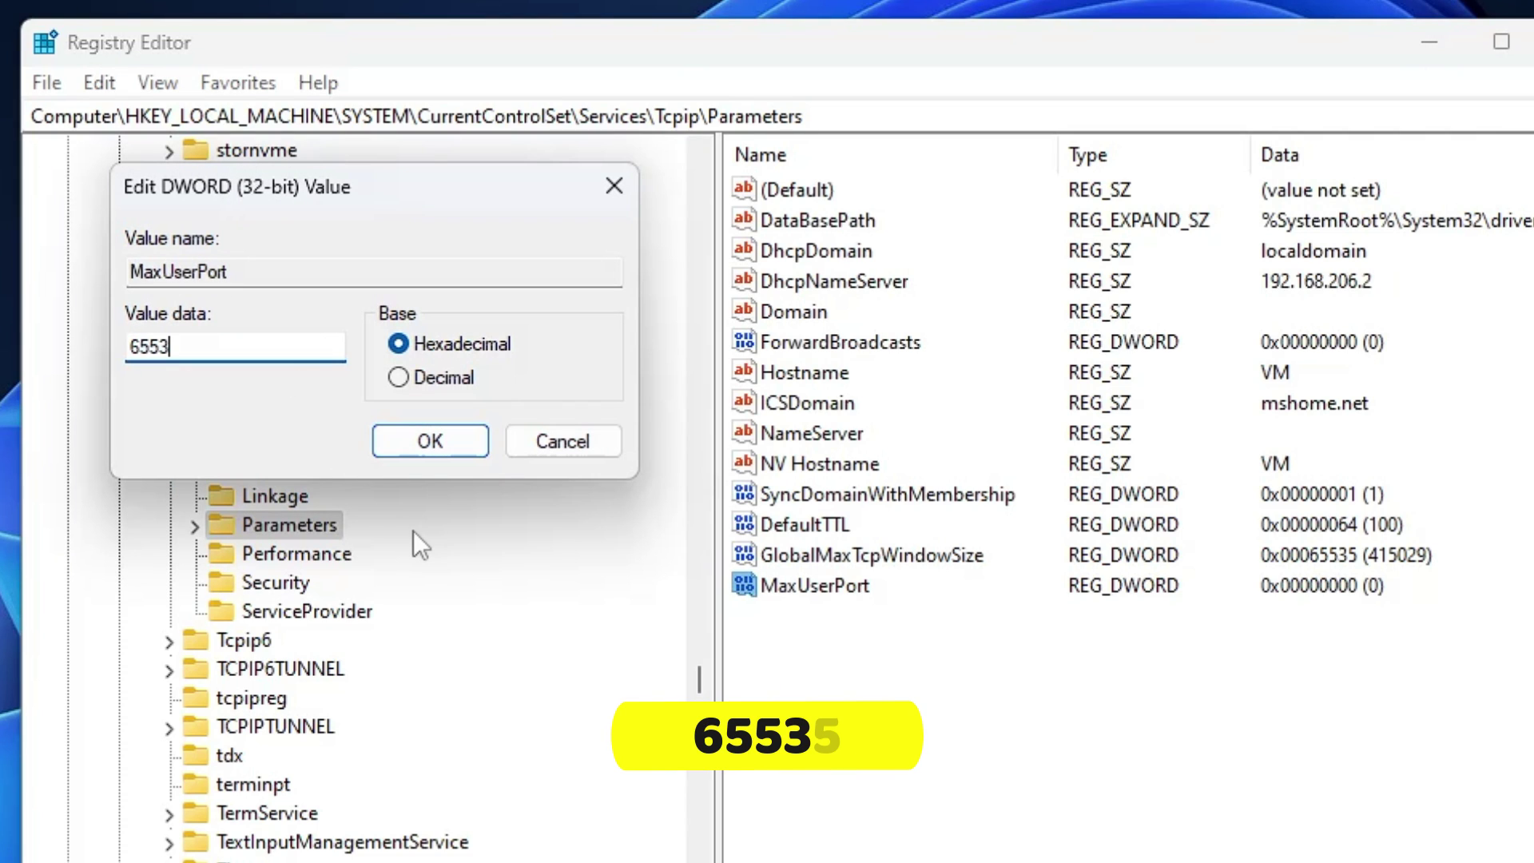
pyautogui.click(424, 451)
# Create a DWORD (32-bit) value named Tcp13230pts in Tcpip\Parameters and set its data to hexadecimal 1.
pyautogui.rightClick(809, 628)
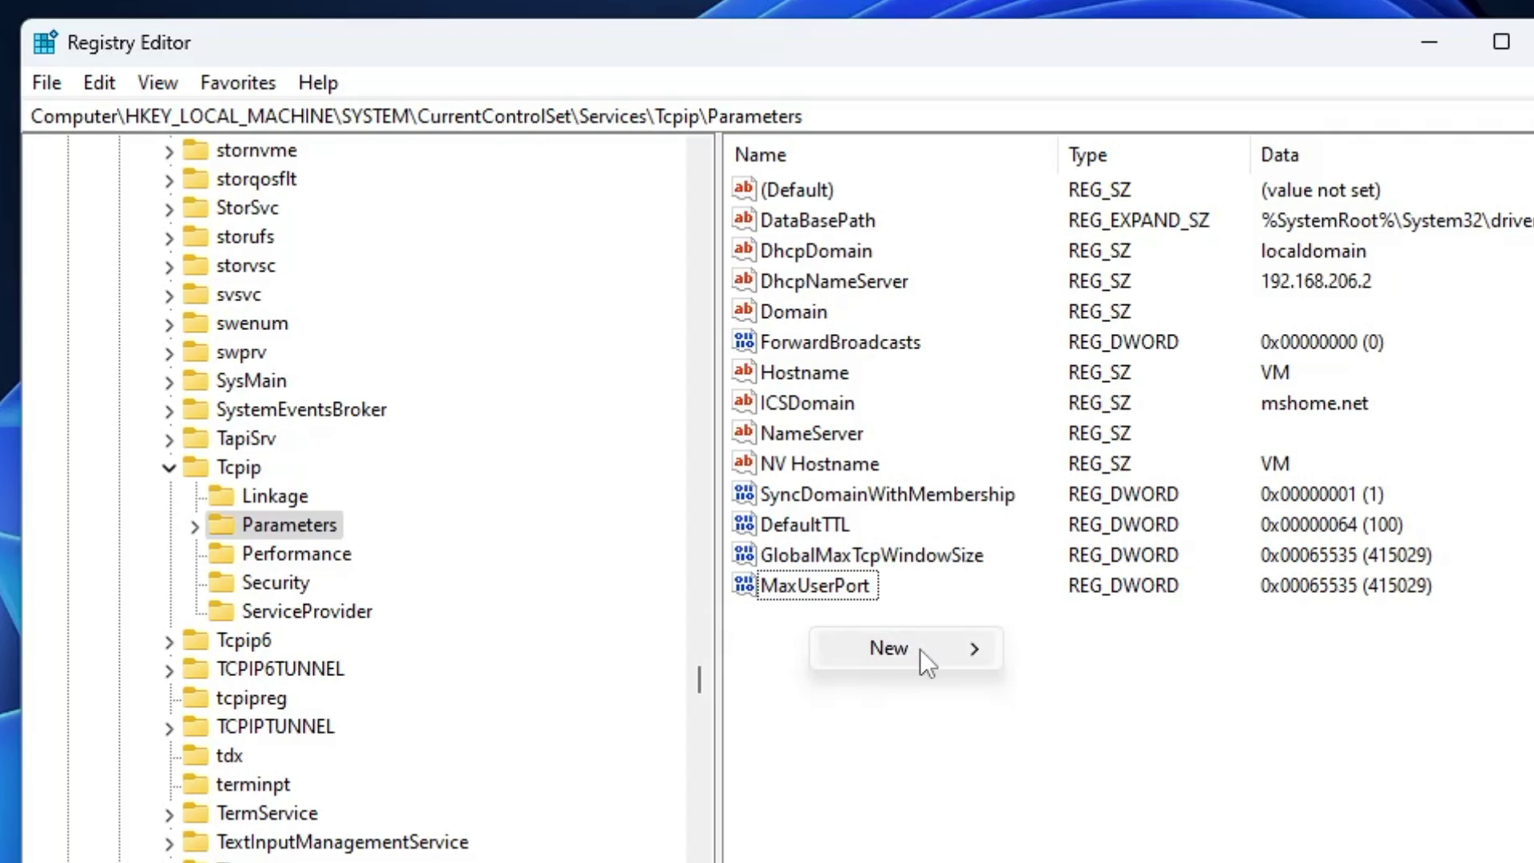
pyautogui.moveTo(967, 649)
pyautogui.click(1117, 770)
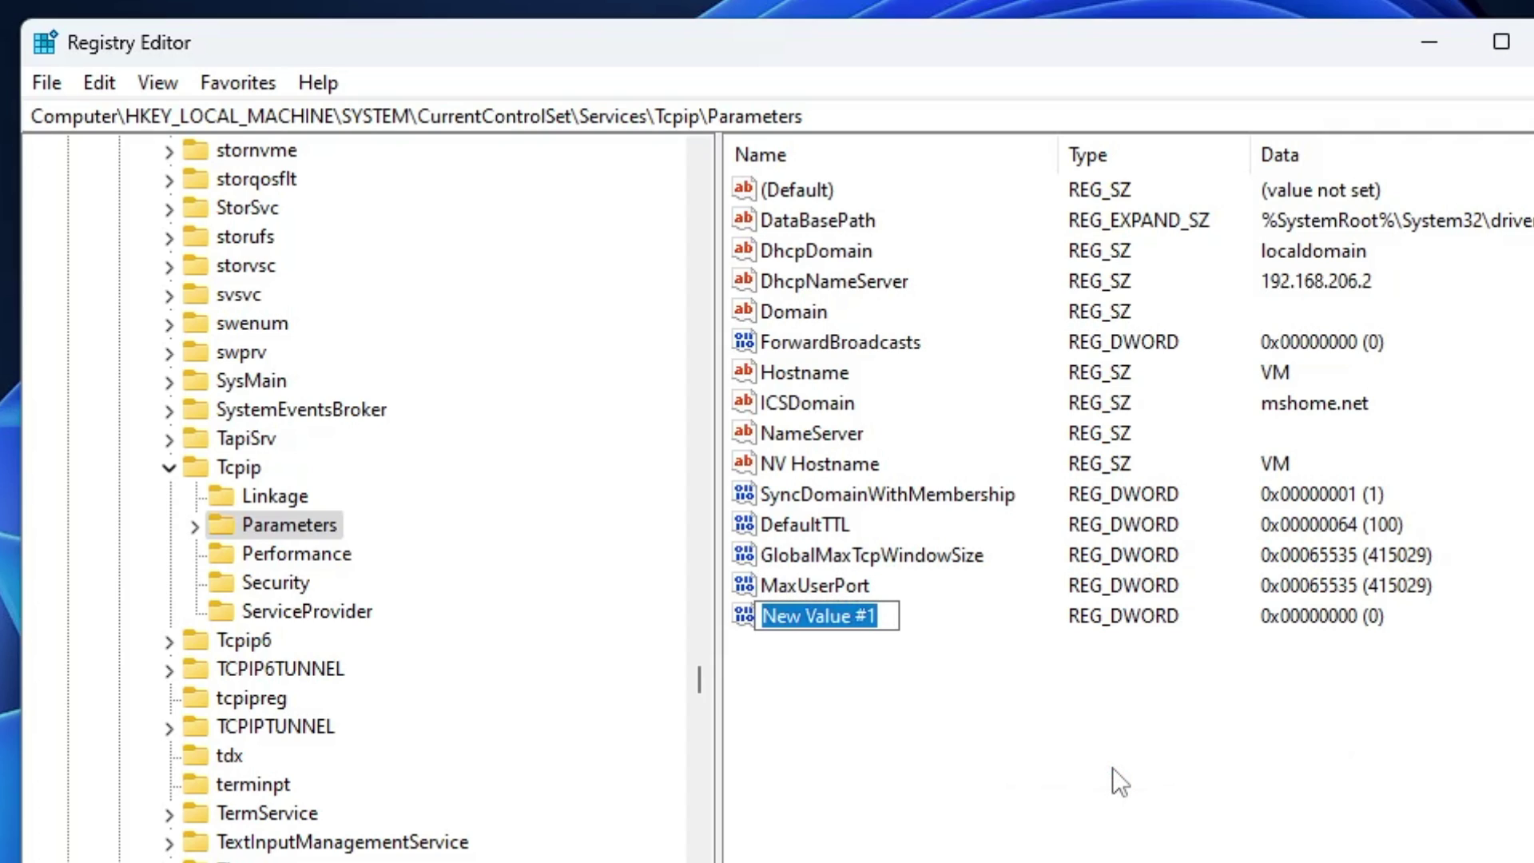
pyautogui.write('Tcp1323')
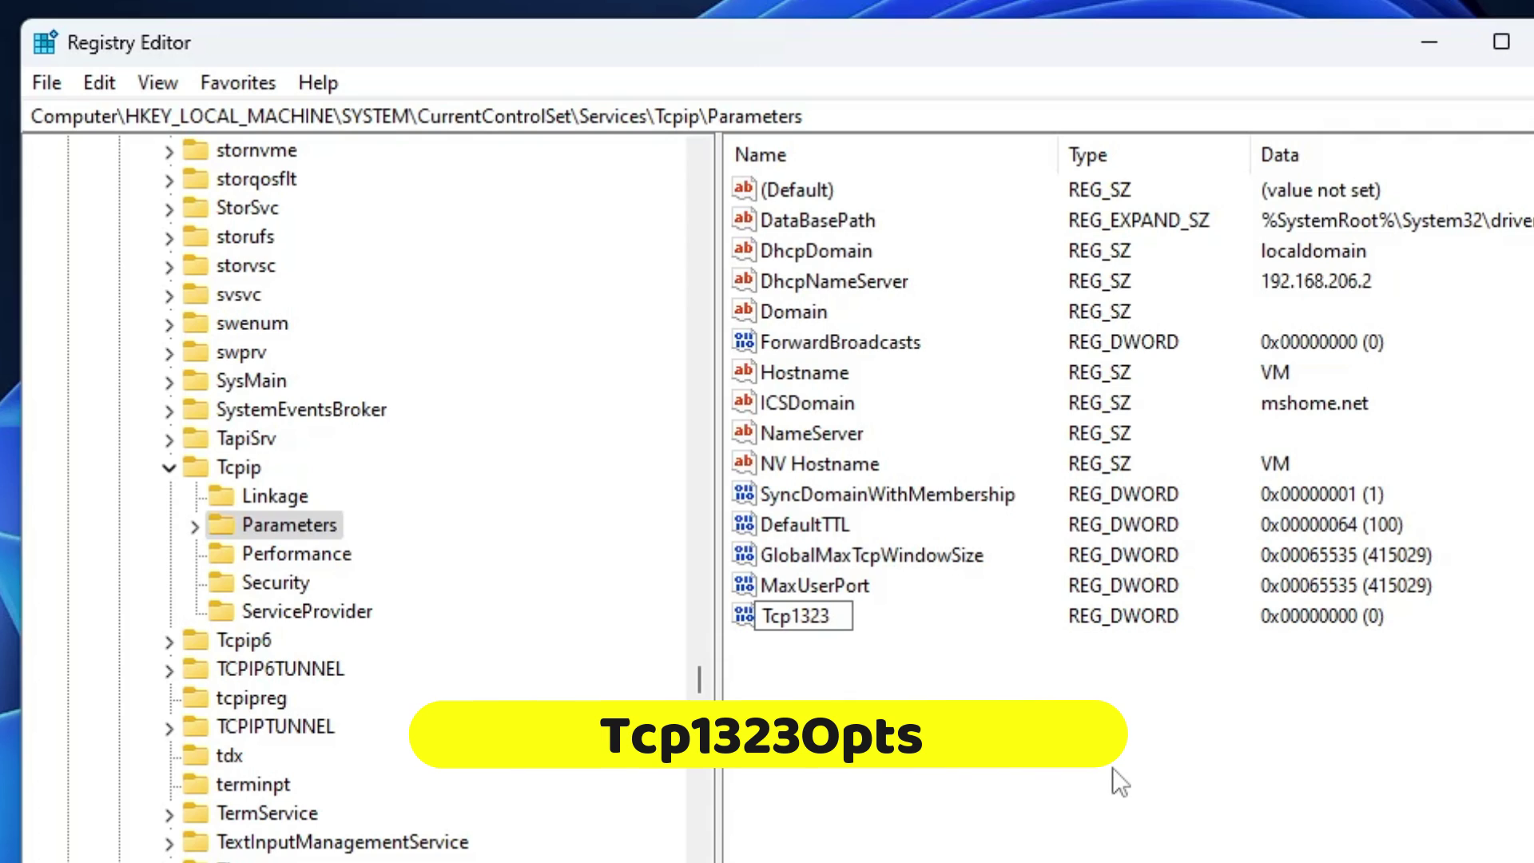
pyautogui.write('0ots')
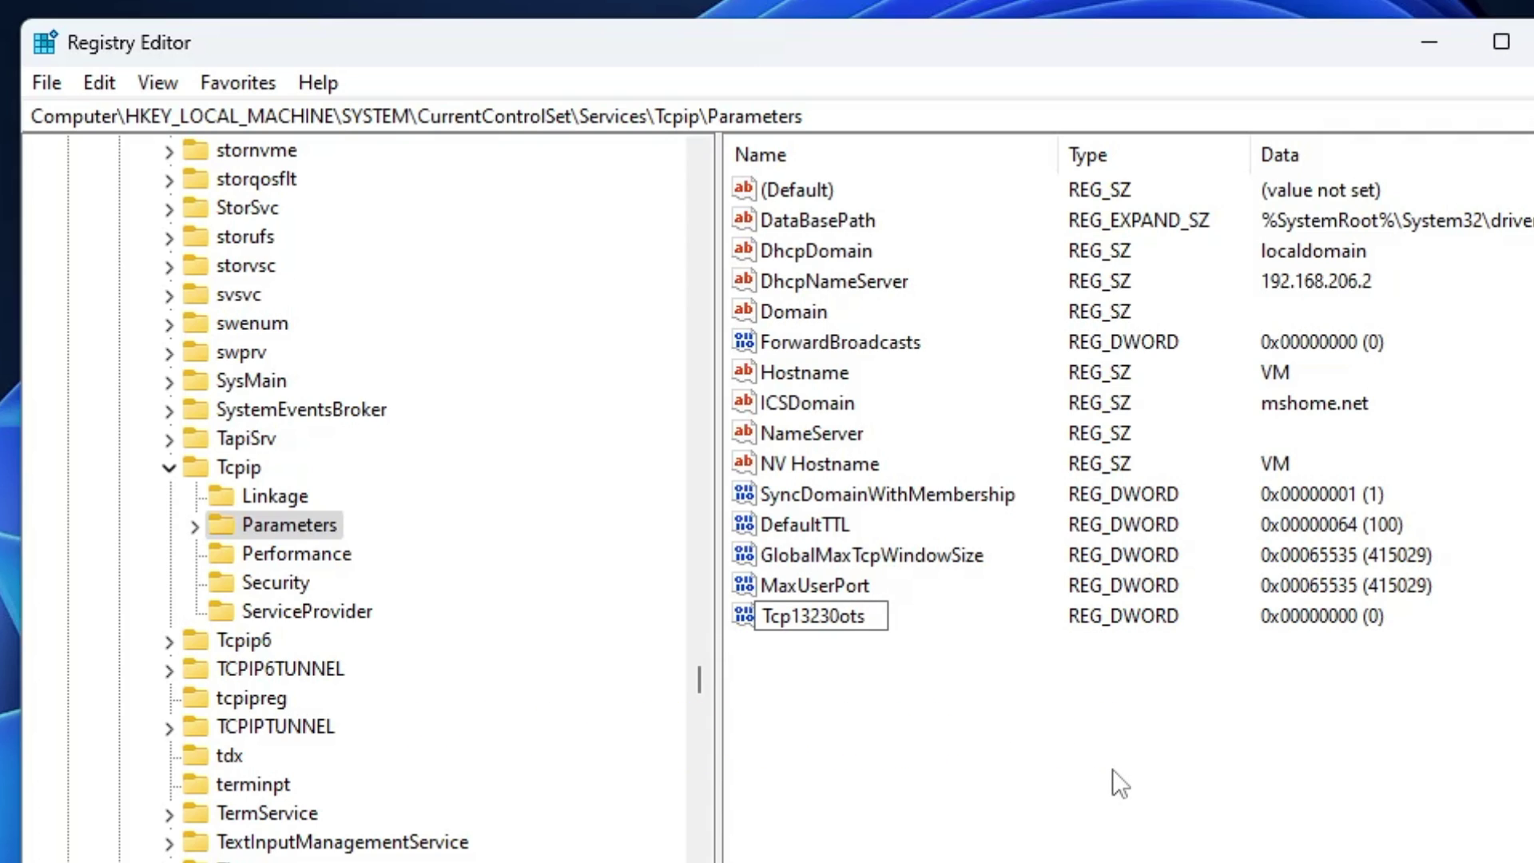
pyautogui.press('Return')
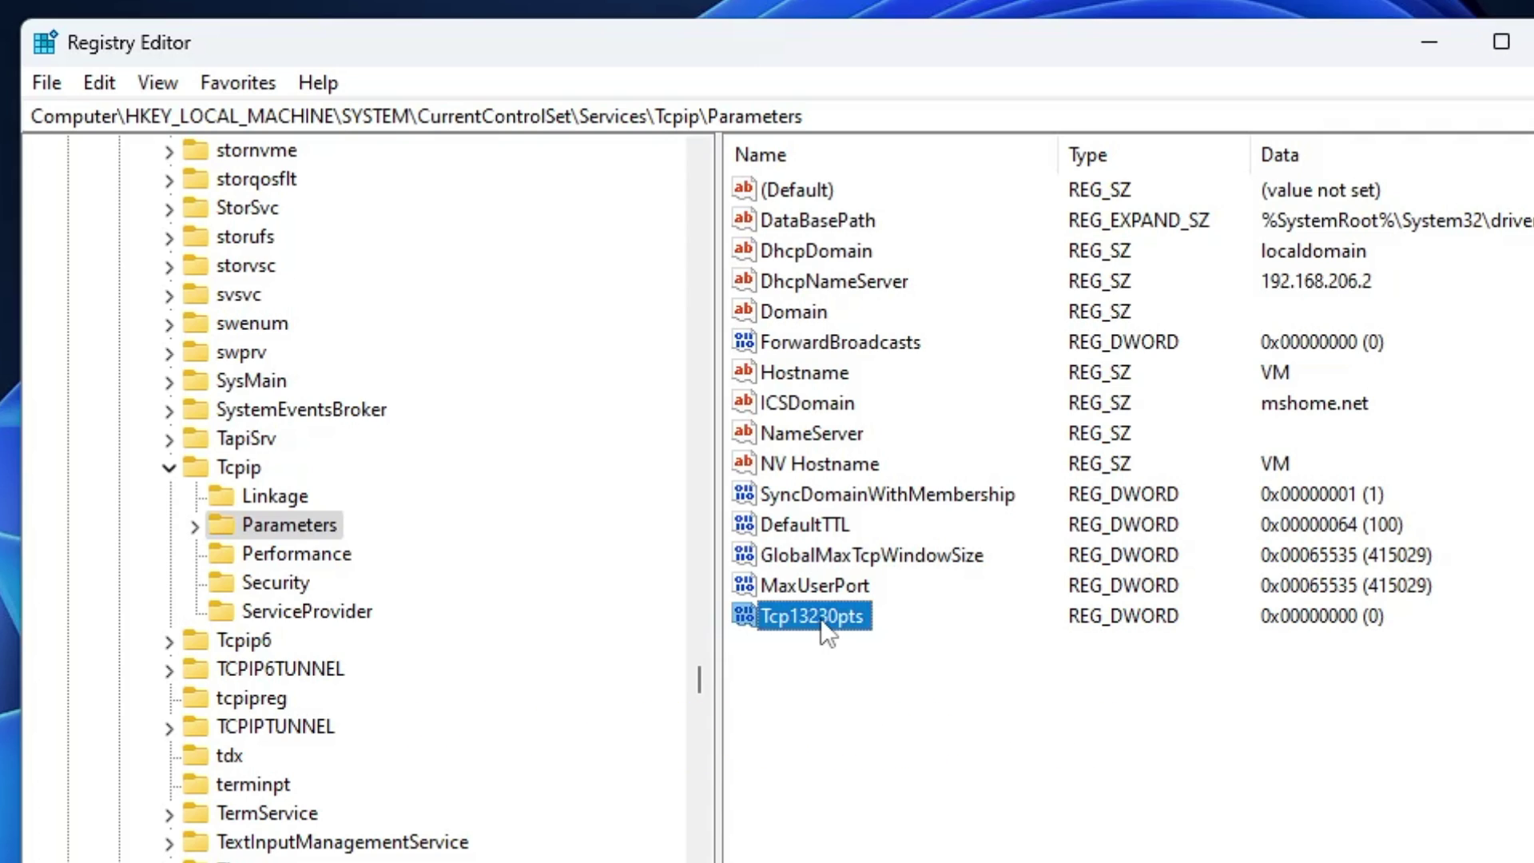
pyautogui.doubleClick(821, 618)
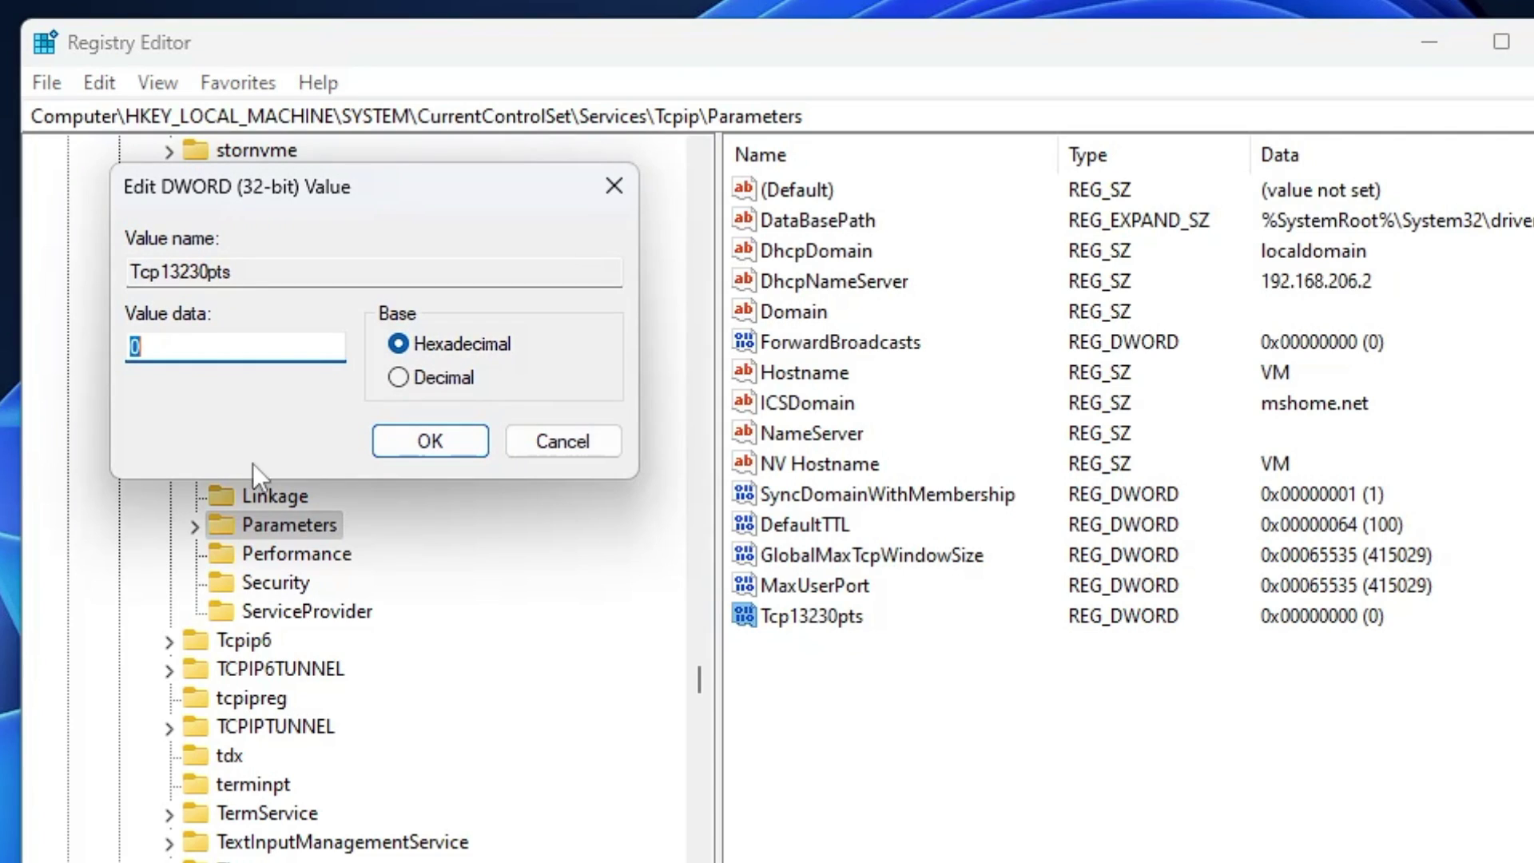
pyautogui.write('1')
pyautogui.click(439, 441)
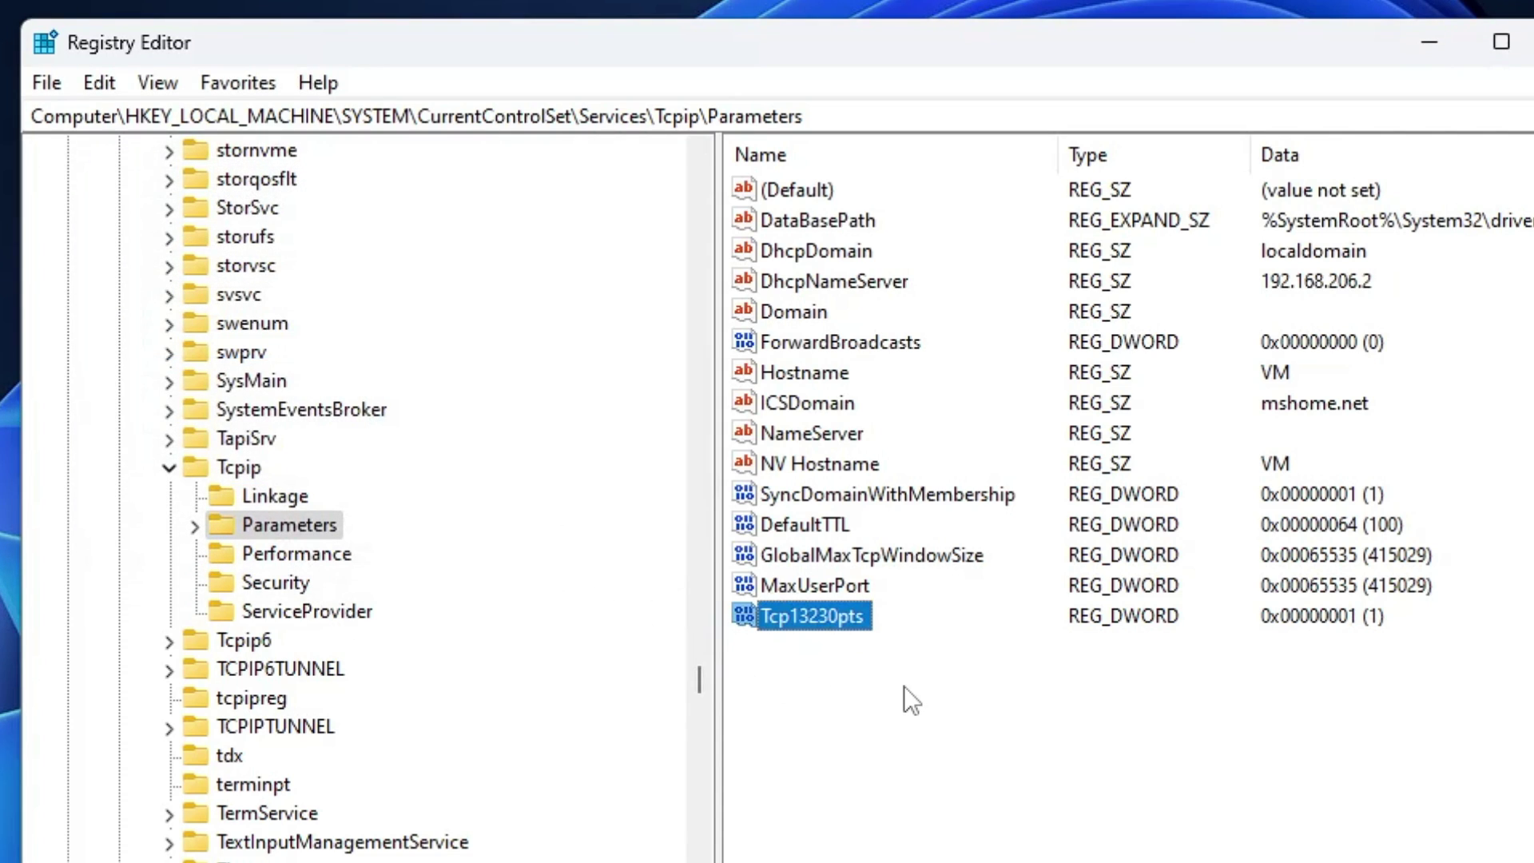
# Create a DWORD (32-bit) value named TcpMaxDupAcks in Tcpip\Parameters and set its data to hexadecimal 2.
pyautogui.rightClick(866, 666)
pyautogui.moveTo(967, 692)
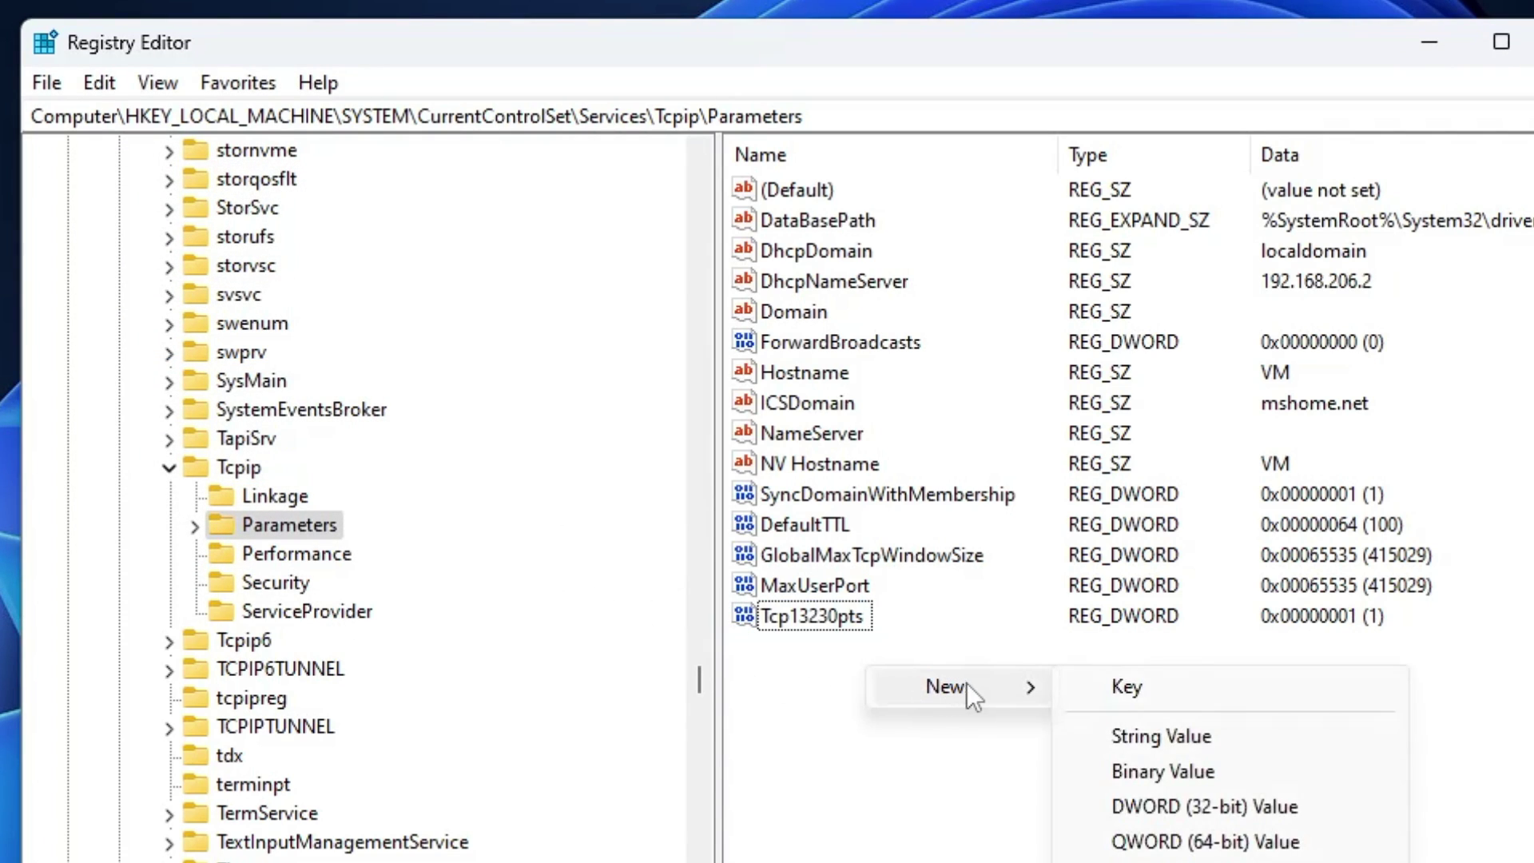
pyautogui.click(1150, 805)
pyautogui.write('T')
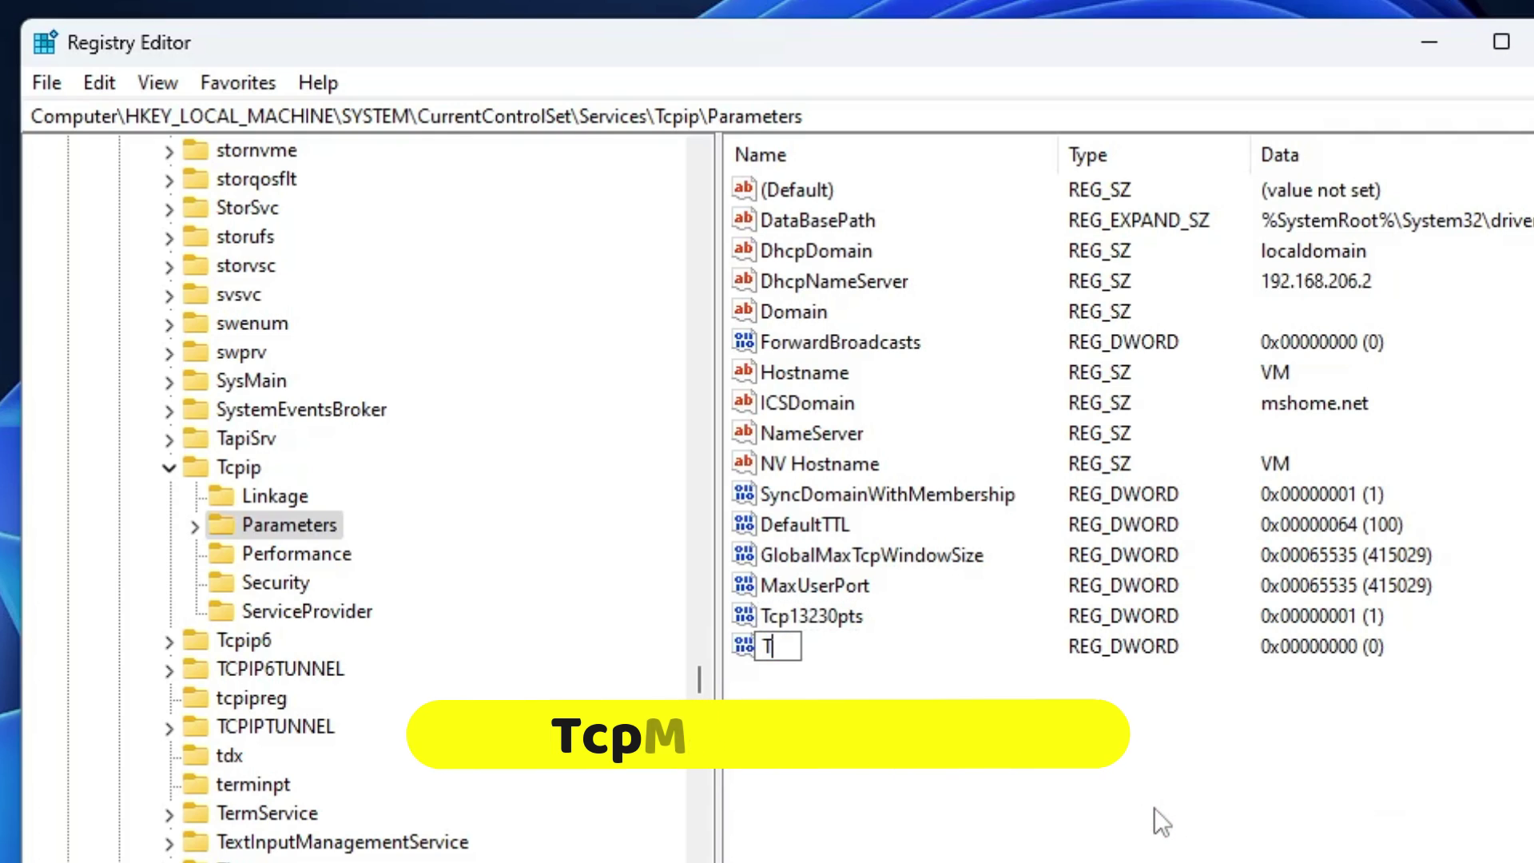
pyautogui.write('cpMaxD')
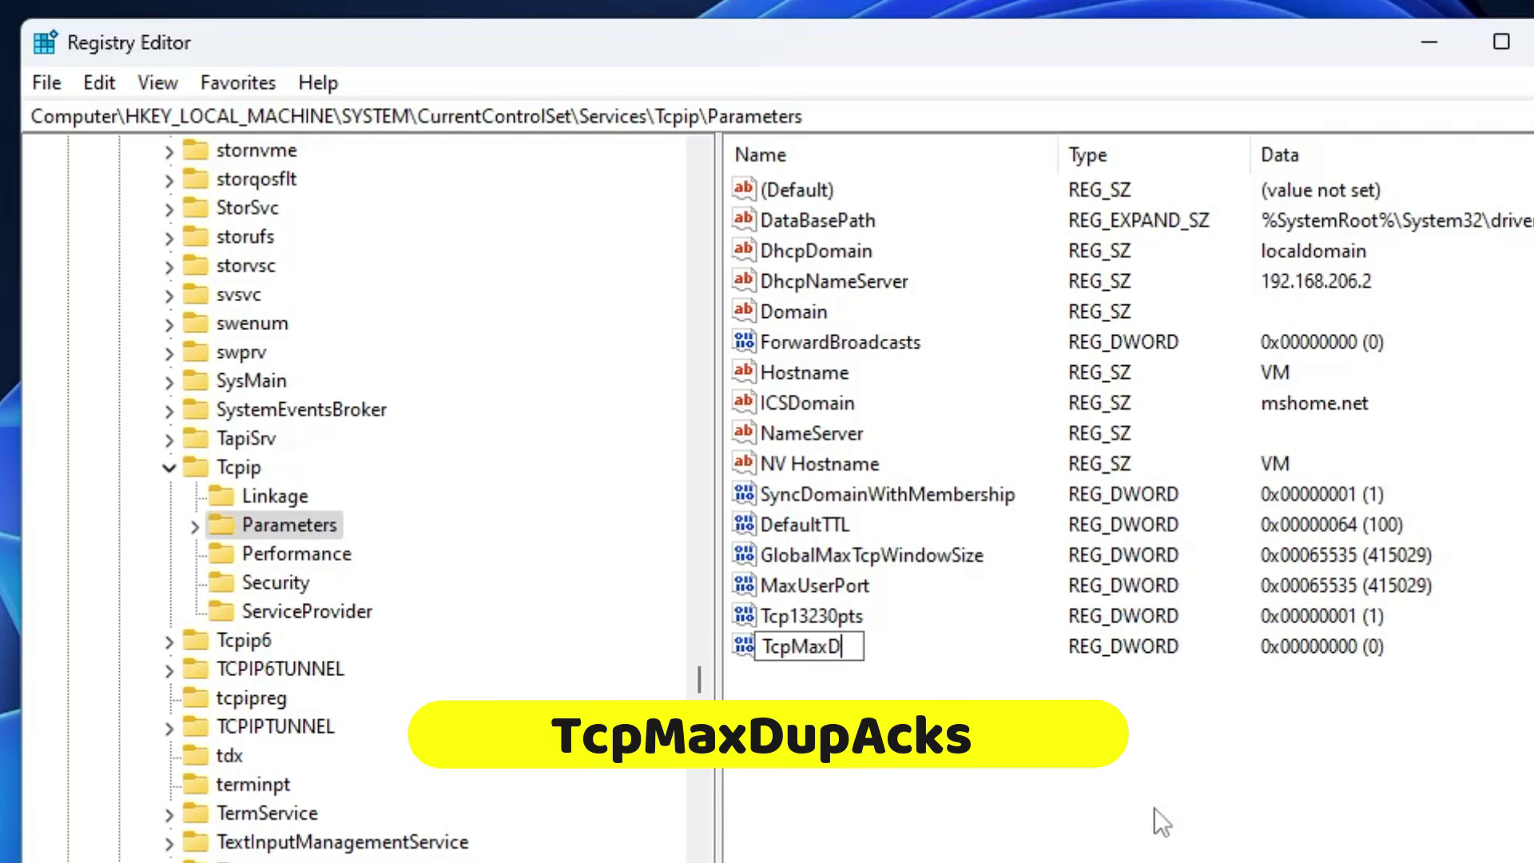
pyautogui.write('upAcks')
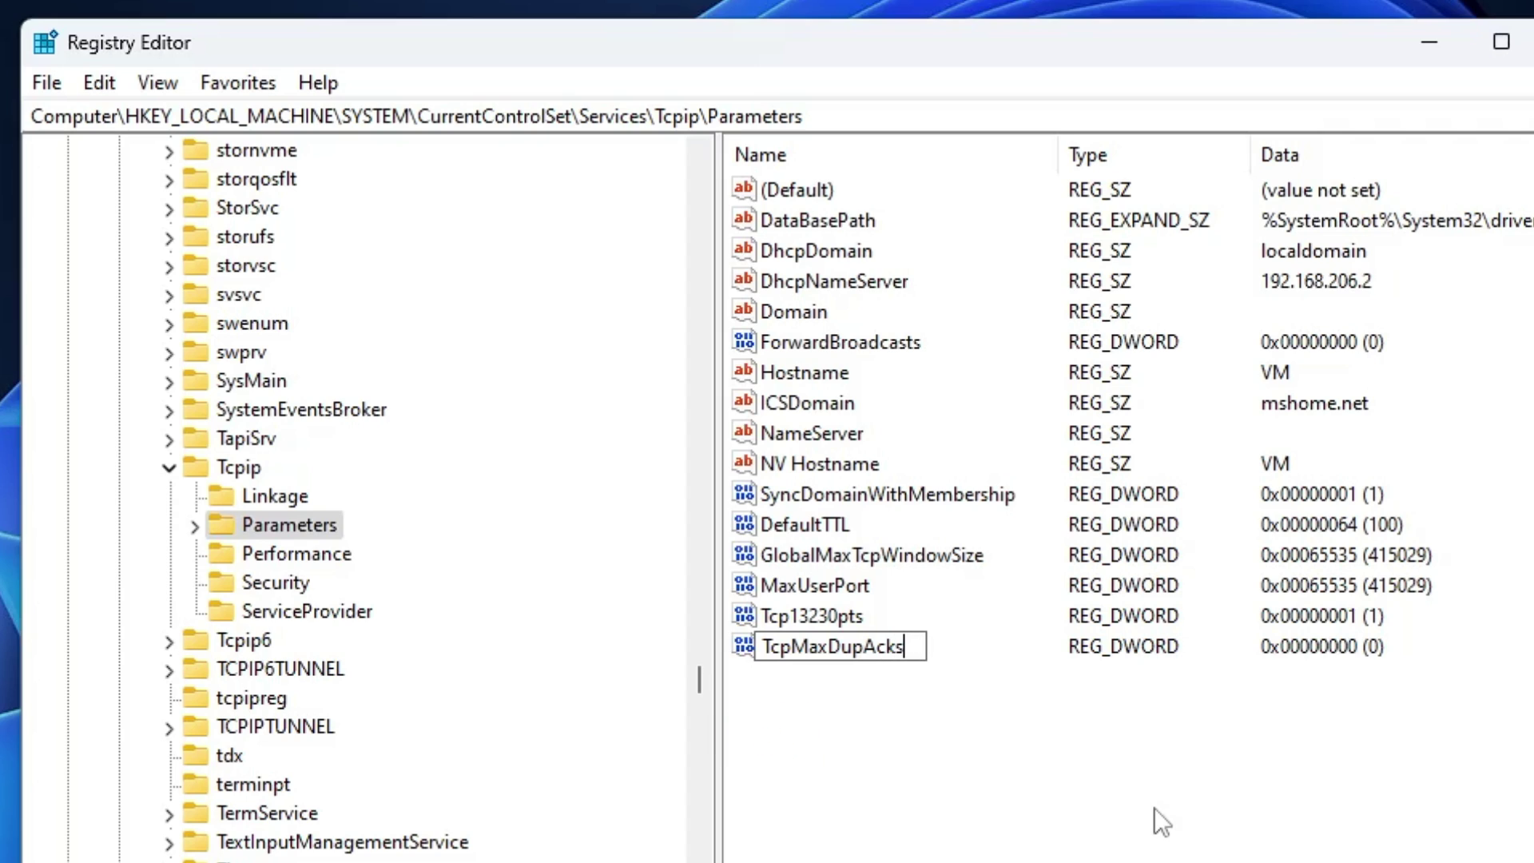
pyautogui.press('Return')
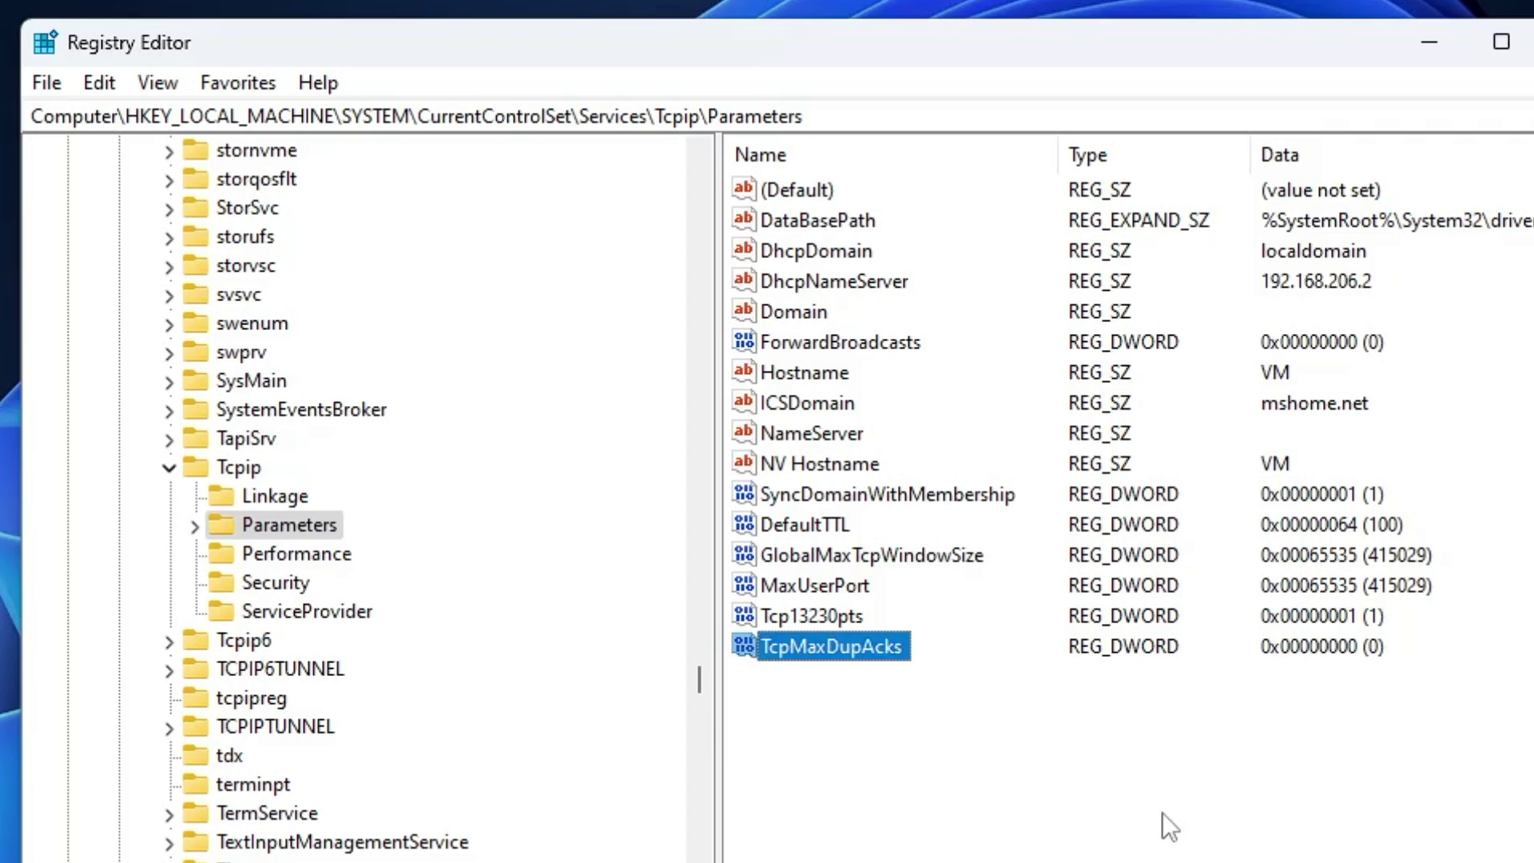
pyautogui.doubleClick(890, 647)
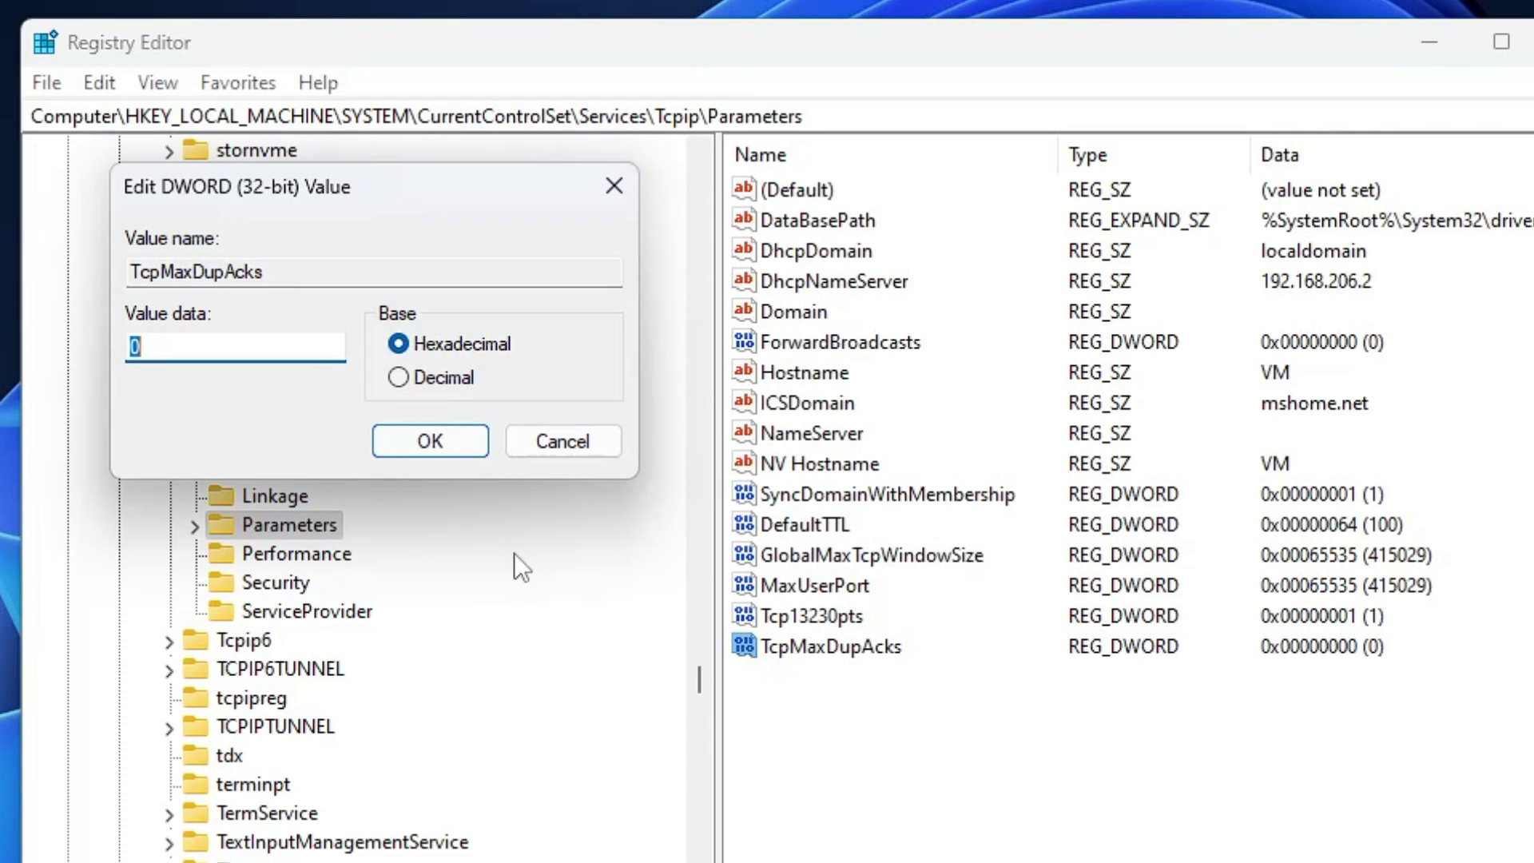
pyautogui.write('2')
pyautogui.click(431, 439)
# Create a DWORD (32-bit) value named TCPTimedWaitDelay in Tcpip\Parameters and set its data to hexadecimal 30.
pyautogui.rightClick(843, 697)
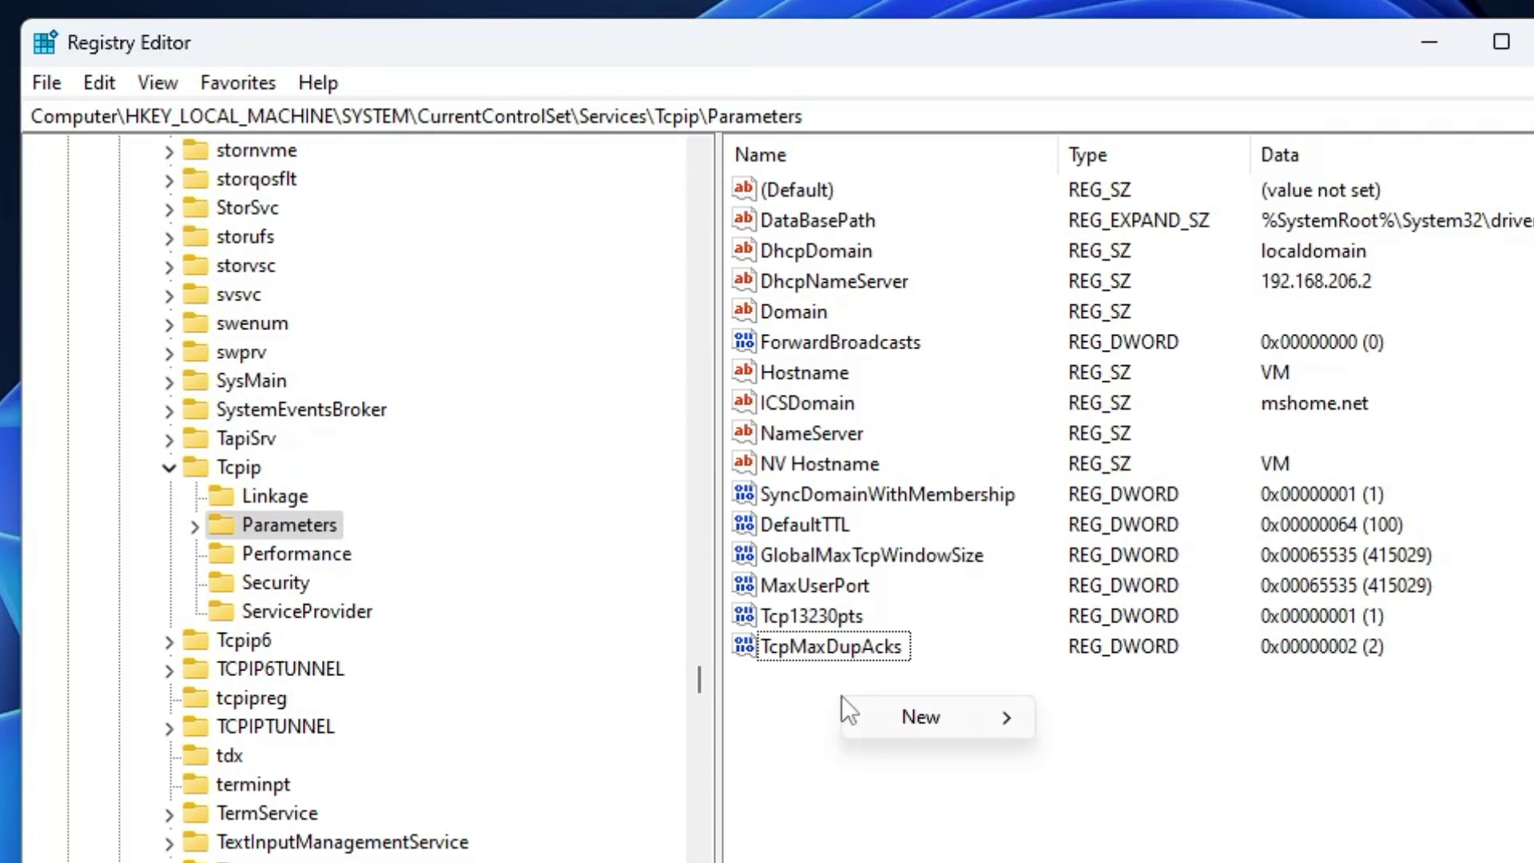
pyautogui.moveTo(908, 716)
pyautogui.click(1139, 831)
pyautogui.write('TCPT')
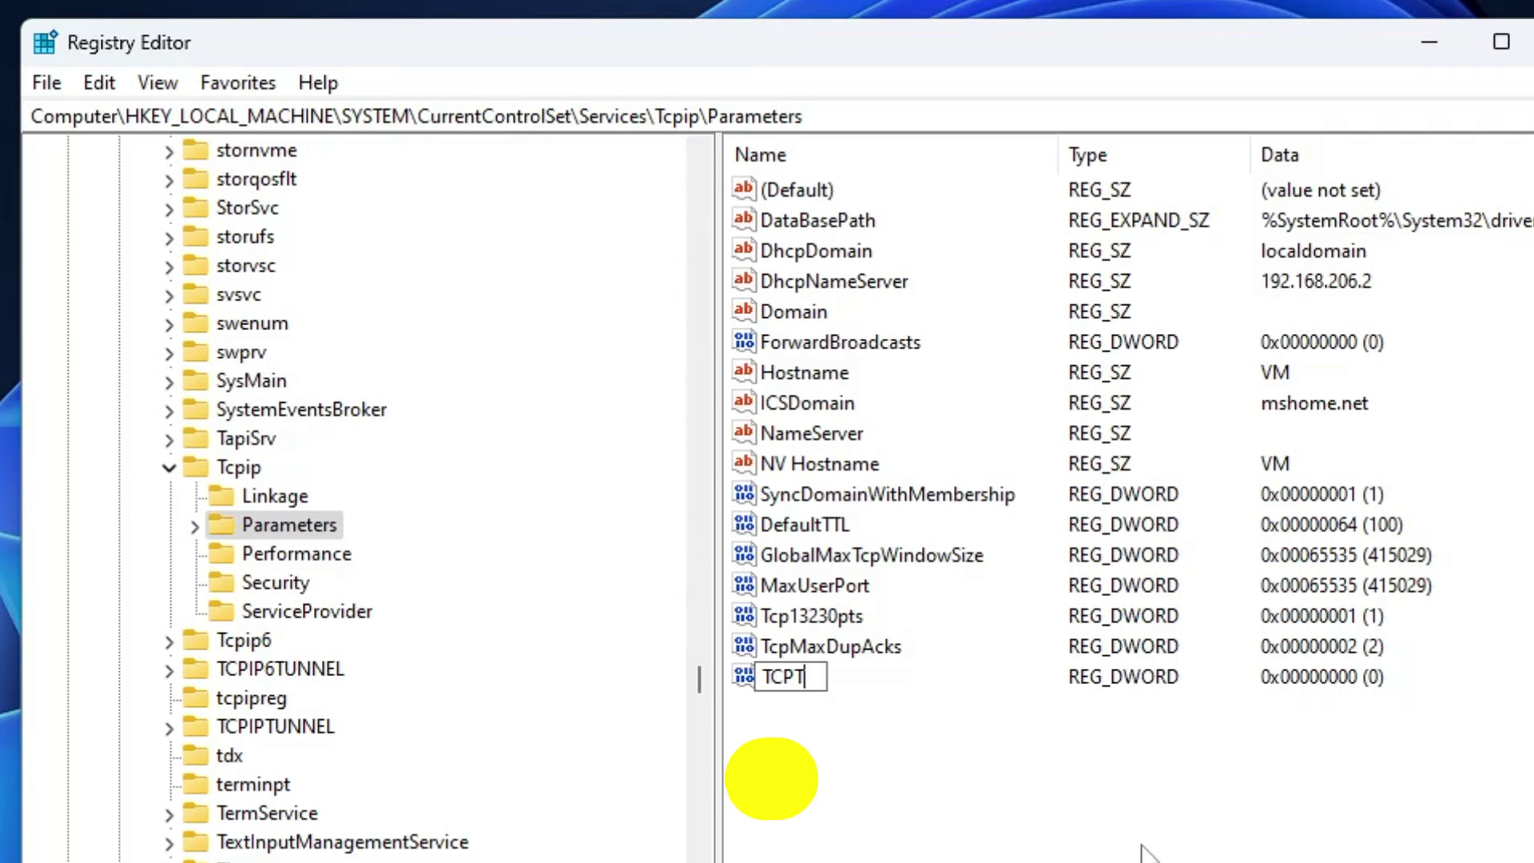
pyautogui.write('imedW')
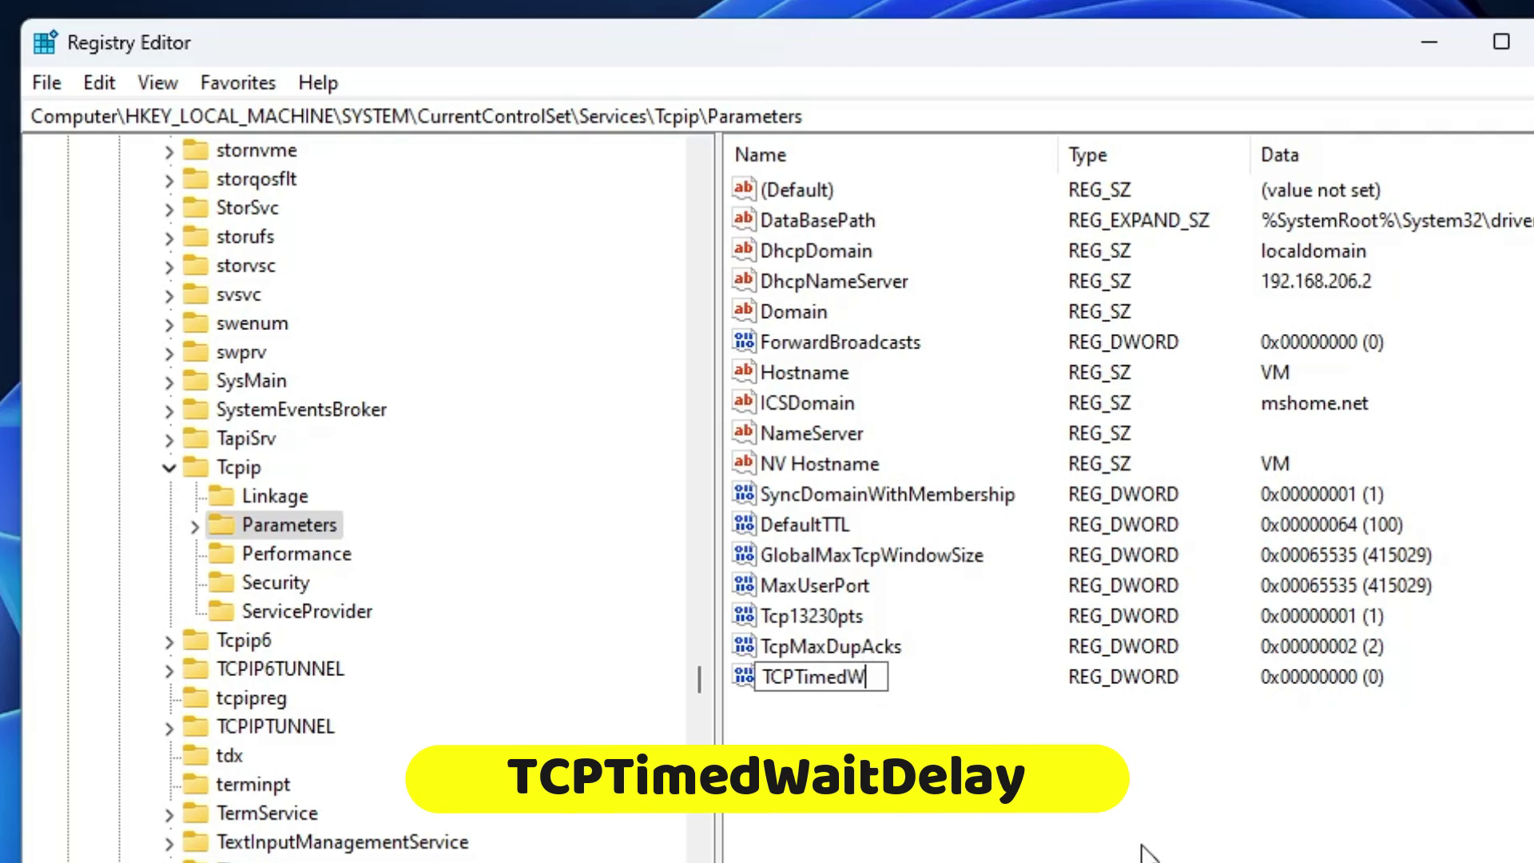
pyautogui.write('aitDelay')
pyautogui.press('Return')
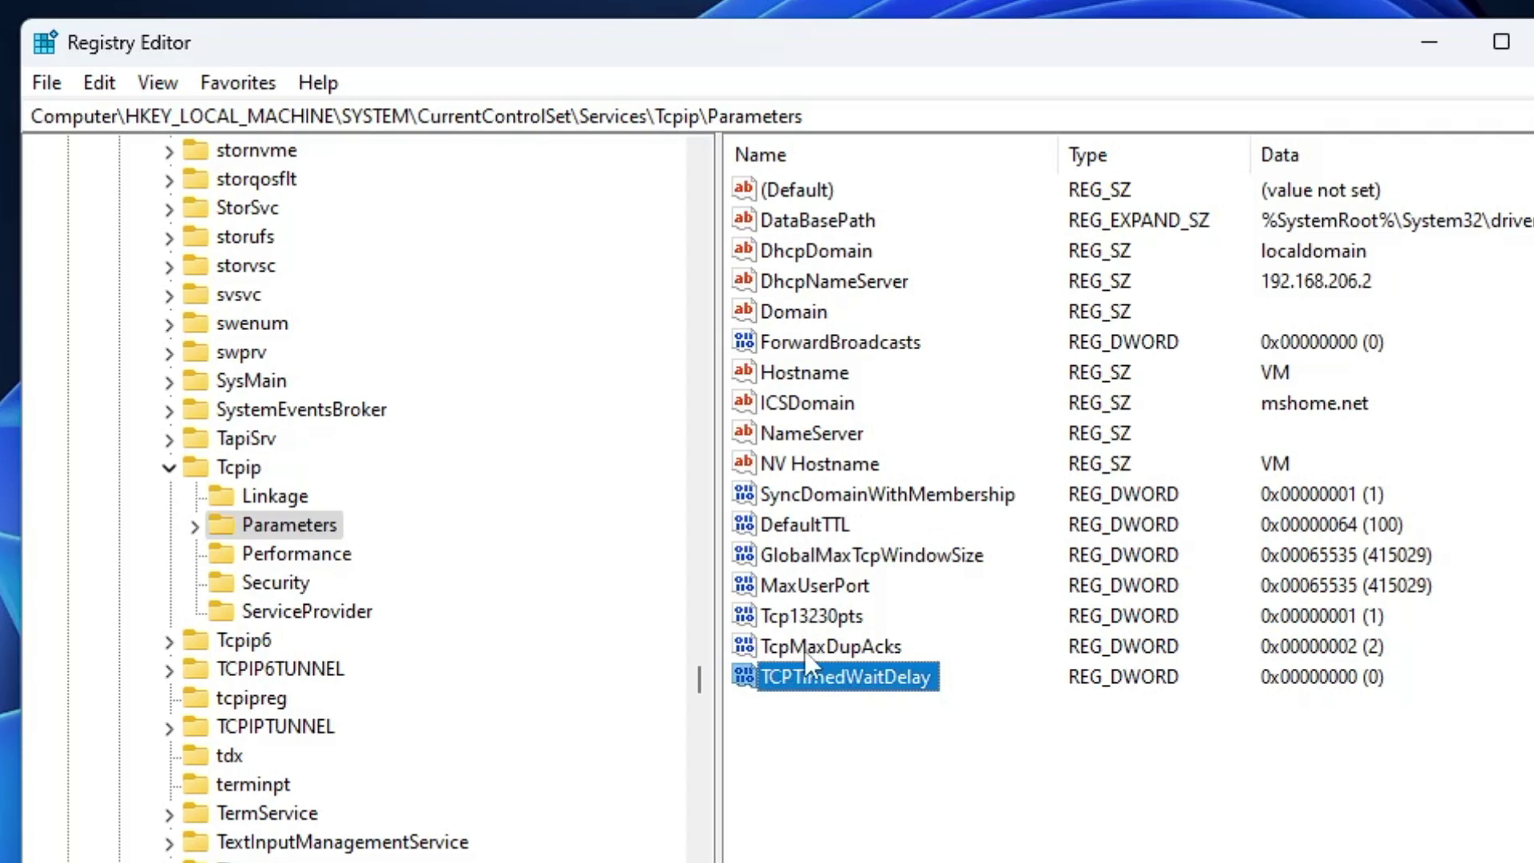
pyautogui.doubleClick(852, 676)
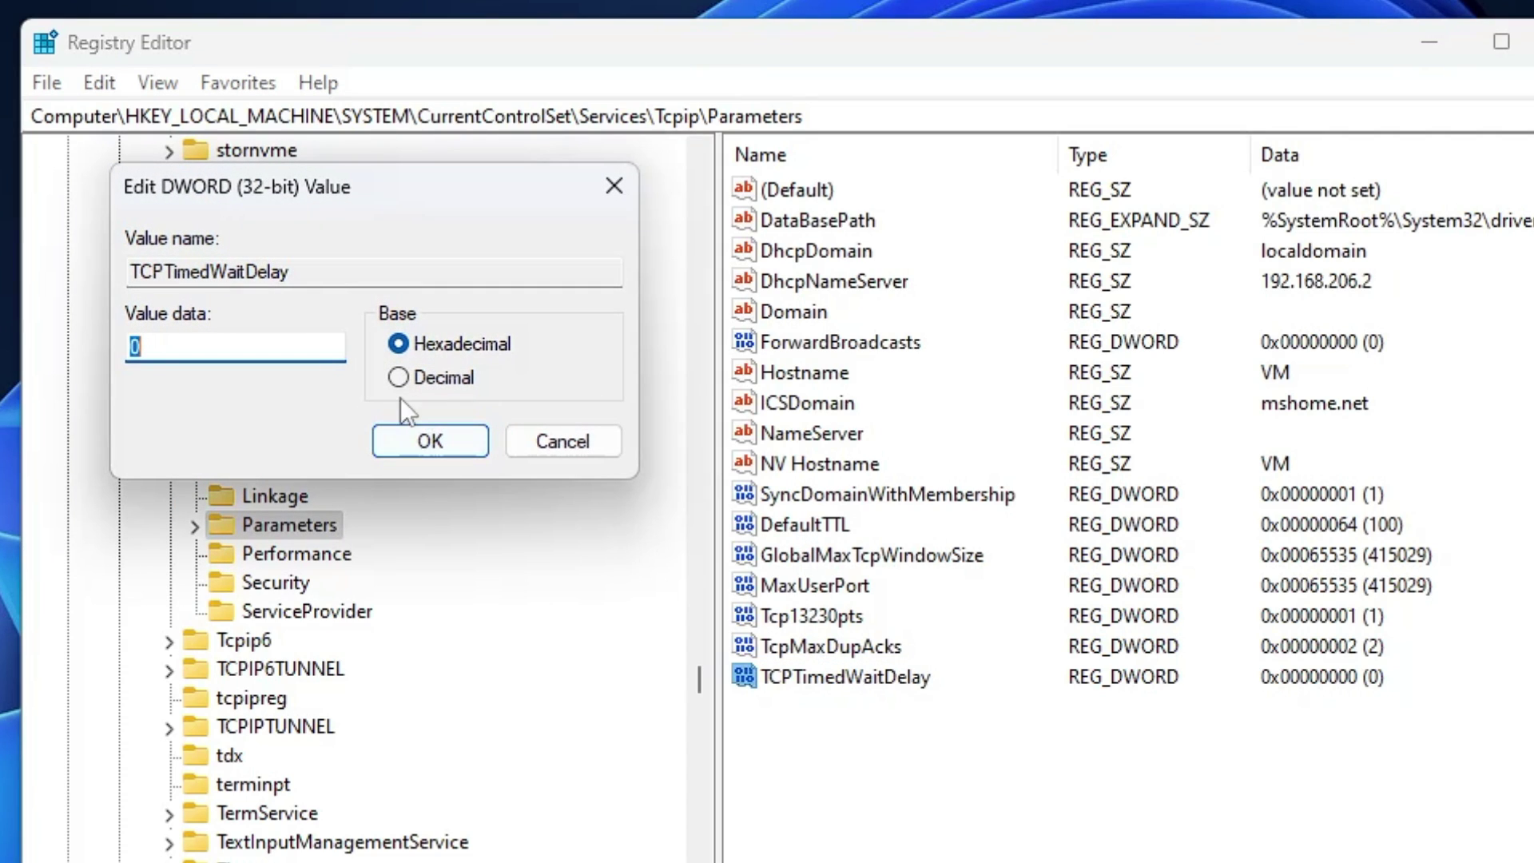
pyautogui.write('30')
pyautogui.click(453, 454)
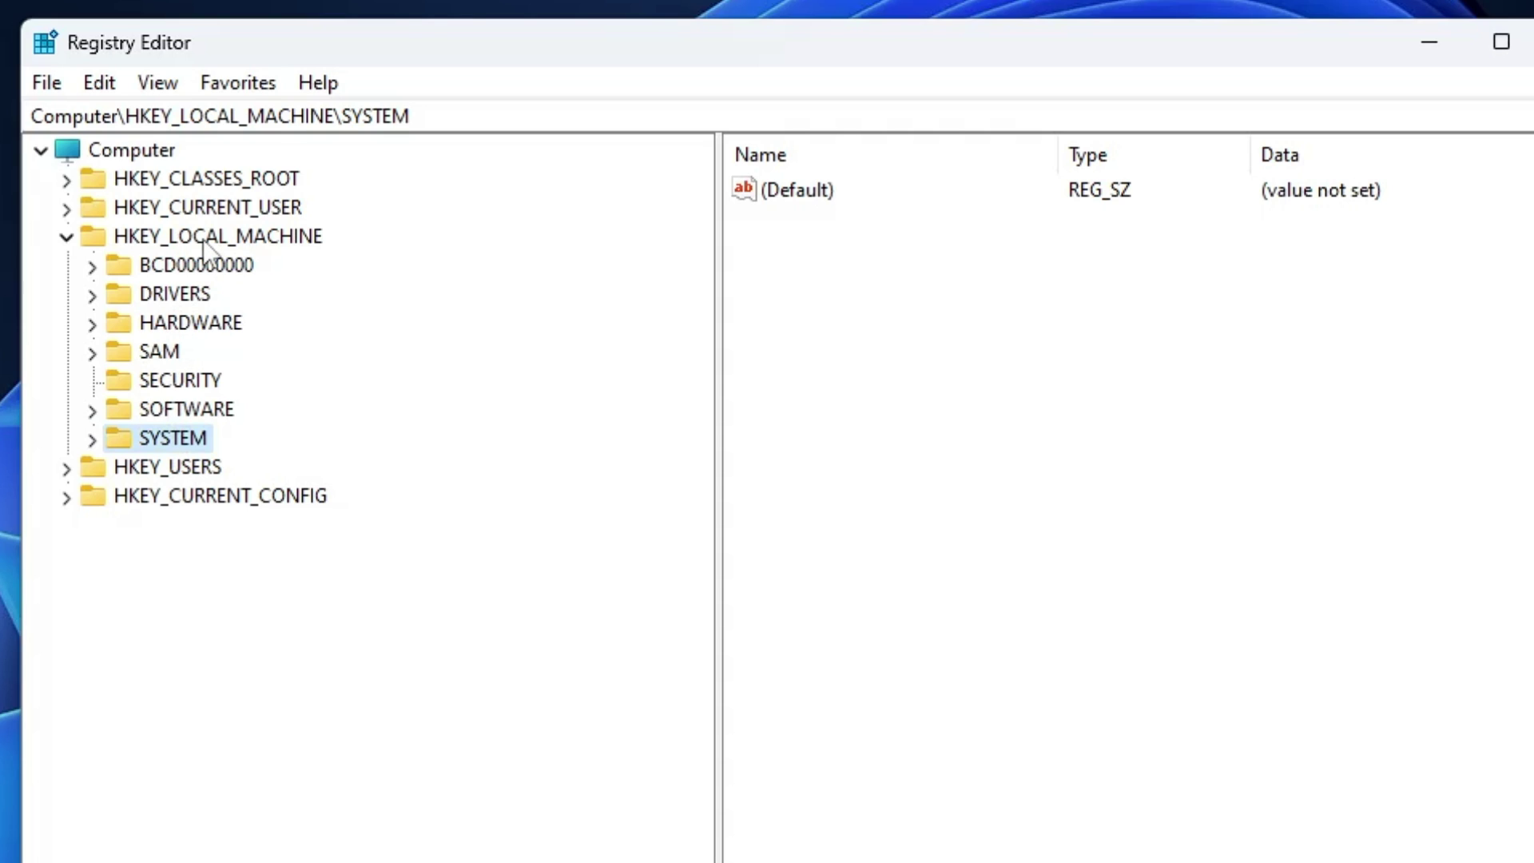
# Expand the registry tree to HKEY_LOCAL_MACHINE\SOFTWARE\Microsoft\Windows NT\CurrentVersion.
pyautogui.doubleClick(174, 409)
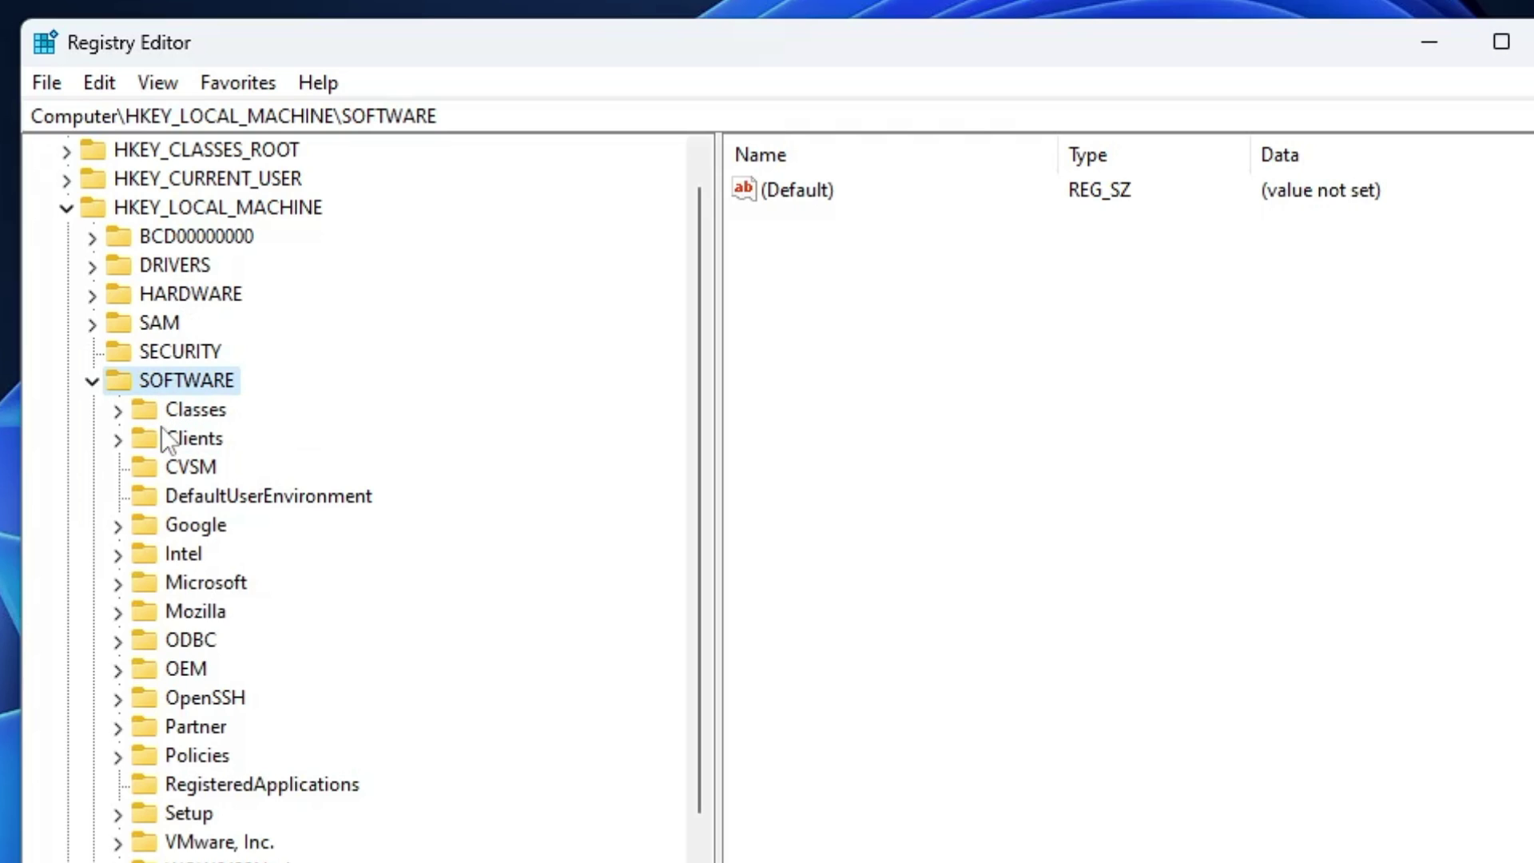
pyautogui.scroll(-1, 246, 727)
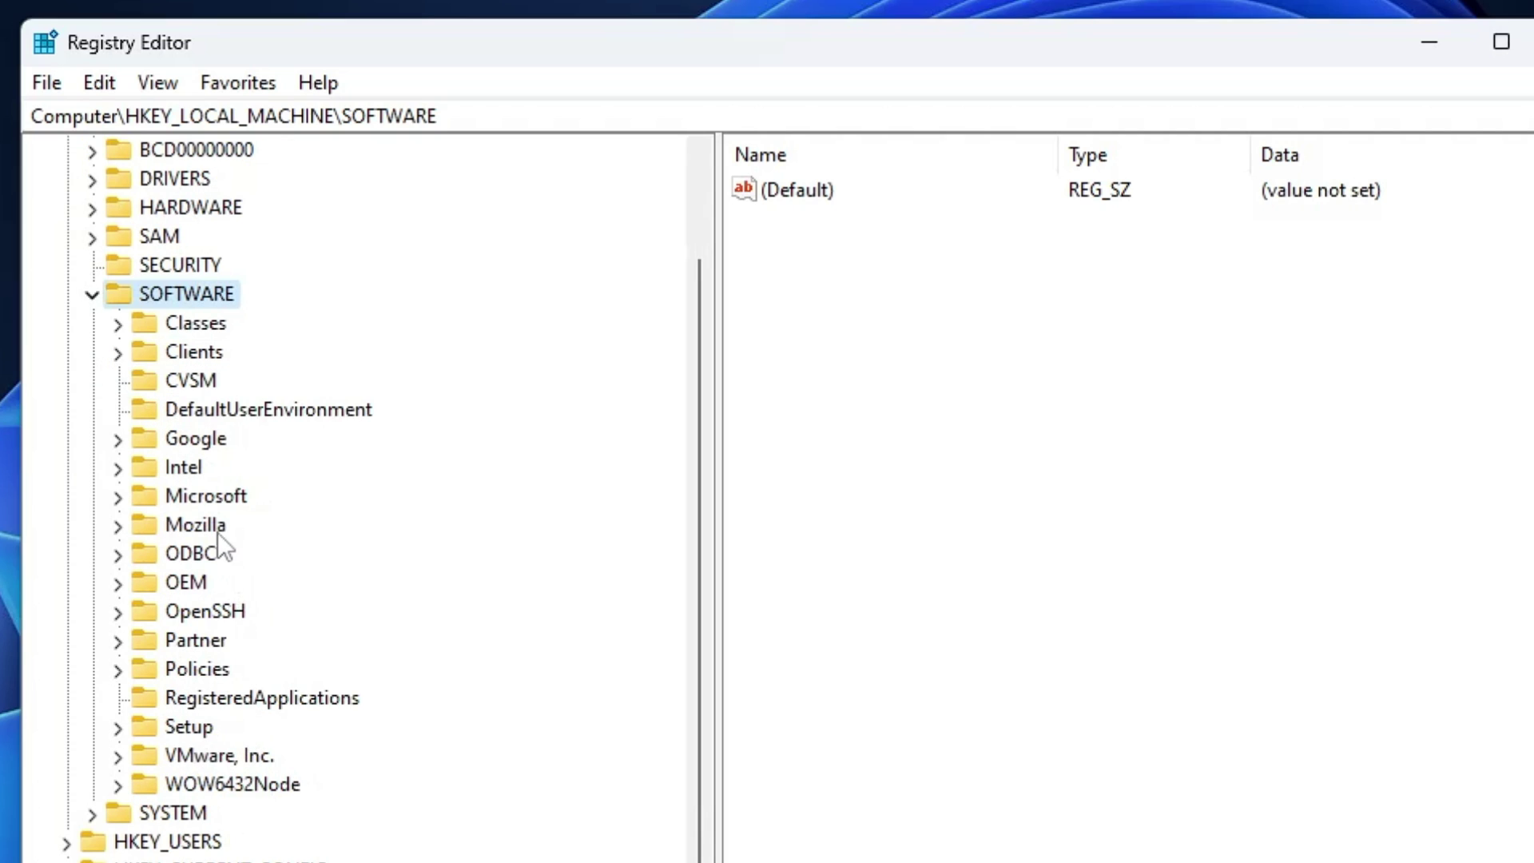
pyautogui.doubleClick(213, 497)
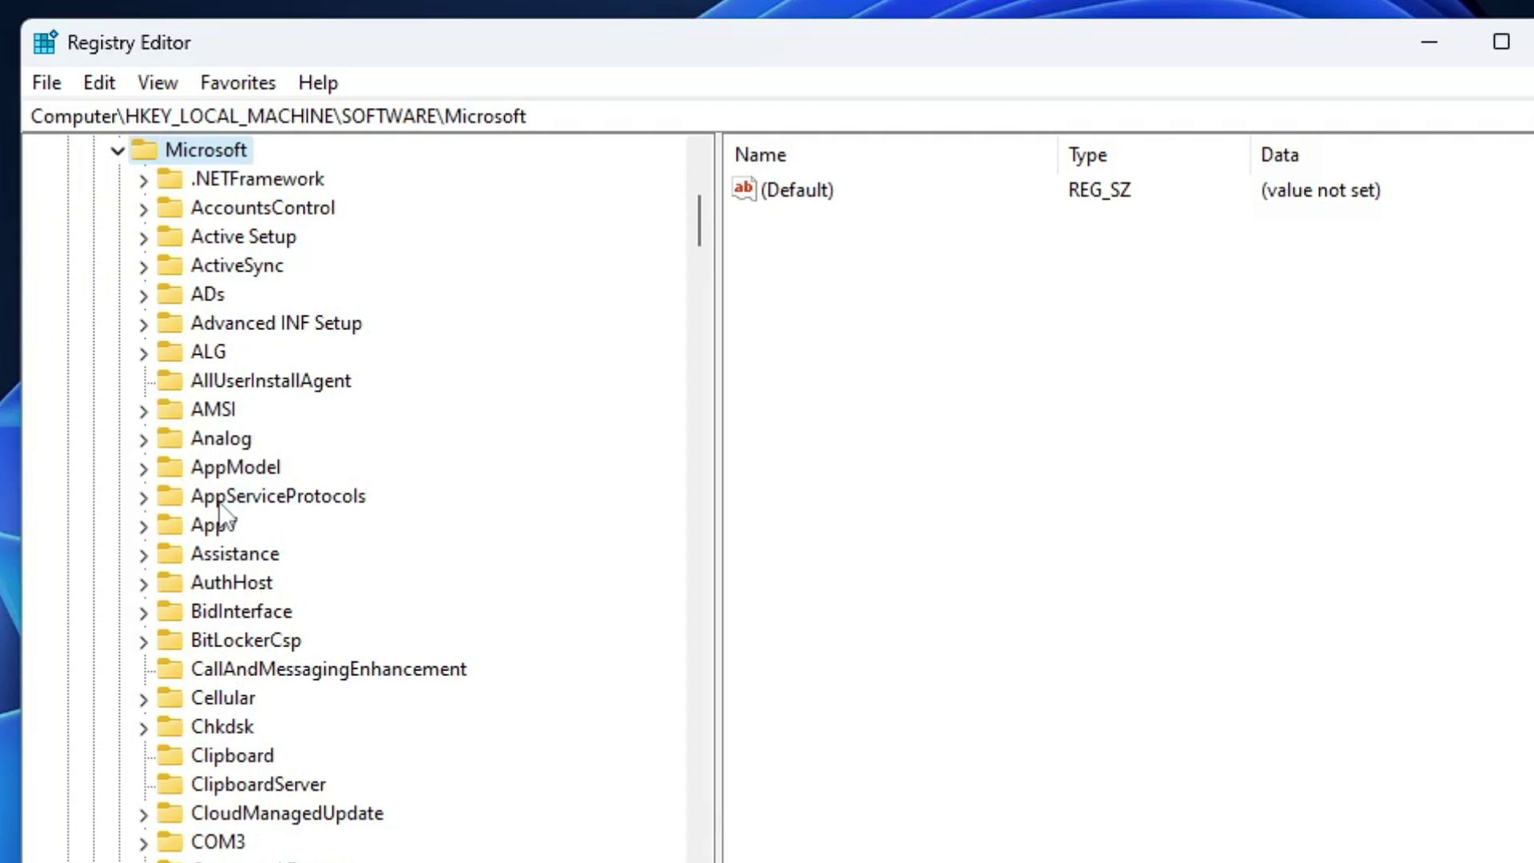
pyautogui.scroll(-2, 264, 537)
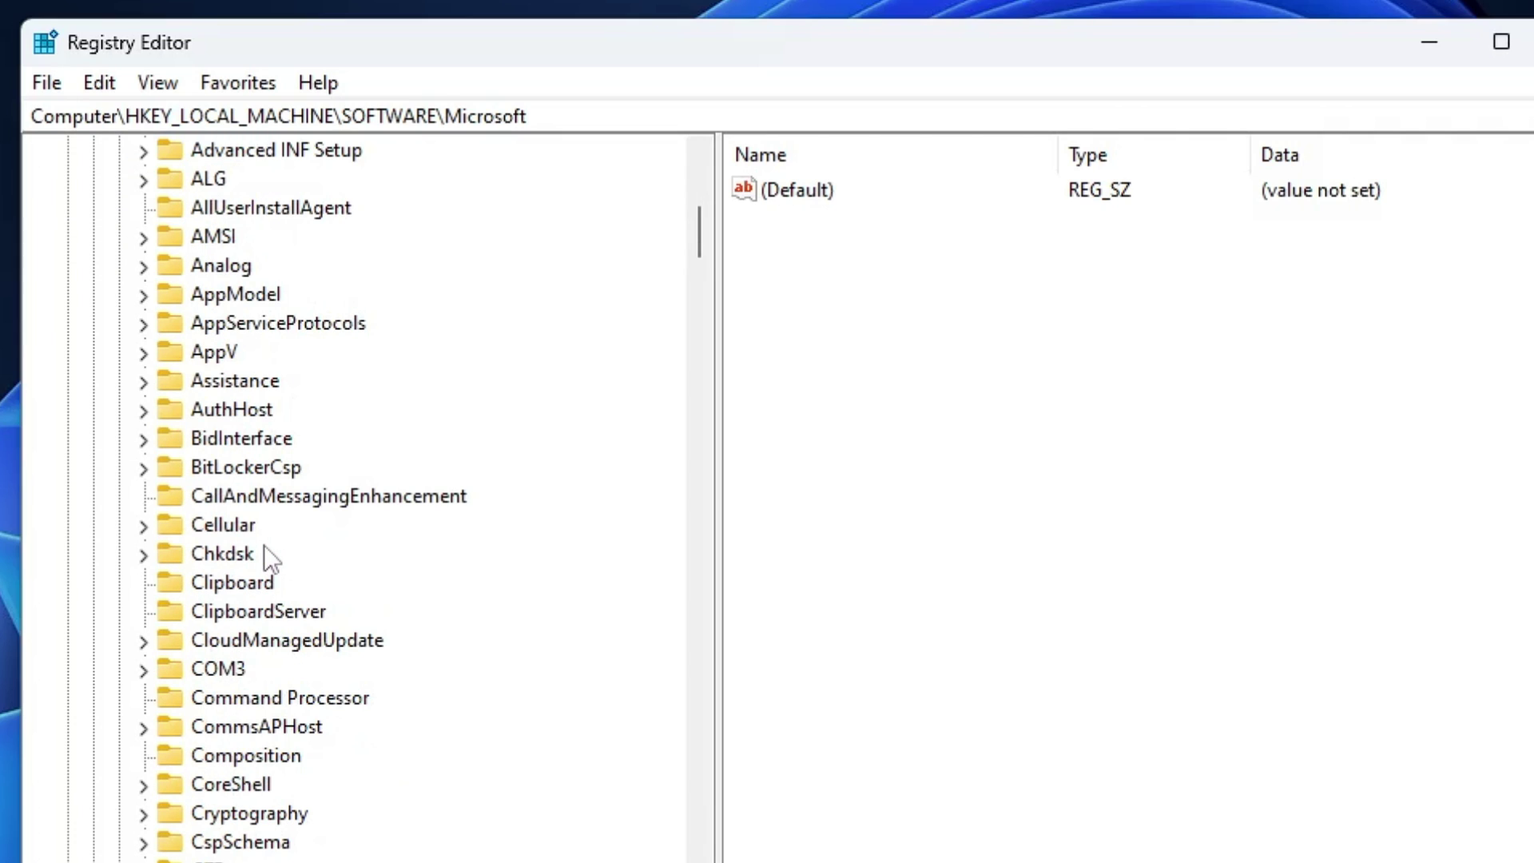
pyautogui.press('w')
pyautogui.scroll(-4, 199, 581)
pyautogui.scroll(-4, 225, 582)
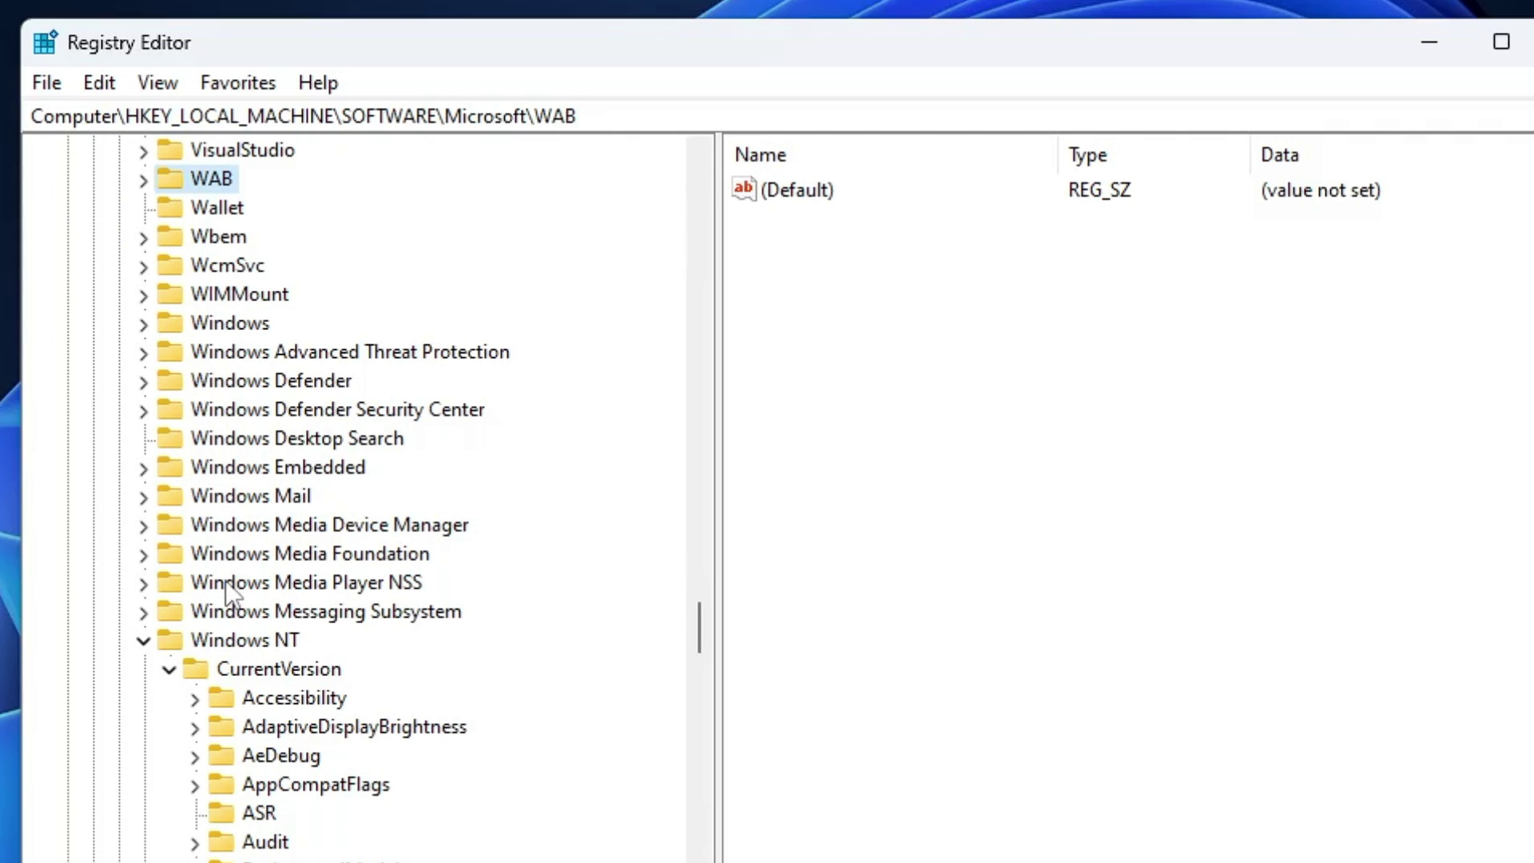
pyautogui.scroll(-2, 230, 574)
pyautogui.doubleClick(265, 467)
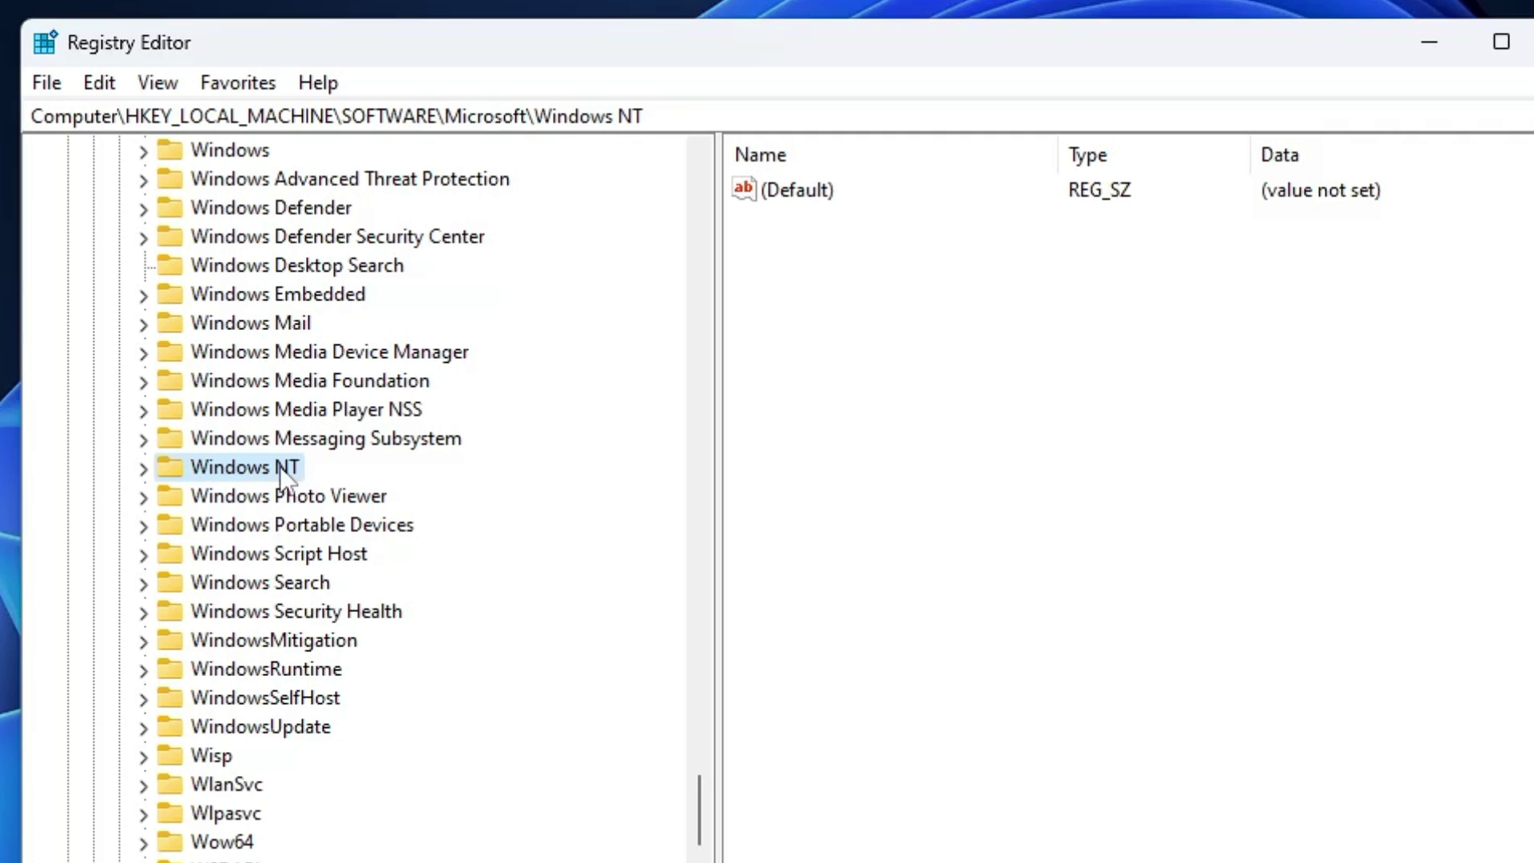
pyautogui.doubleClick(280, 466)
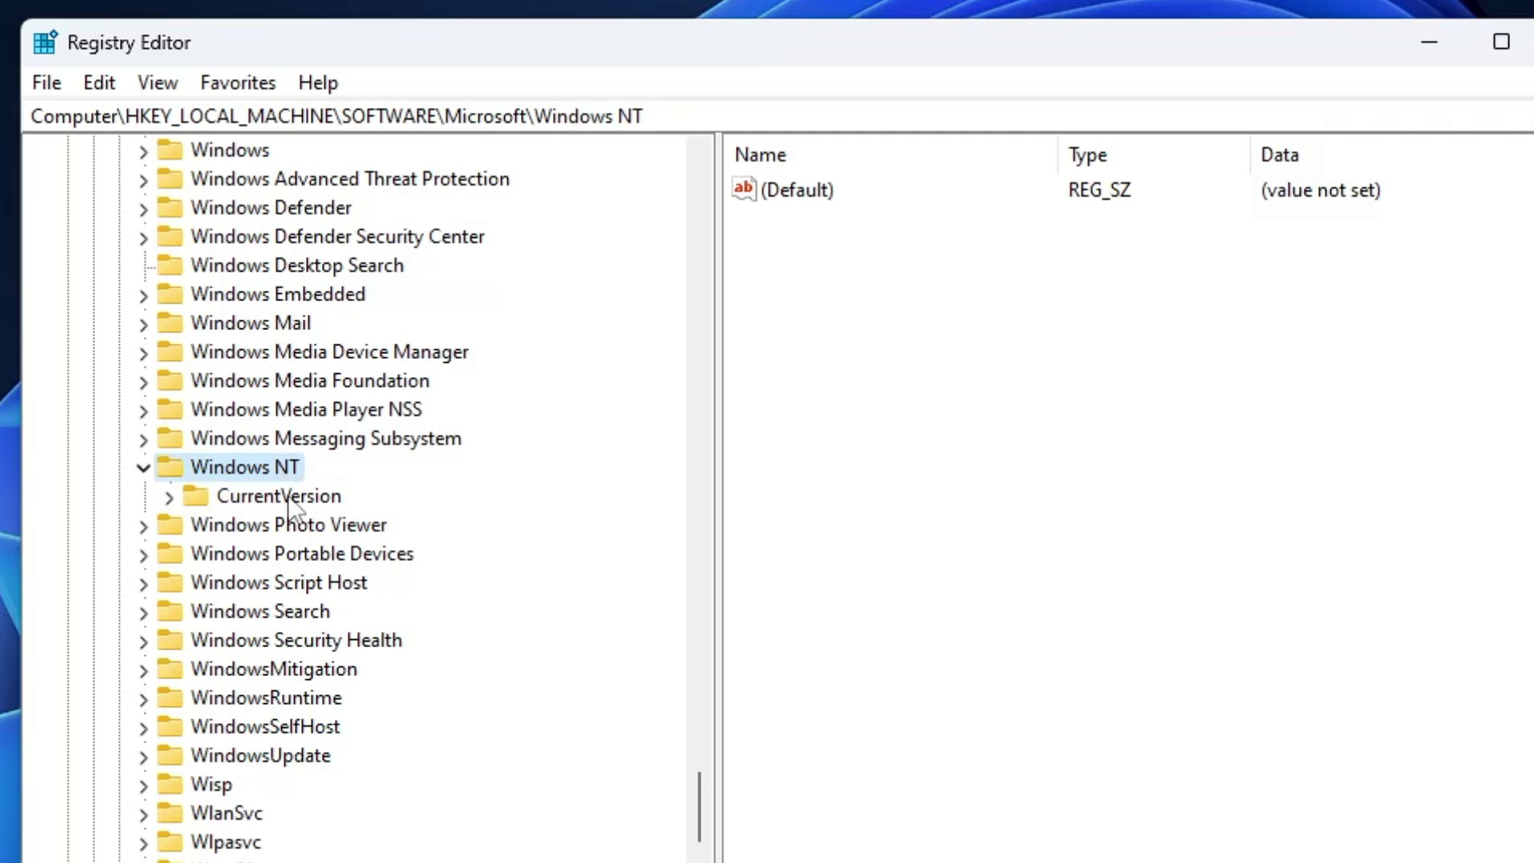
pyautogui.doubleClick(290, 497)
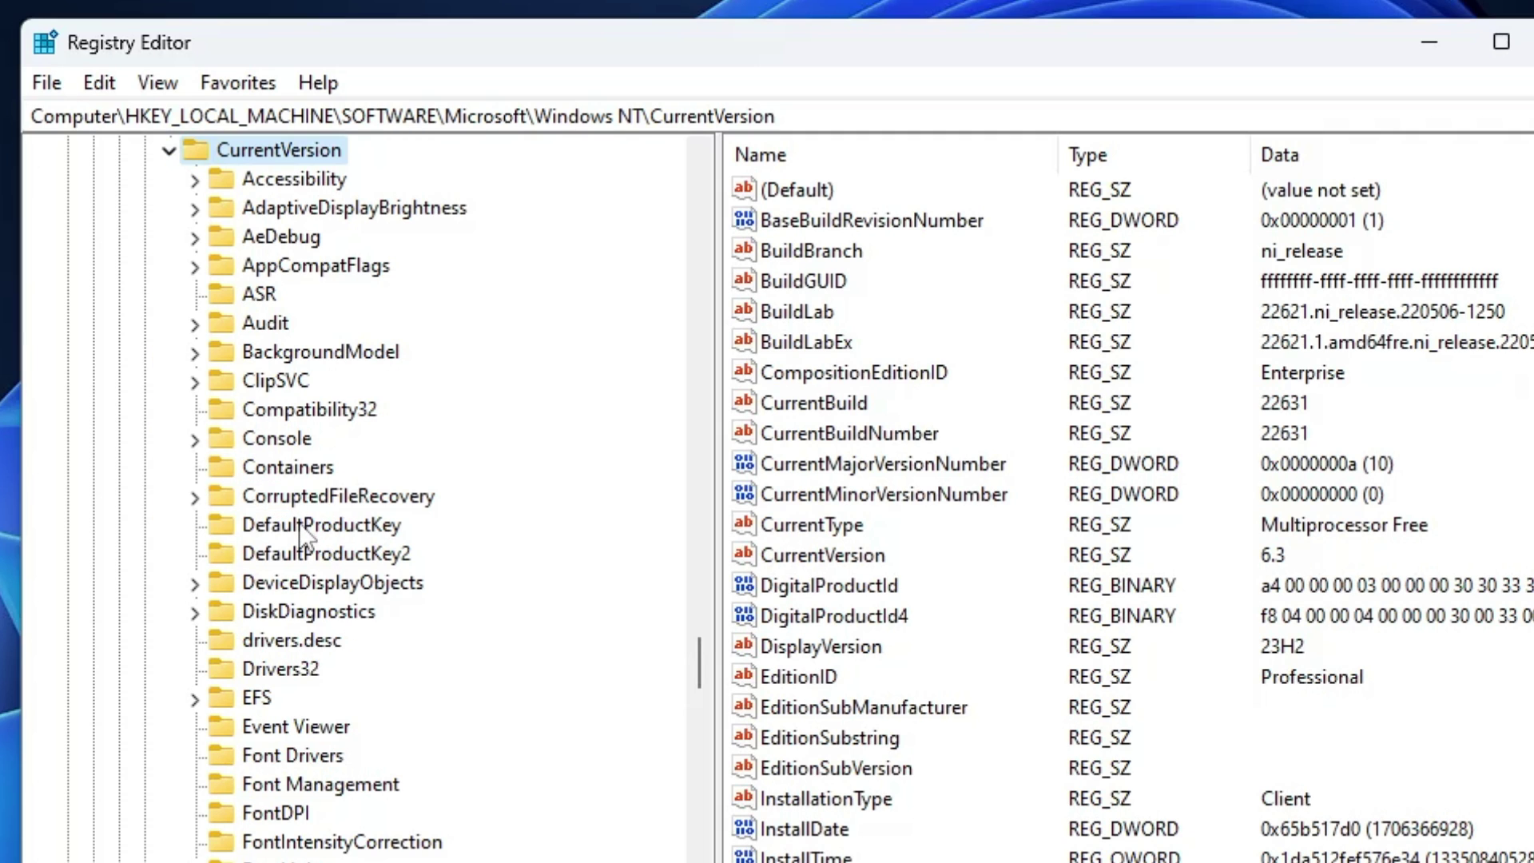
# Create a new key under Image File Execution Options in Windows NT\CurrentVersion.
pyautogui.click(326, 589)
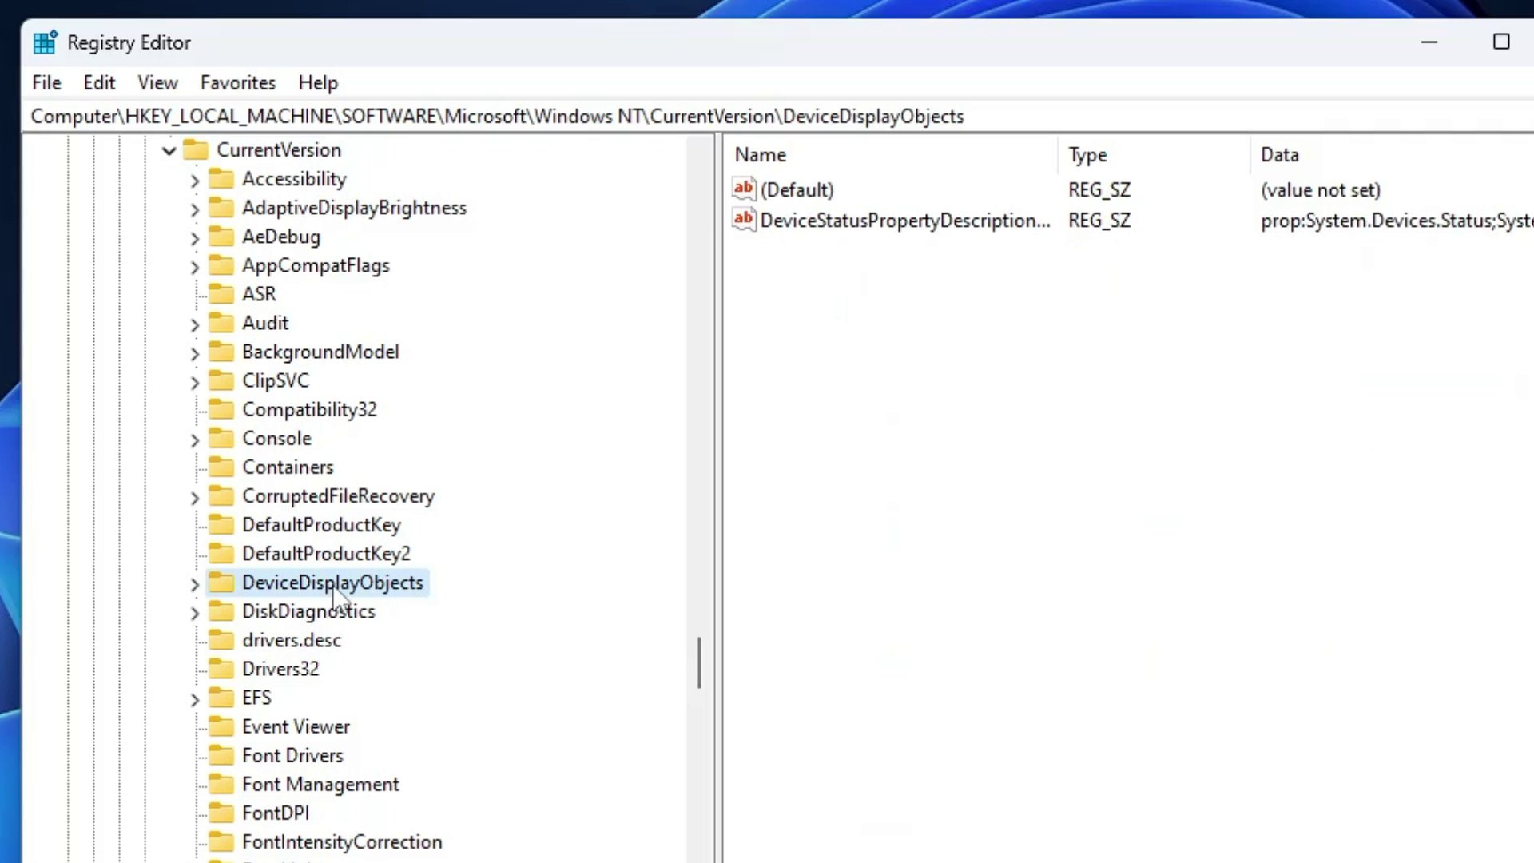
pyautogui.press('i')
pyautogui.scroll(-8, 331, 612)
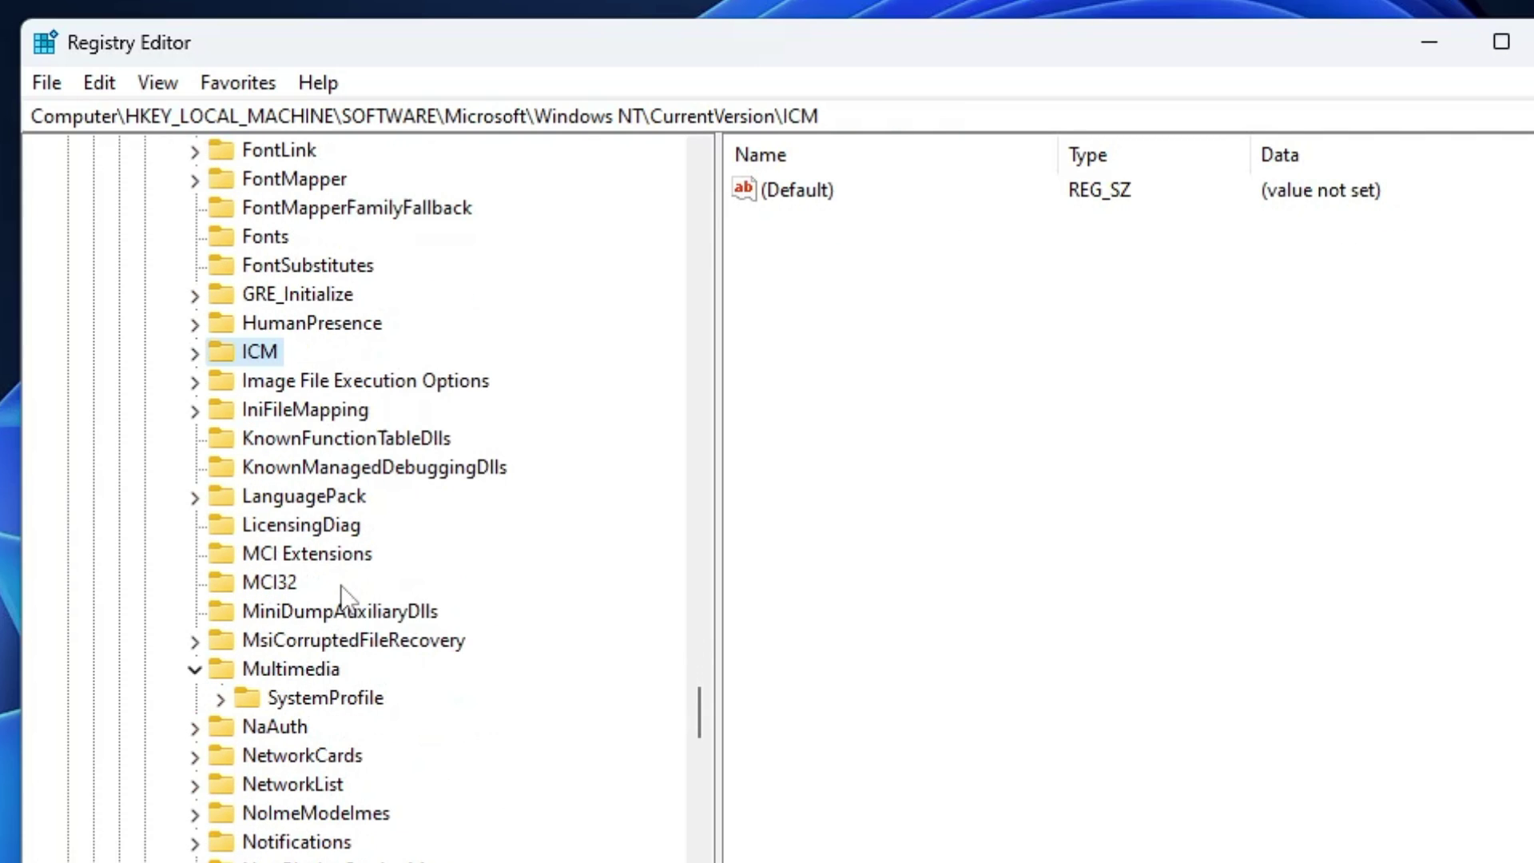
pyautogui.click(308, 382)
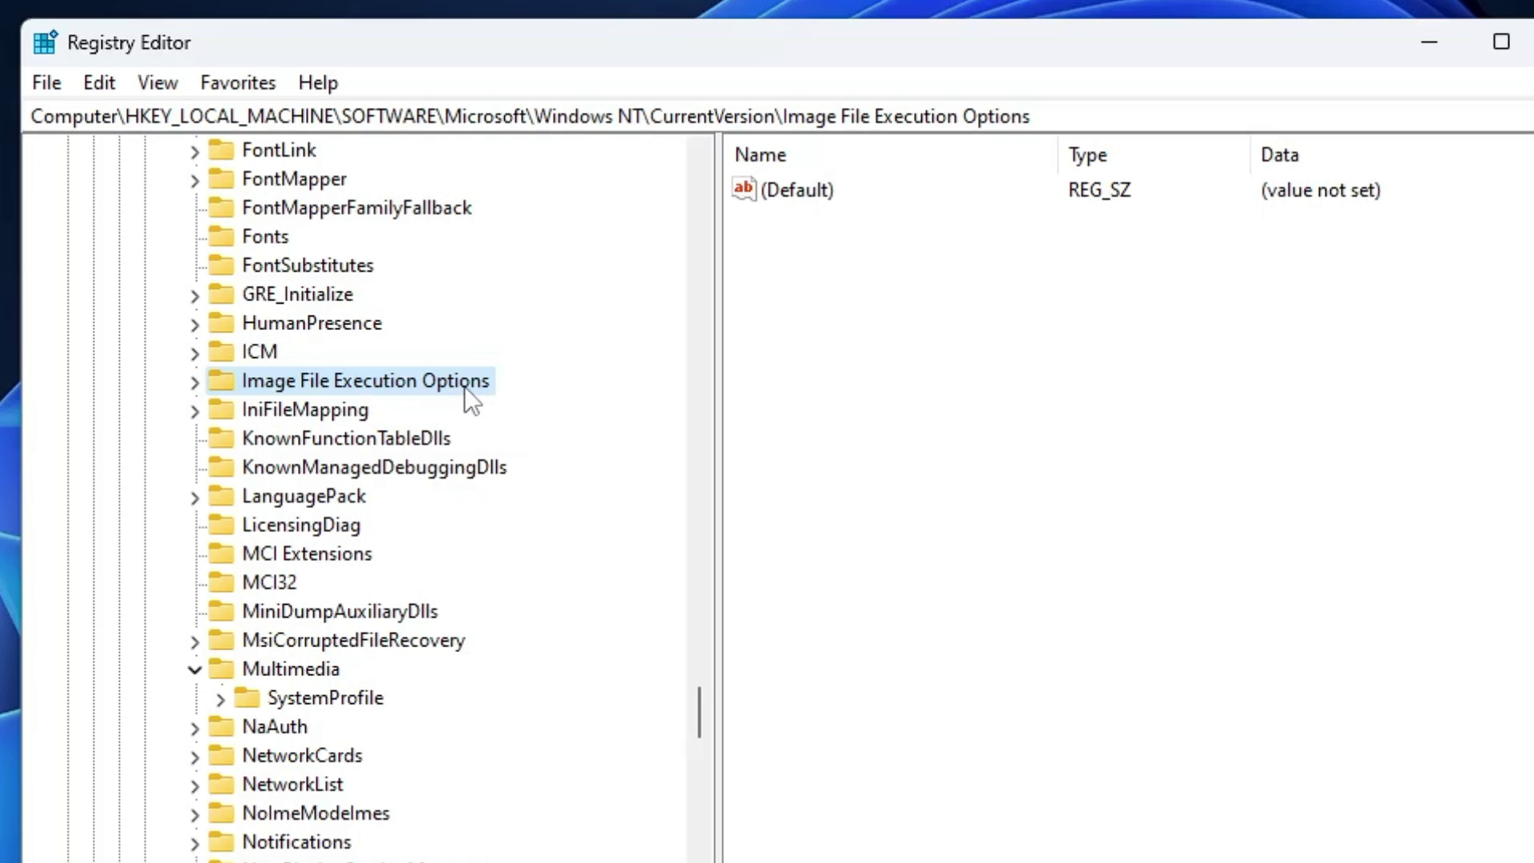
pyautogui.rightClick(378, 383)
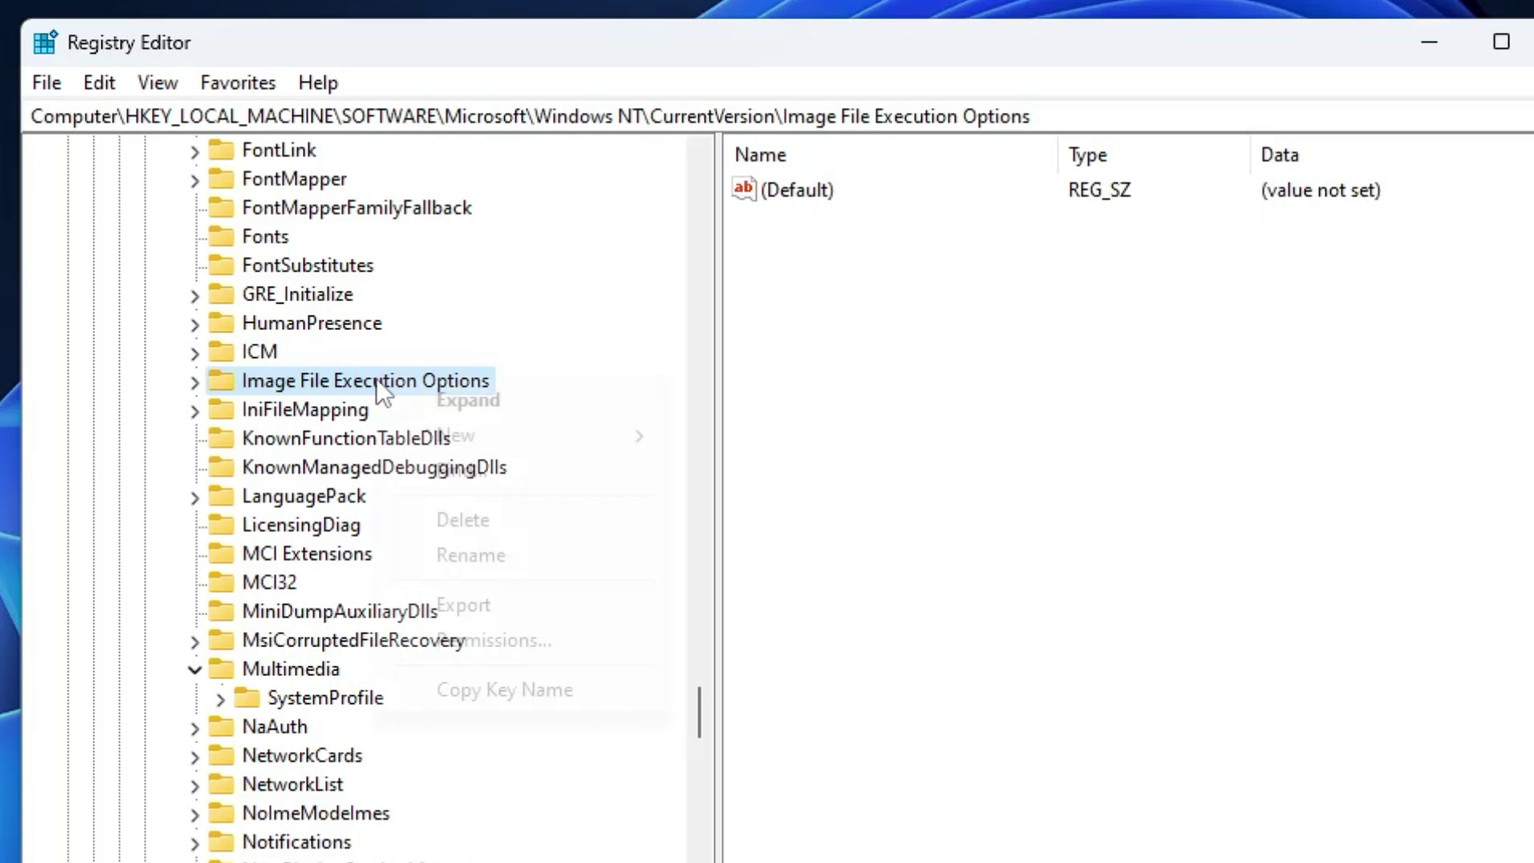
pyautogui.moveTo(477, 436)
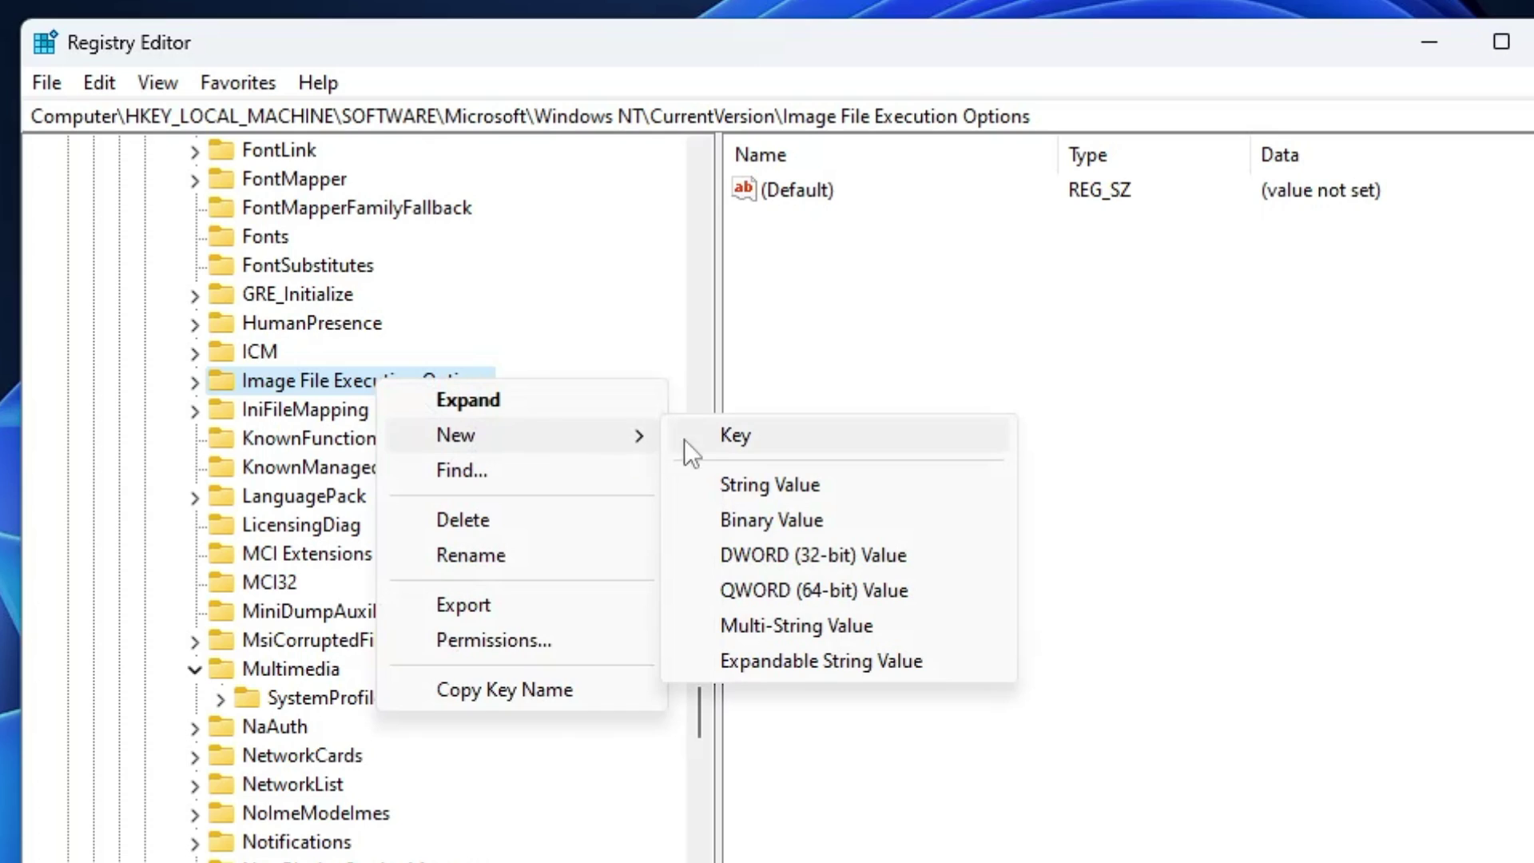
pyautogui.click(756, 441)
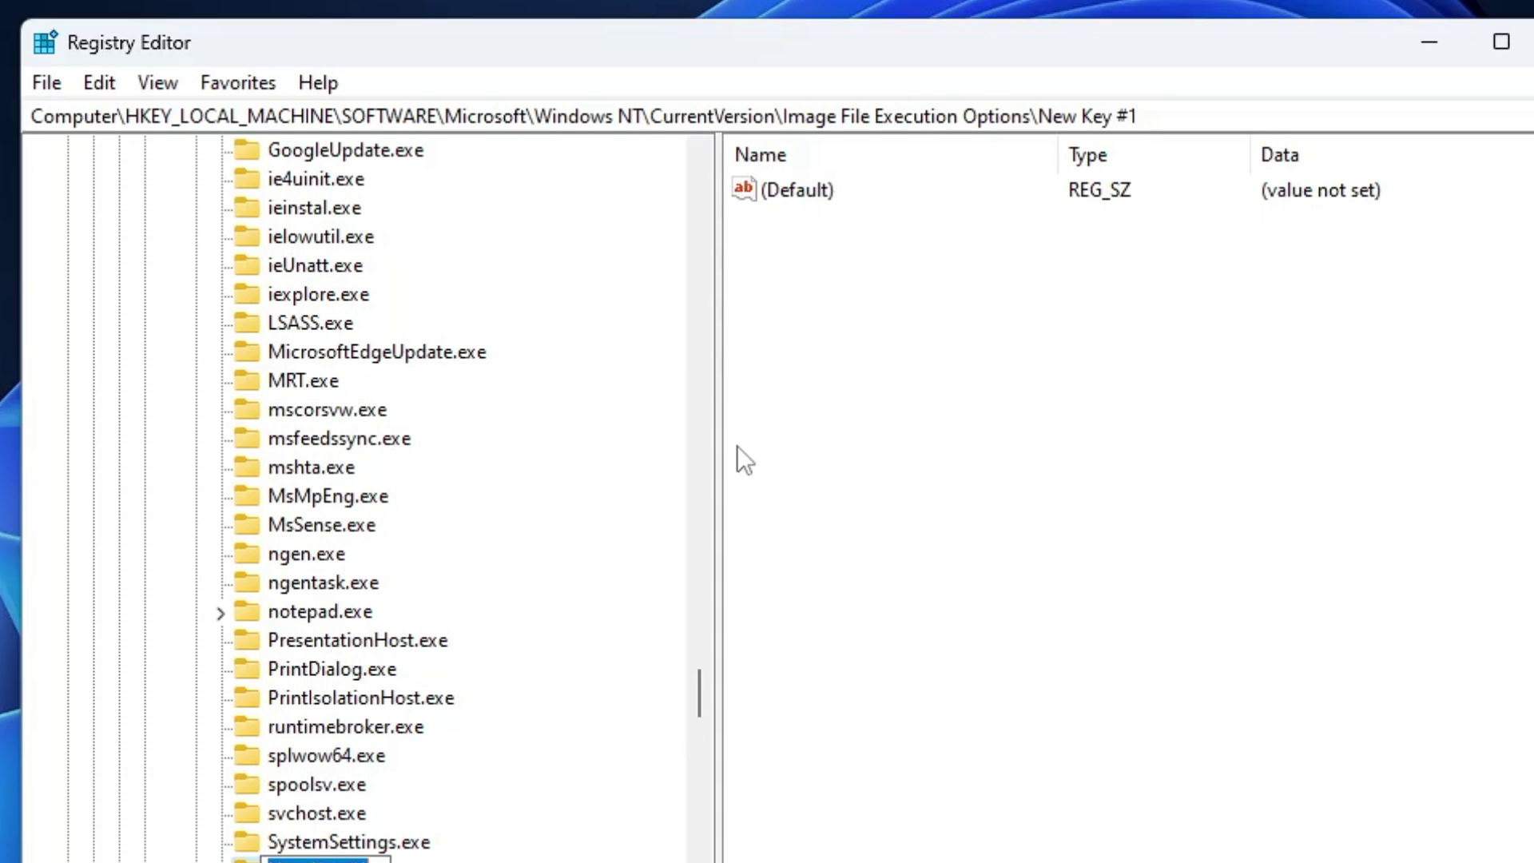
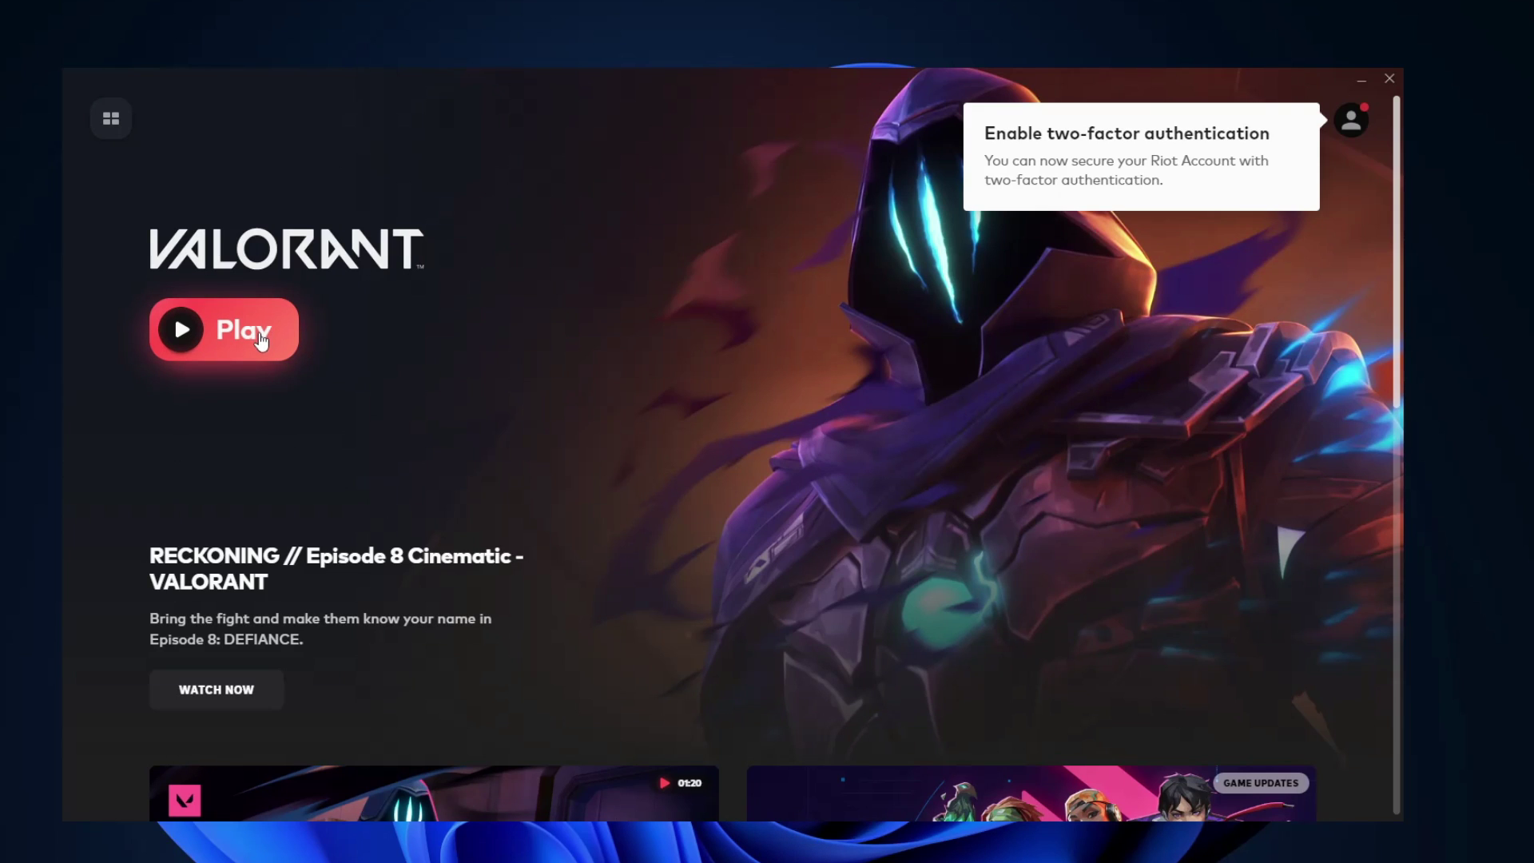
# Launch VALORANT from its game launcher and open Task Manager while the game is running.
pyautogui.click(263, 335)
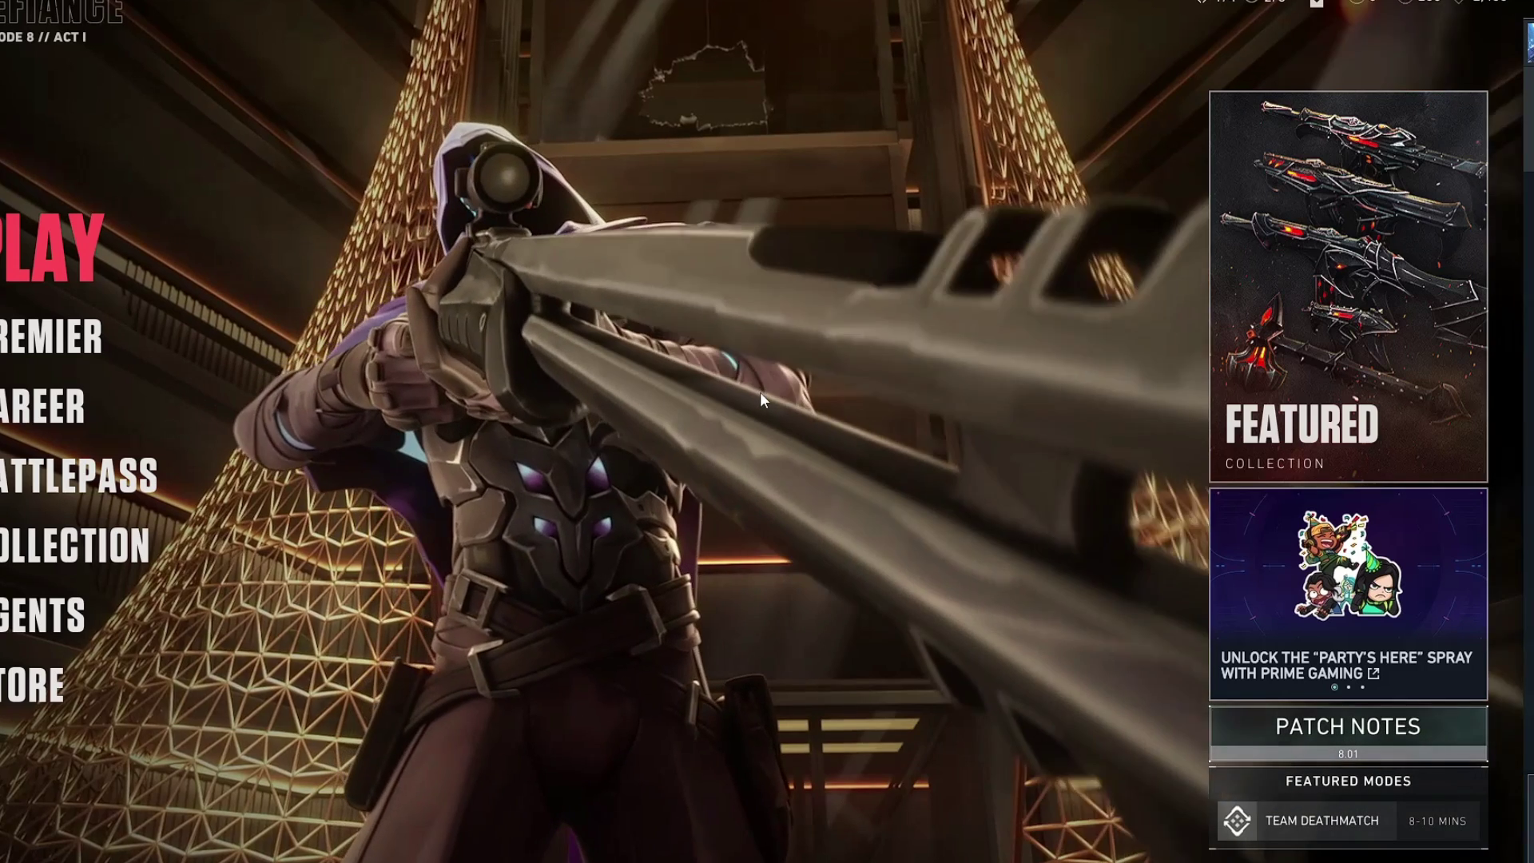
pyautogui.press('super')
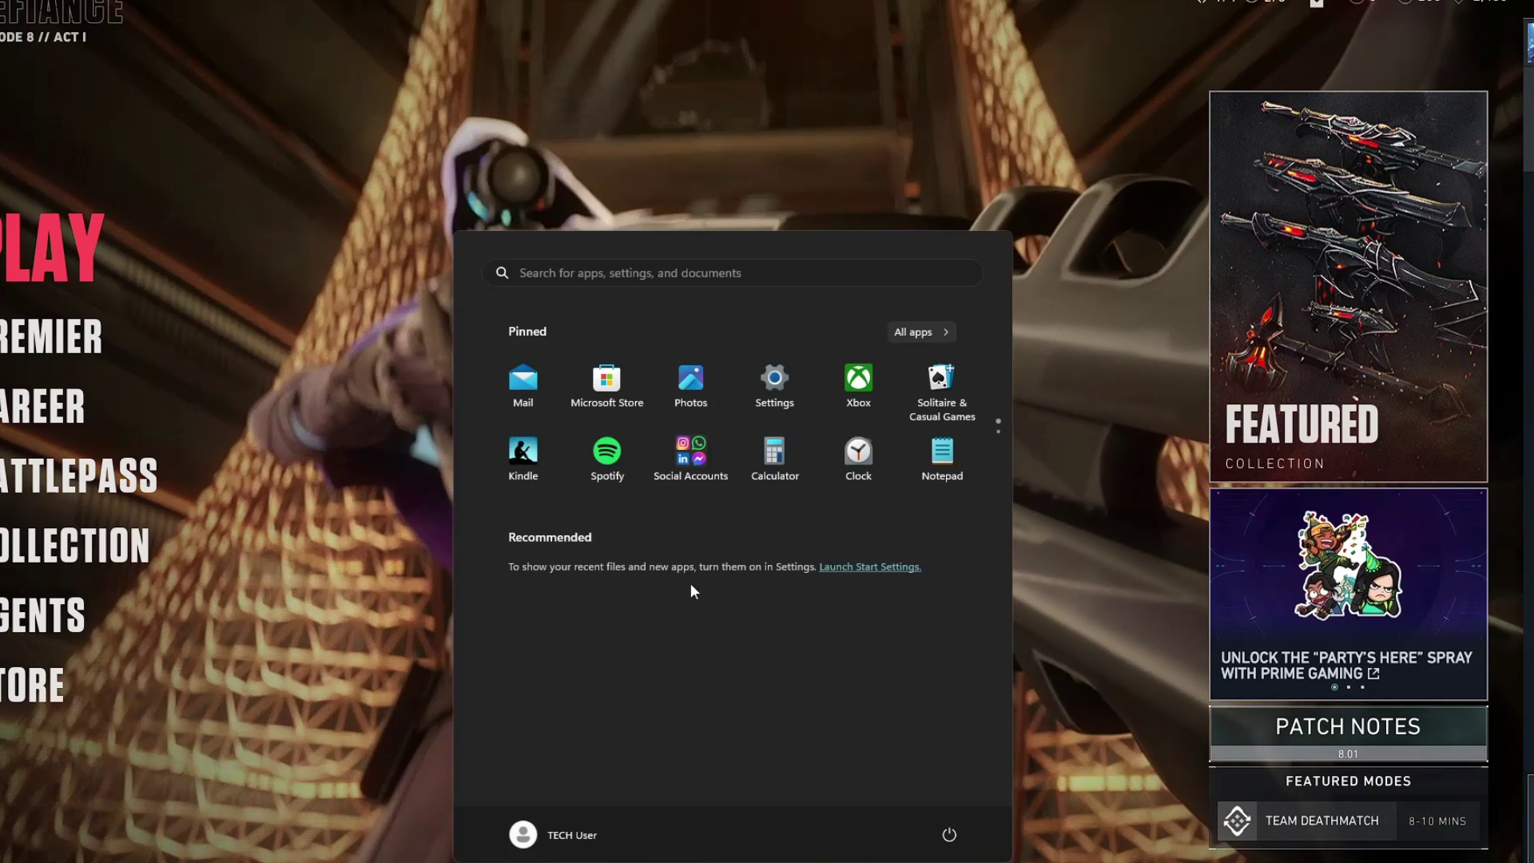
pyautogui.press('super+x')
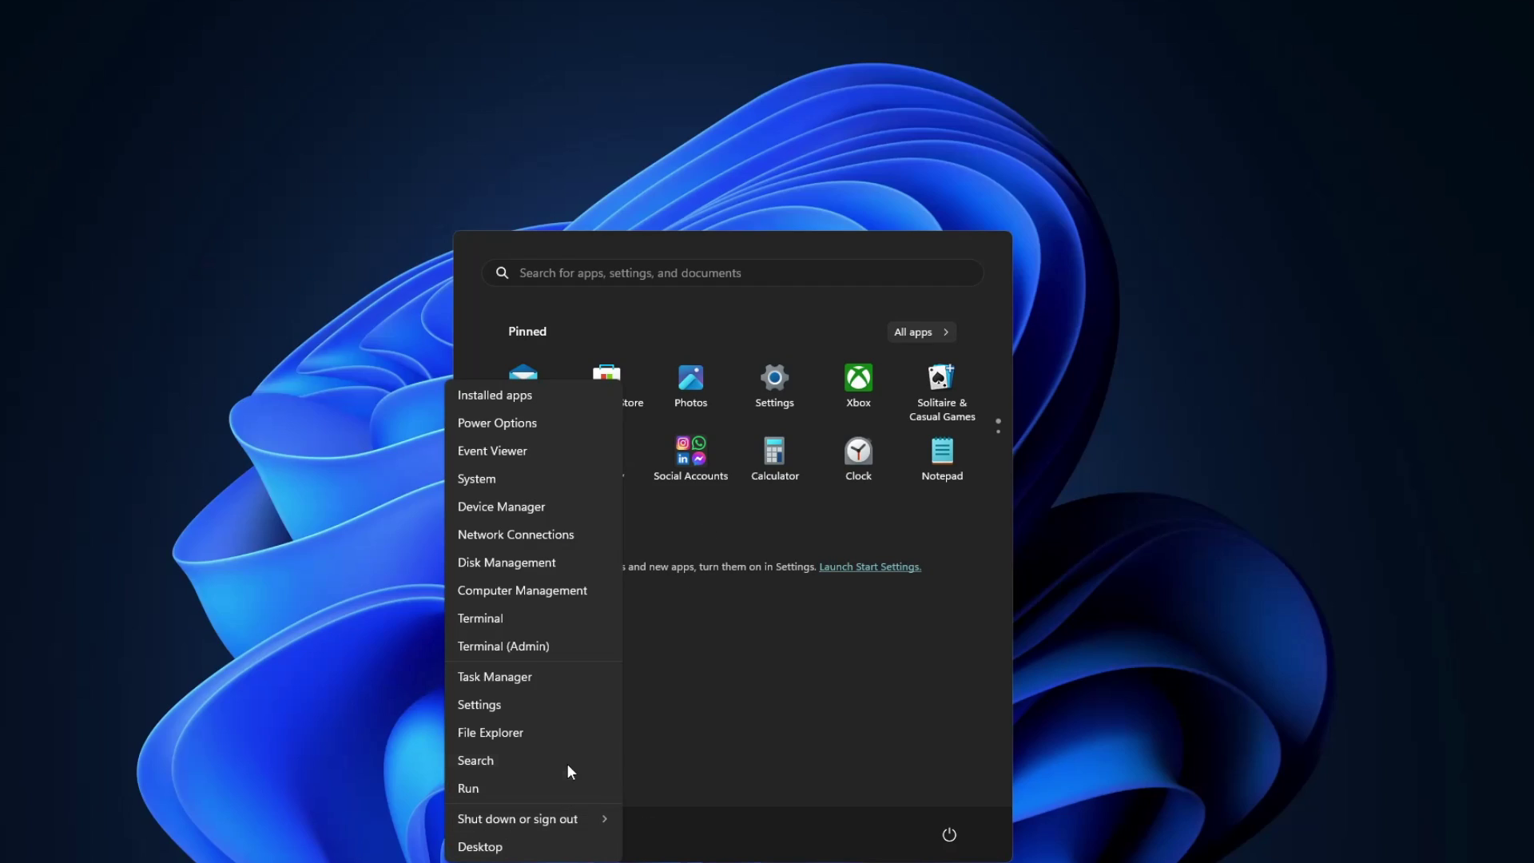
pyautogui.click(559, 675)
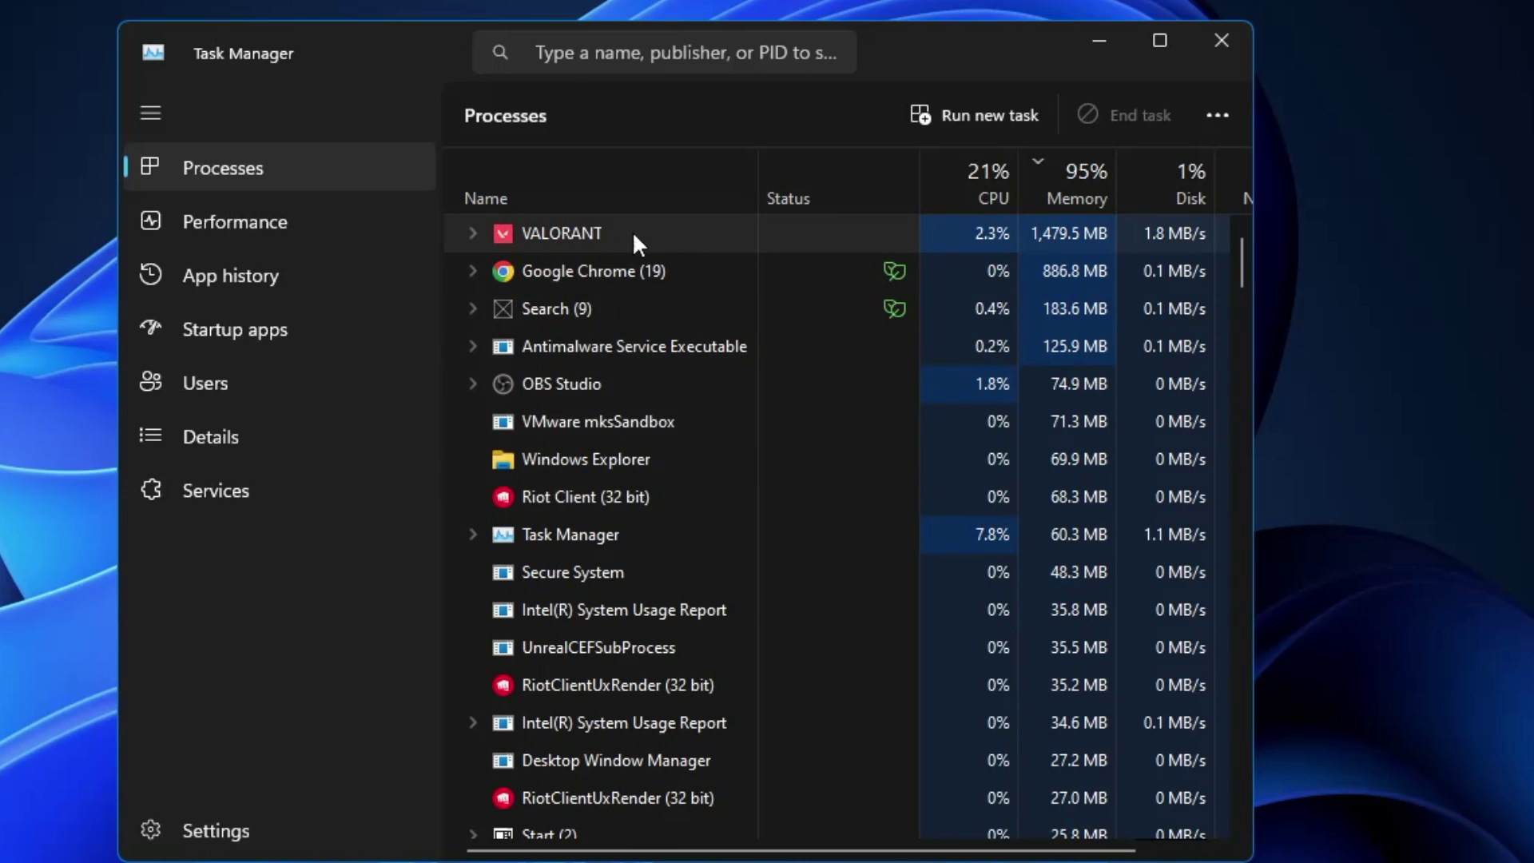
# Locate VALORANT's process among the running process details and open the properties of VALORANT-Win64-Shipping.exe.
pyautogui.rightClick(579, 234)
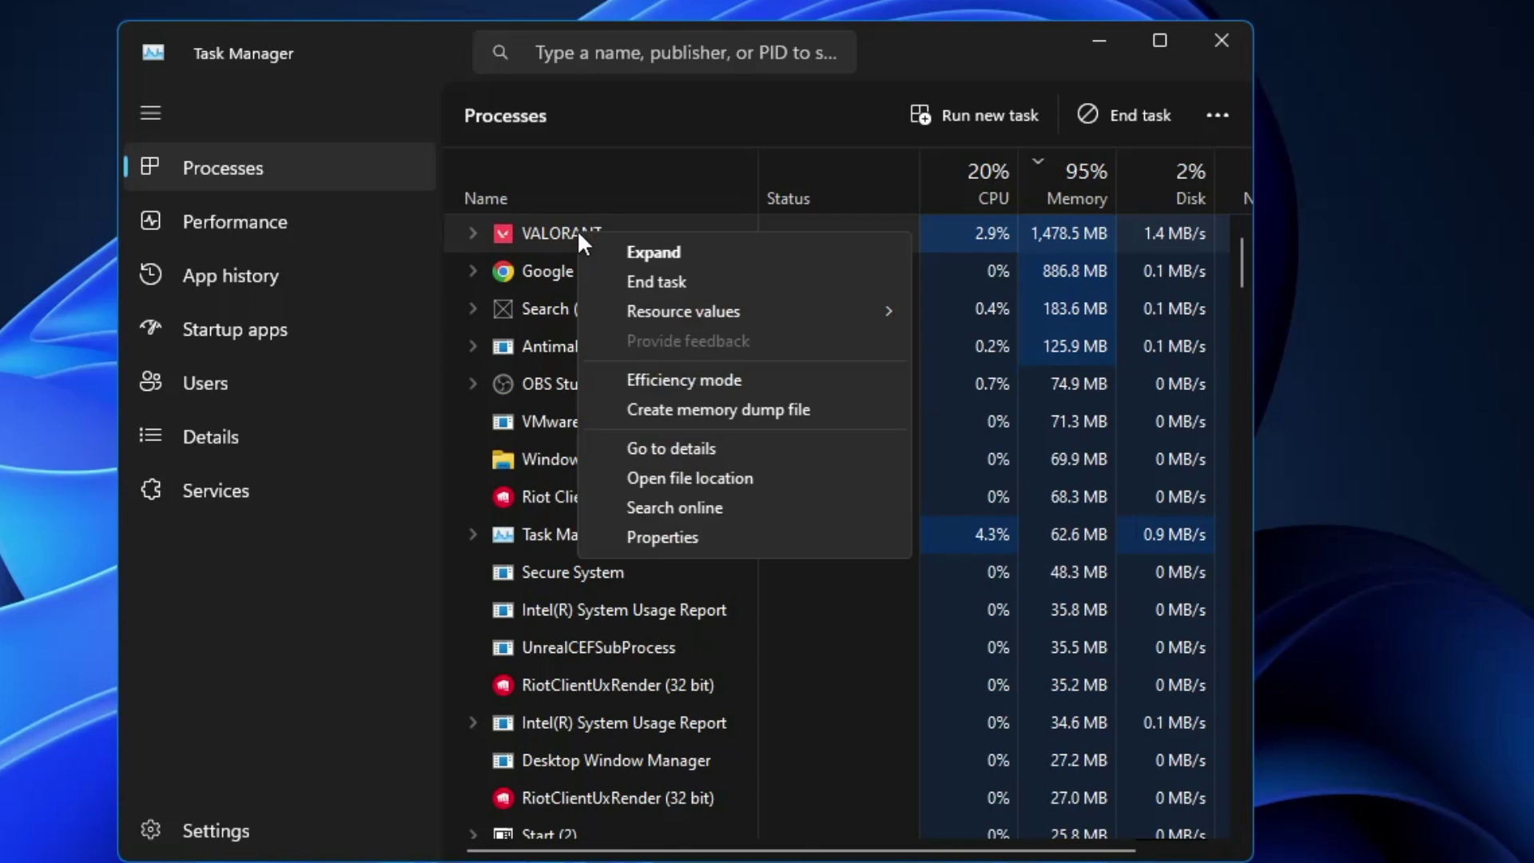
pyautogui.click(658, 448)
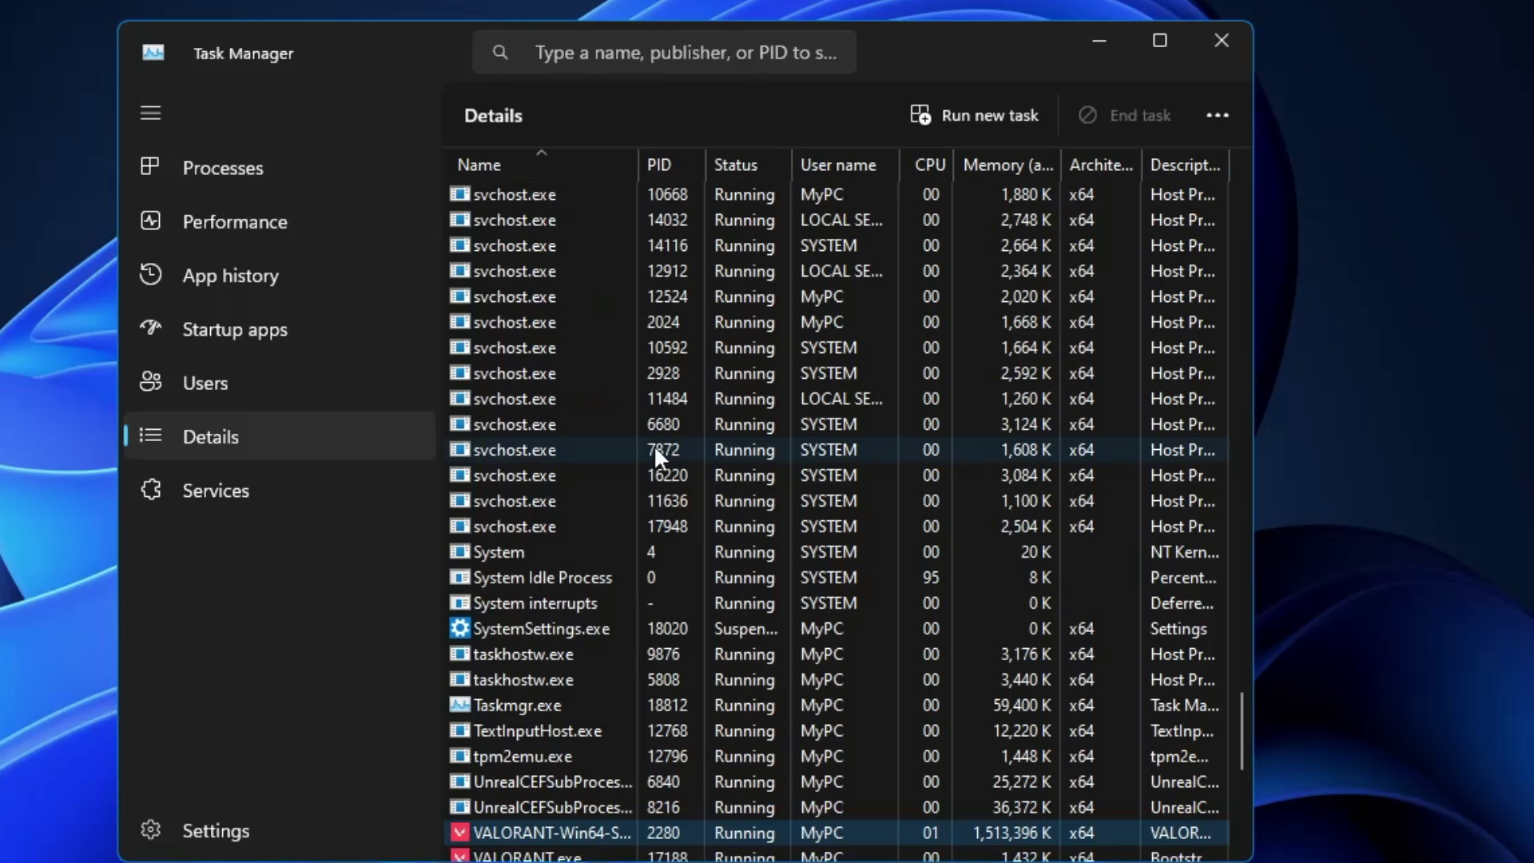
pyautogui.scroll(-2, 654, 443)
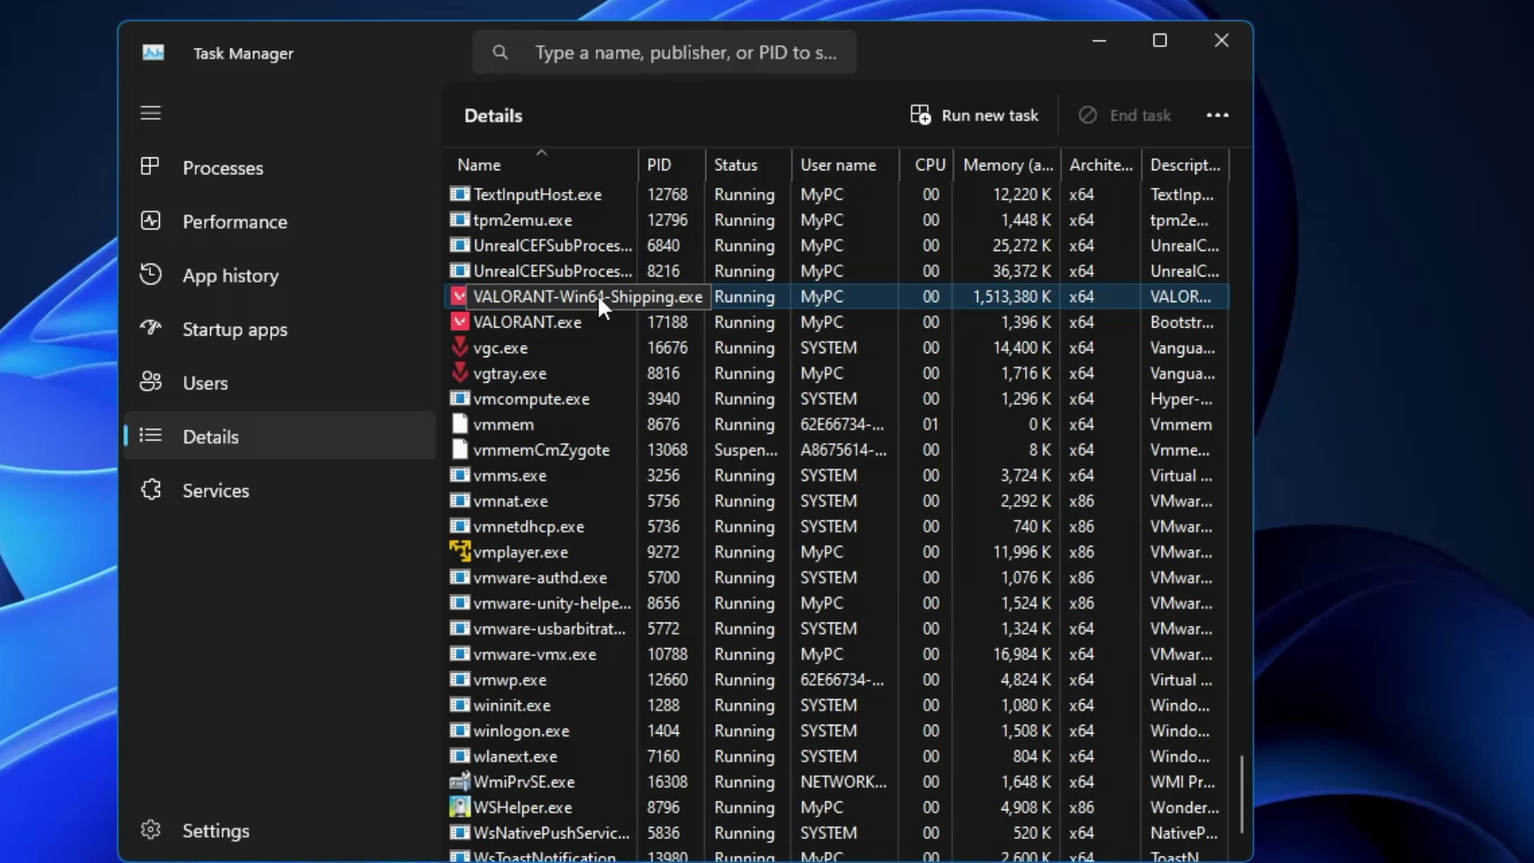
pyautogui.rightClick(552, 290)
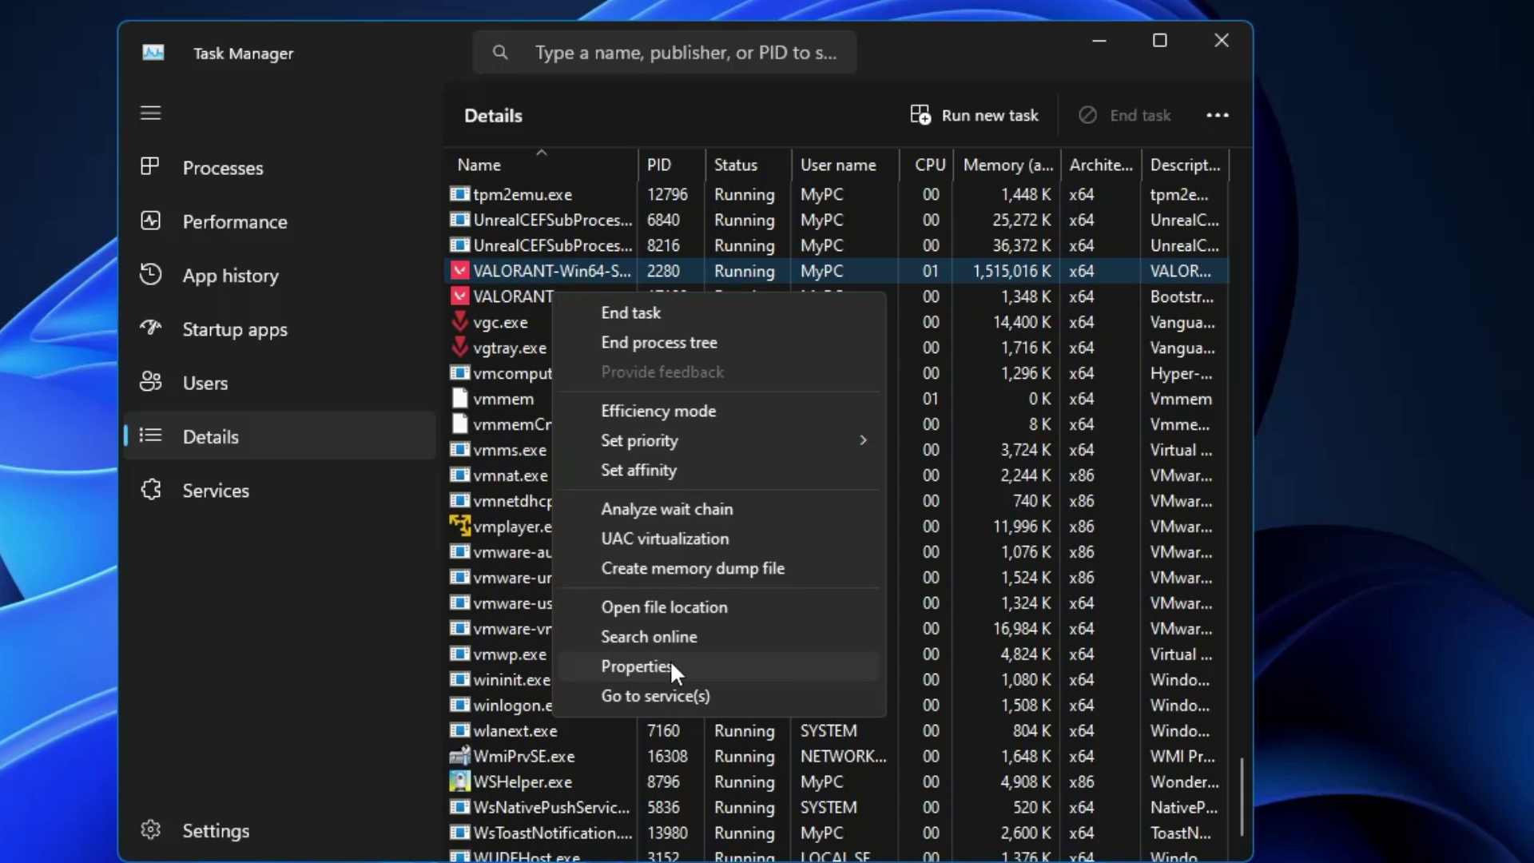
pyautogui.click(672, 666)
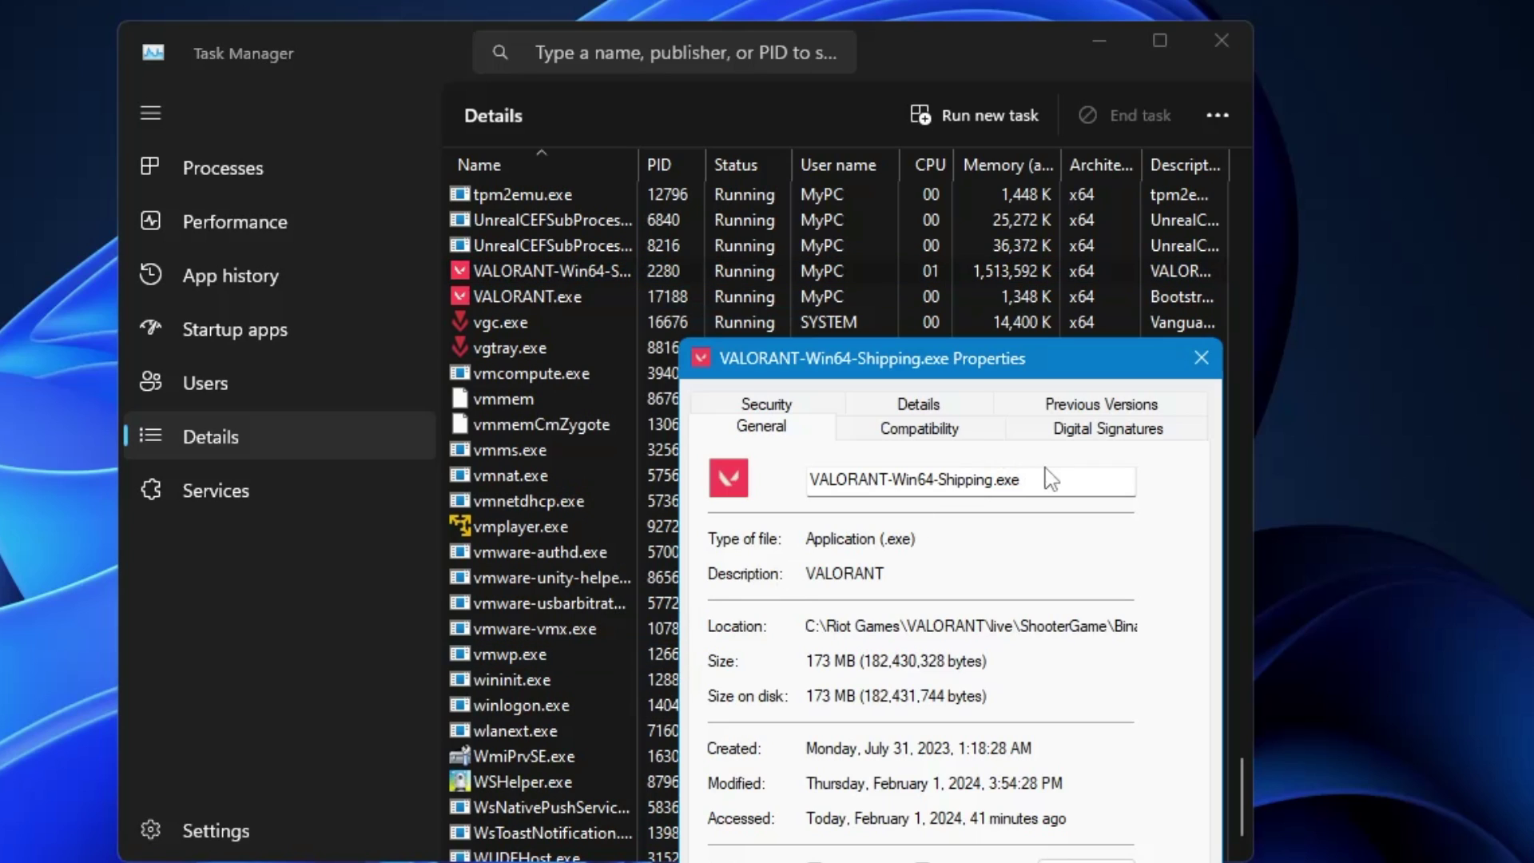
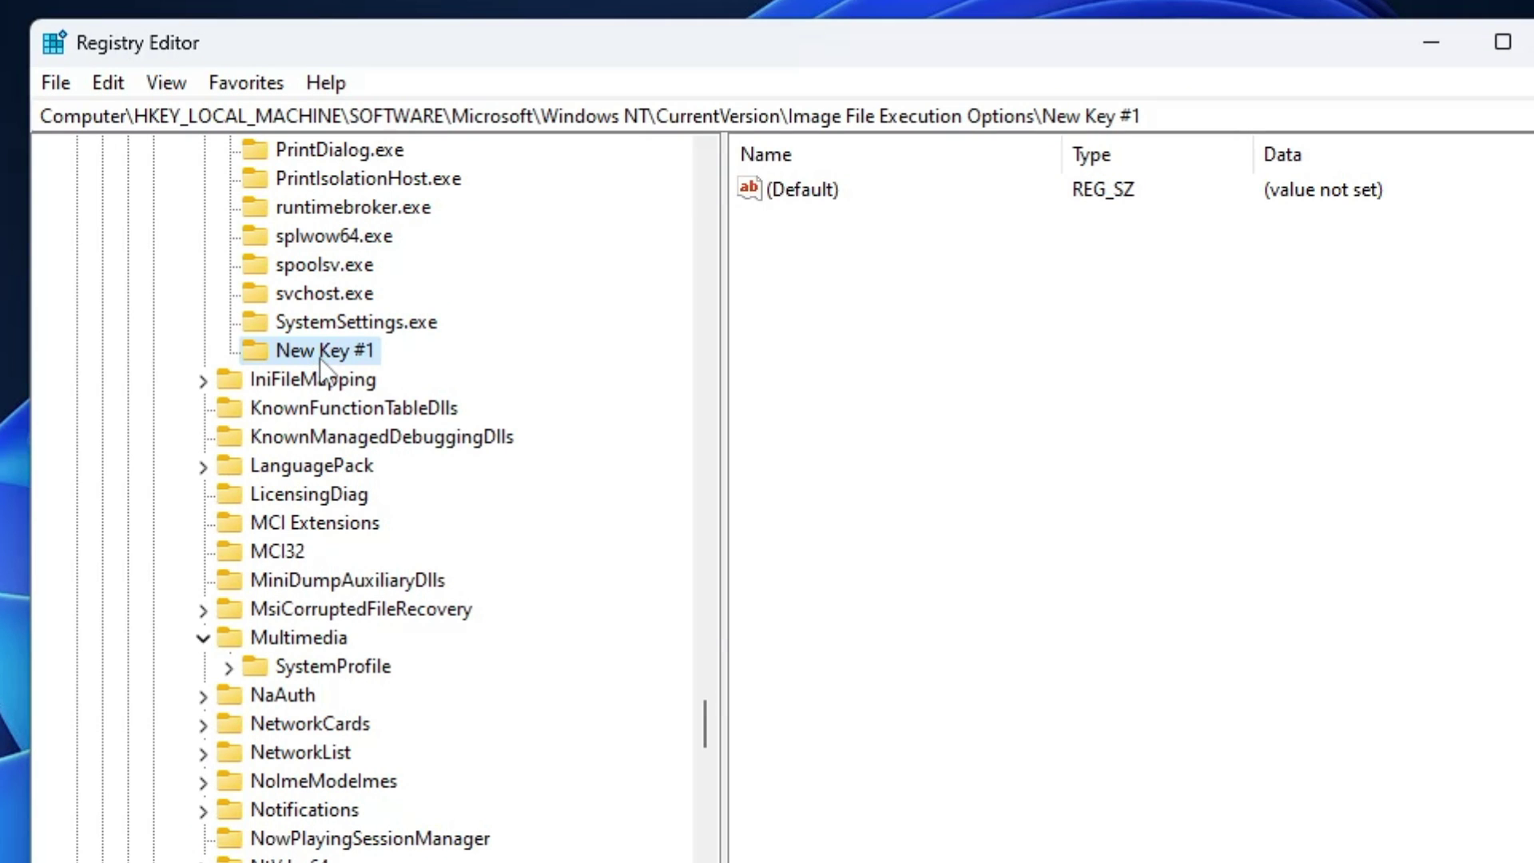
# In Registry Editor, rename the new Image File Execution Options key to VALORANT-Win64-Shipping.exe and create a subkey named PerfOptions in it.
pyautogui.rightClick(327, 351)
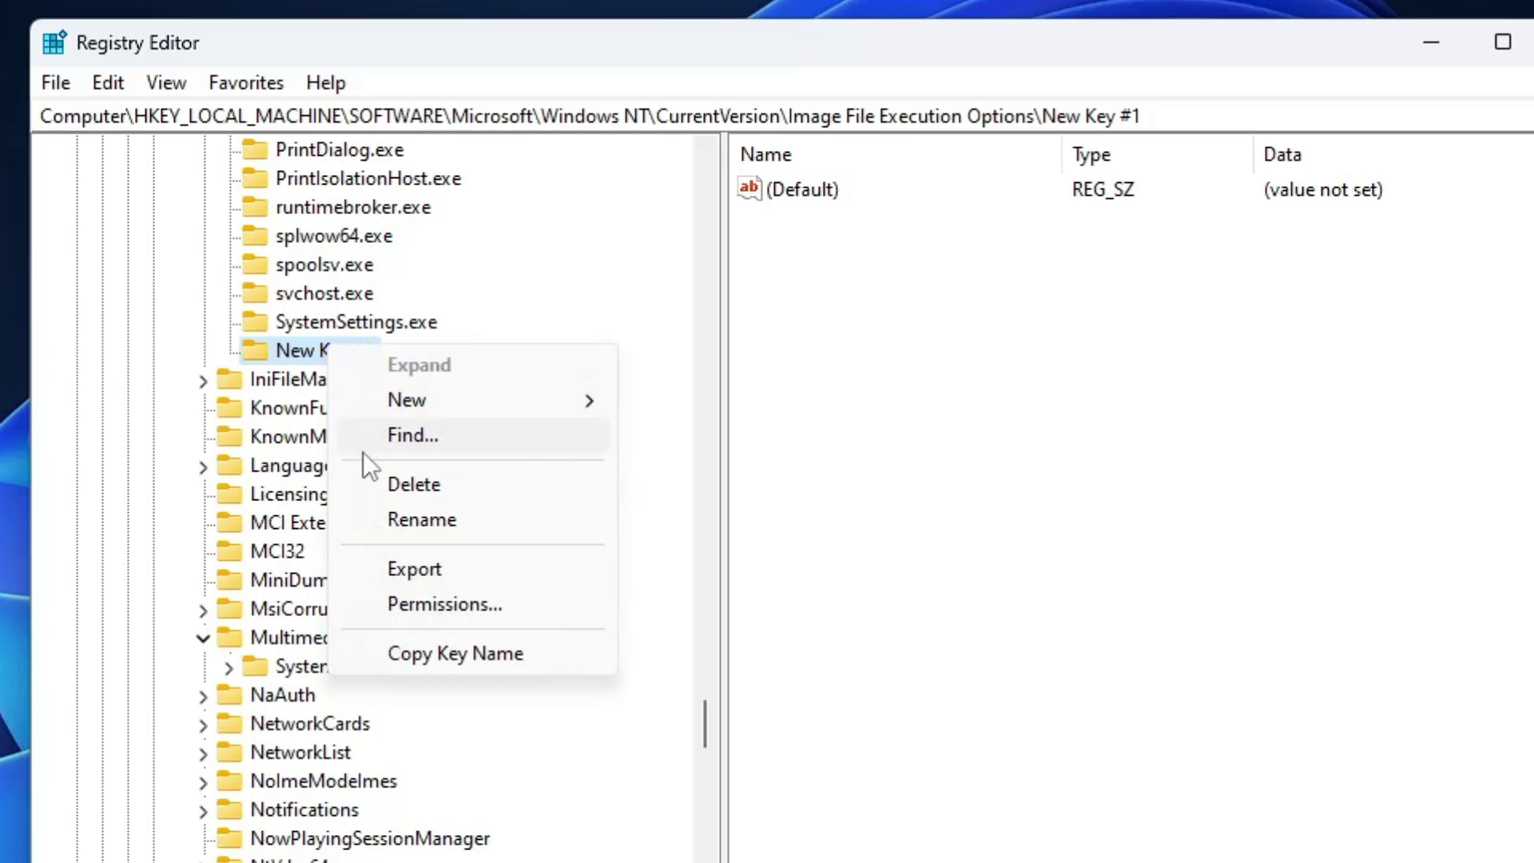
pyautogui.click(435, 520)
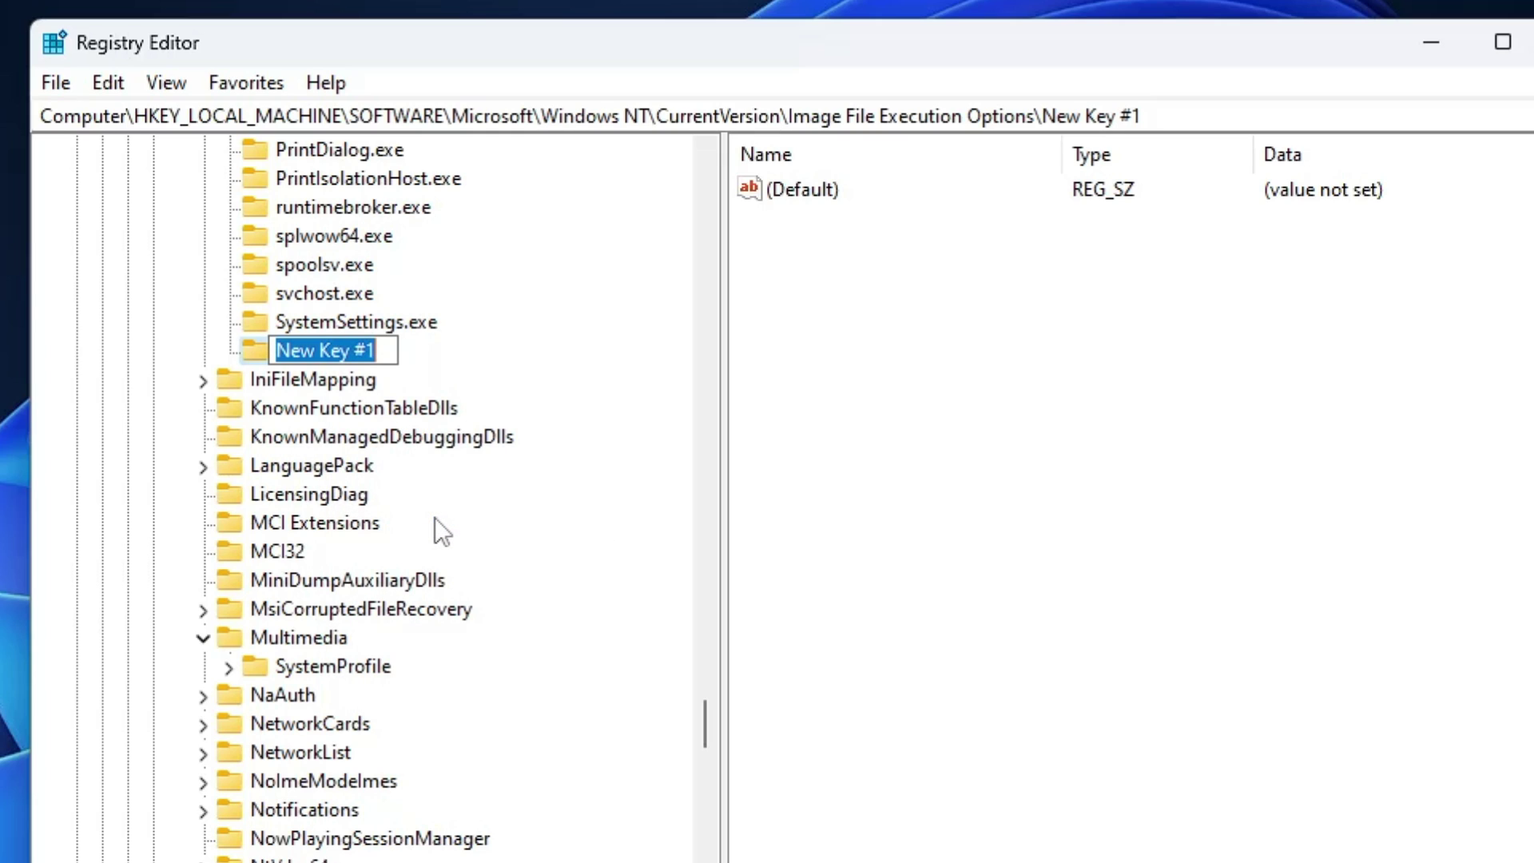
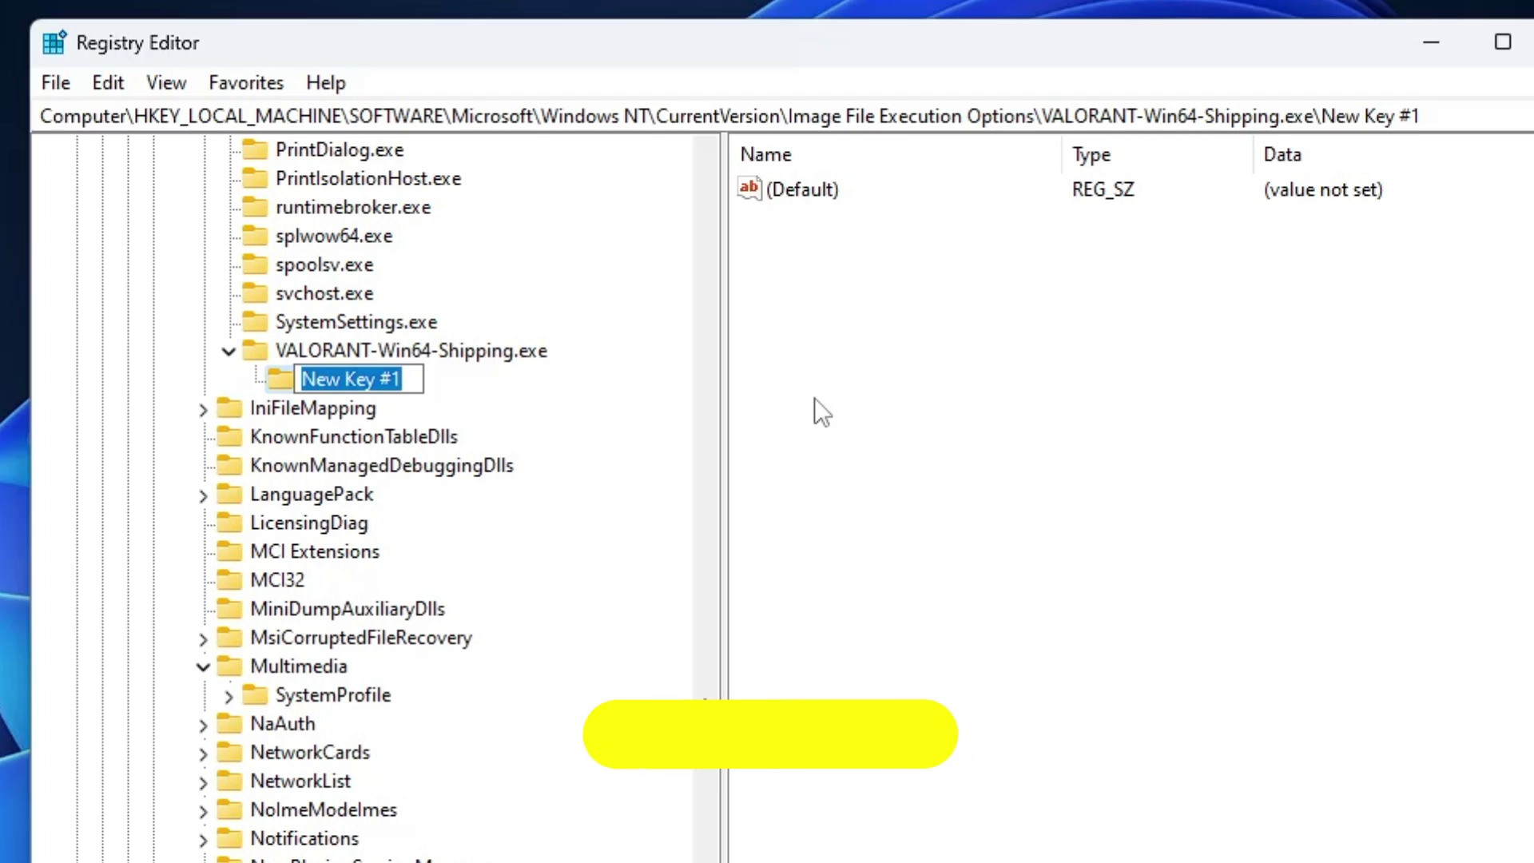
pyautogui.write('Perf')
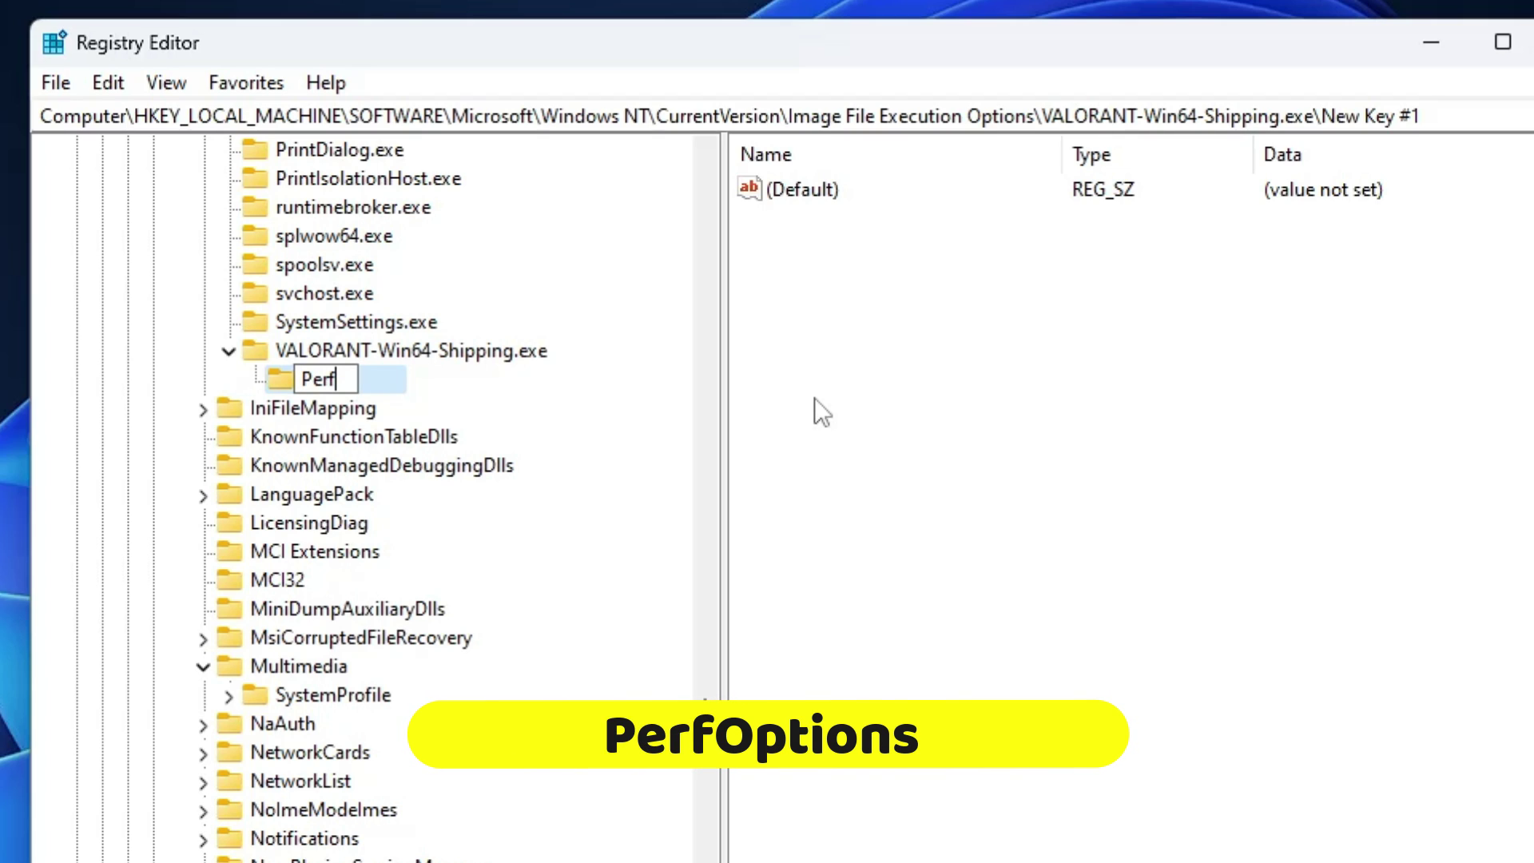
pyautogui.write('Options')
pyautogui.press('Return')
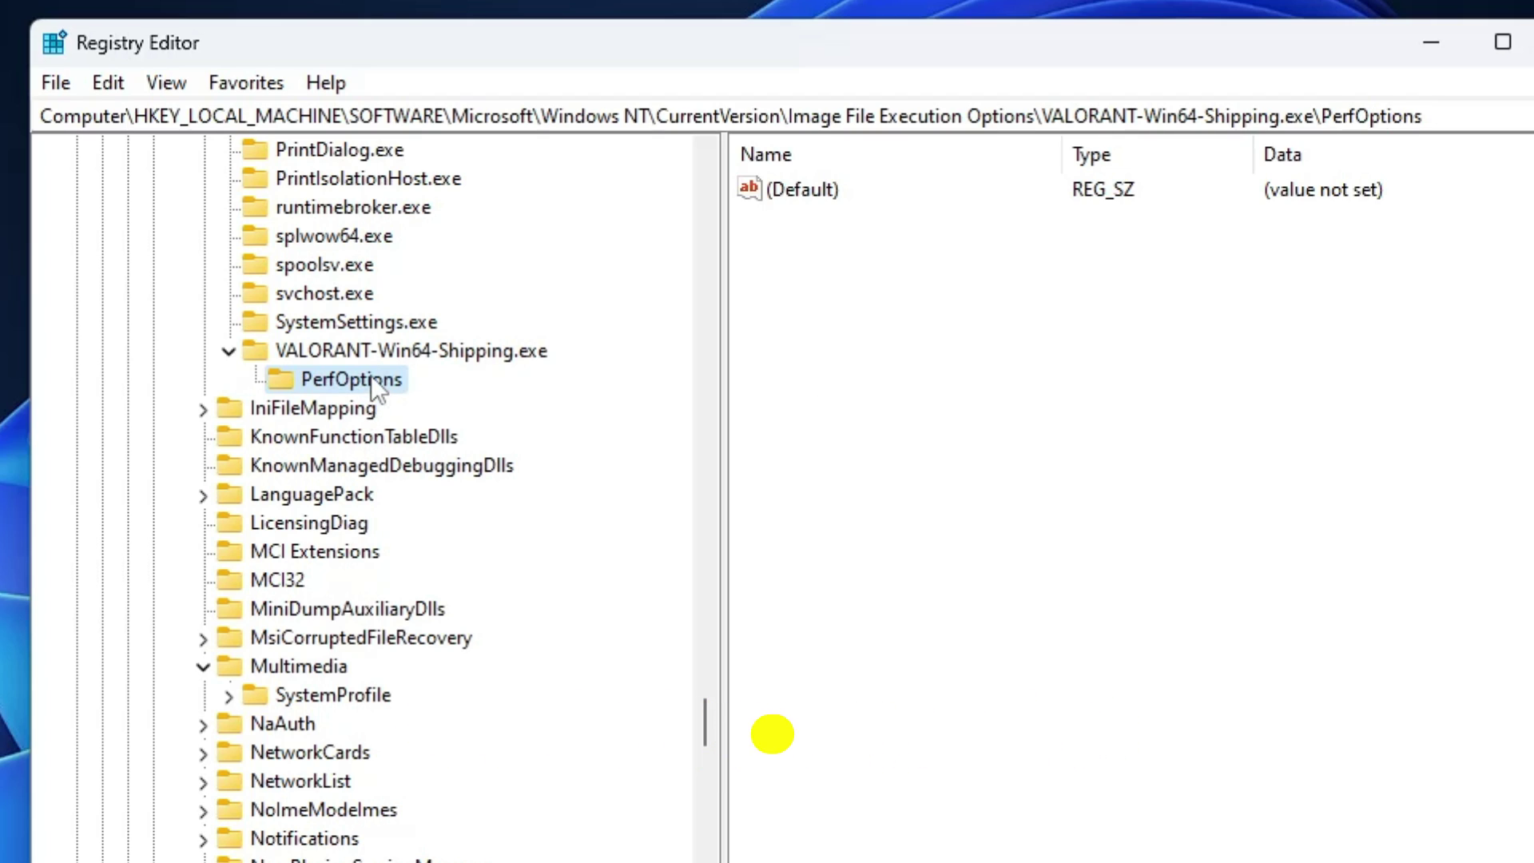
# Create a DWORD (32-bit) value named CpuProrityClass in the PerfOptions key and set its data to hexadecimal 3.
pyautogui.rightClick(932, 344)
pyautogui.moveTo(1048, 377)
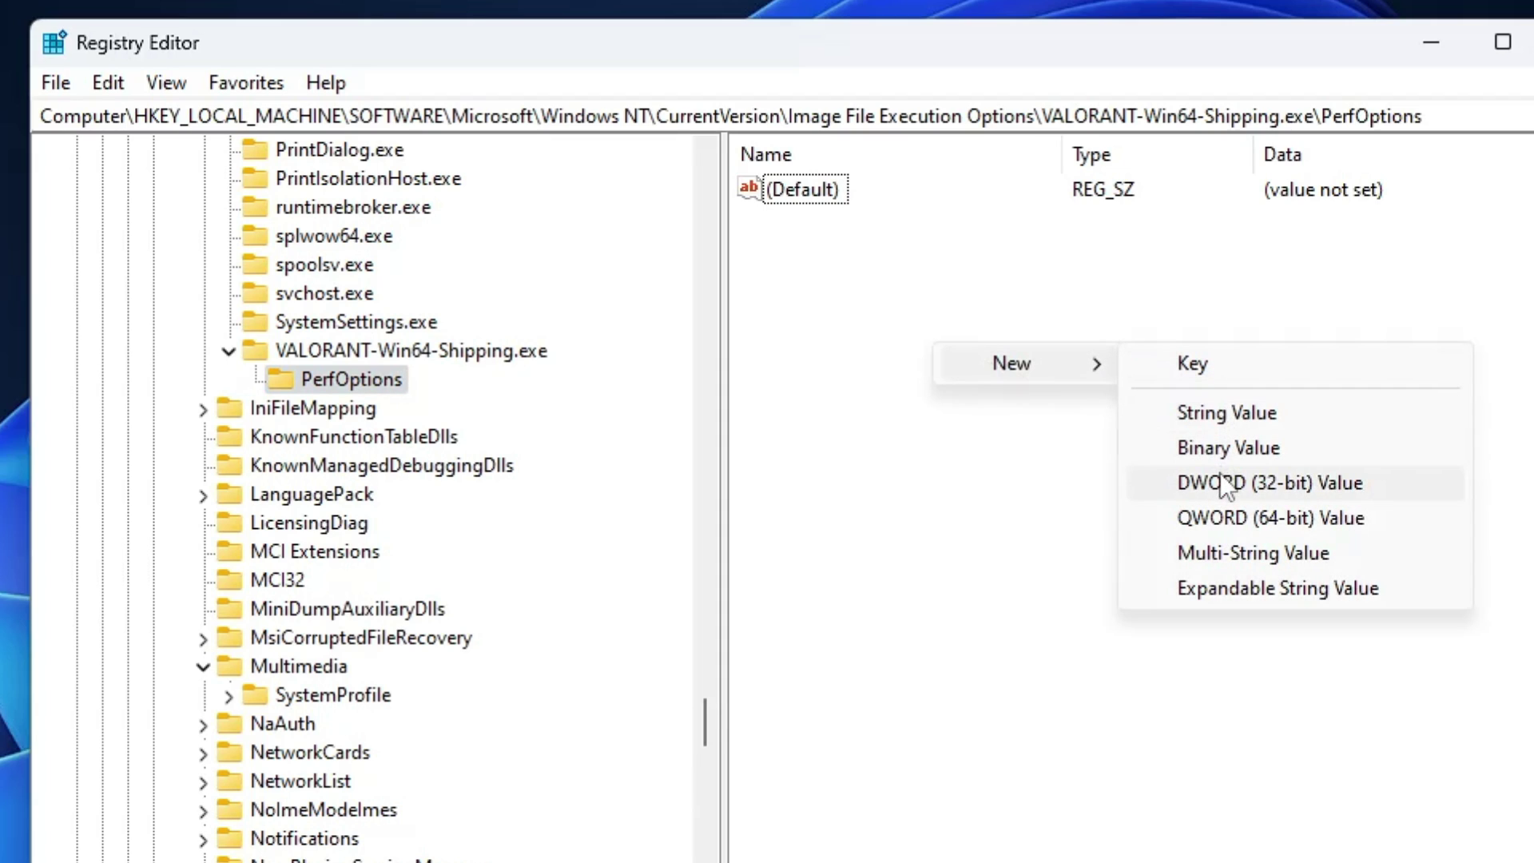
pyautogui.click(1243, 479)
pyautogui.write('C')
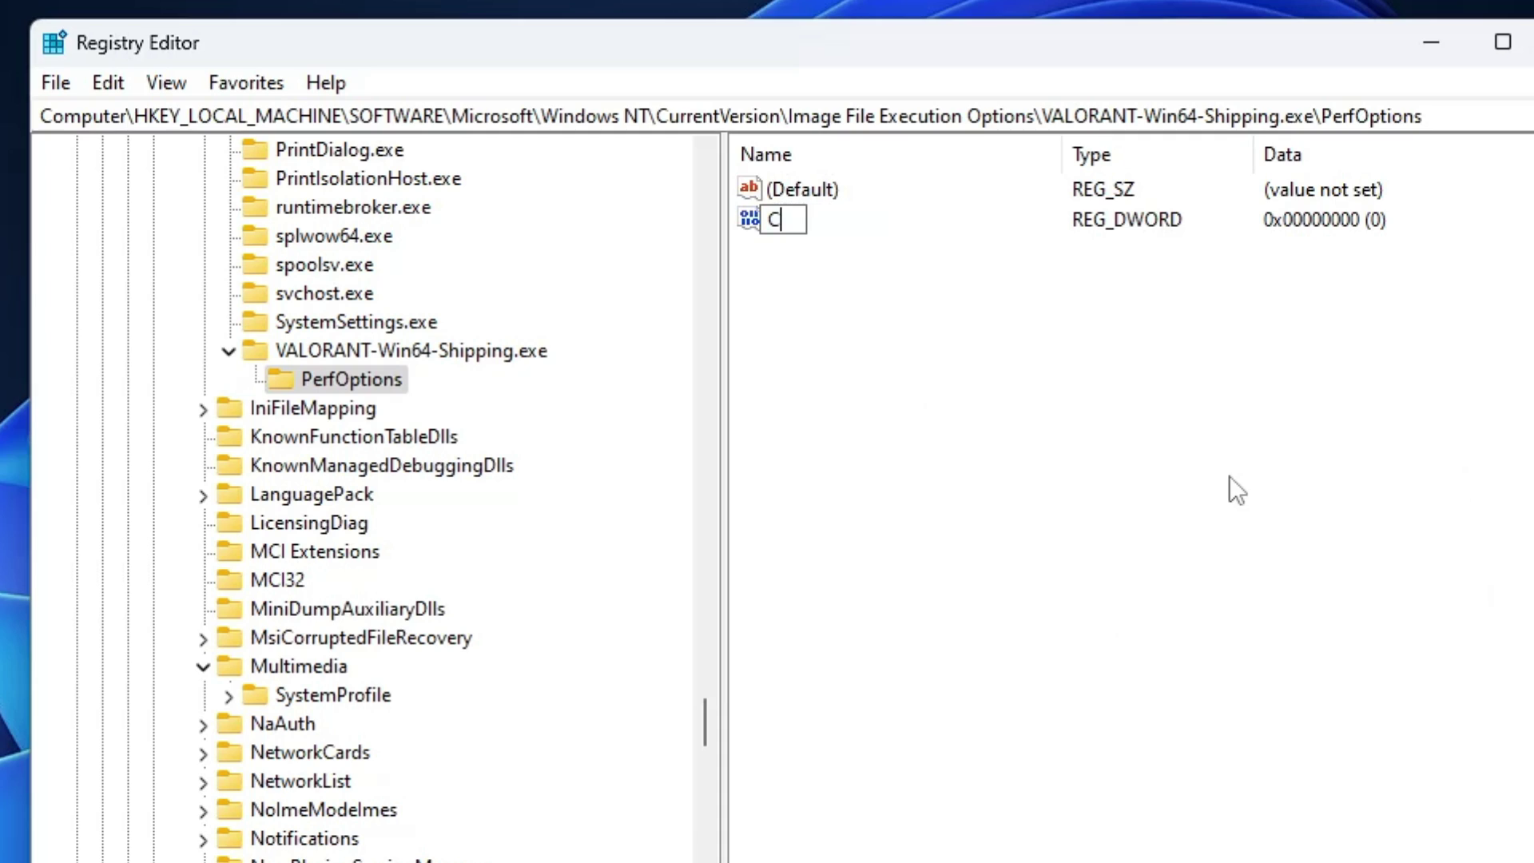
pyautogui.write('pu')
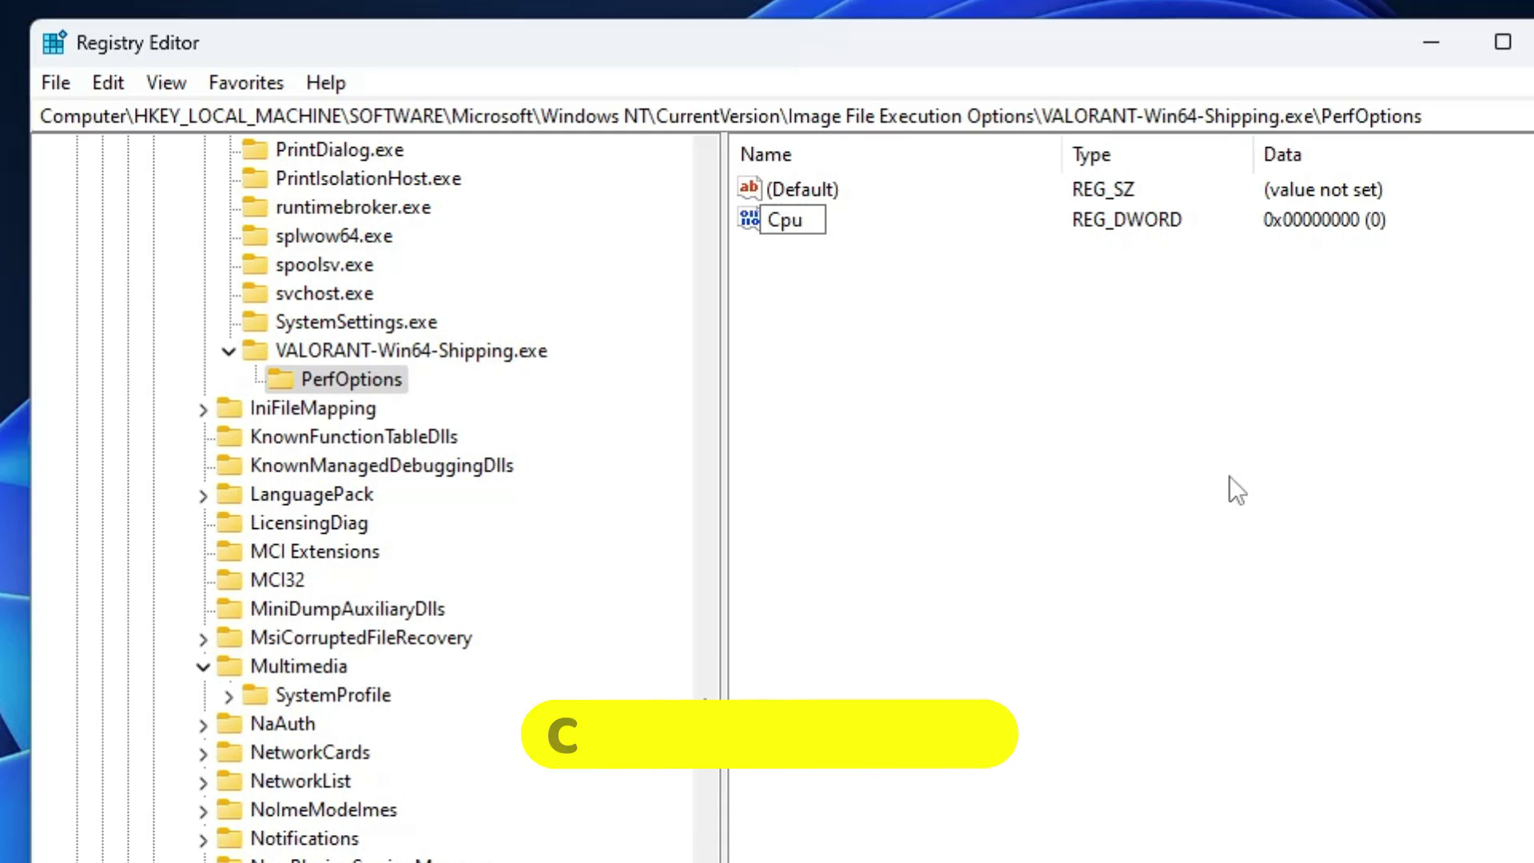
pyautogui.write('ProrityCl')
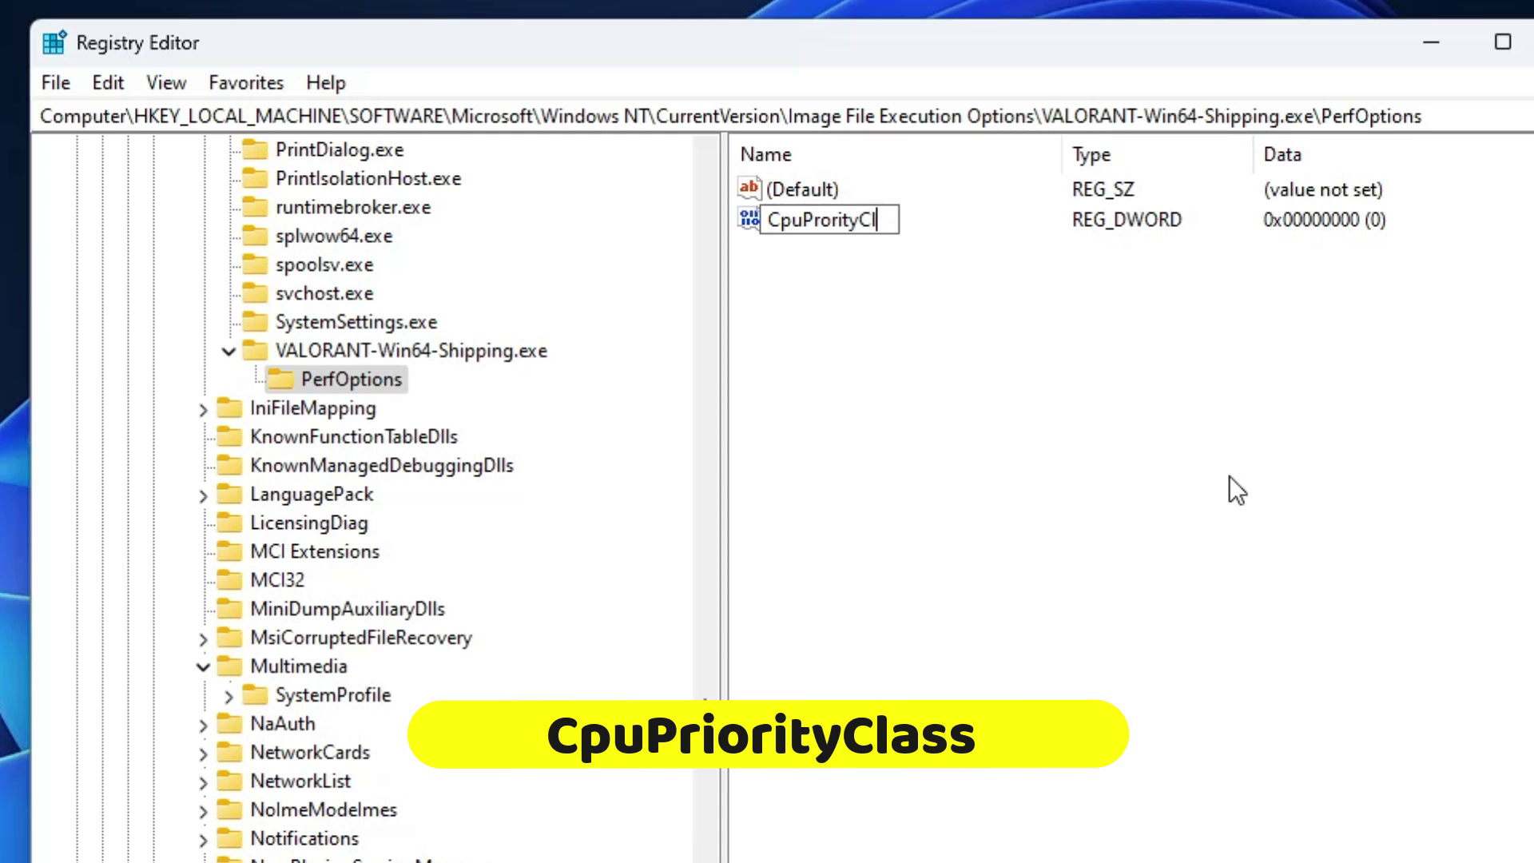
pyautogui.write('ass')
pyautogui.press('Return')
pyautogui.doubleClick(890, 228)
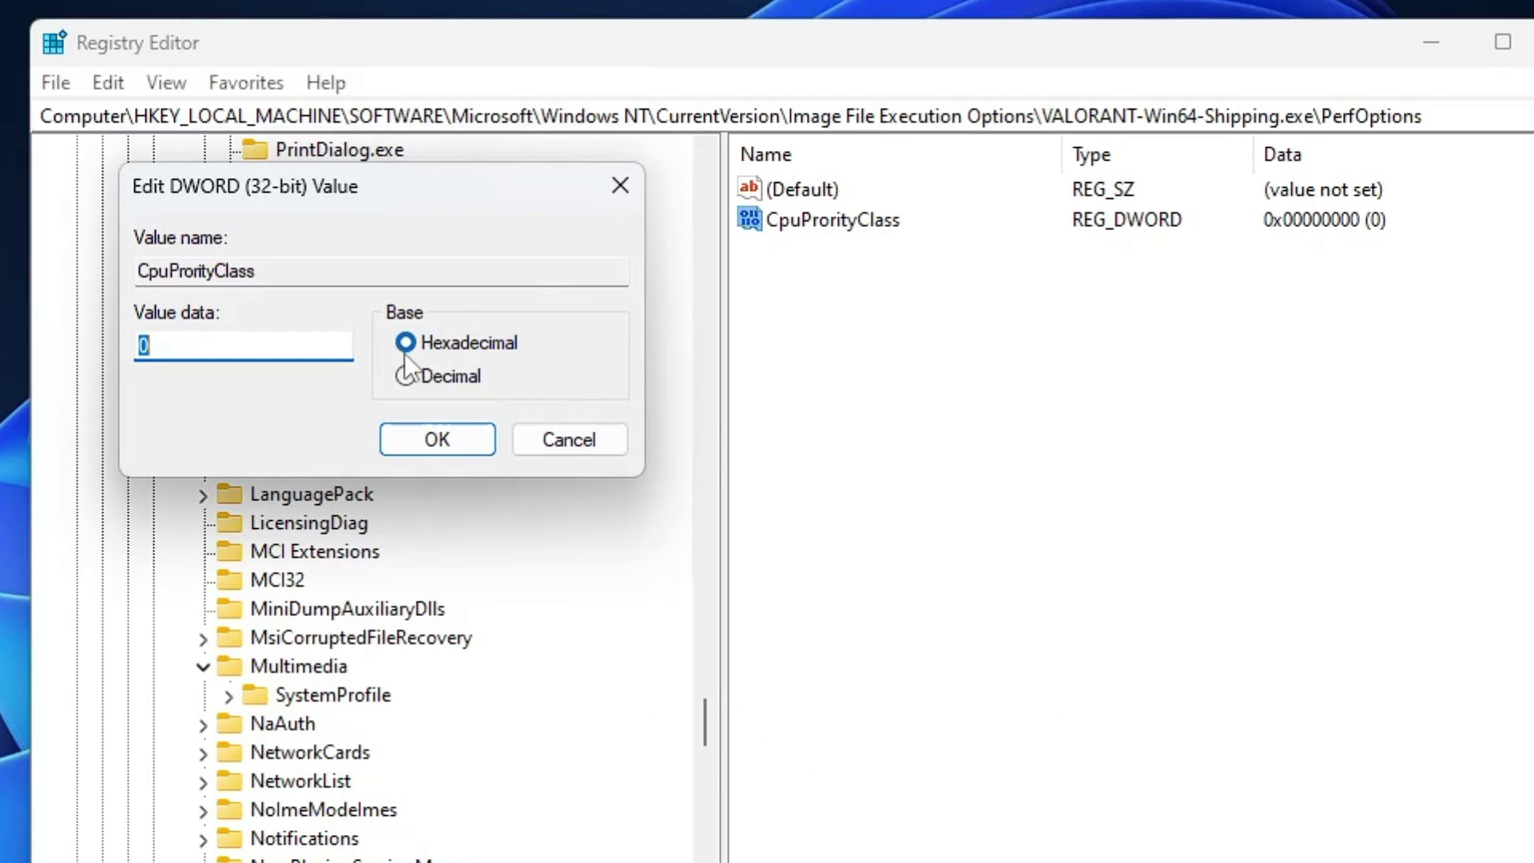
pyautogui.write('3')
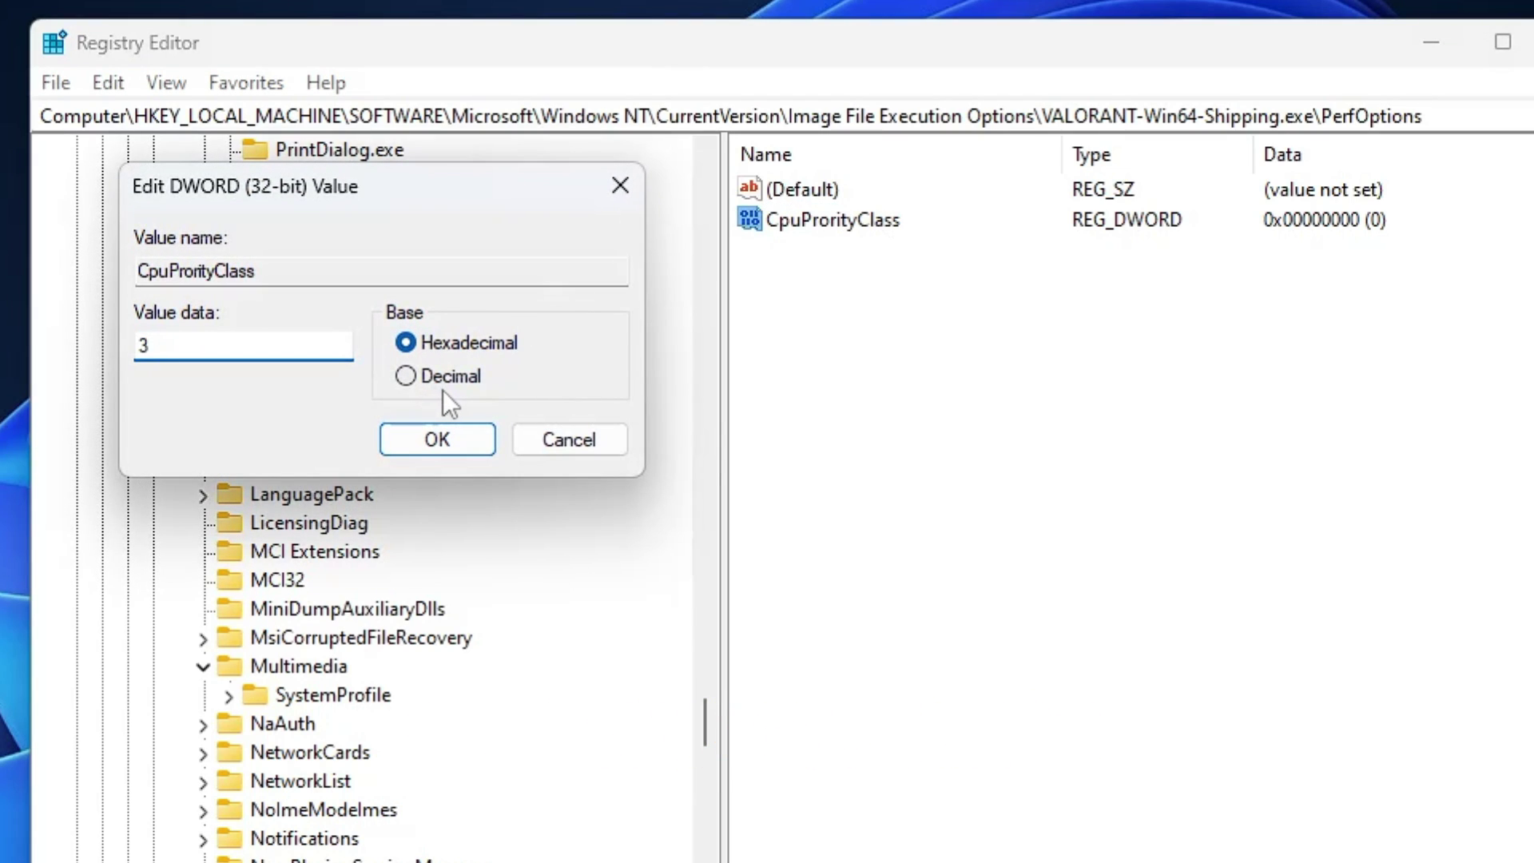
pyautogui.click(451, 444)
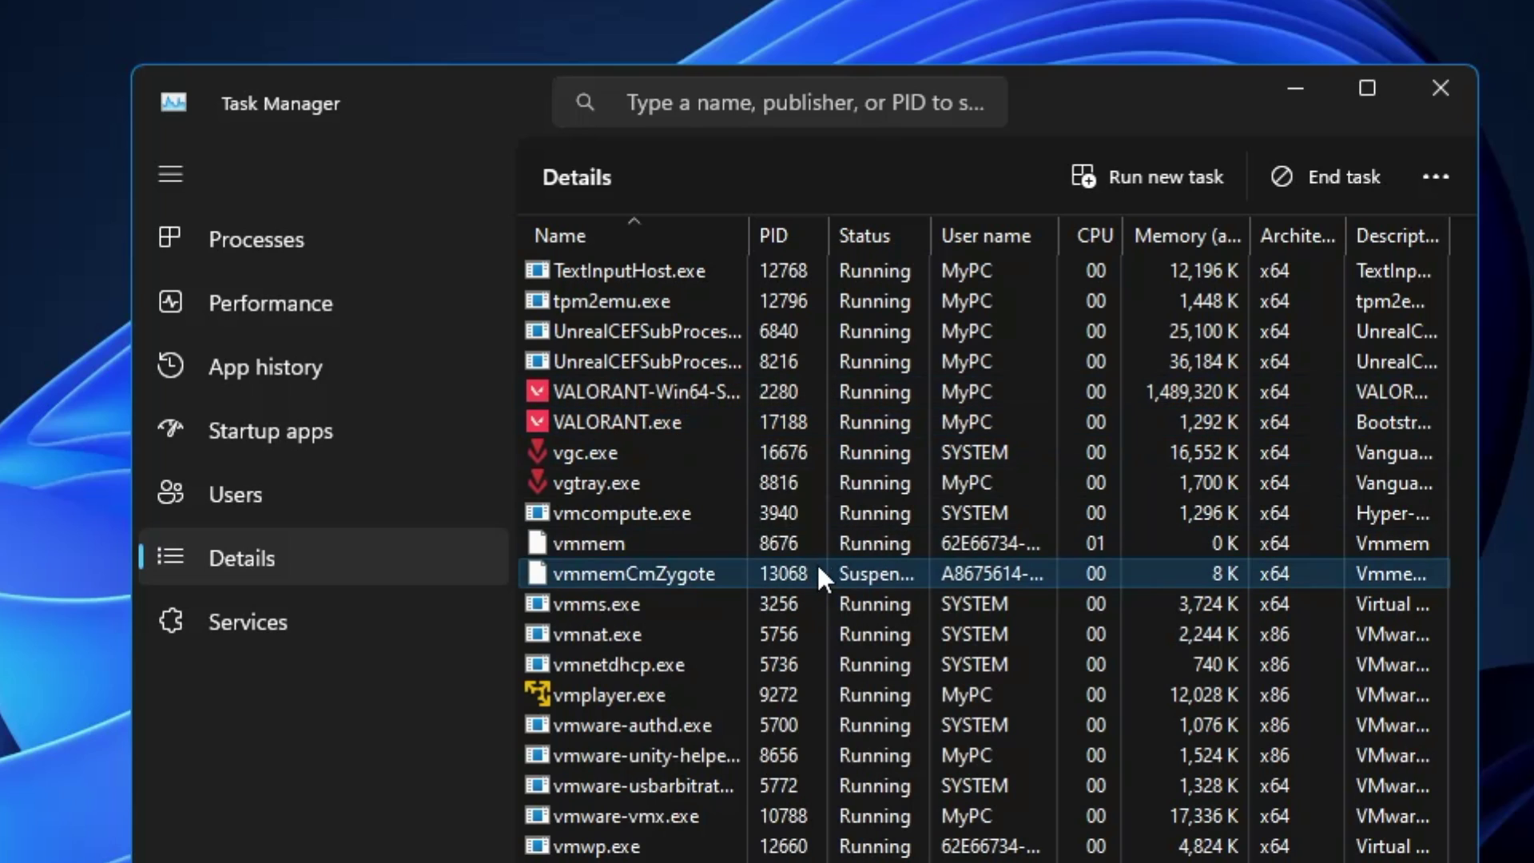
# In Task Manager, change the priority of the VALORANT-Win64-Shipping.exe process to High.
pyautogui.rightClick(690, 391)
pyautogui.moveTo(798, 561)
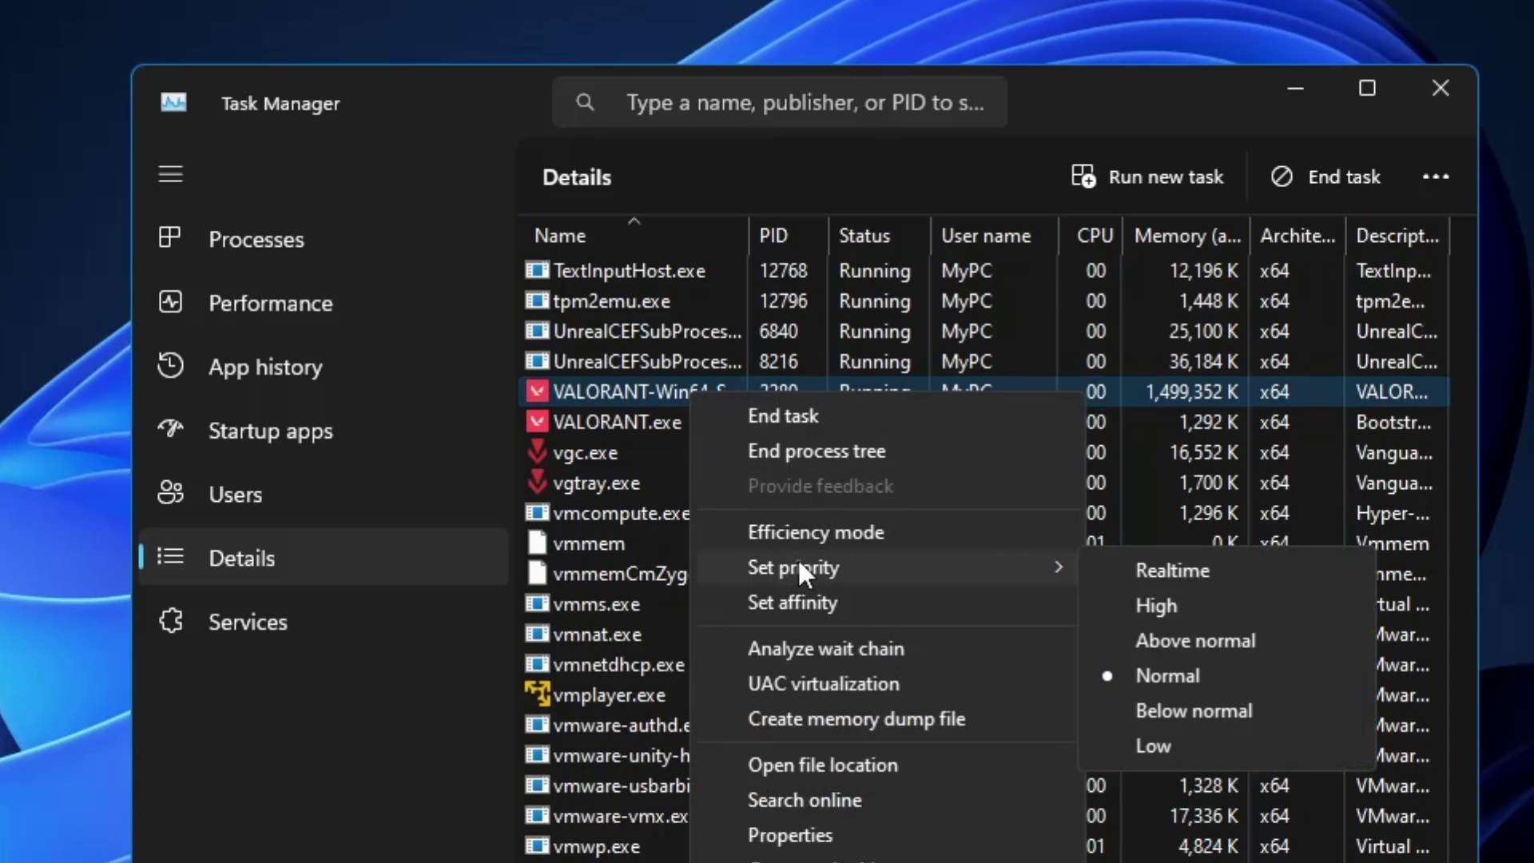
pyautogui.click(1158, 601)
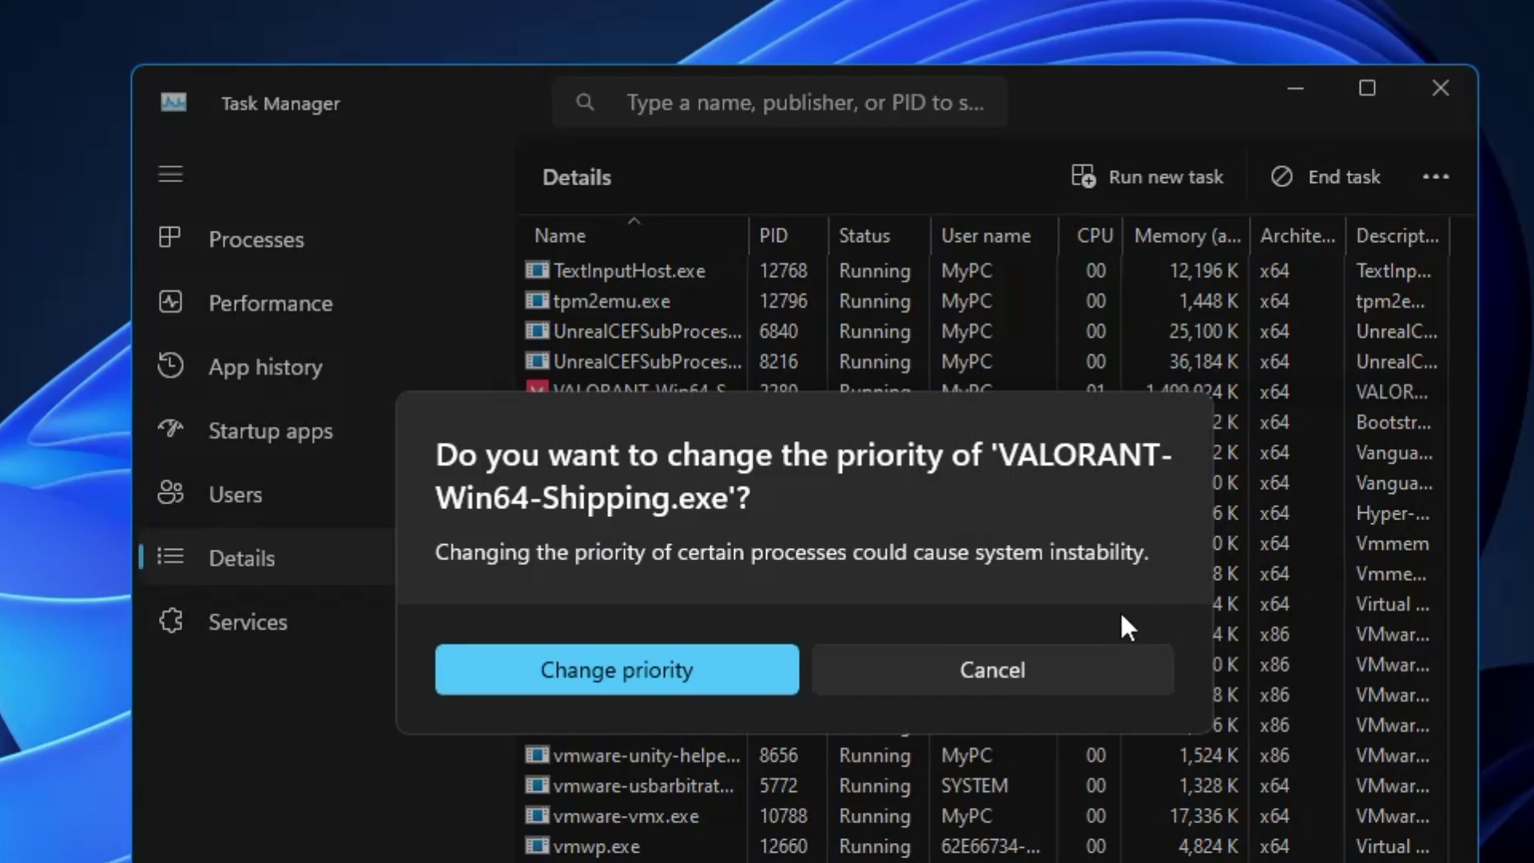
pyautogui.click(710, 671)
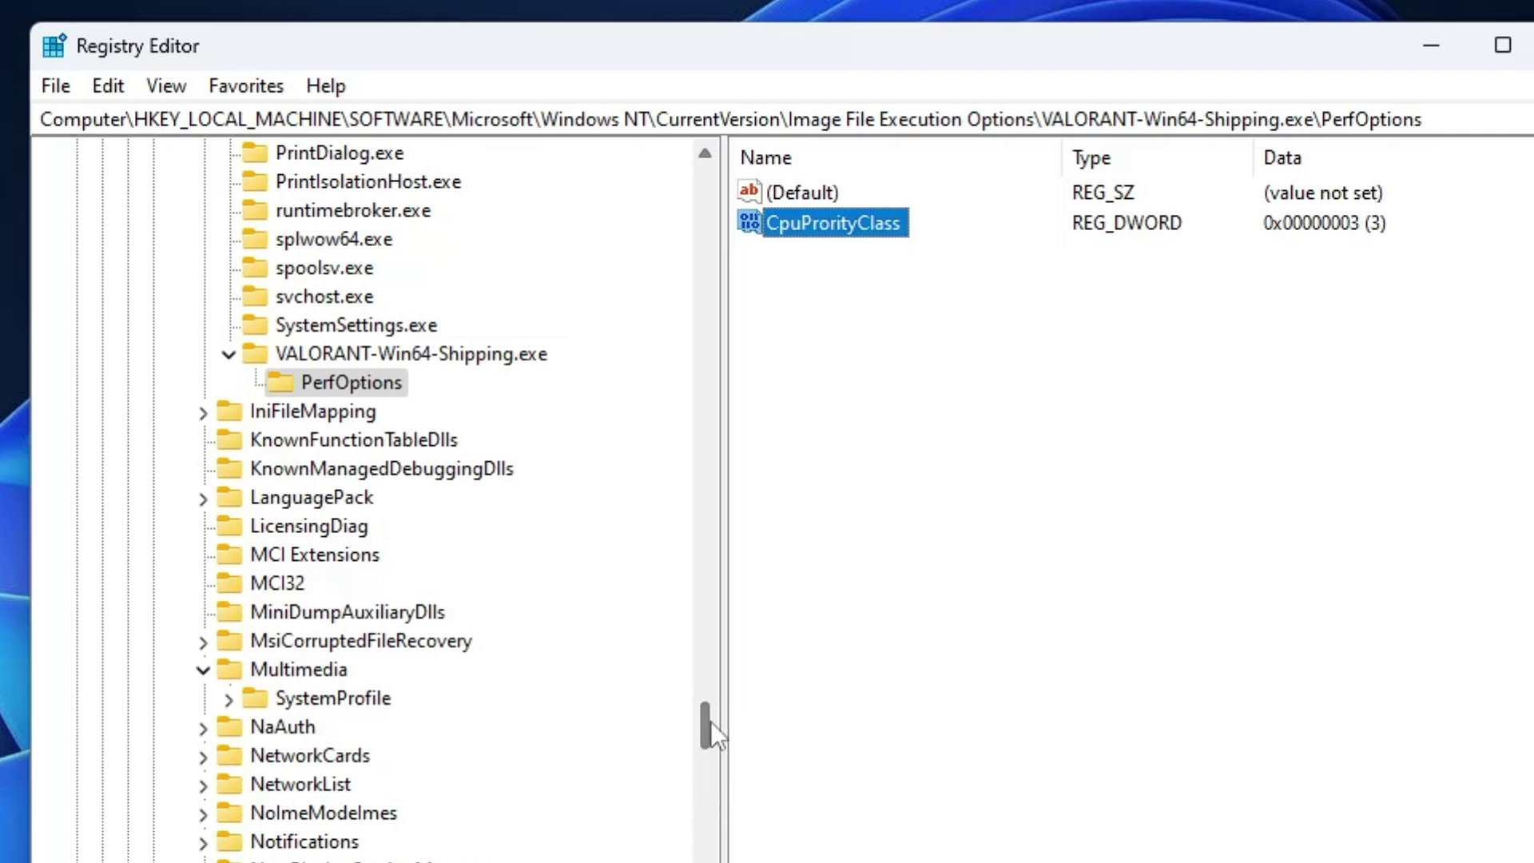
# Back in Registry Editor, return to the top of the key tree and expand it to HKEY_LOCAL_MACHINE\SYSTEM\CurrentControlSet\Control.
pyautogui.moveTo(709, 723); pyautogui.dragTo(650, 189)
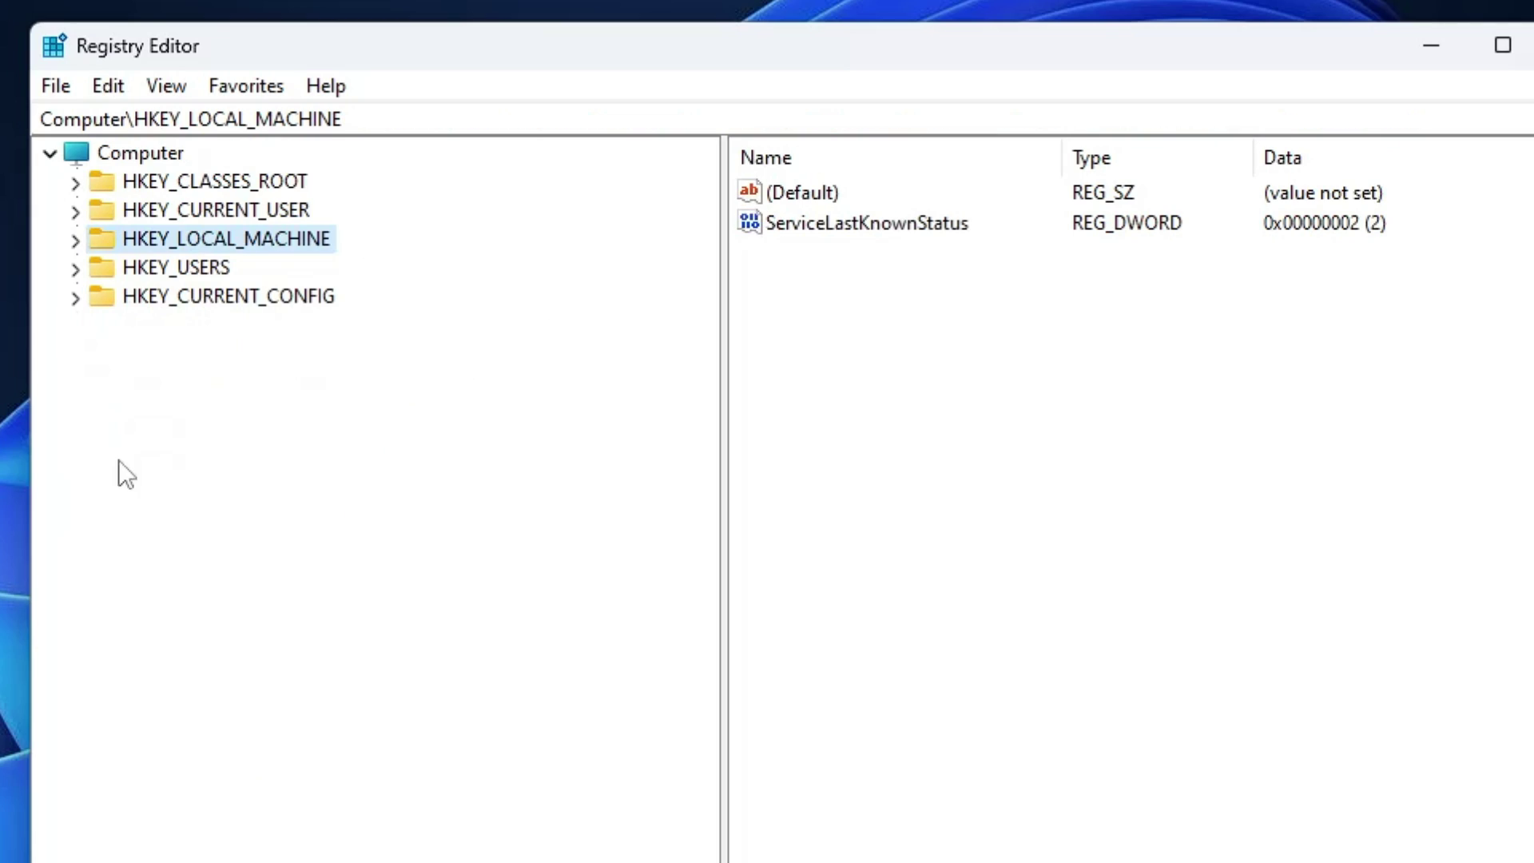
pyautogui.doubleClick(220, 244)
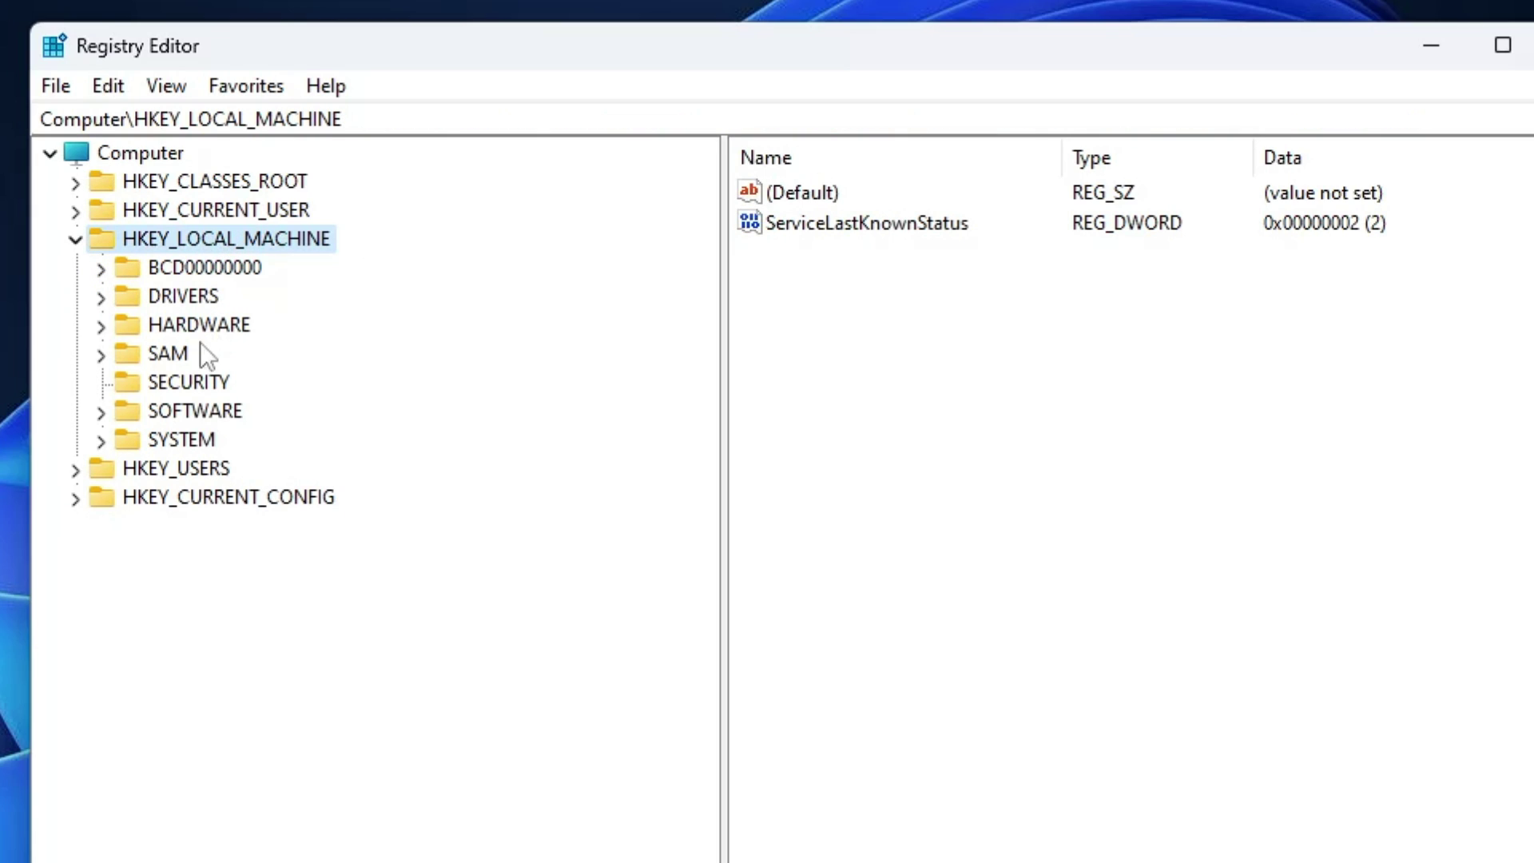
pyautogui.click(184, 441)
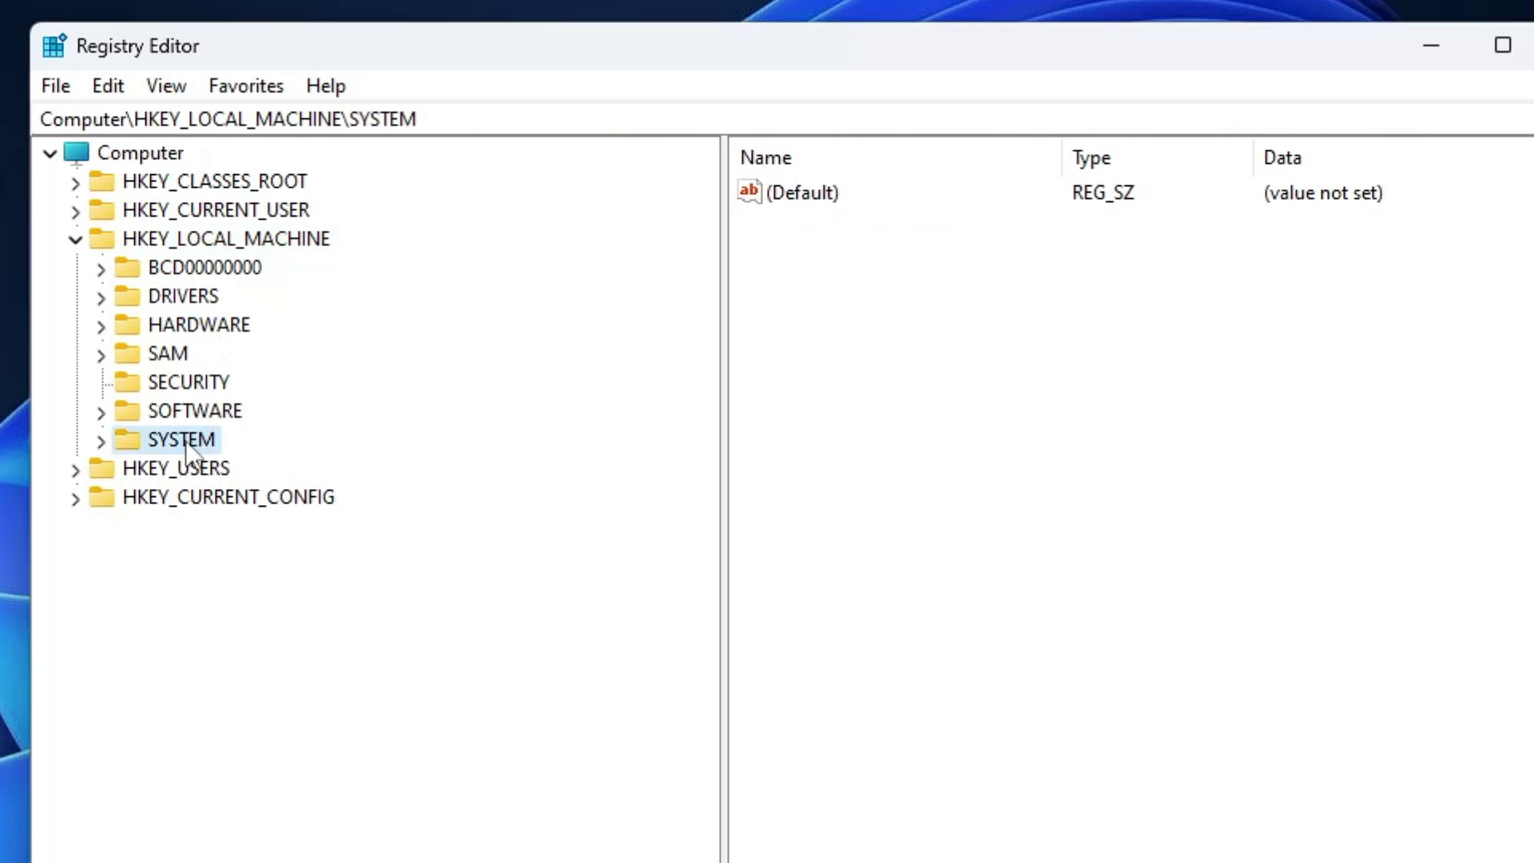
pyautogui.doubleClick(186, 444)
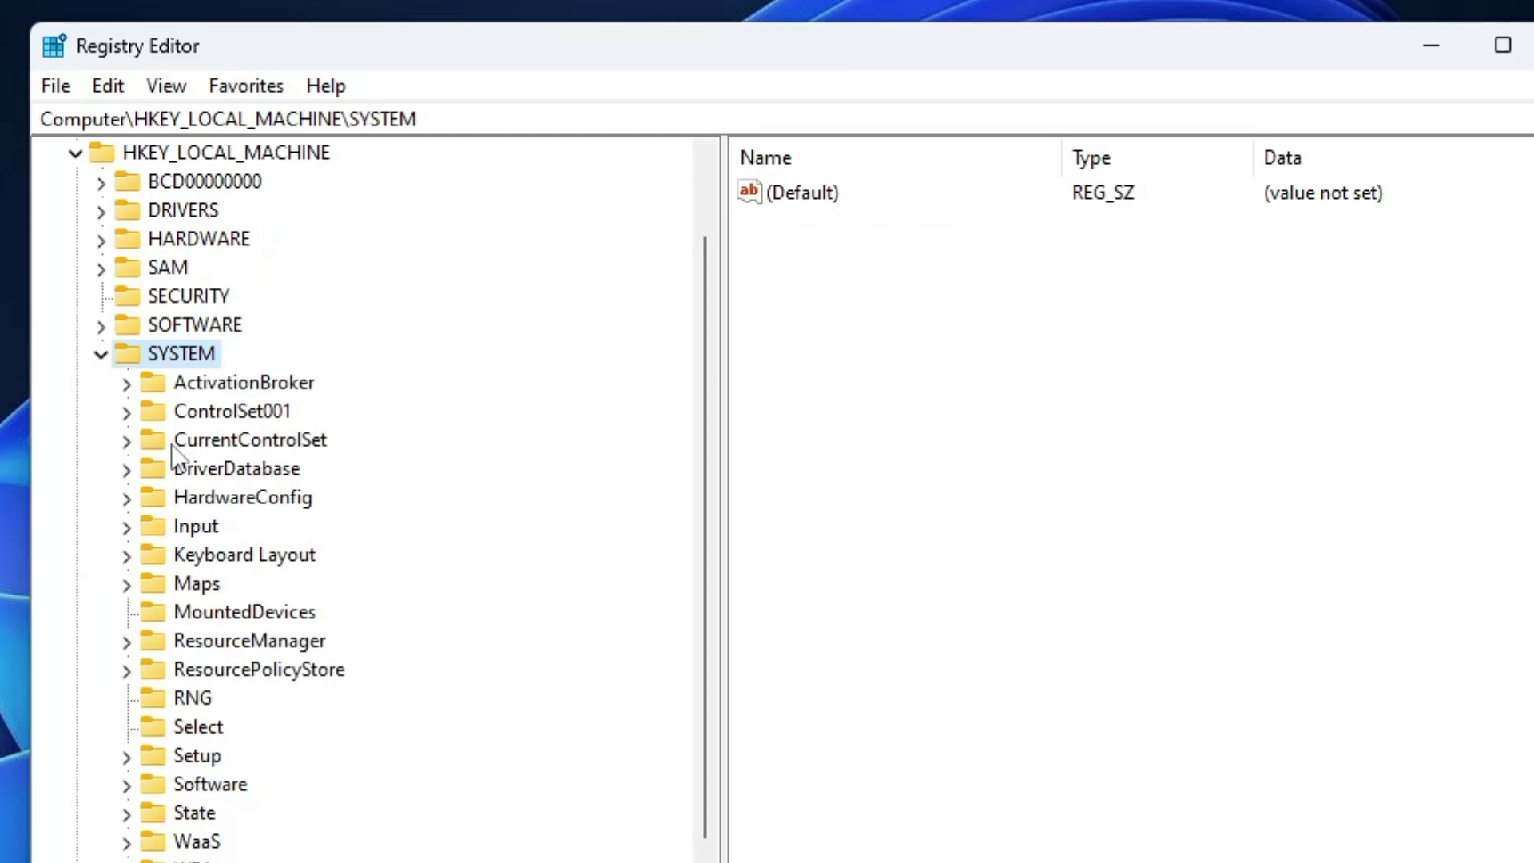
pyautogui.click(235, 448)
pyautogui.doubleClick(235, 447)
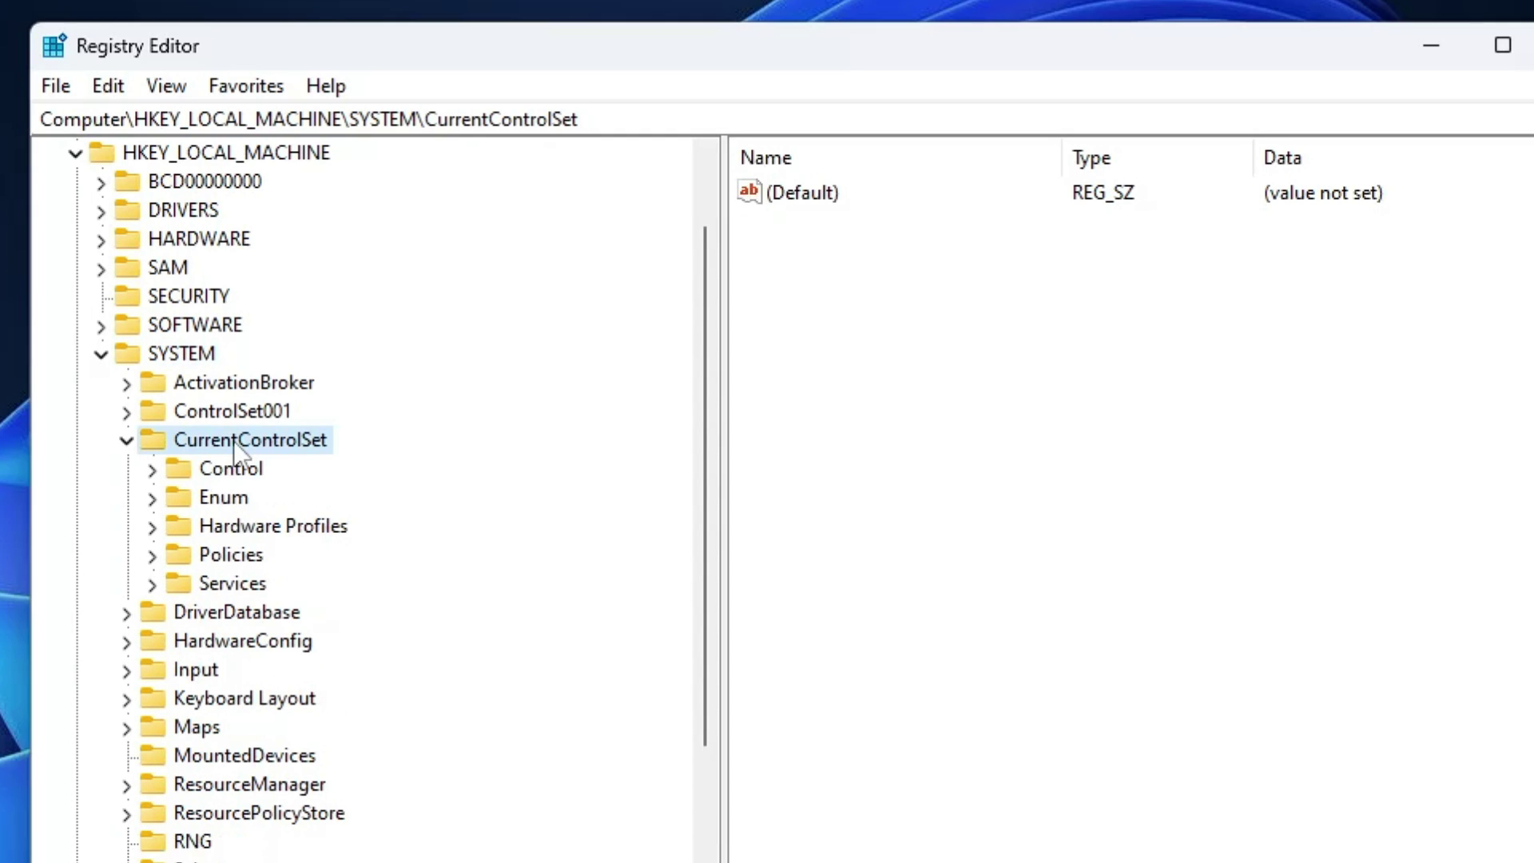
pyautogui.click(240, 473)
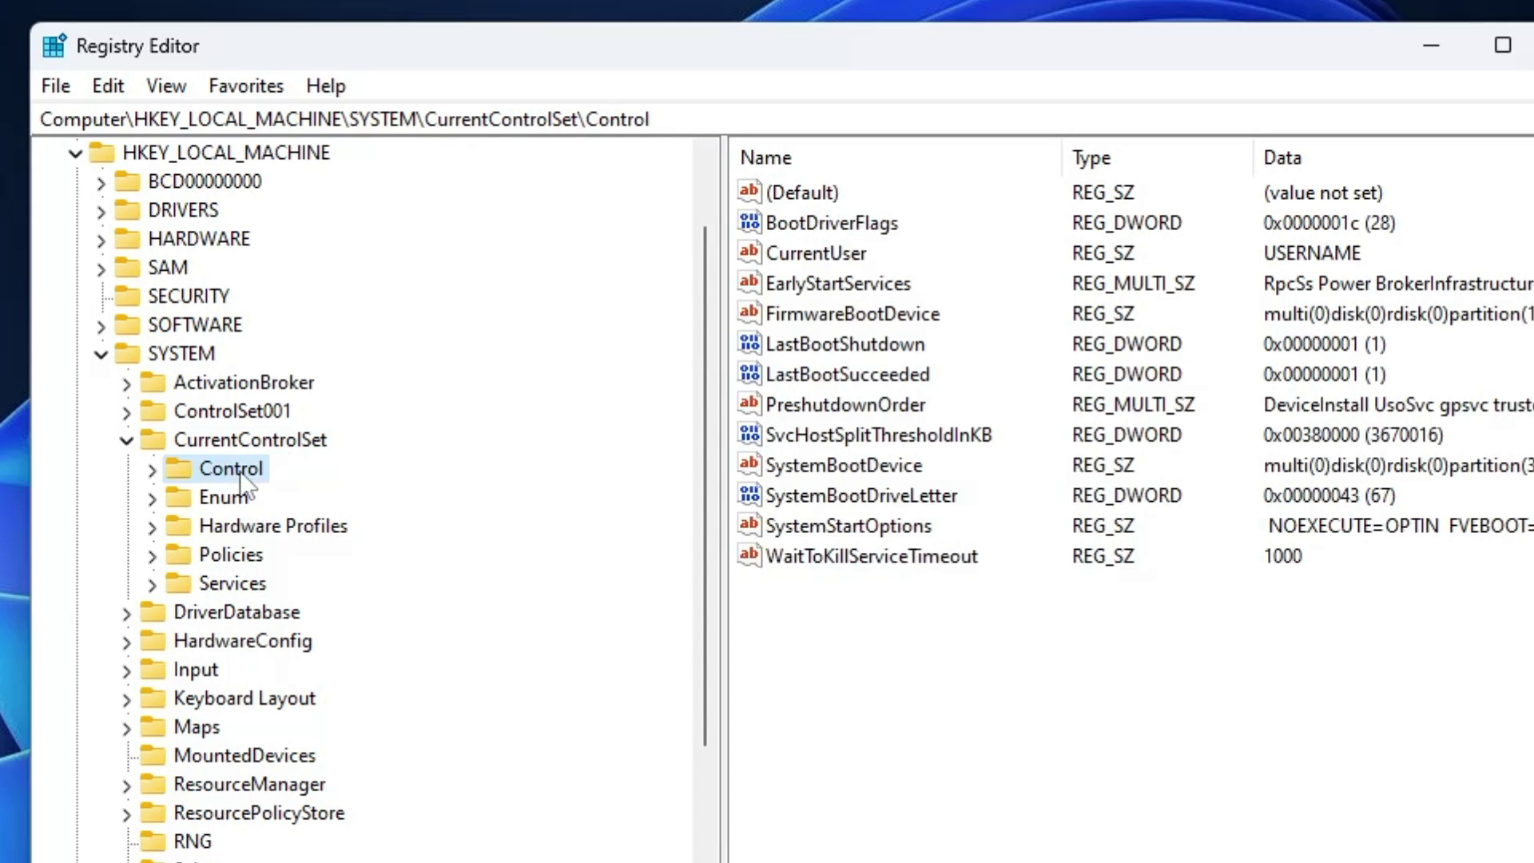
pyautogui.doubleClick(239, 473)
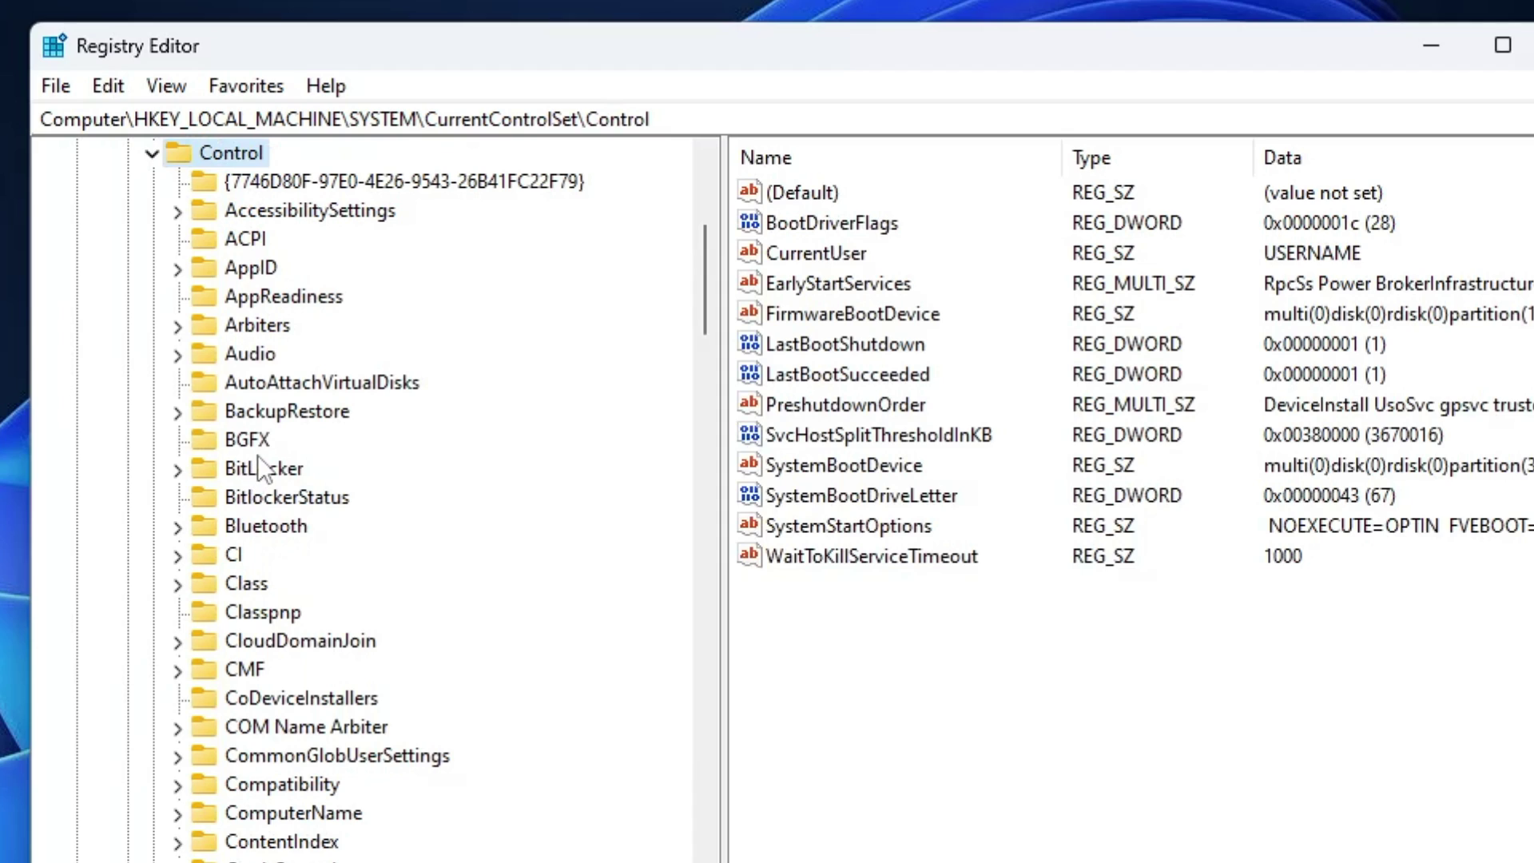
# Find the Power key under CurrentControlSet\Control and expand it.
pyautogui.click(261, 468)
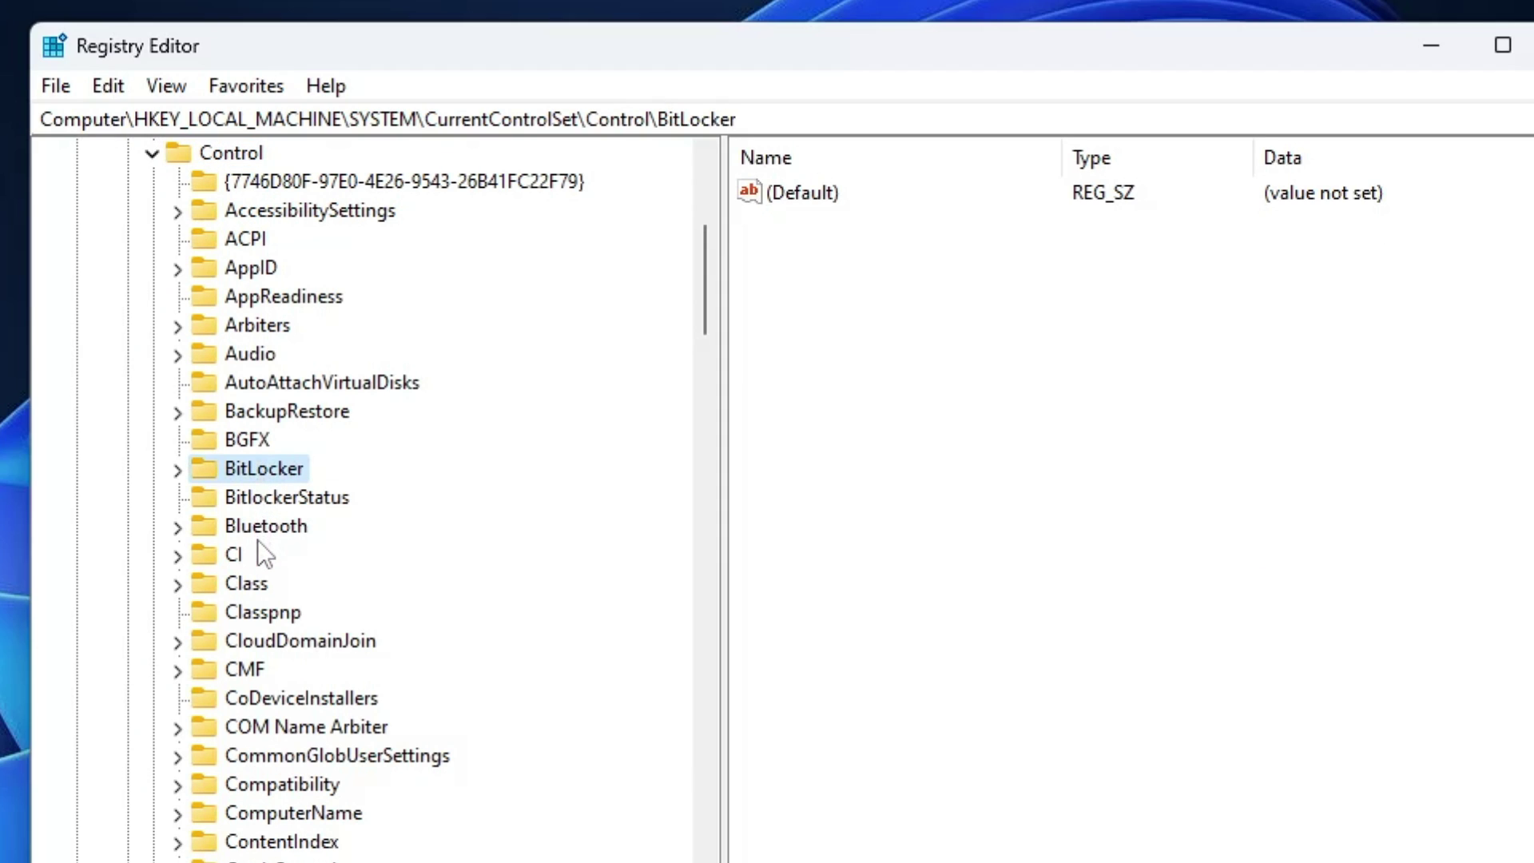
pyautogui.press('p')
pyautogui.scroll(-3, 281, 587)
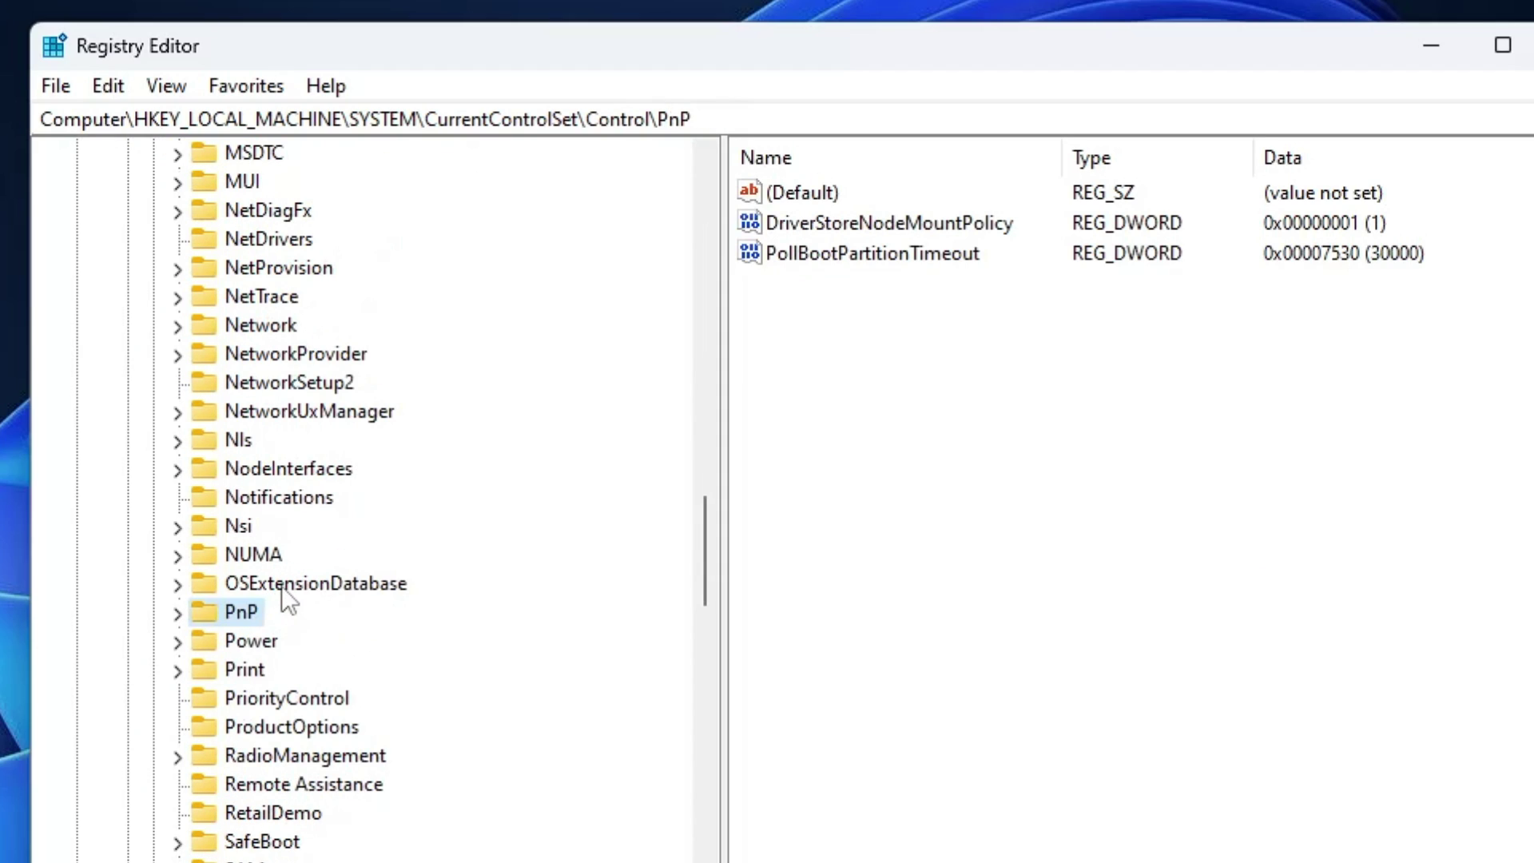
pyautogui.click(263, 644)
pyautogui.scroll(-3, 262, 645)
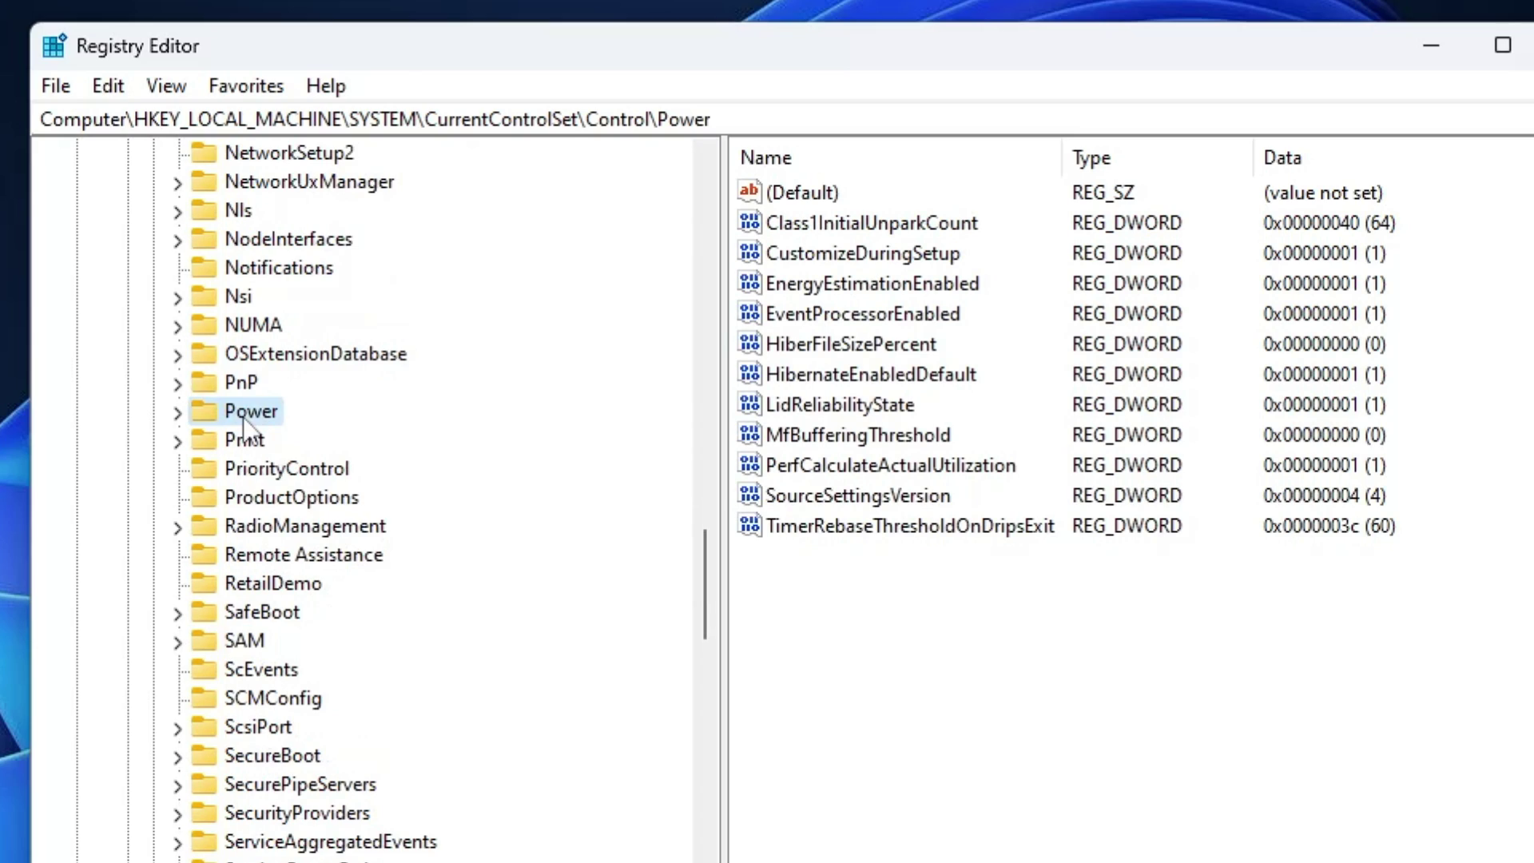
pyautogui.doubleClick(258, 415)
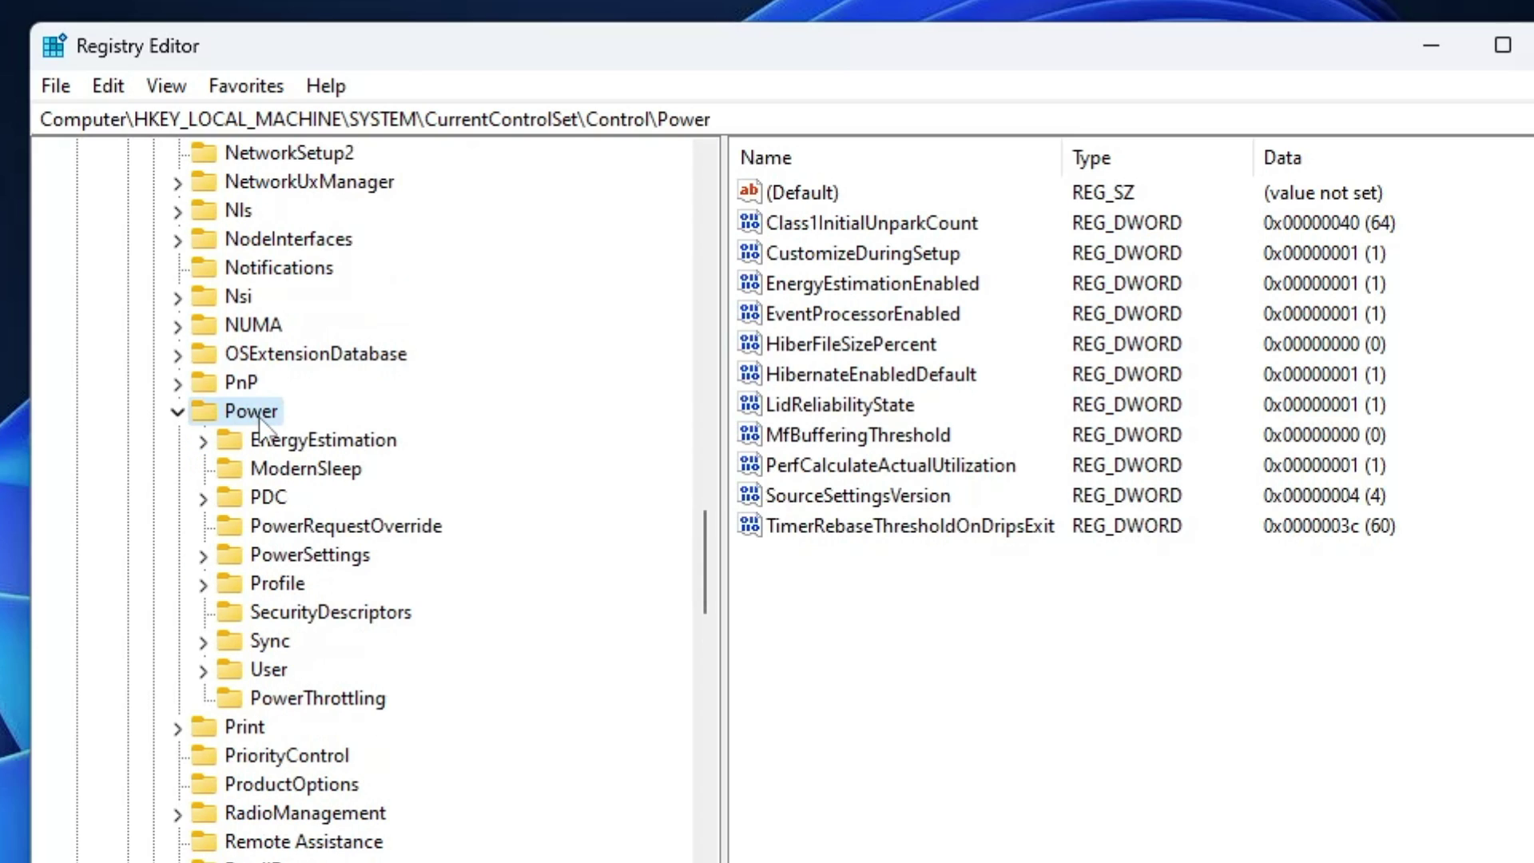
pyautogui.click(312, 555)
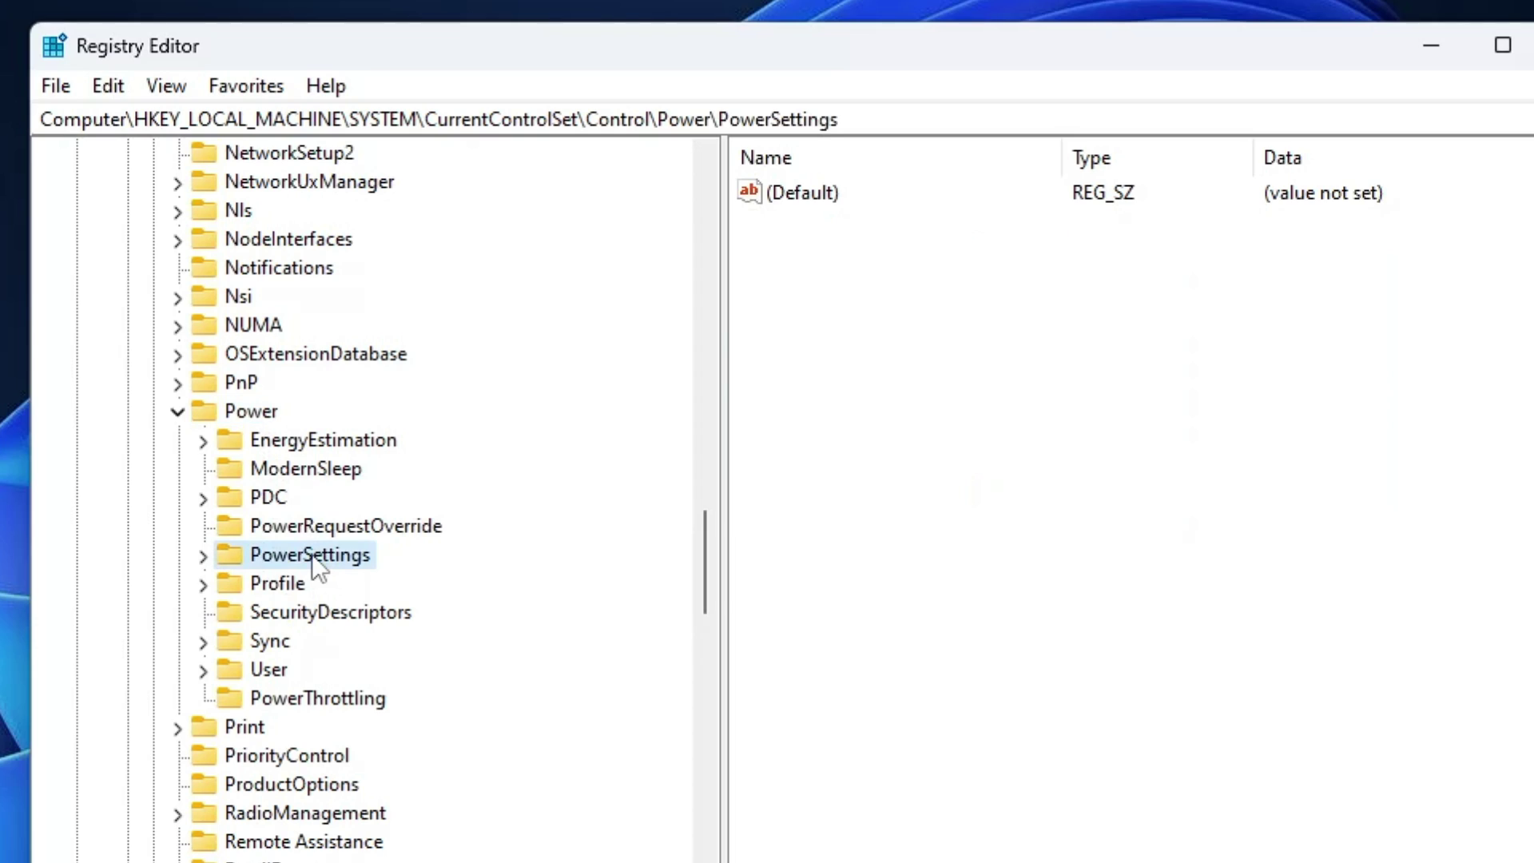
pyautogui.doubleClick(315, 553)
pyautogui.write('54')
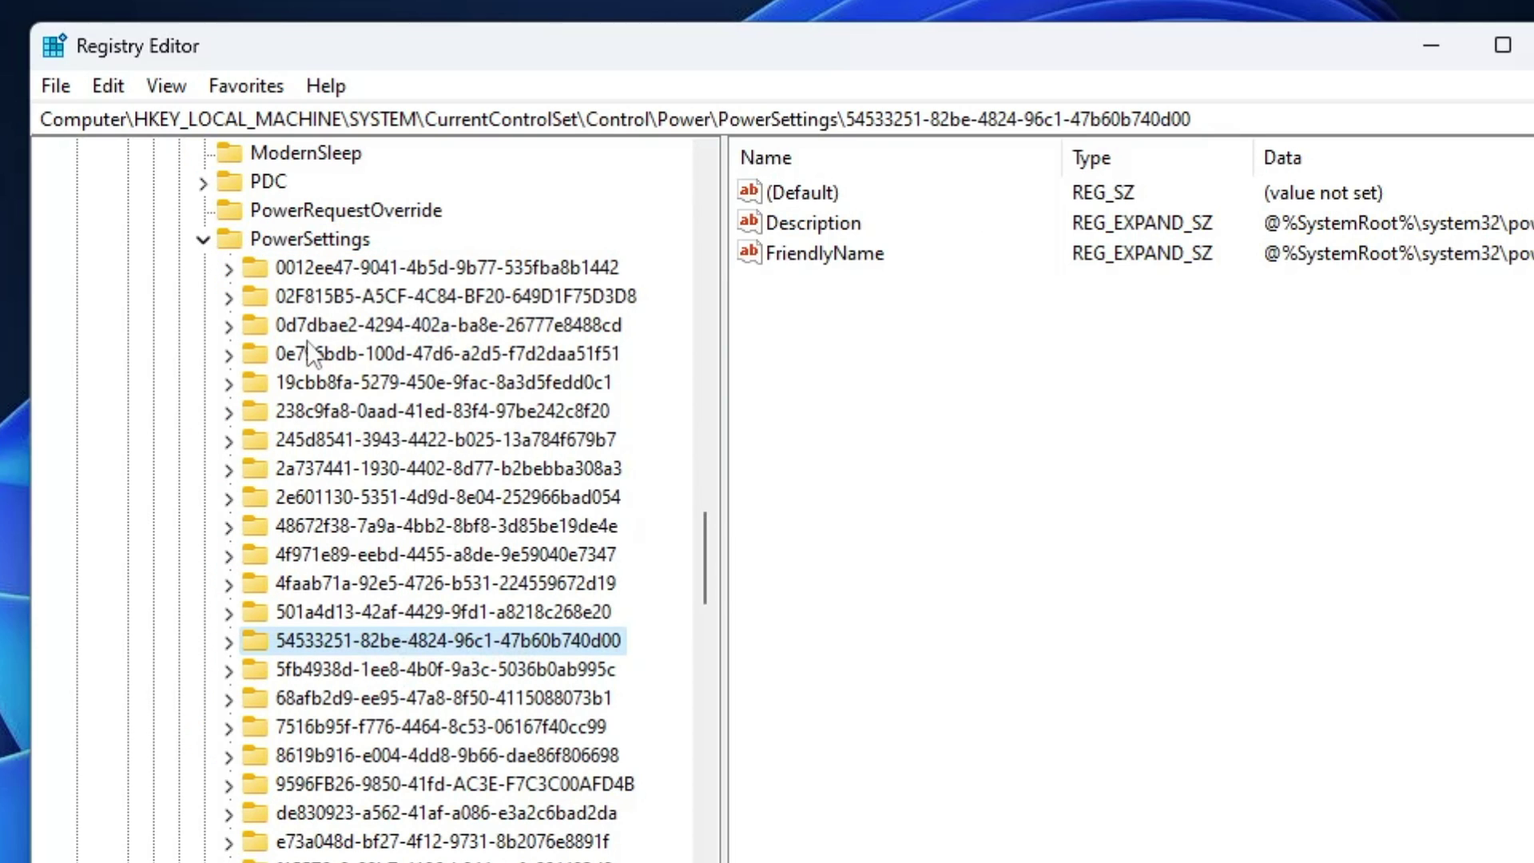
pyautogui.doubleClick(348, 639)
pyautogui.scroll(3, 311, 496)
pyautogui.click(312, 496)
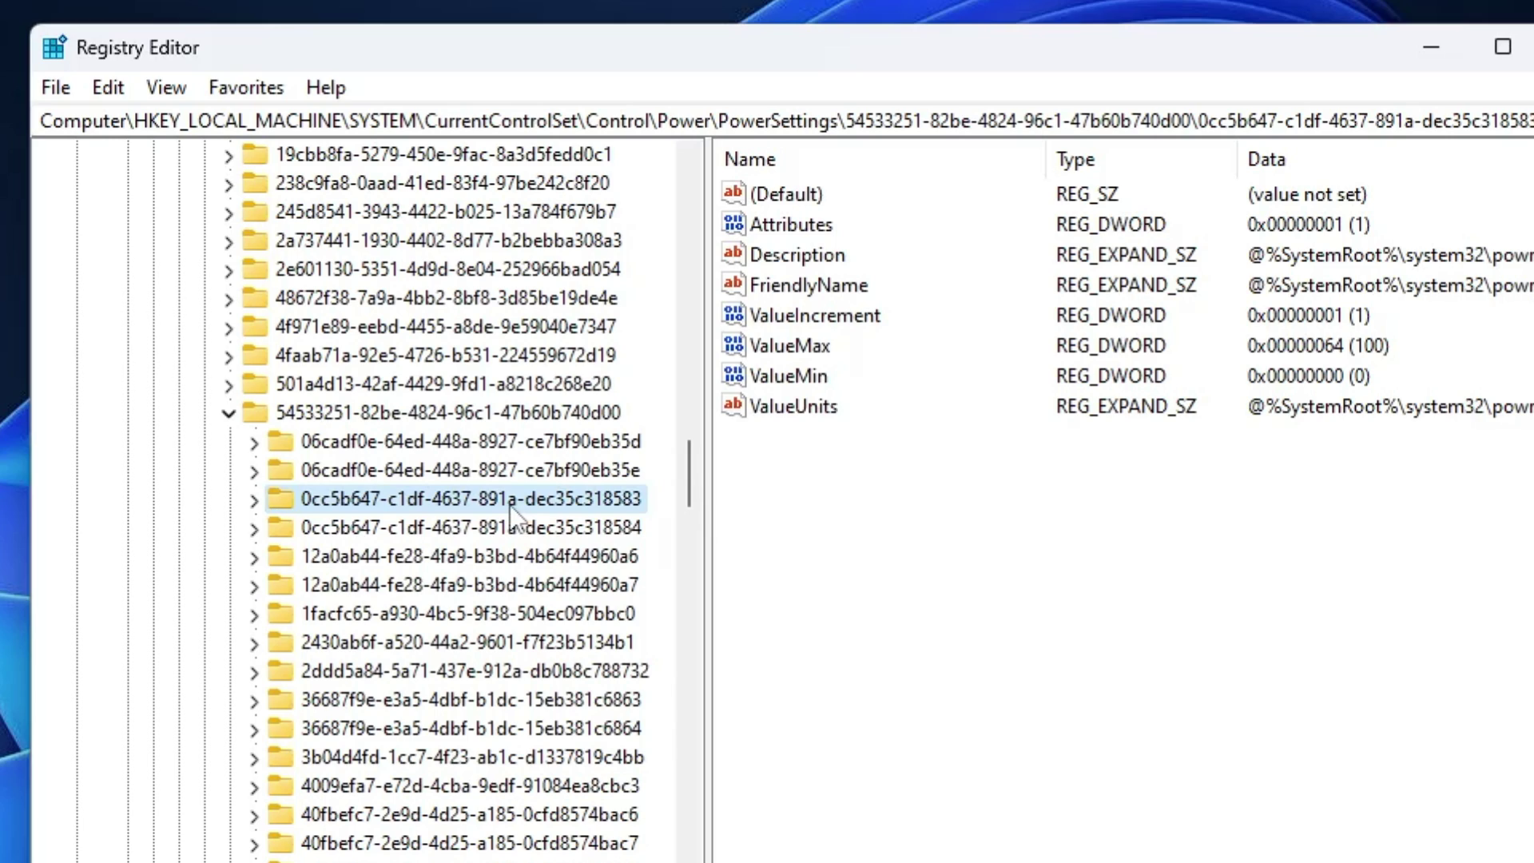
# Set the Attributes value of the selected 0cc5b647-c1df-4637-891a-dec35c318583 key to 0.
pyautogui.press('Tab')
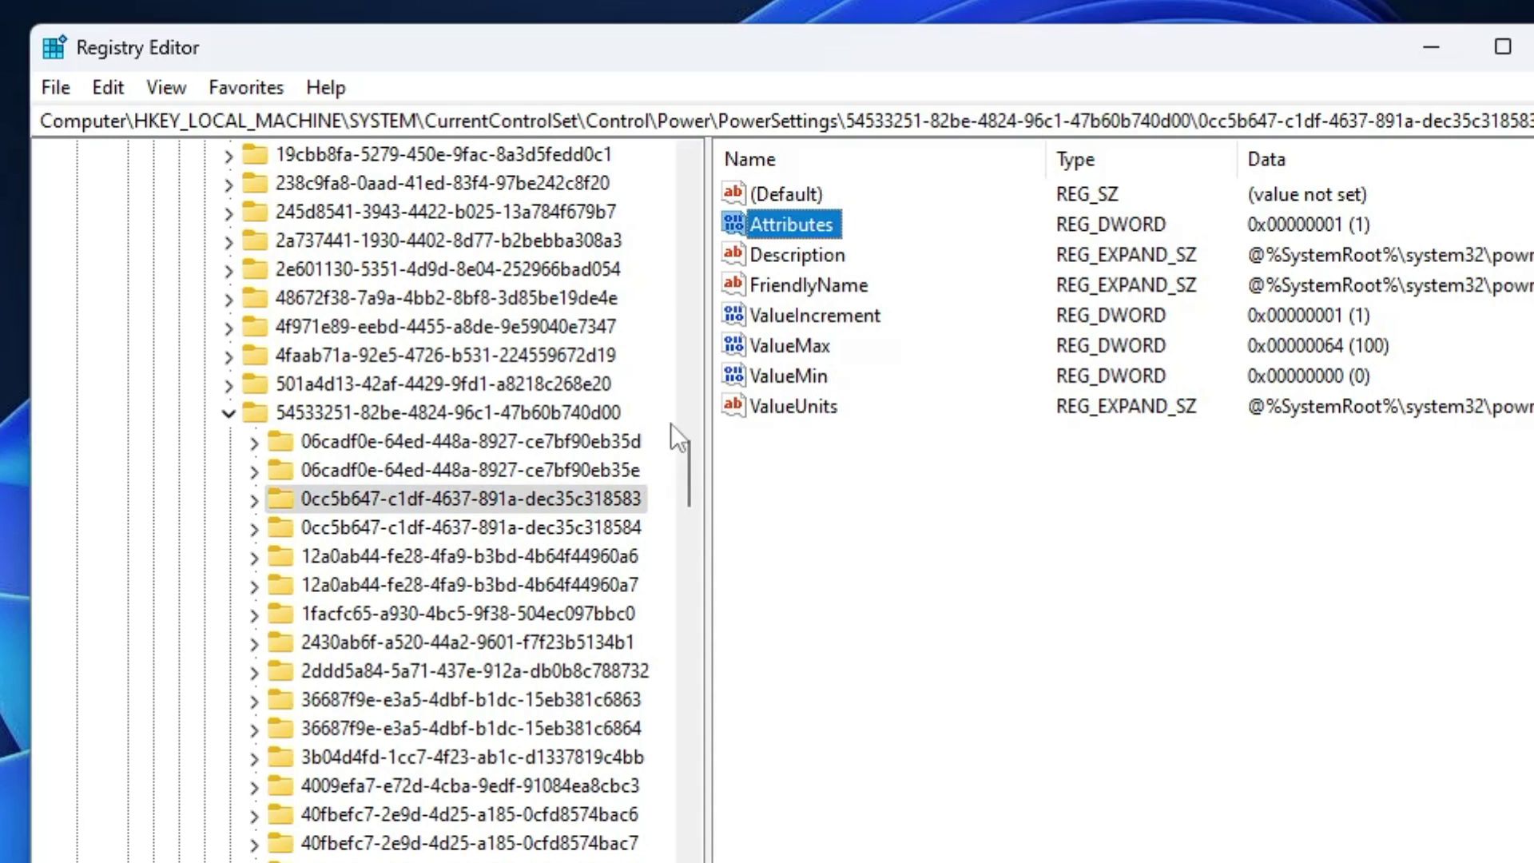
pyautogui.click(767, 285)
pyautogui.click(770, 224)
pyautogui.doubleClick(789, 224)
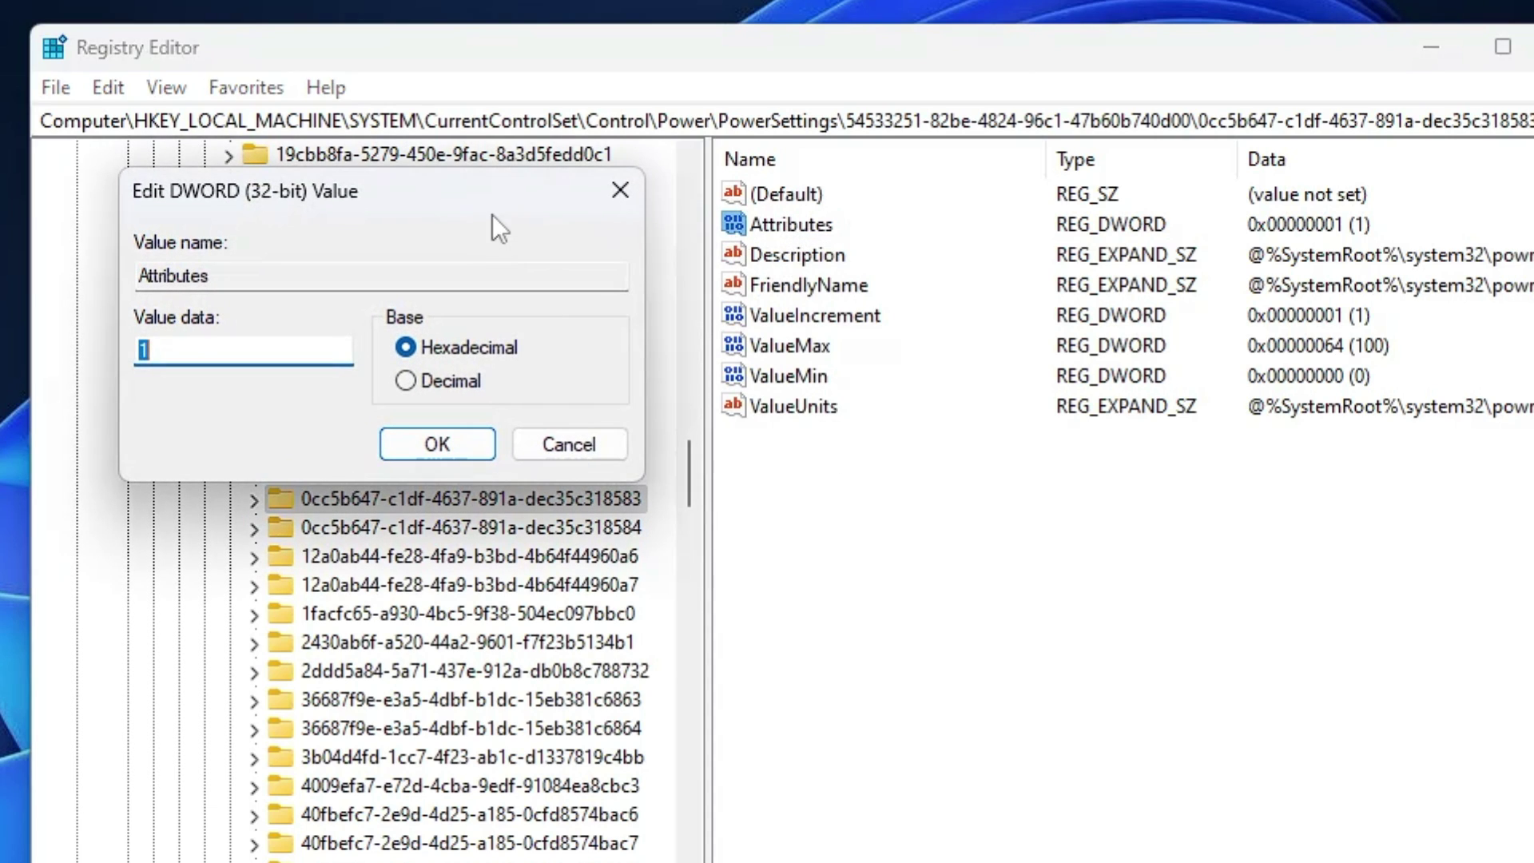
pyautogui.moveTo(431, 201); pyautogui.dragTo(901, 190)
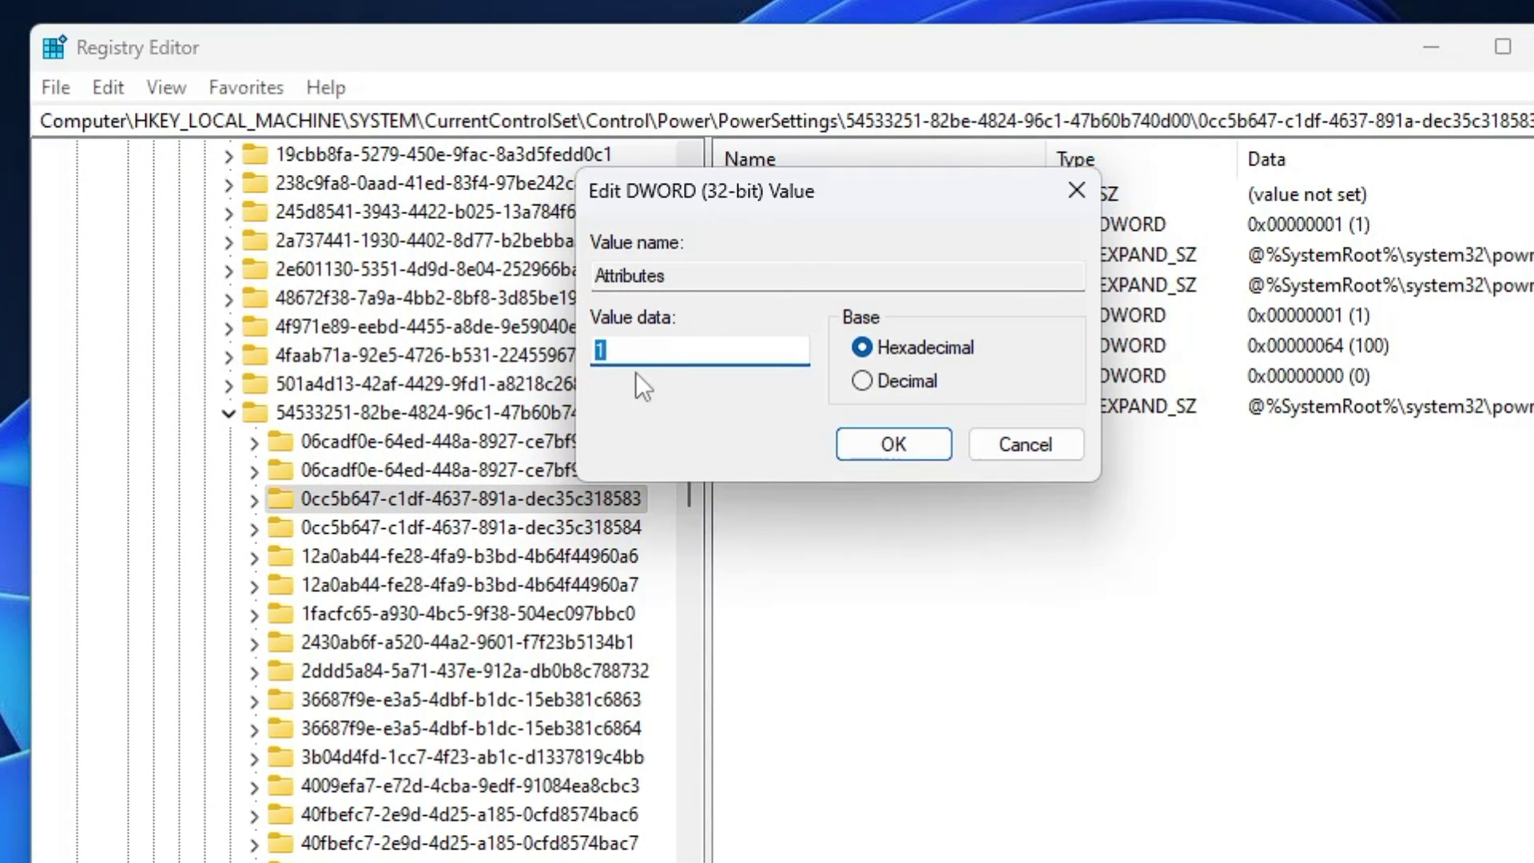
pyautogui.write('0')
pyautogui.click(904, 442)
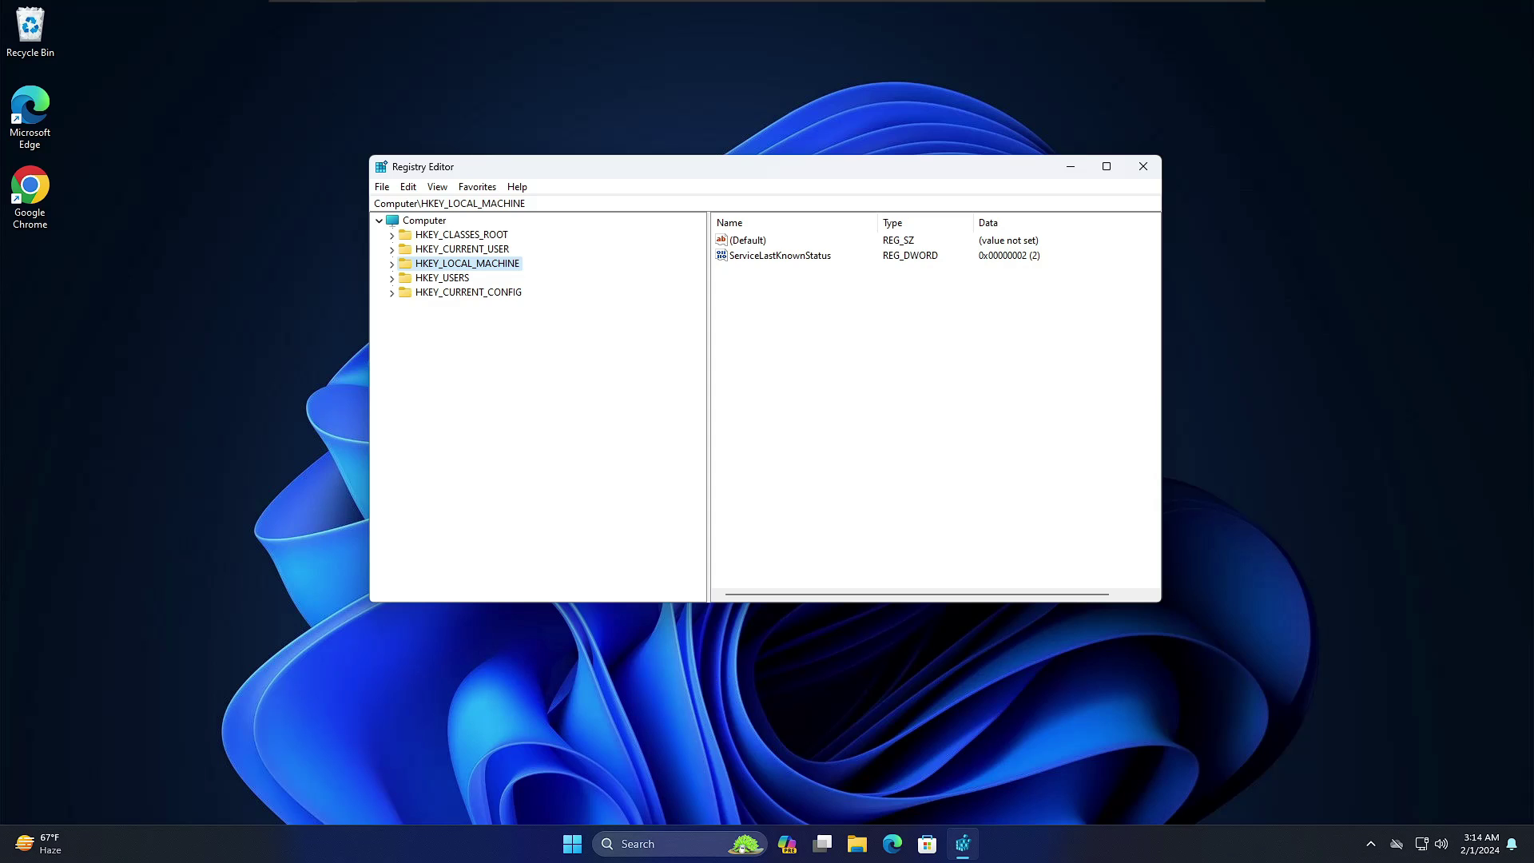
# Search Windows for cmd and open Command Prompt.
pyautogui.click(647, 844)
pyautogui.write('d')
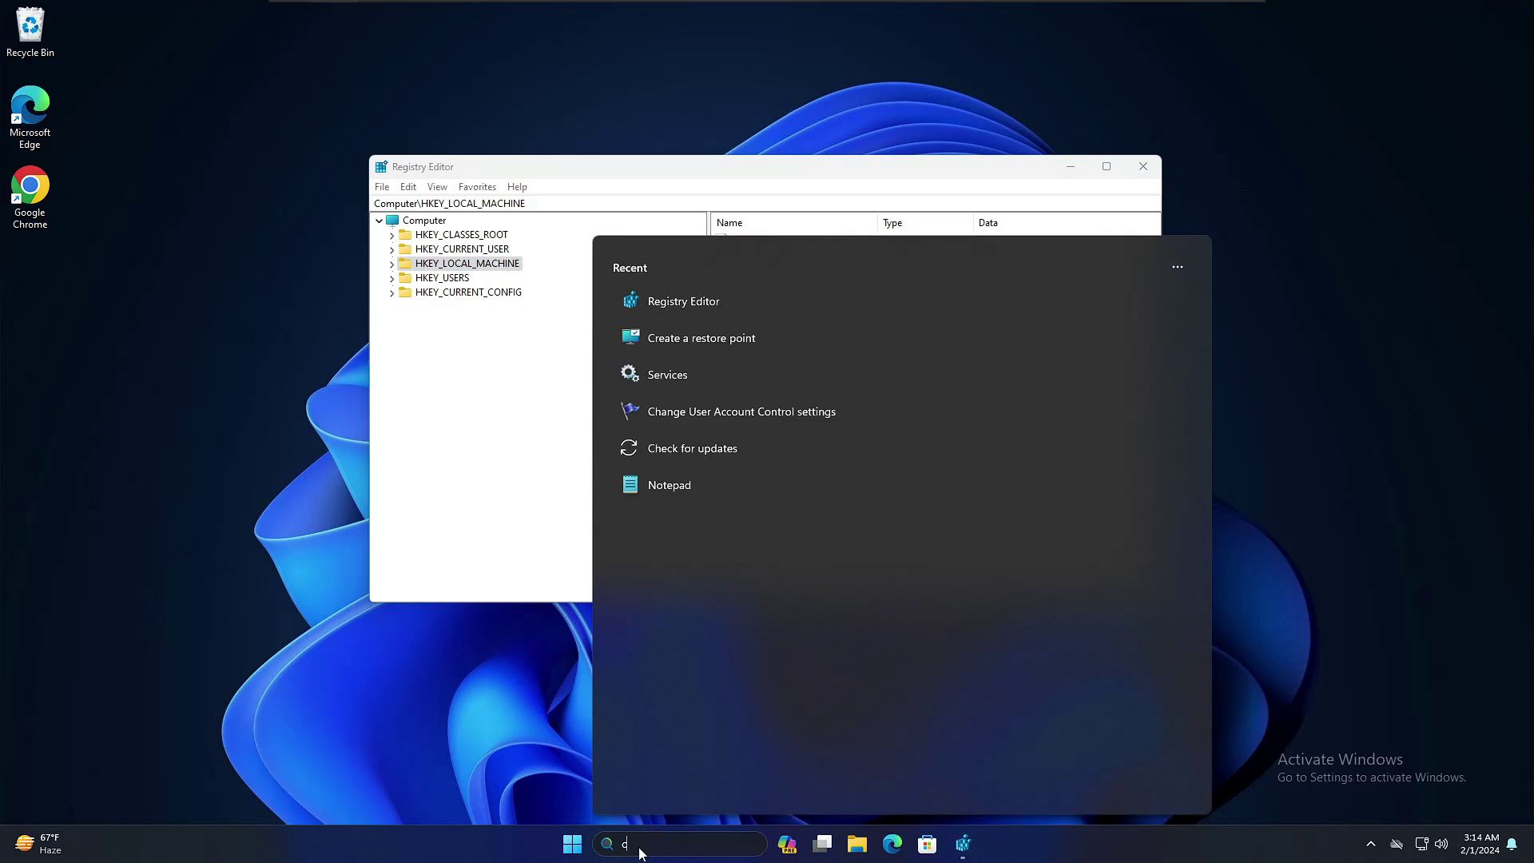
pyautogui.write('md')
pyautogui.click(692, 342)
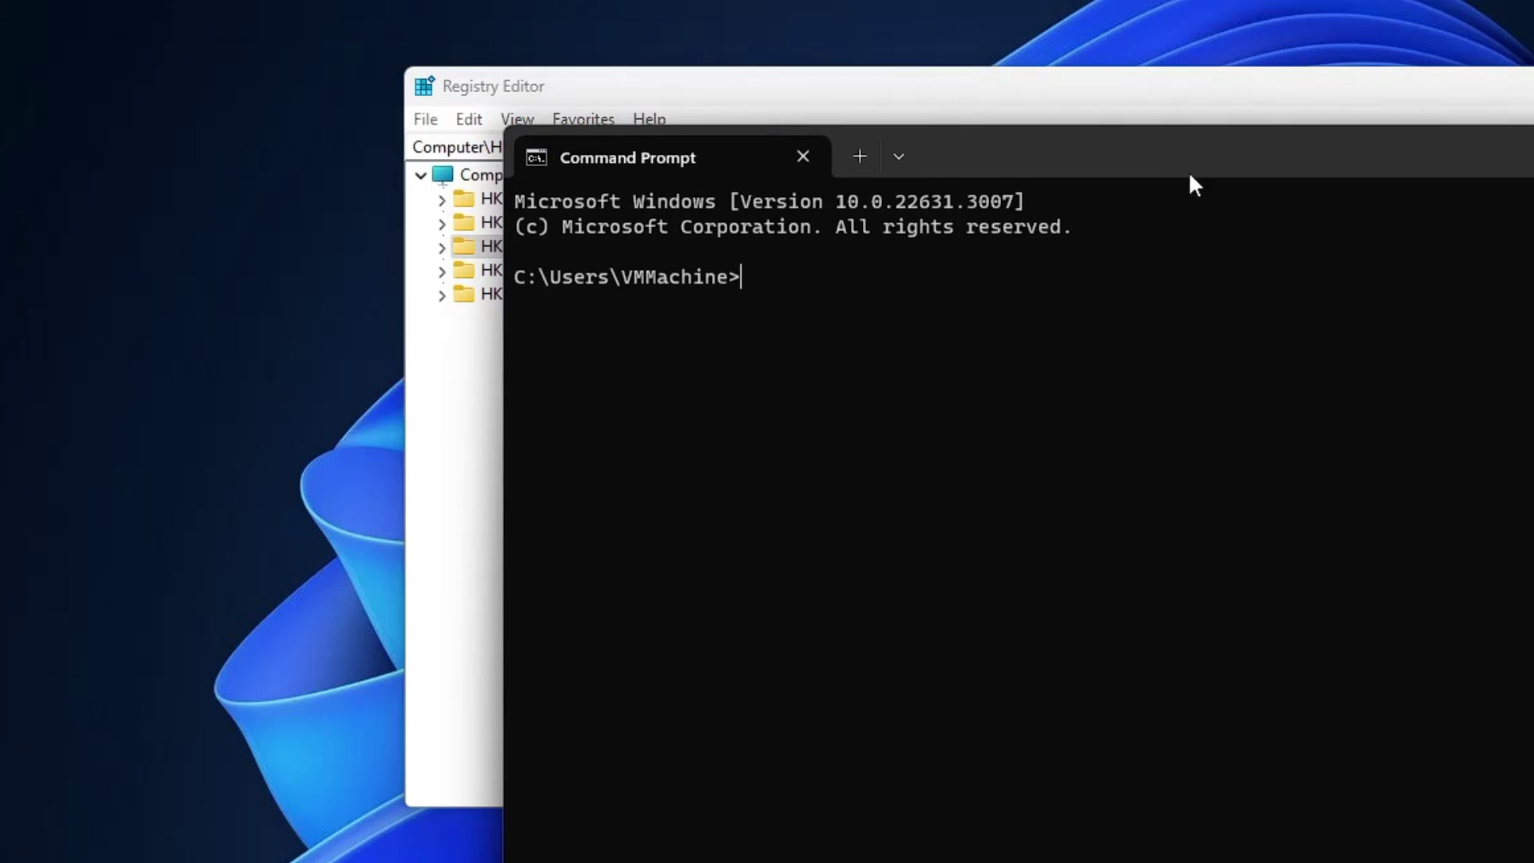
# Run the command ipconfig /all to list the full network configuration.
pyautogui.write('i[p')
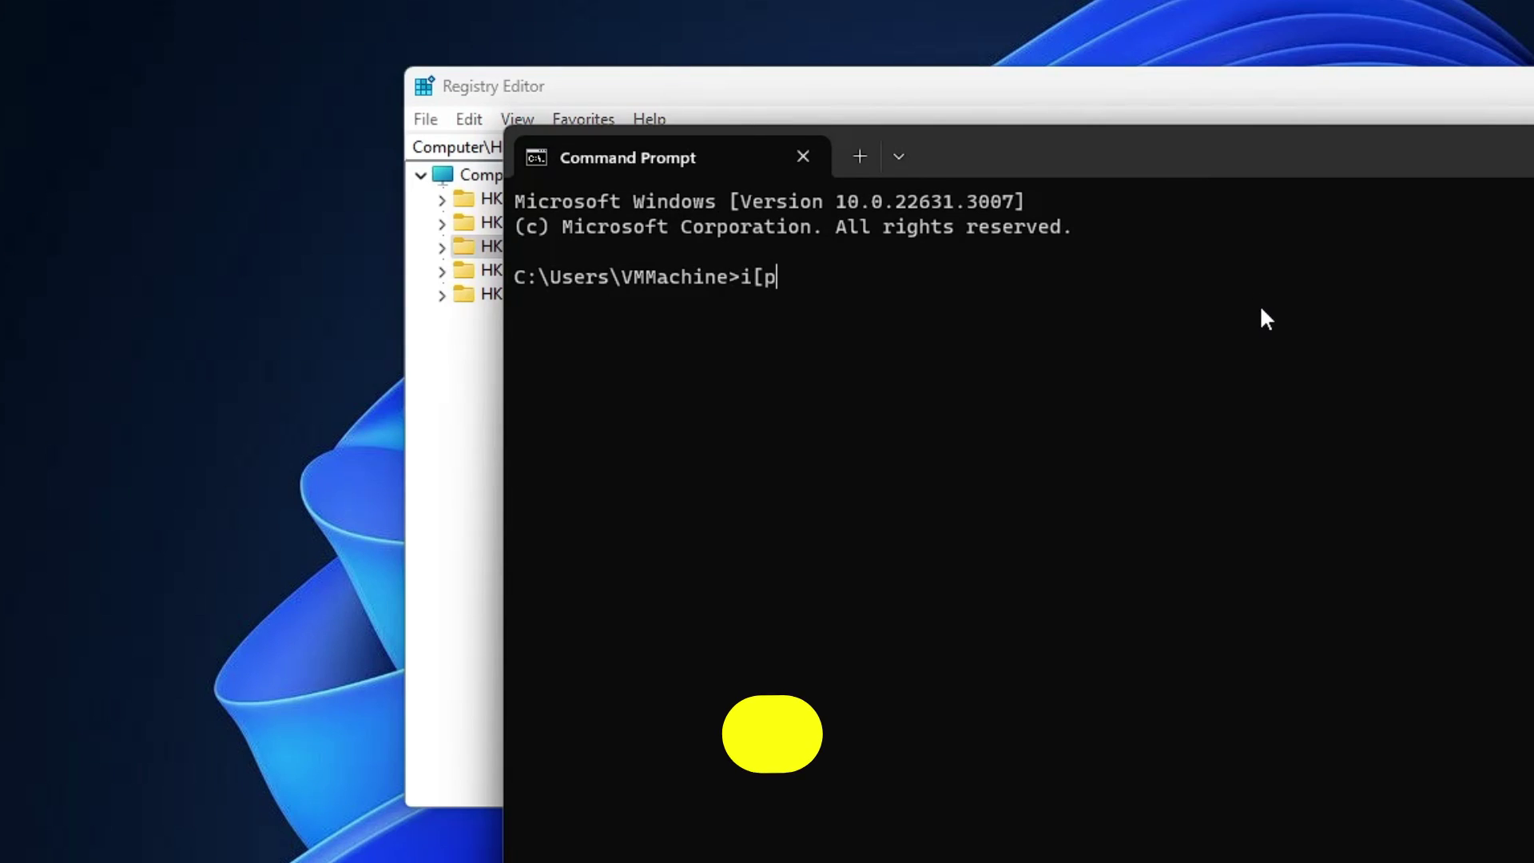
pyautogui.press('BackSpace')
pyautogui.press('BackSpace')
pyautogui.write('pconfig /a')
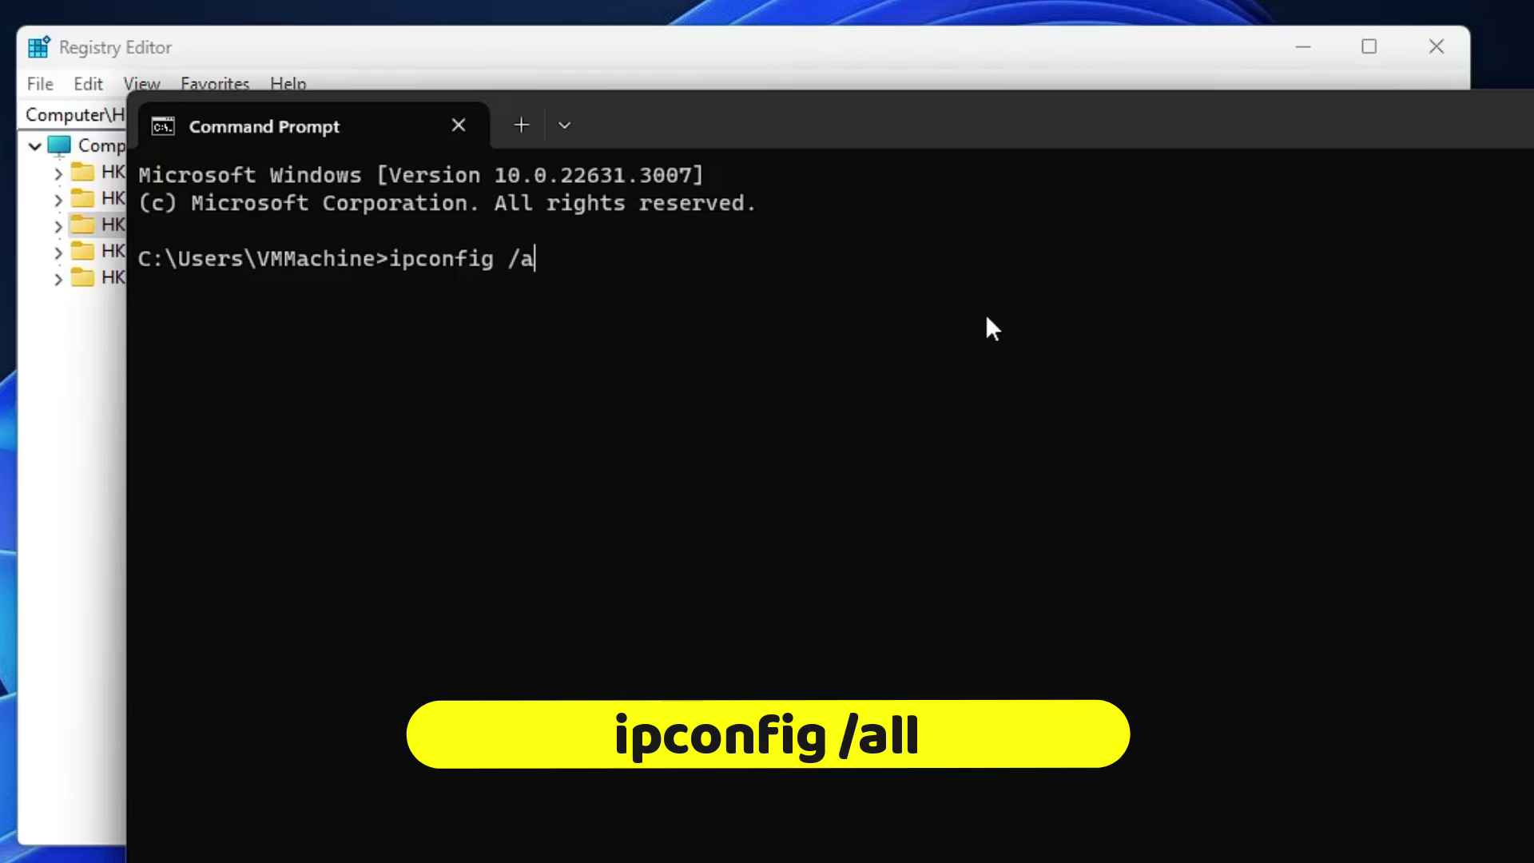
pyautogui.write('ll')
pyautogui.press('Return')
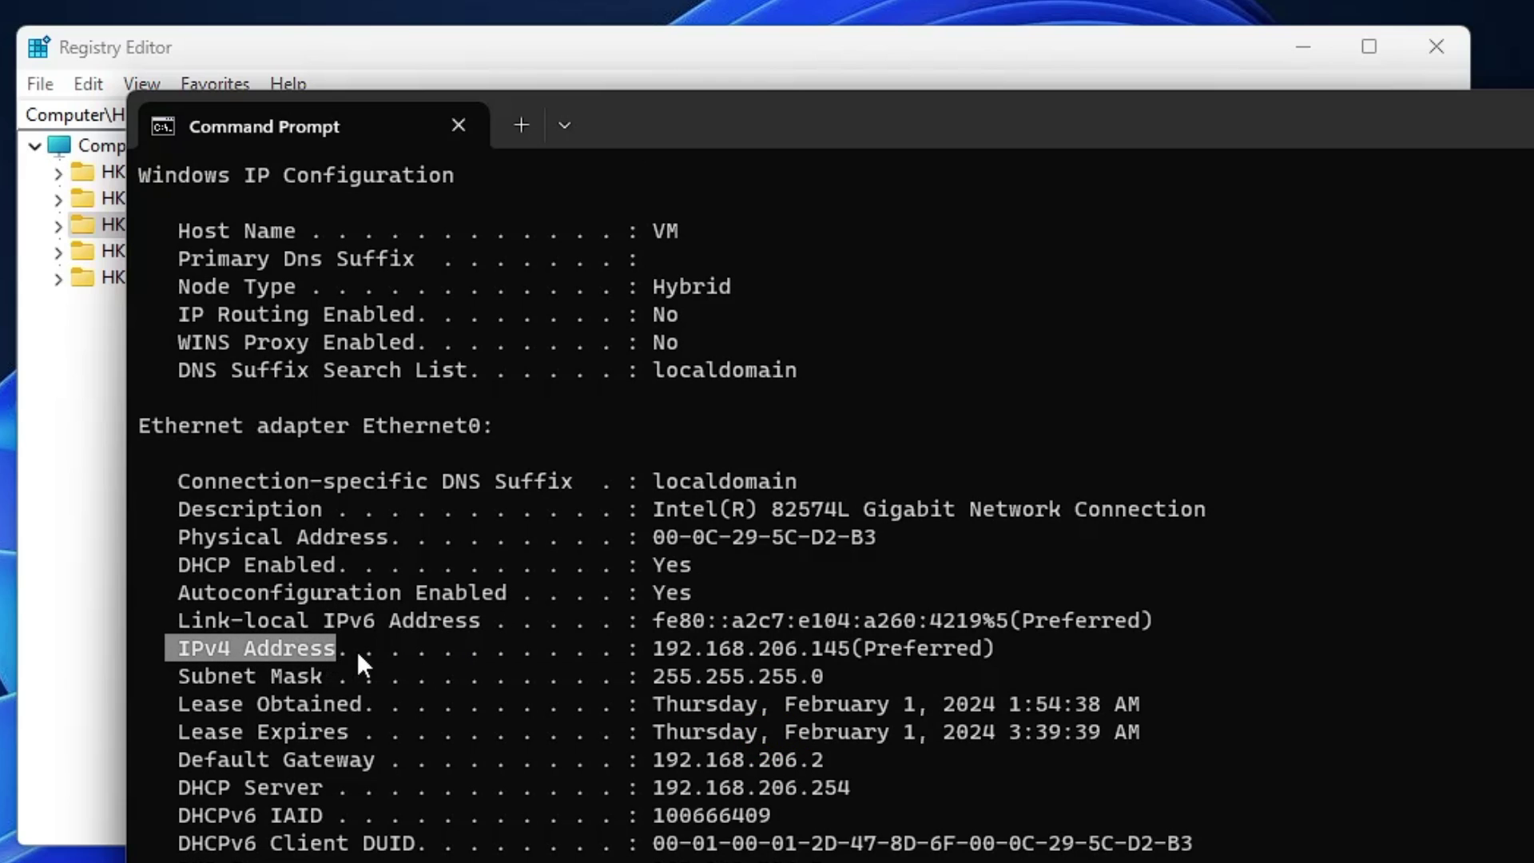
# Copy the IPv4 address of the Ethernet0 adapter from the output and leave it highlighted.
pyautogui.moveTo(658, 646); pyautogui.dragTo(851, 651)
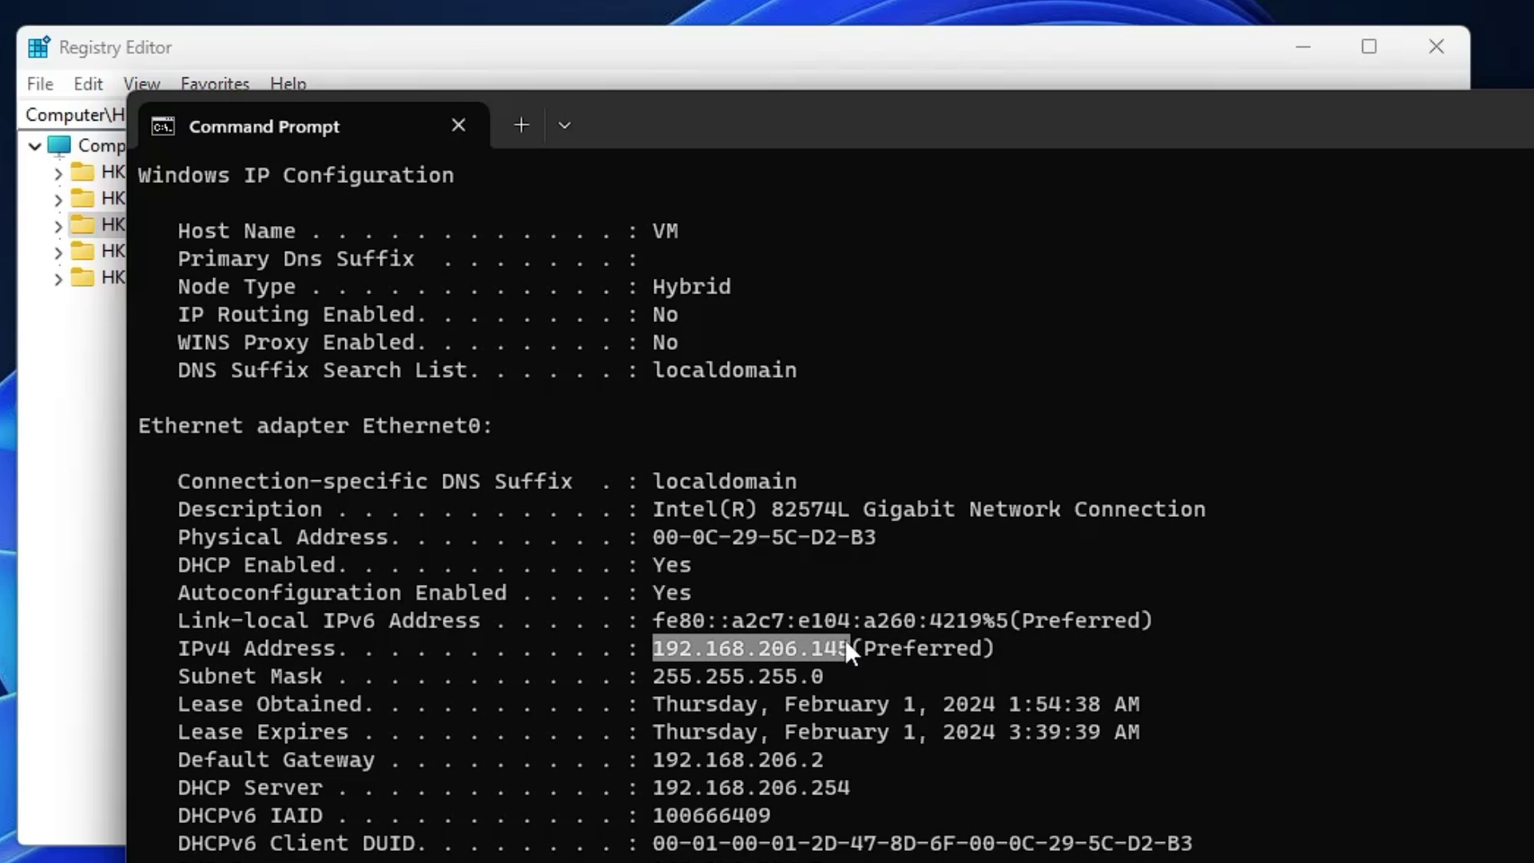
pyautogui.hotkey('ctrl', 'c')
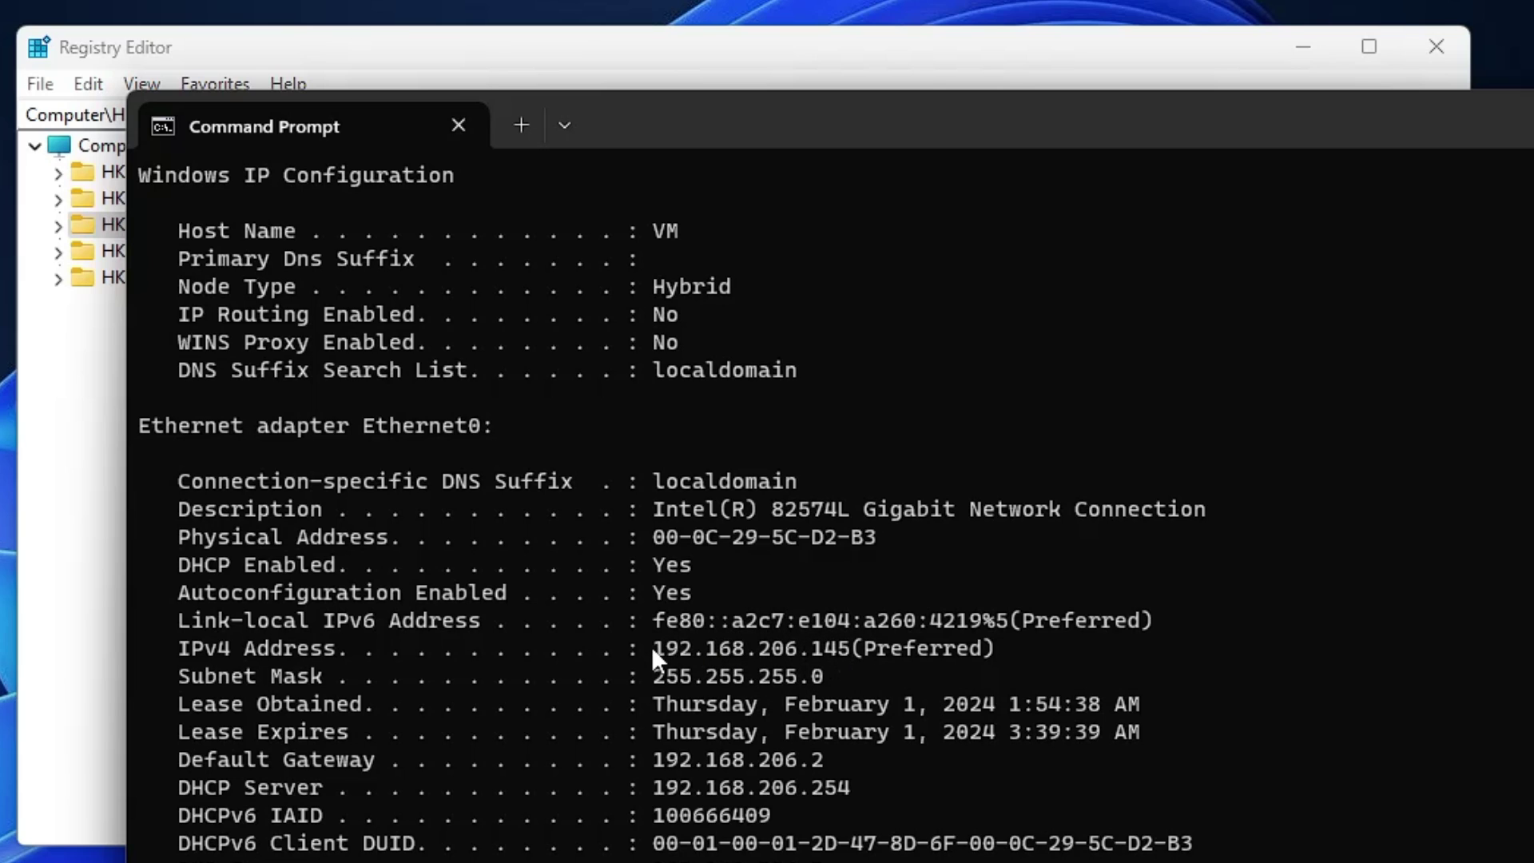
pyautogui.moveTo(652, 646); pyautogui.dragTo(788, 658)
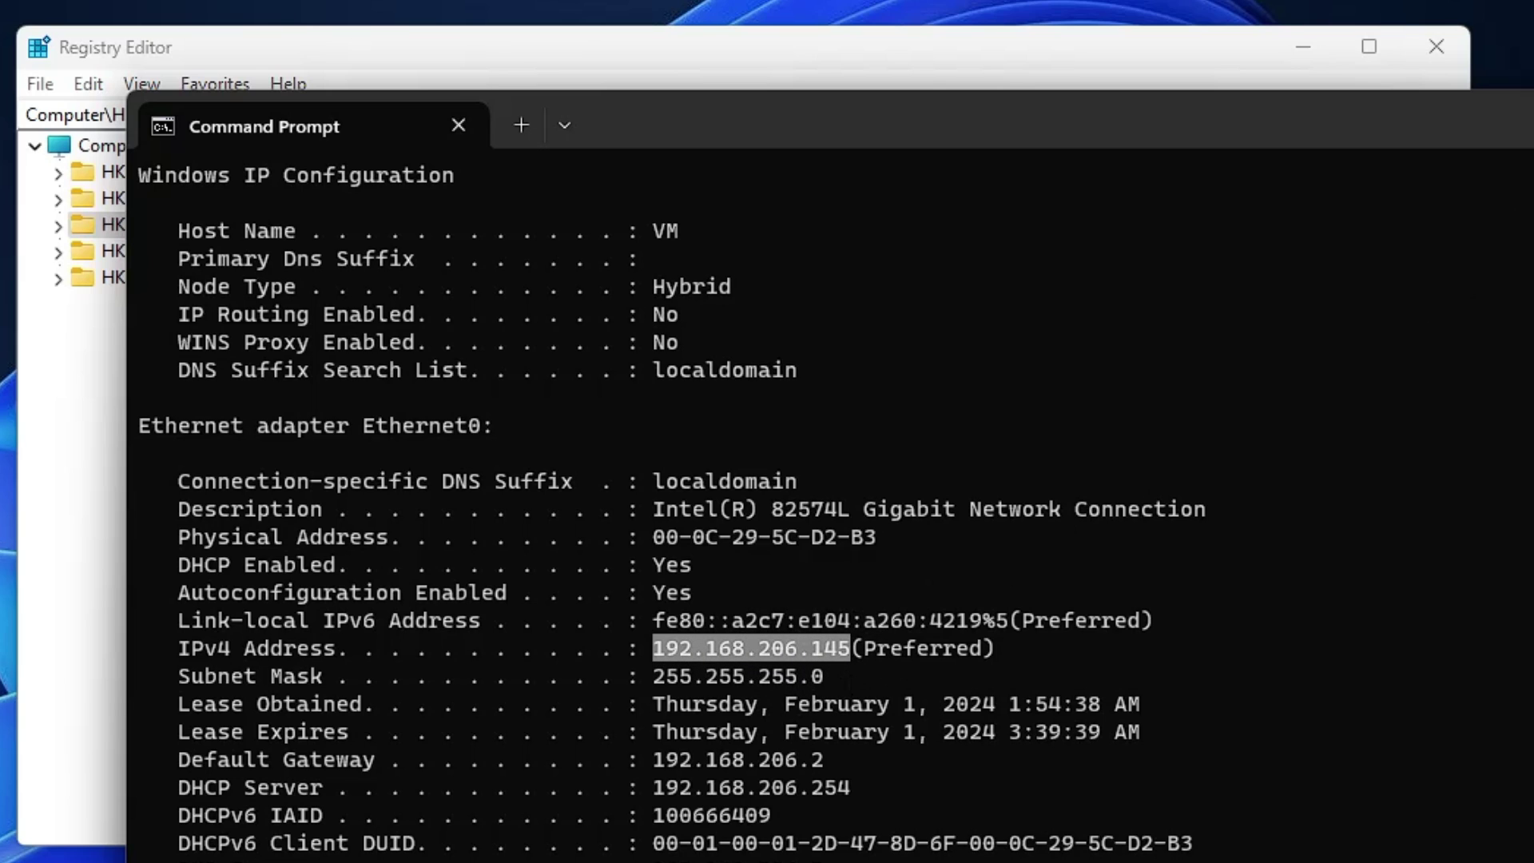
# Switch back to Registry Editor and expand the tree to HKEY_LOCAL_MACHINE\SYSTEM\CurrentControlSet\Services.
pyautogui.hotkey('alt', 'Tab')
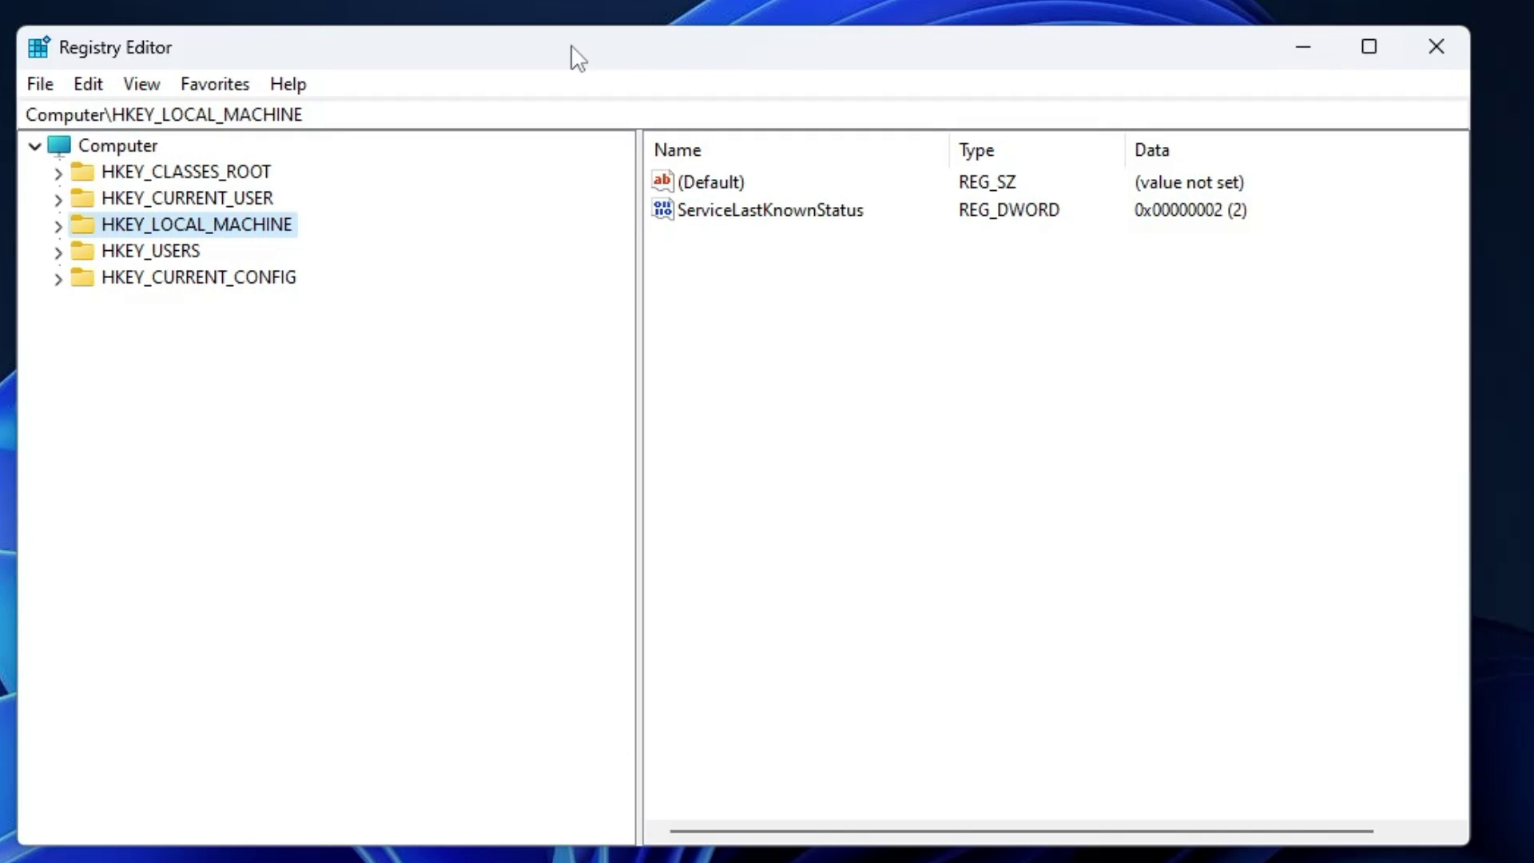
pyautogui.moveTo(576, 55); pyautogui.dragTo(606, 182)
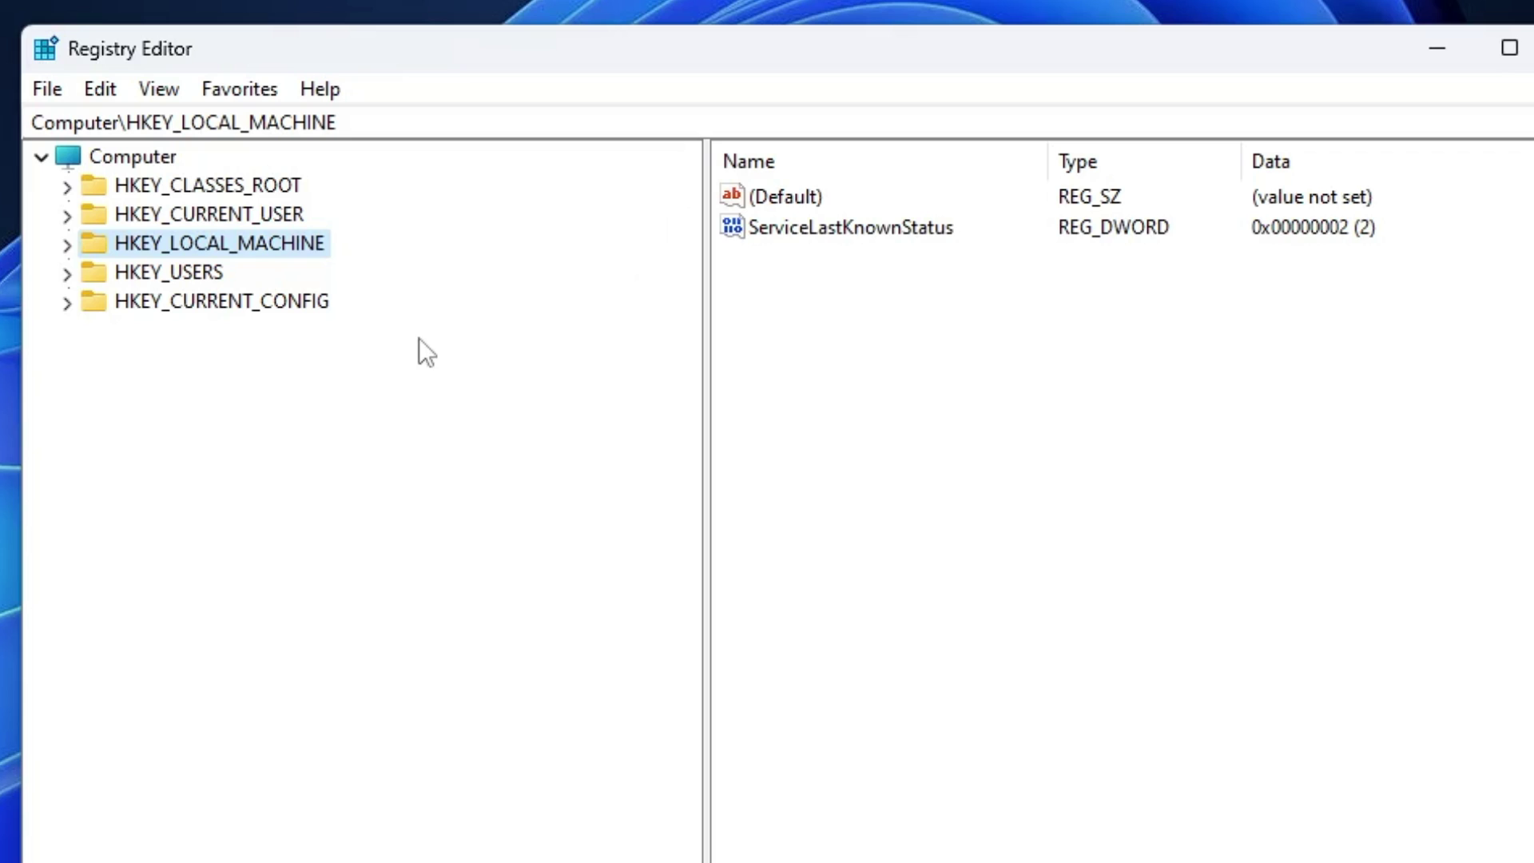
pyautogui.doubleClick(235, 241)
pyautogui.click(166, 448)
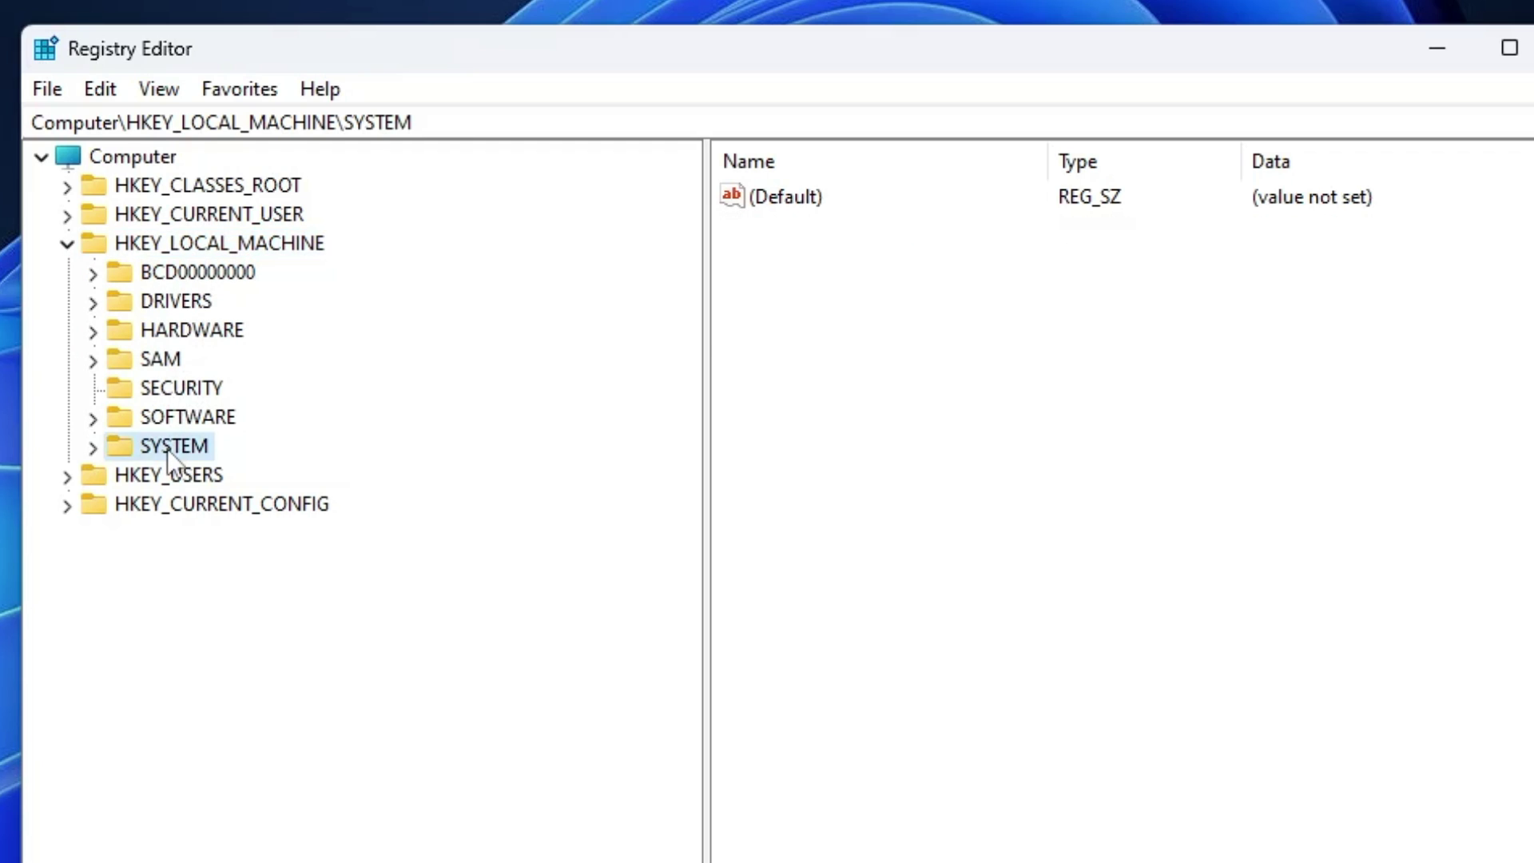
pyautogui.doubleClick(166, 448)
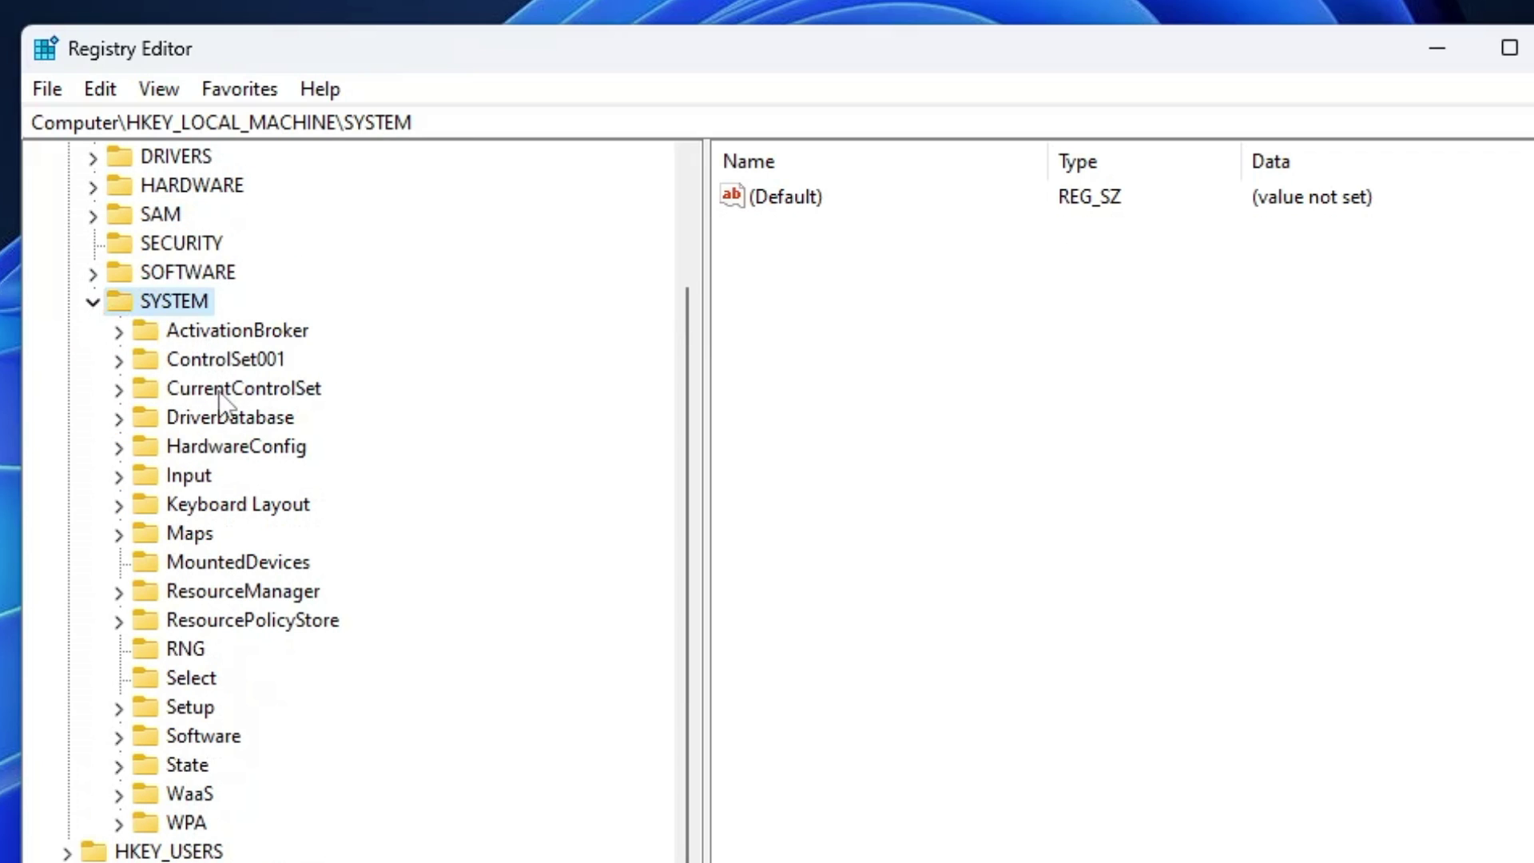
pyautogui.doubleClick(231, 392)
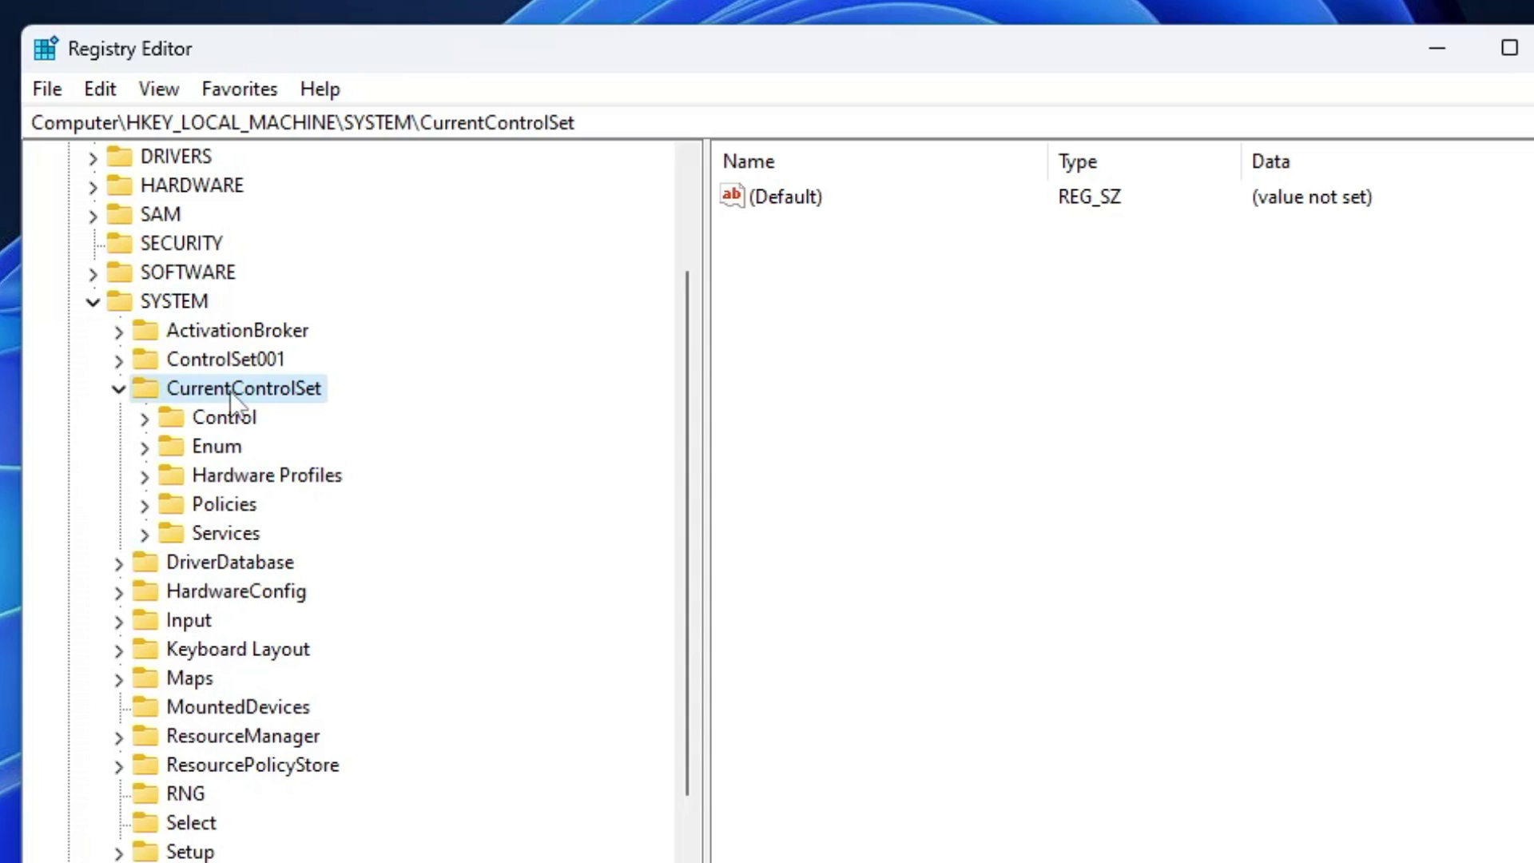
pyautogui.doubleClick(213, 535)
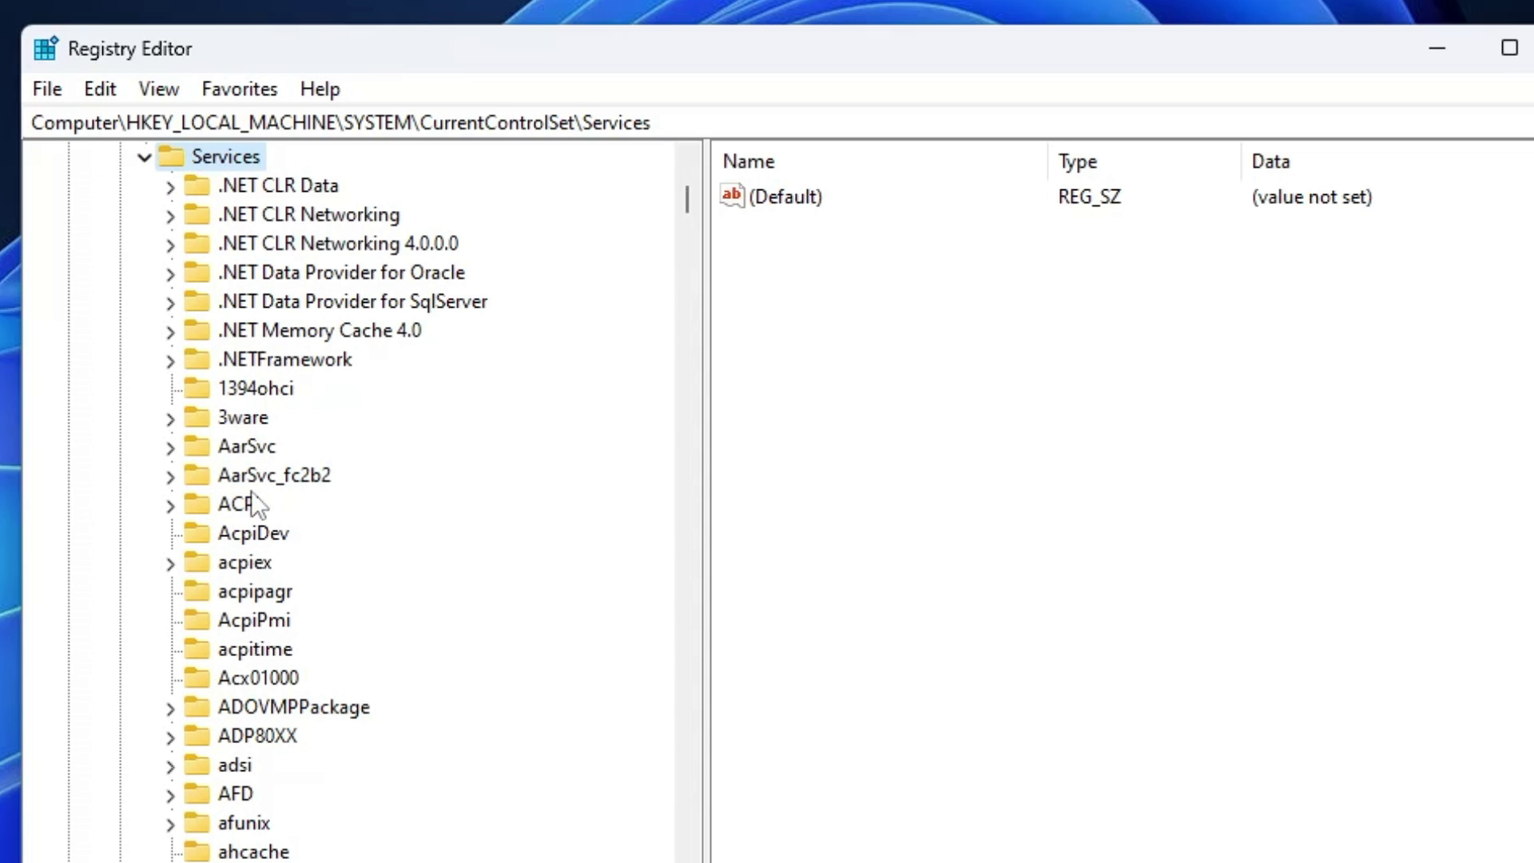
# Find the Tcpip key under Services and expand it.
pyautogui.click(283, 396)
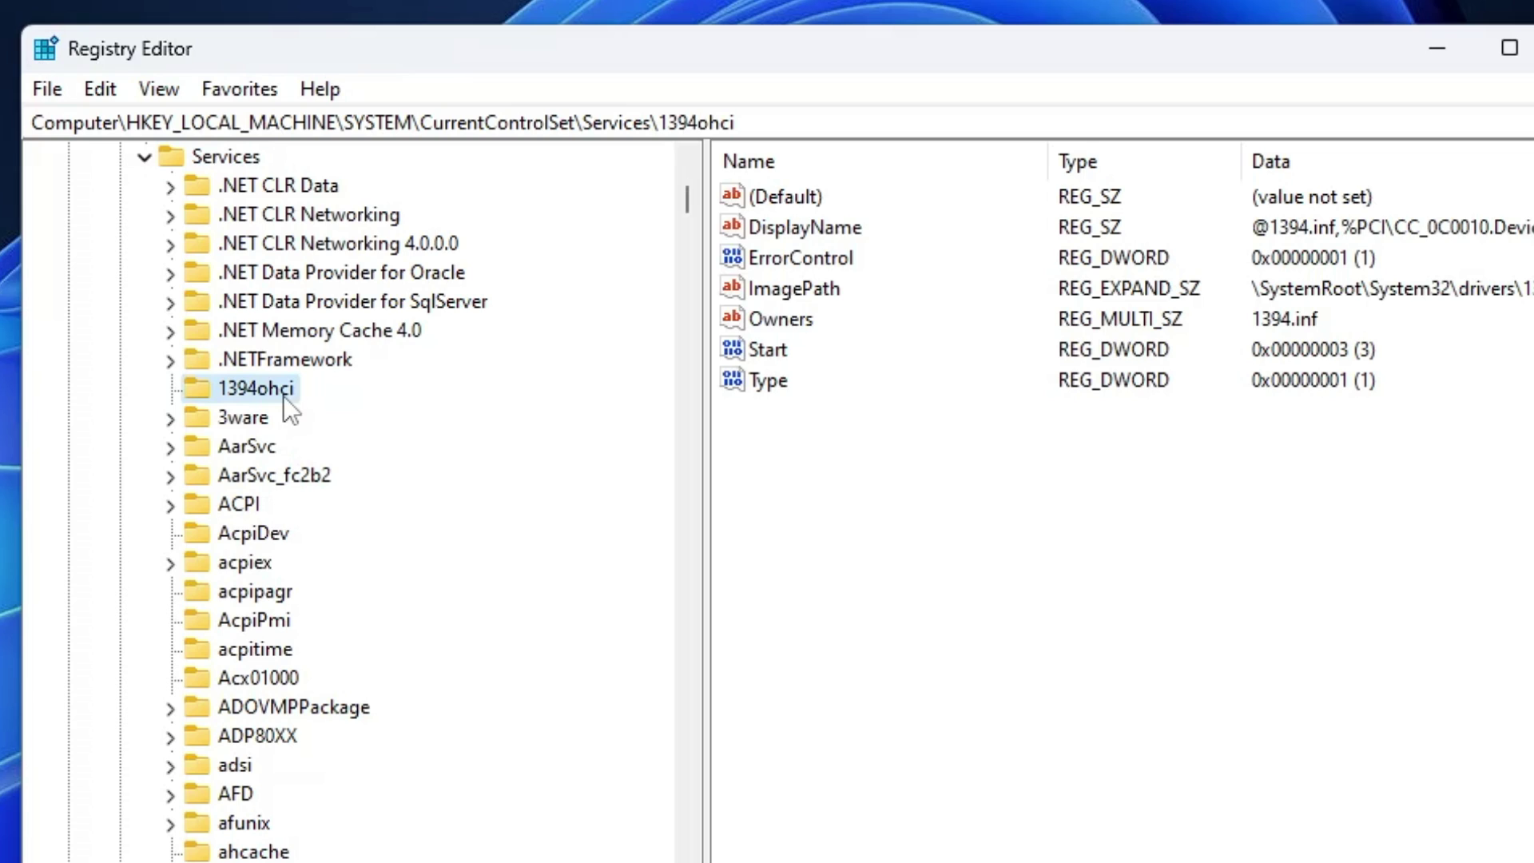
pyautogui.write('tapisrv')
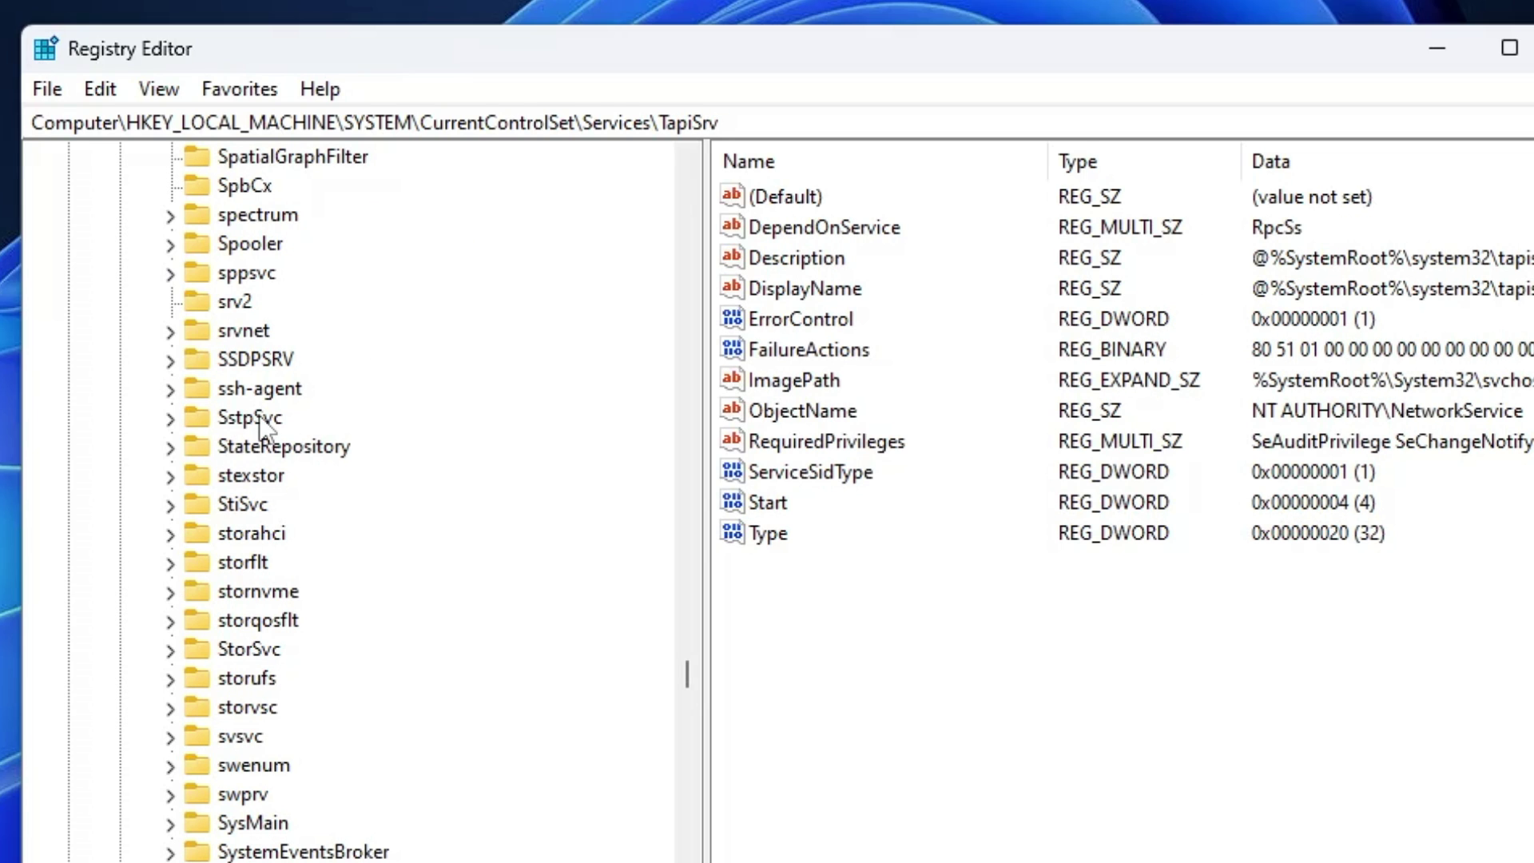
pyautogui.scroll(-6, 258, 418)
pyautogui.click(170, 390)
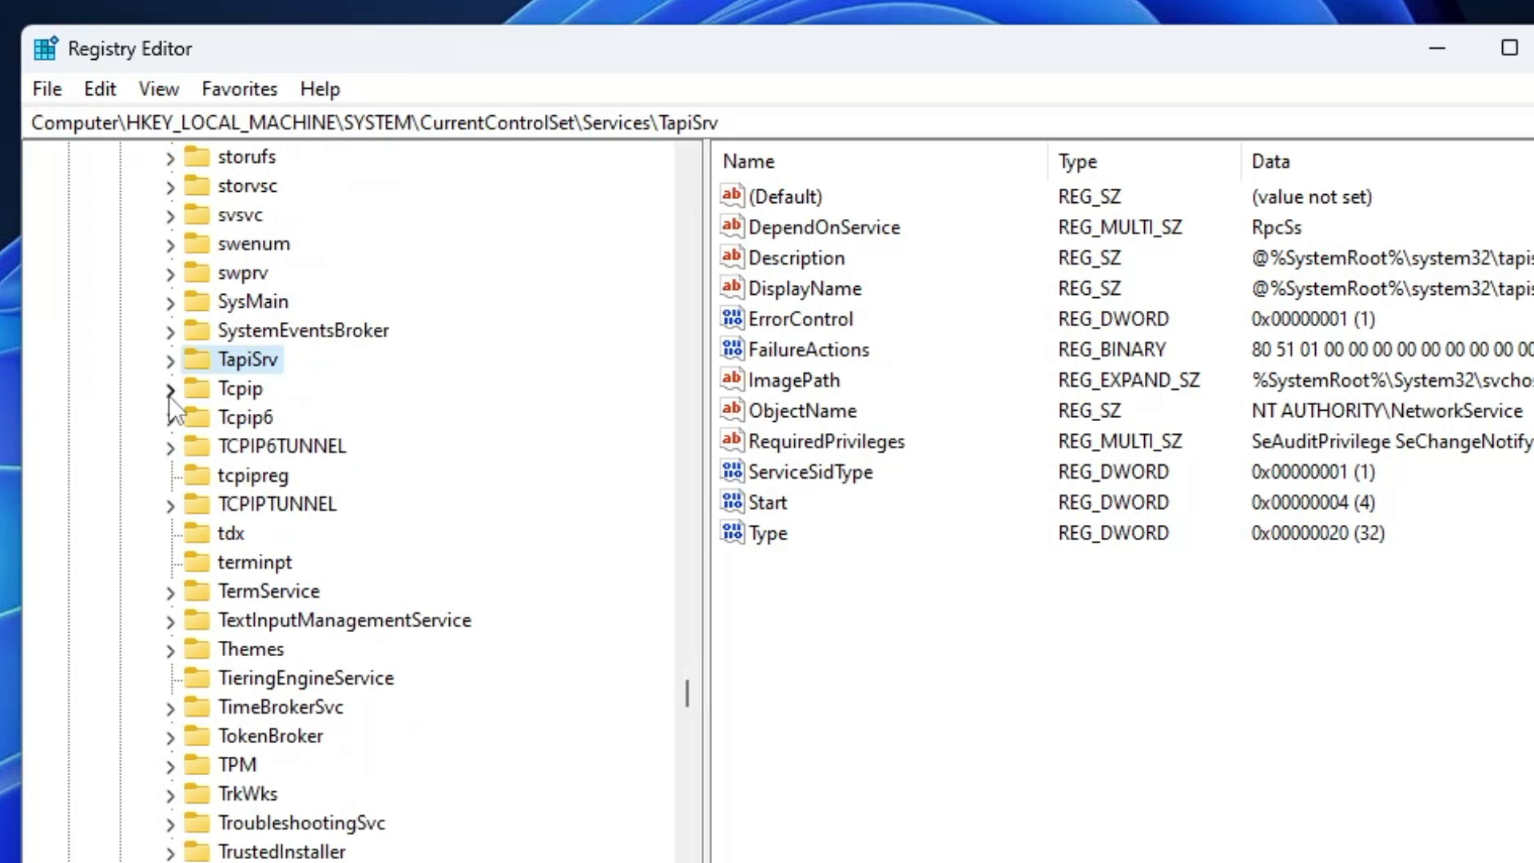
pyautogui.click(242, 391)
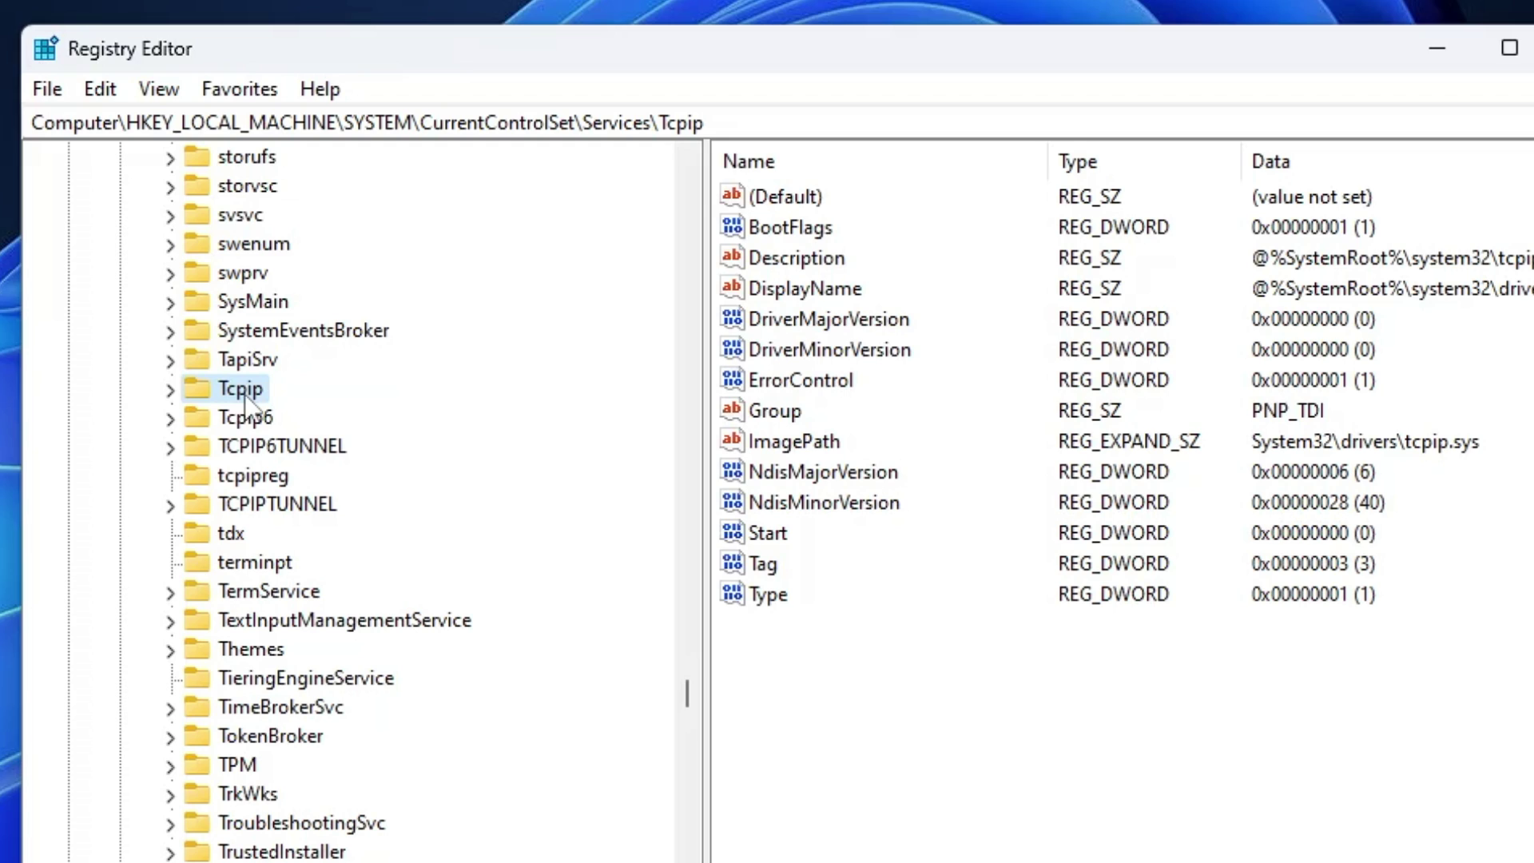
pyautogui.doubleClick(238, 393)
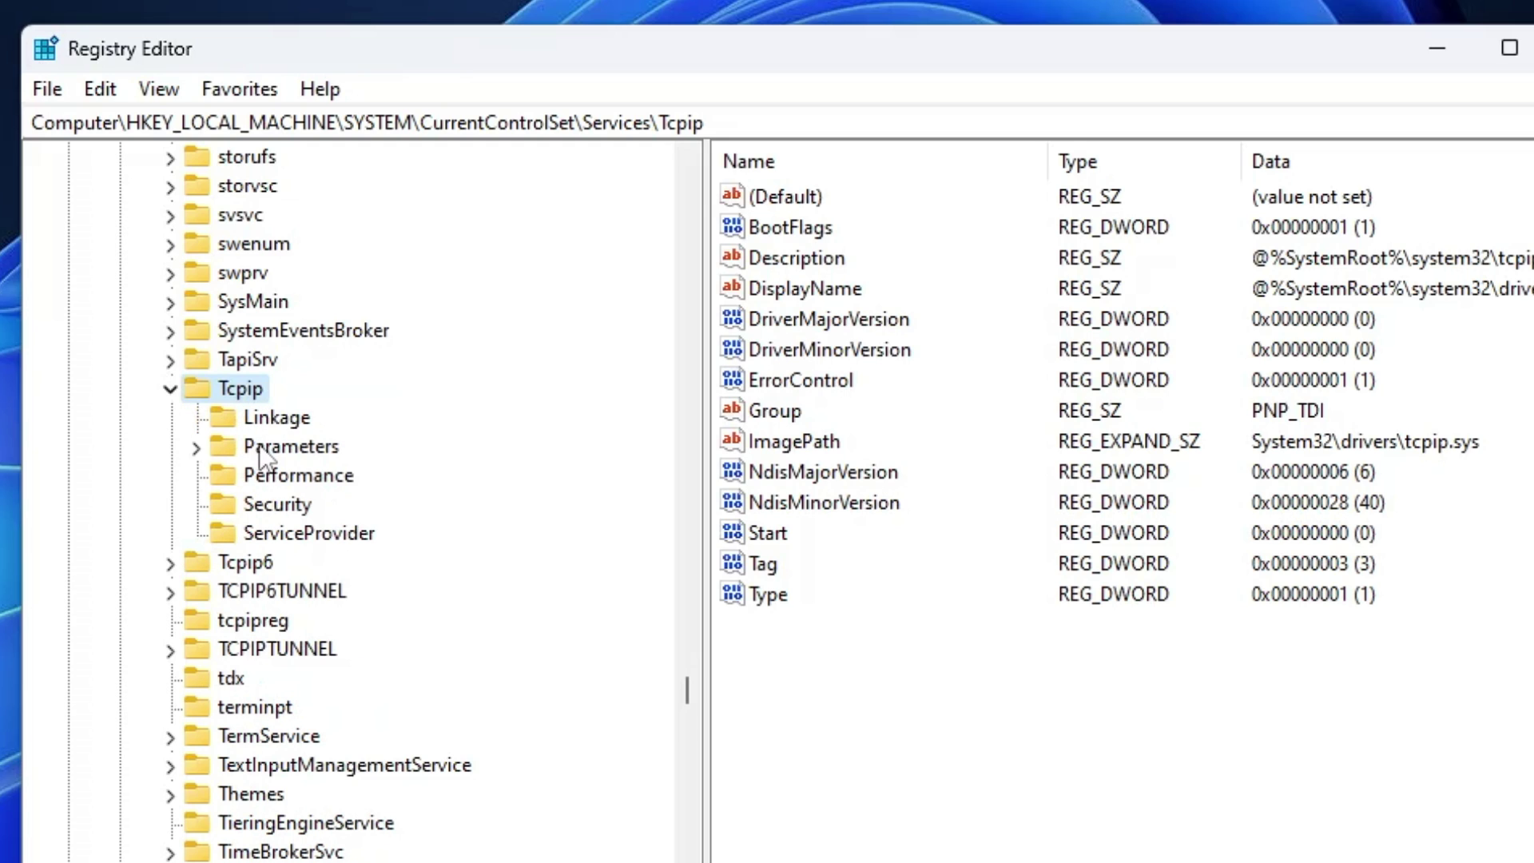
# Expand Tcpip's Parameters key and its Interfaces subkey to list the network interfaces.
pyautogui.click(288, 454)
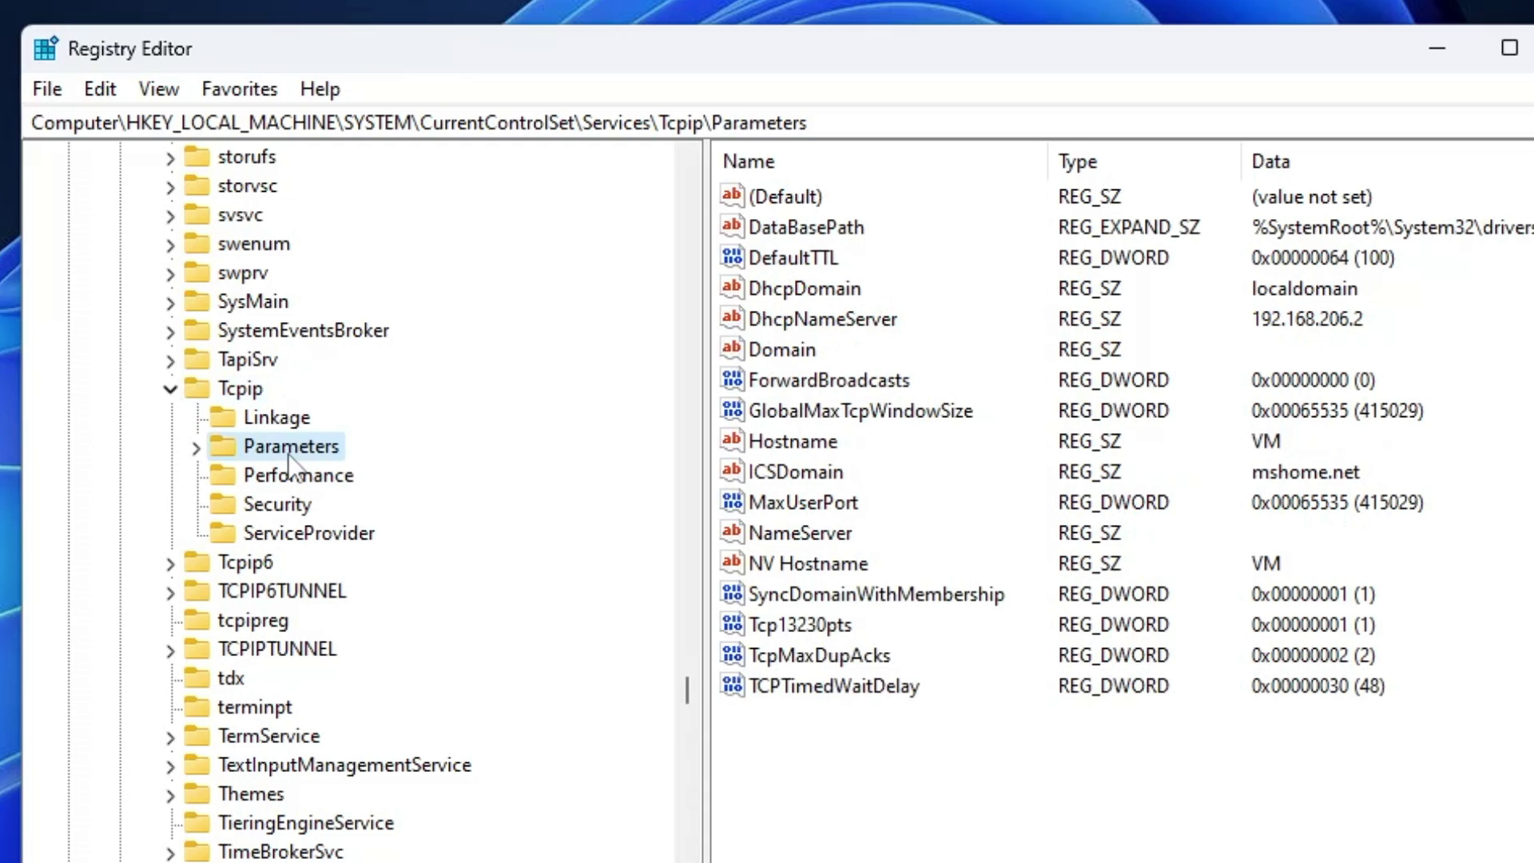
pyautogui.doubleClick(289, 456)
pyautogui.click(303, 536)
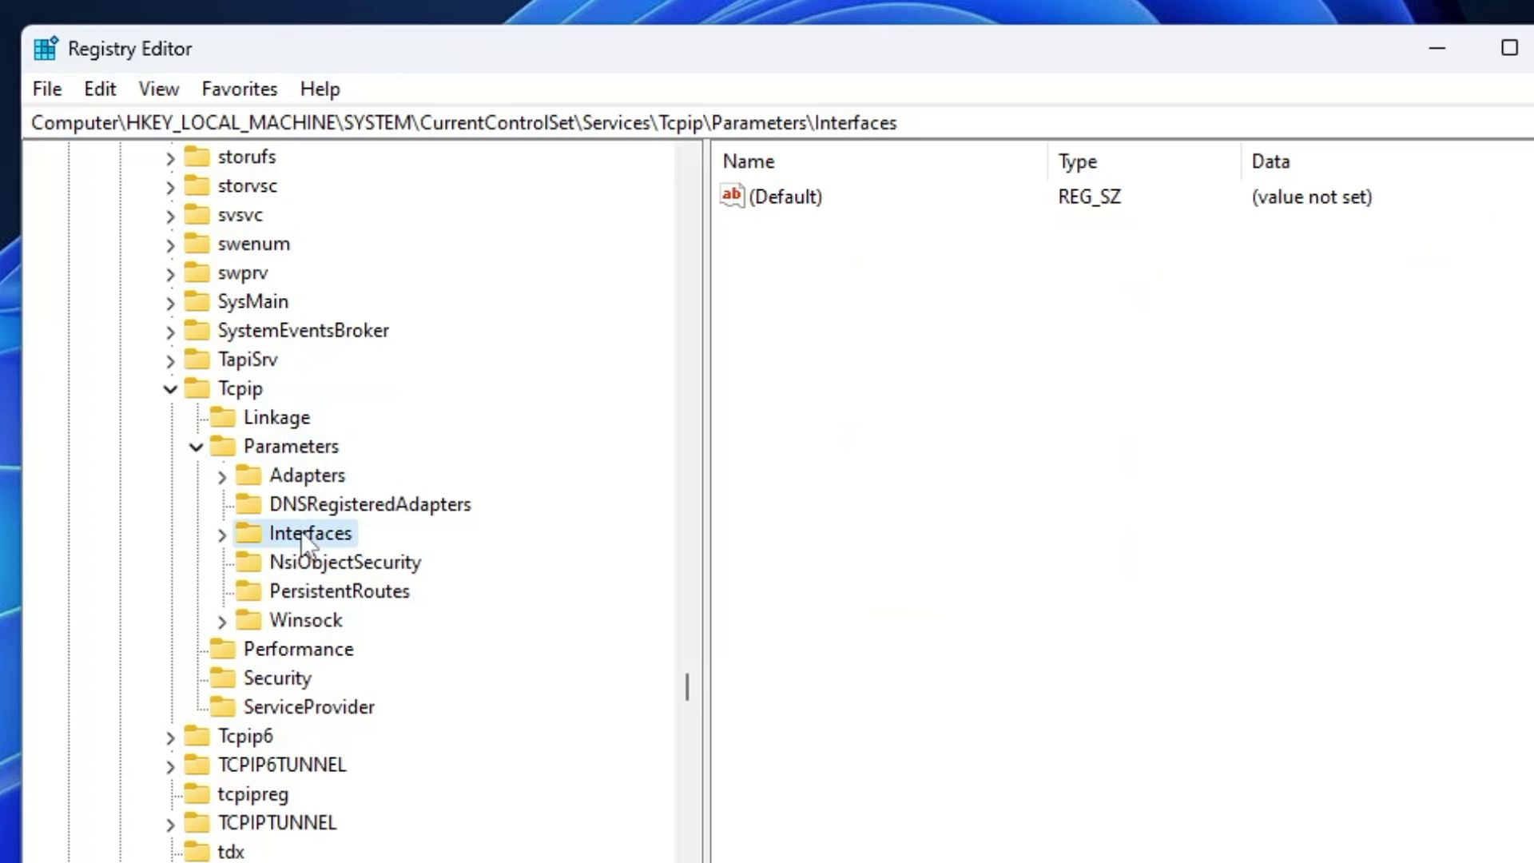
pyautogui.doubleClick(338, 530)
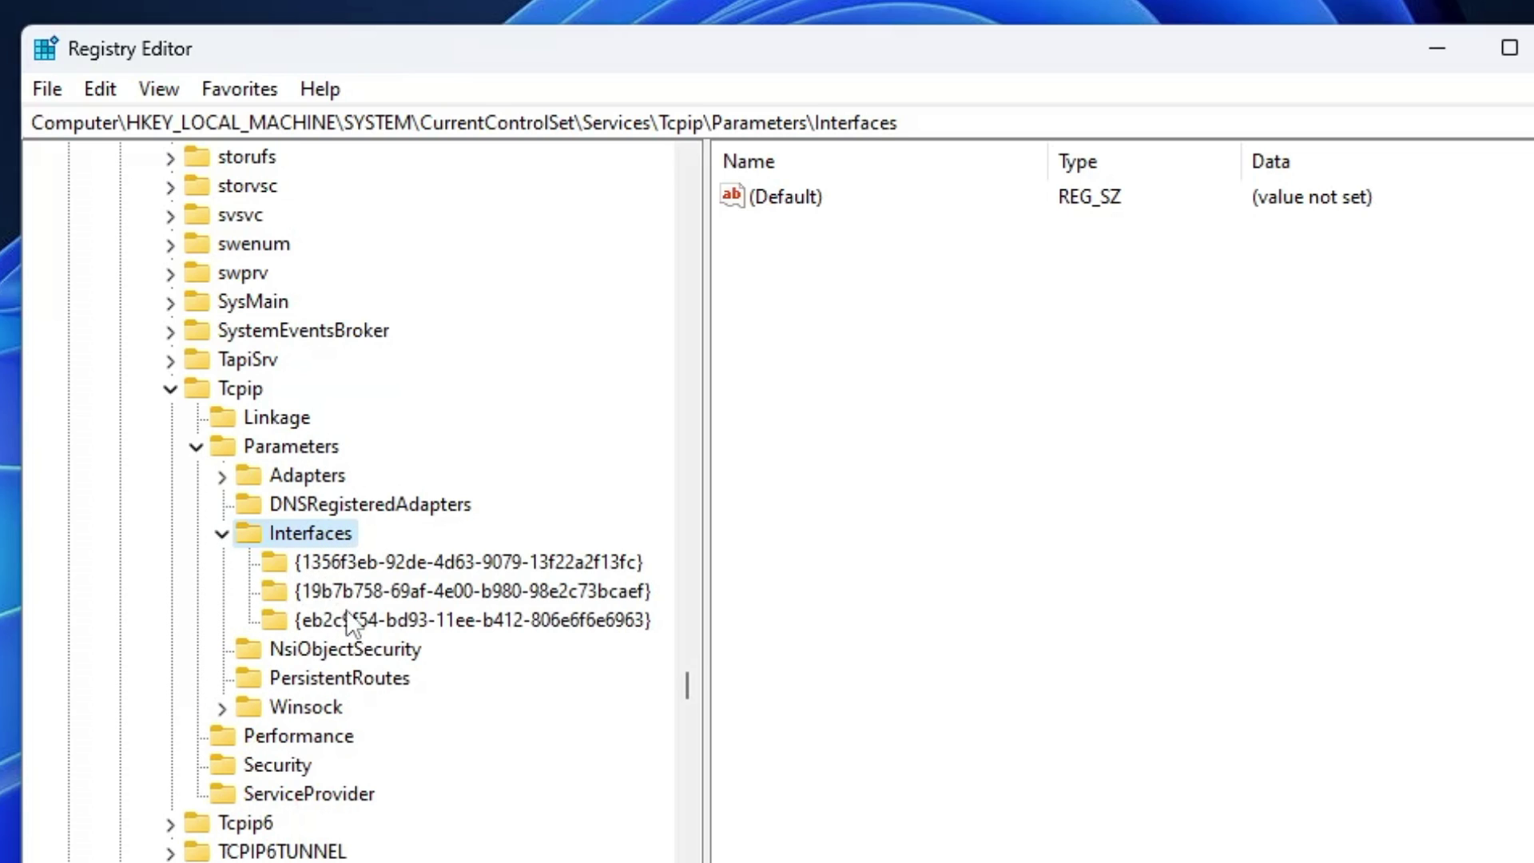
pyautogui.scroll(-1, 347, 614)
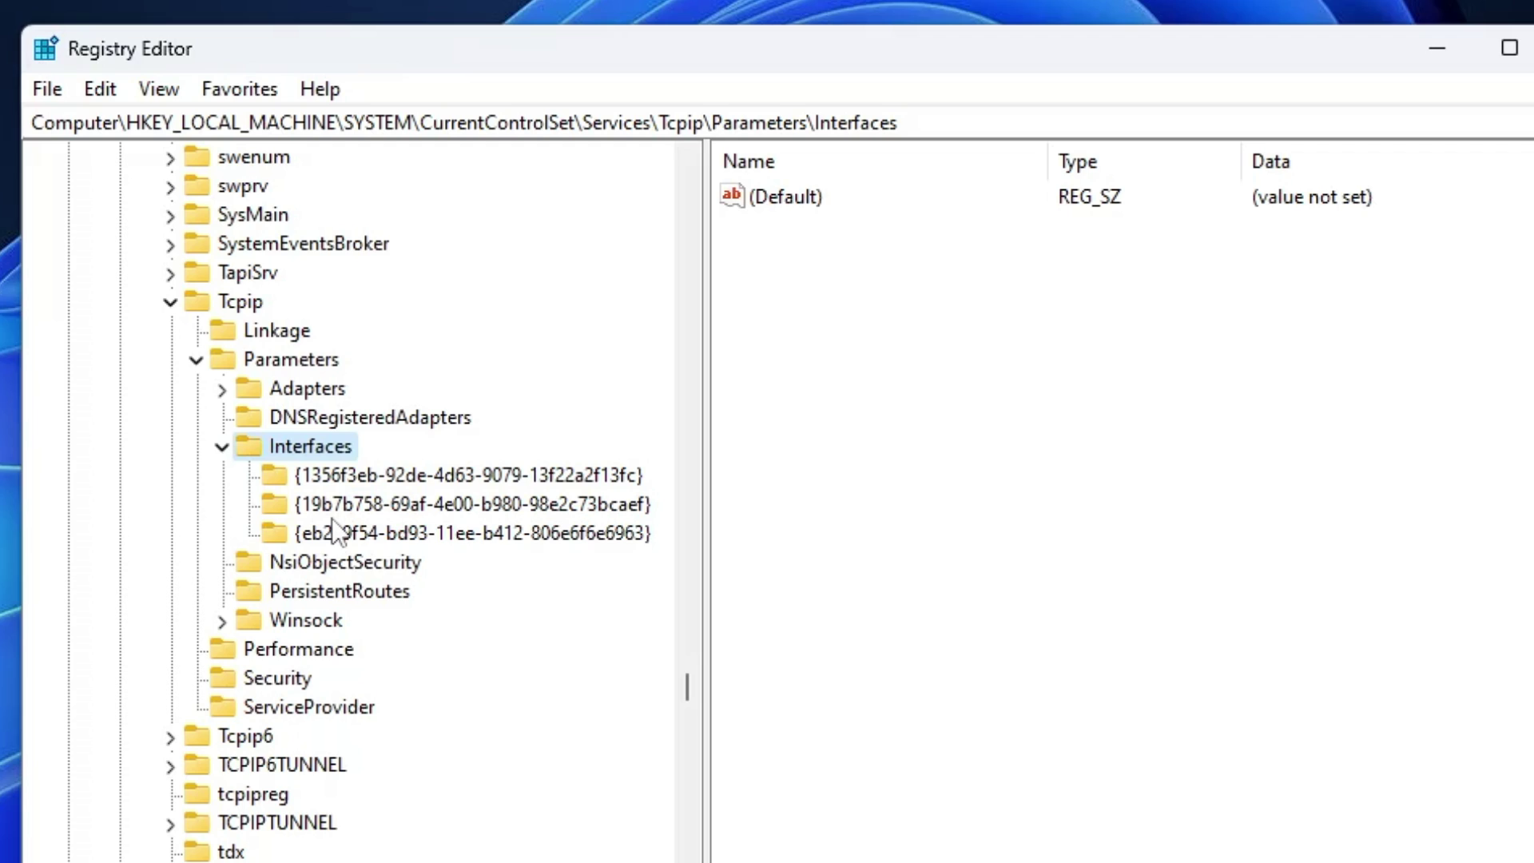
# Check the values of interface {1356f3eb-92de-4d63-9079-13f22a2f13fc} against the IPv4 address highlighted in Command Prompt.
pyautogui.click(366, 475)
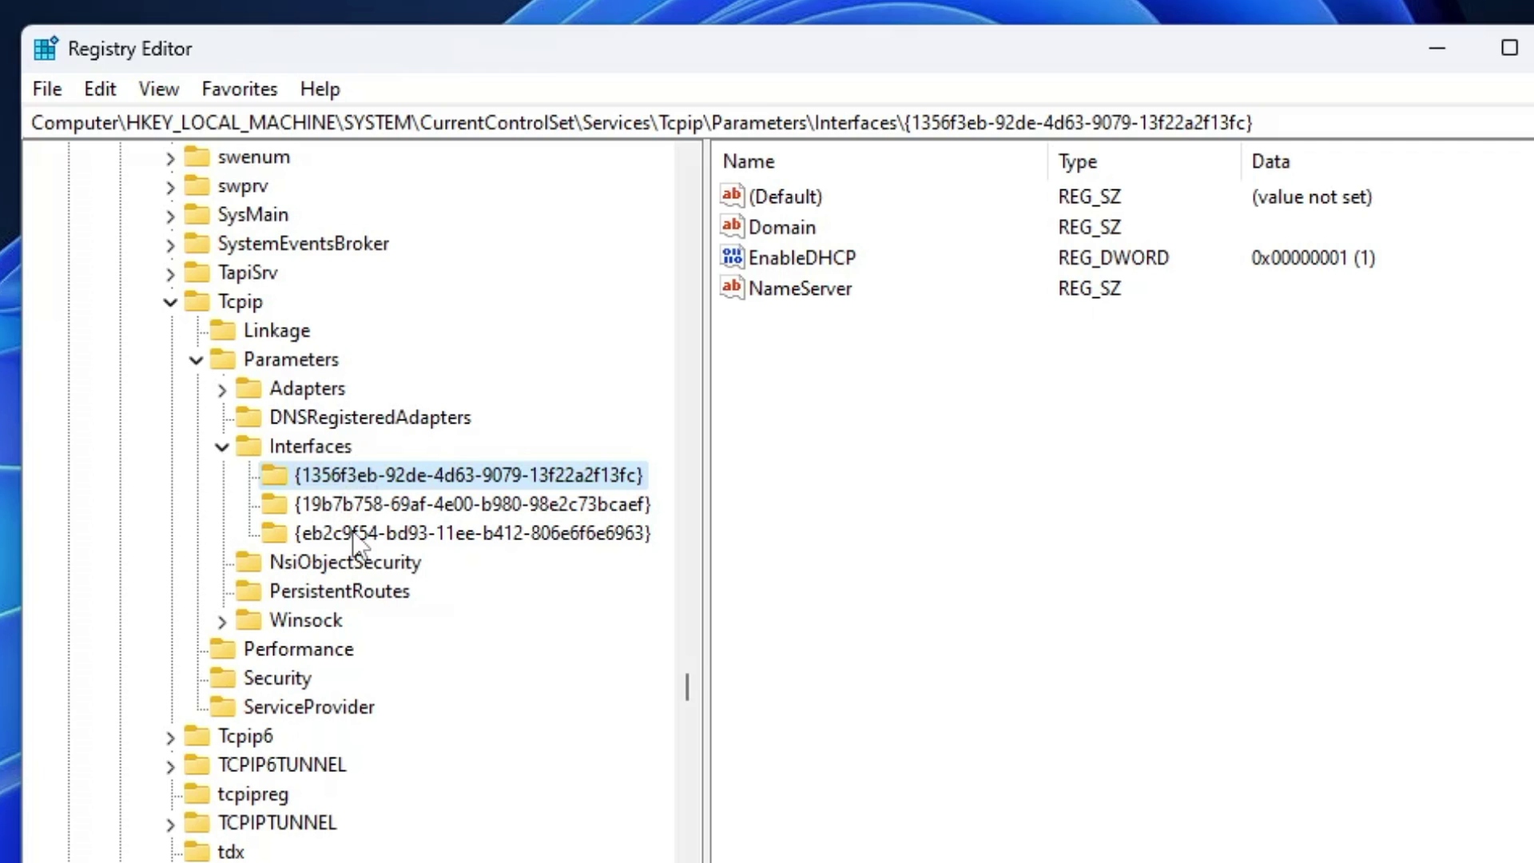
pyautogui.hotkey('alt', 'Tab')
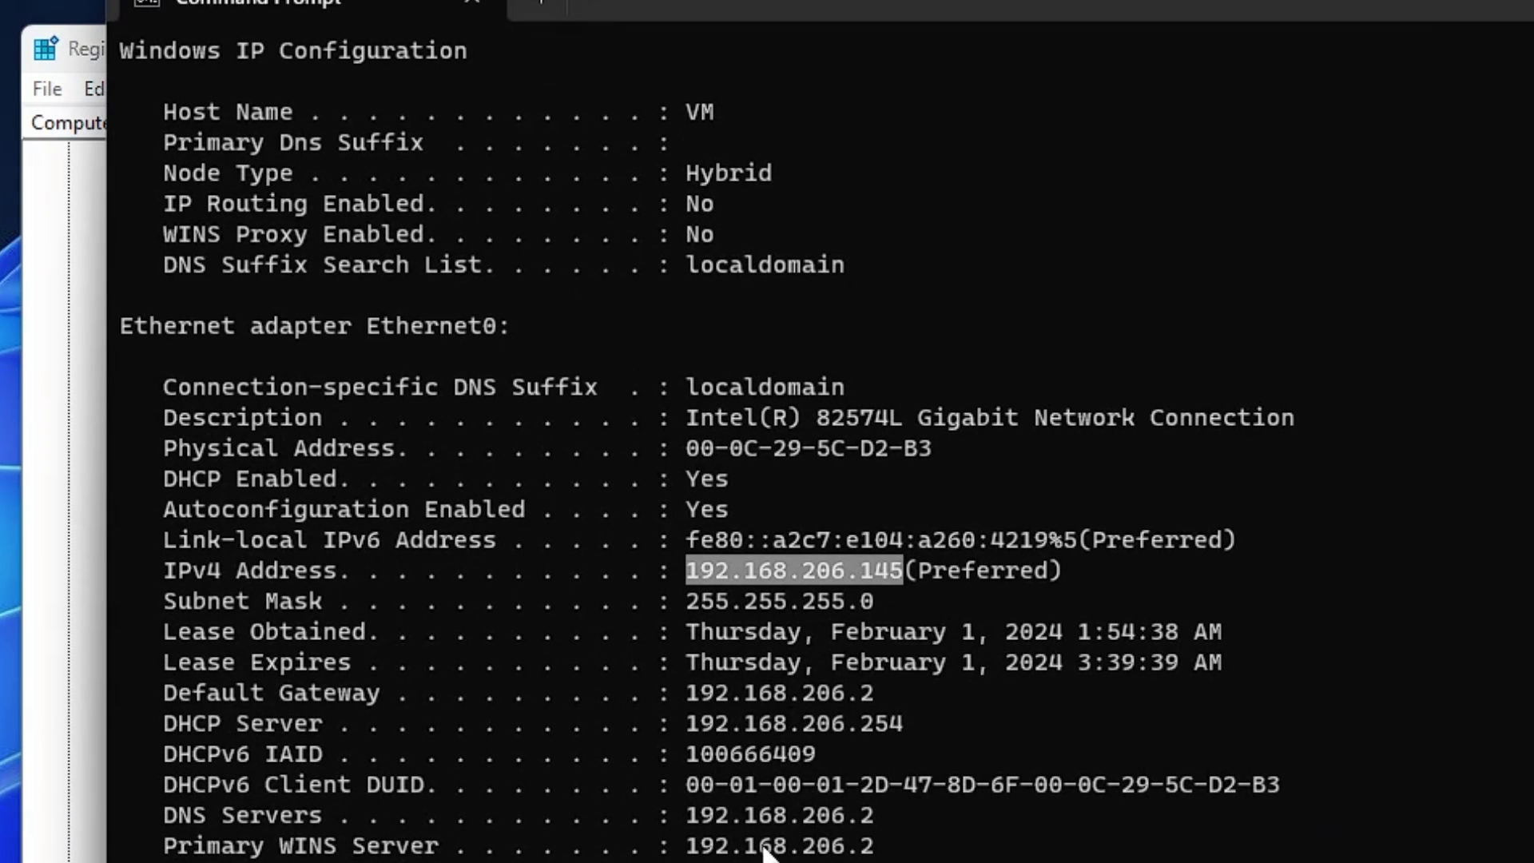
pyautogui.hotkey('alt', 'Tab')
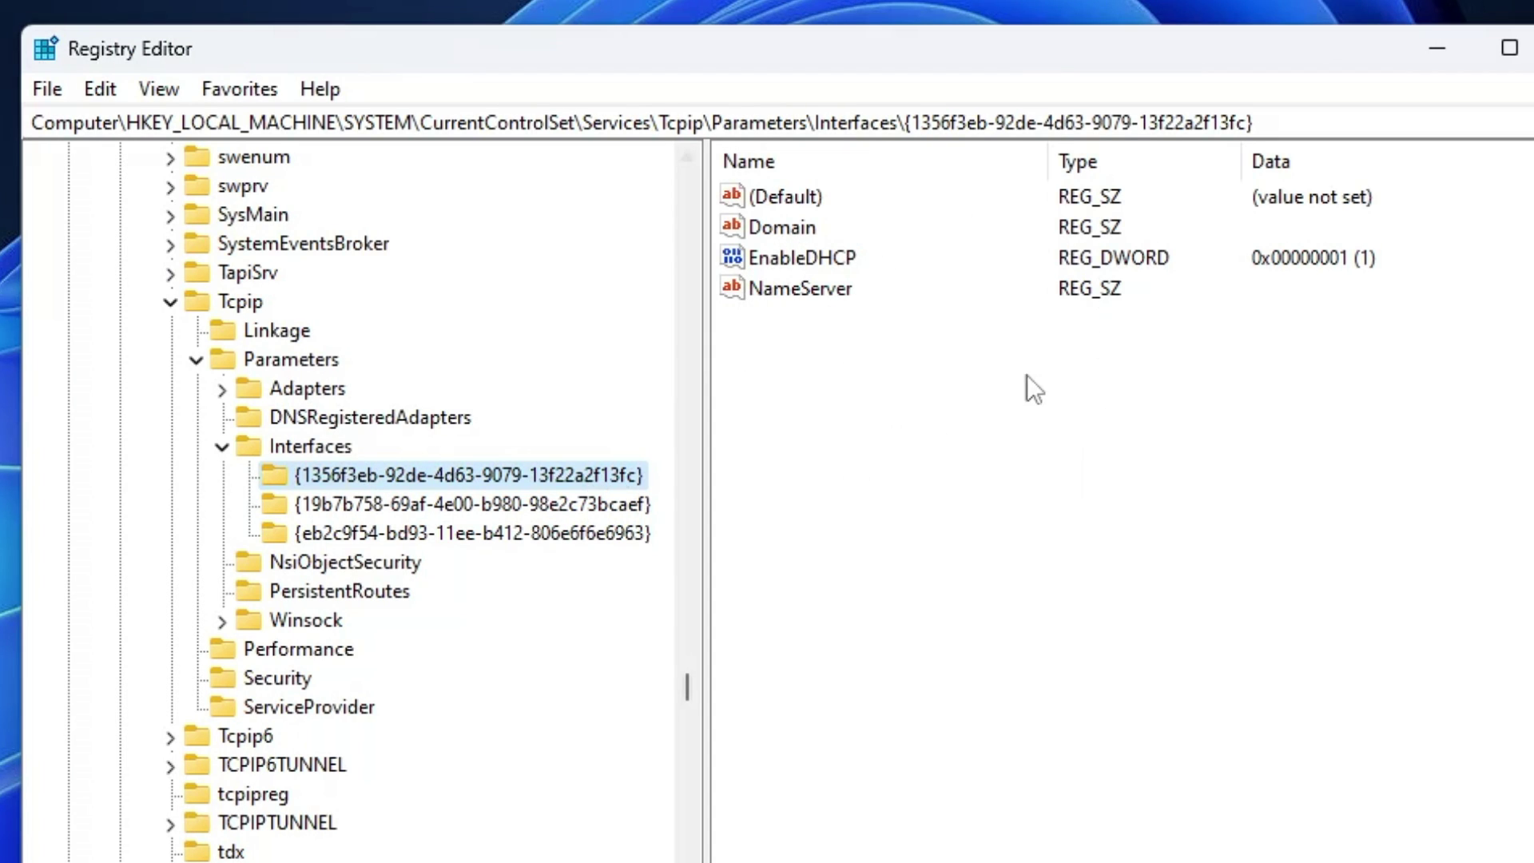
# Check interface {19b7b758-69af-4e00-b980-98e2c73bcaef}'s DhcpIPAddress against the IPv4 address in Command Prompt, leaving the value as it is.
pyautogui.click(403, 502)
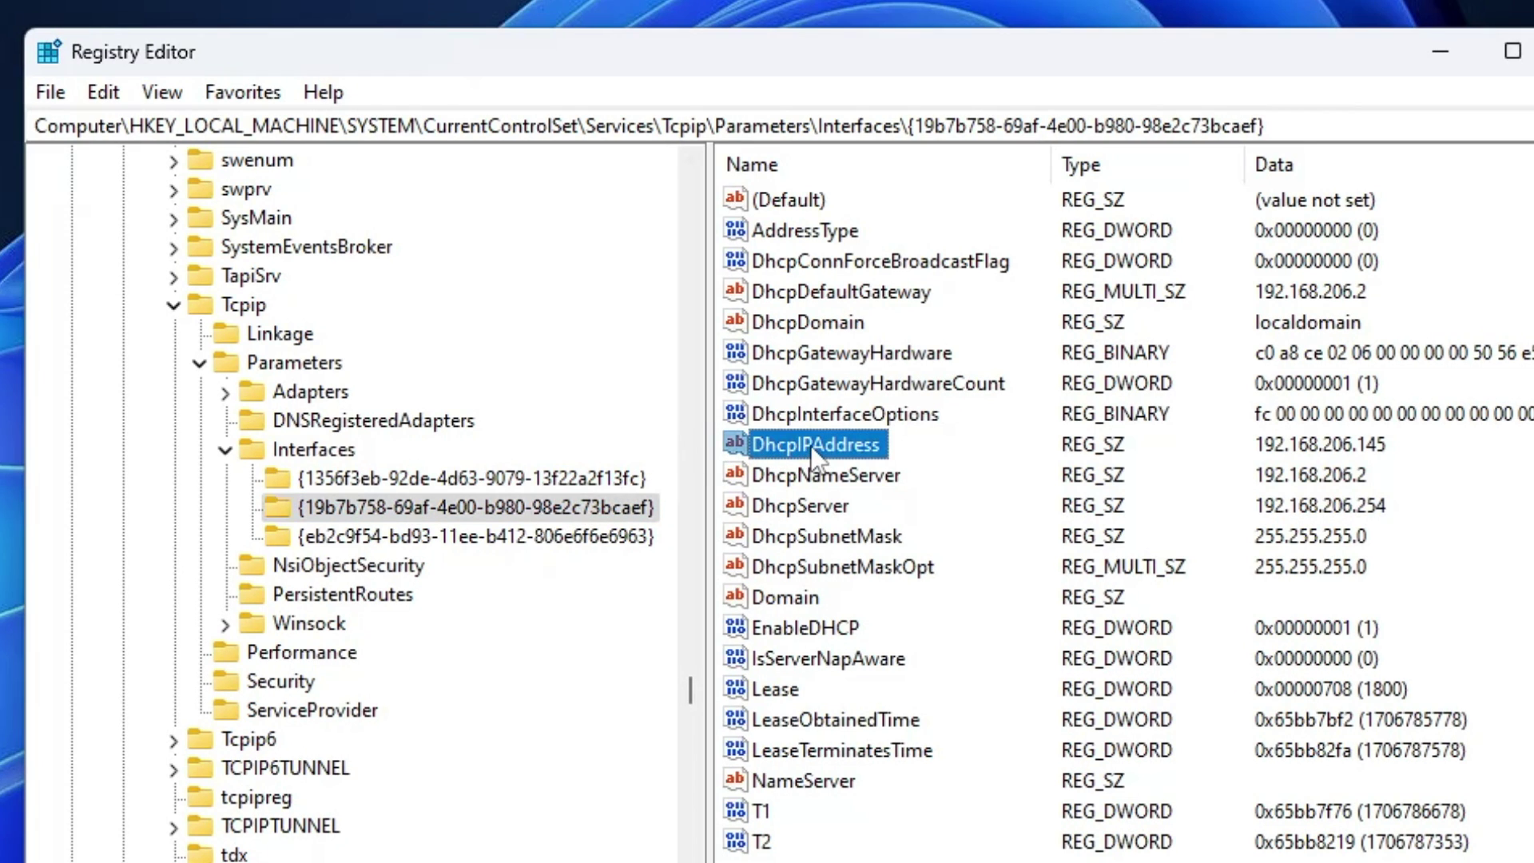
pyautogui.click(567, 515)
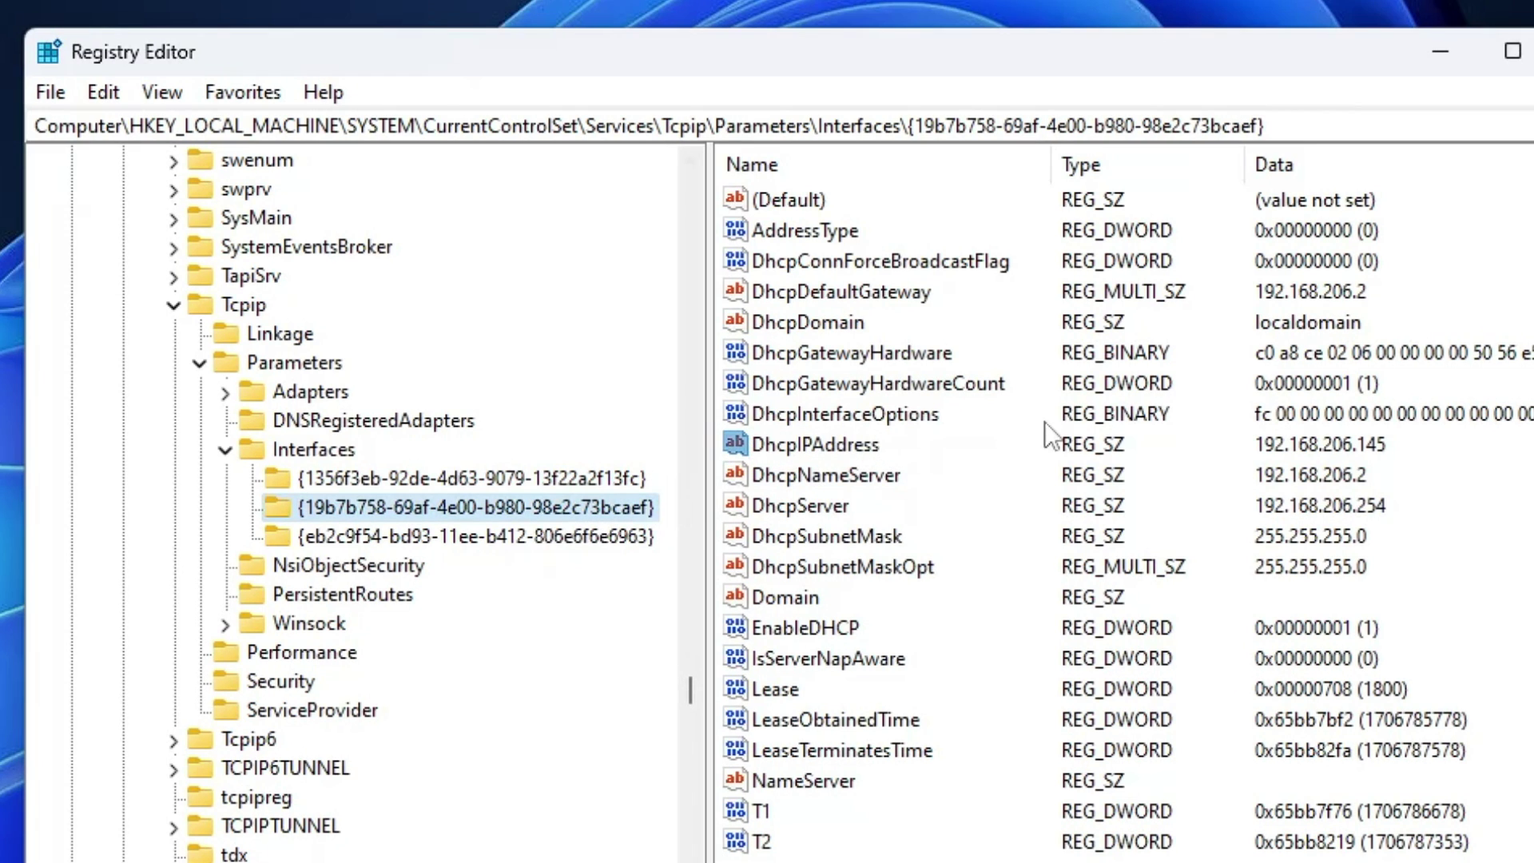
pyautogui.doubleClick(816, 444)
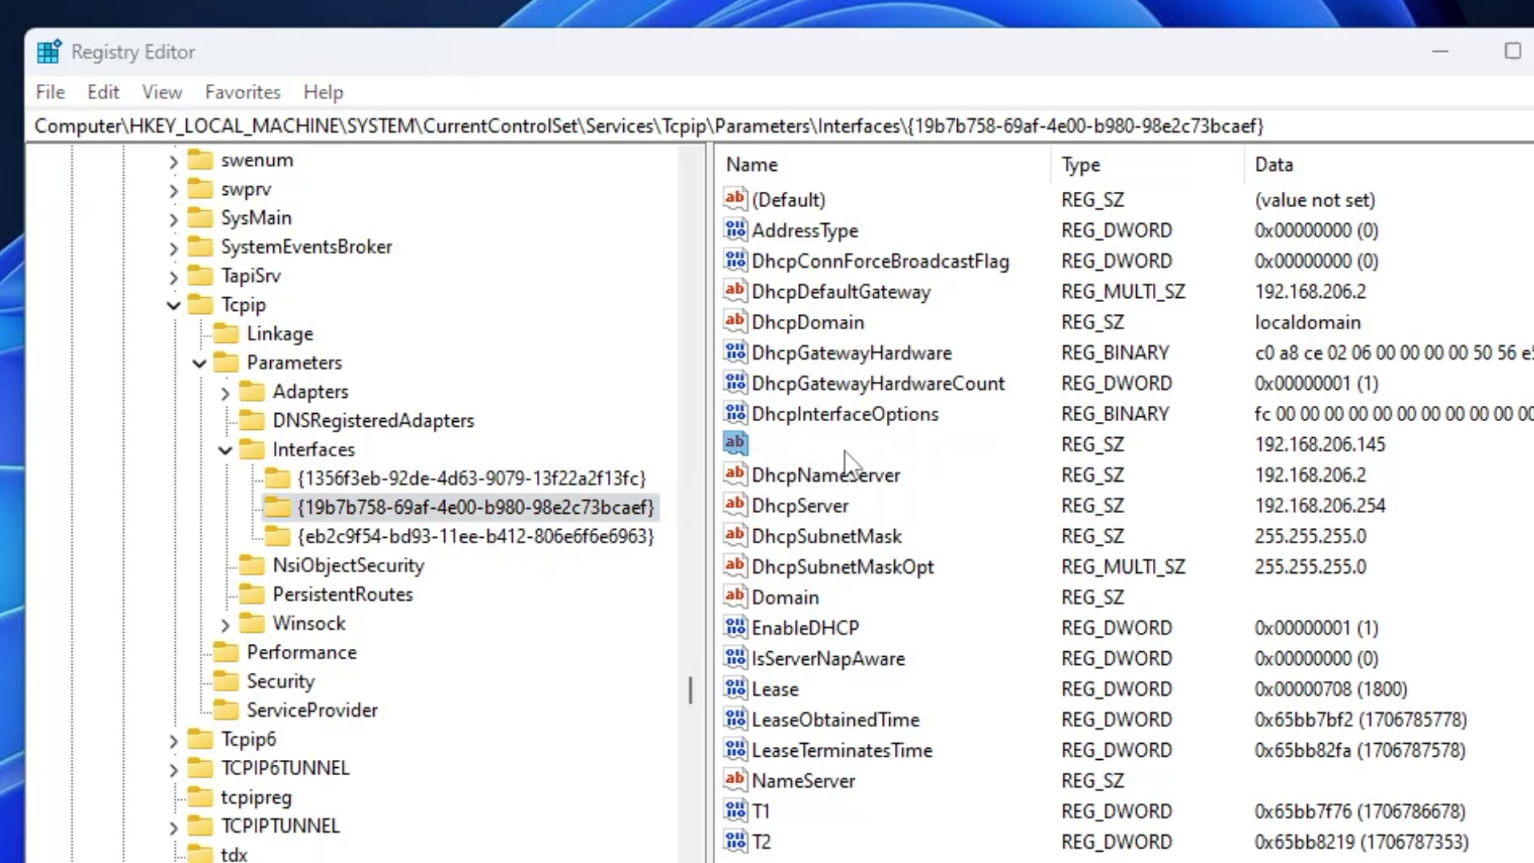
pyautogui.moveTo(420, 185); pyautogui.dragTo(540, 172)
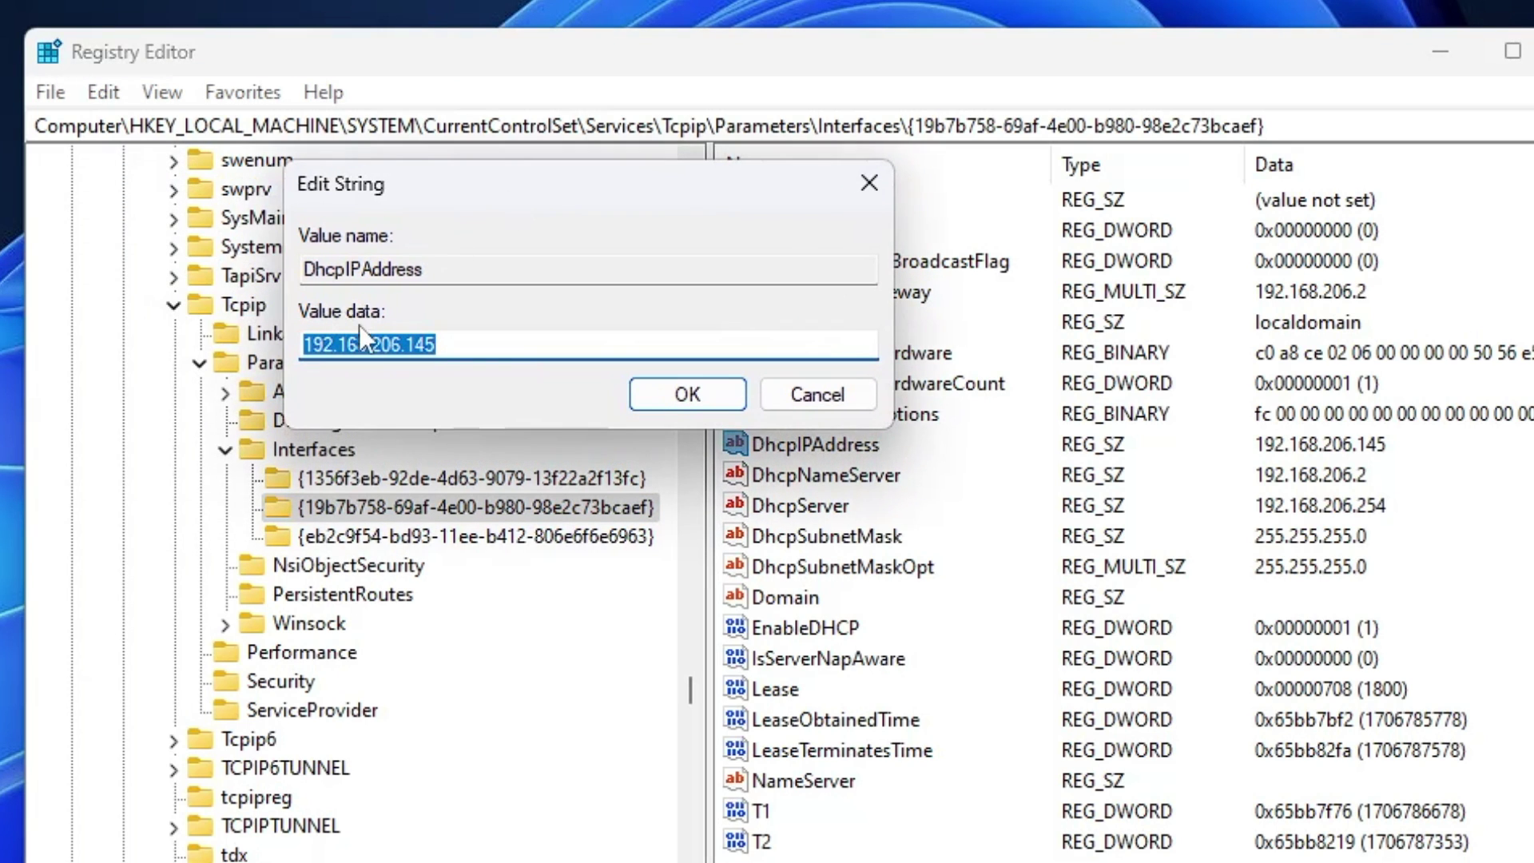
pyautogui.hotkey('alt', 'Tab')
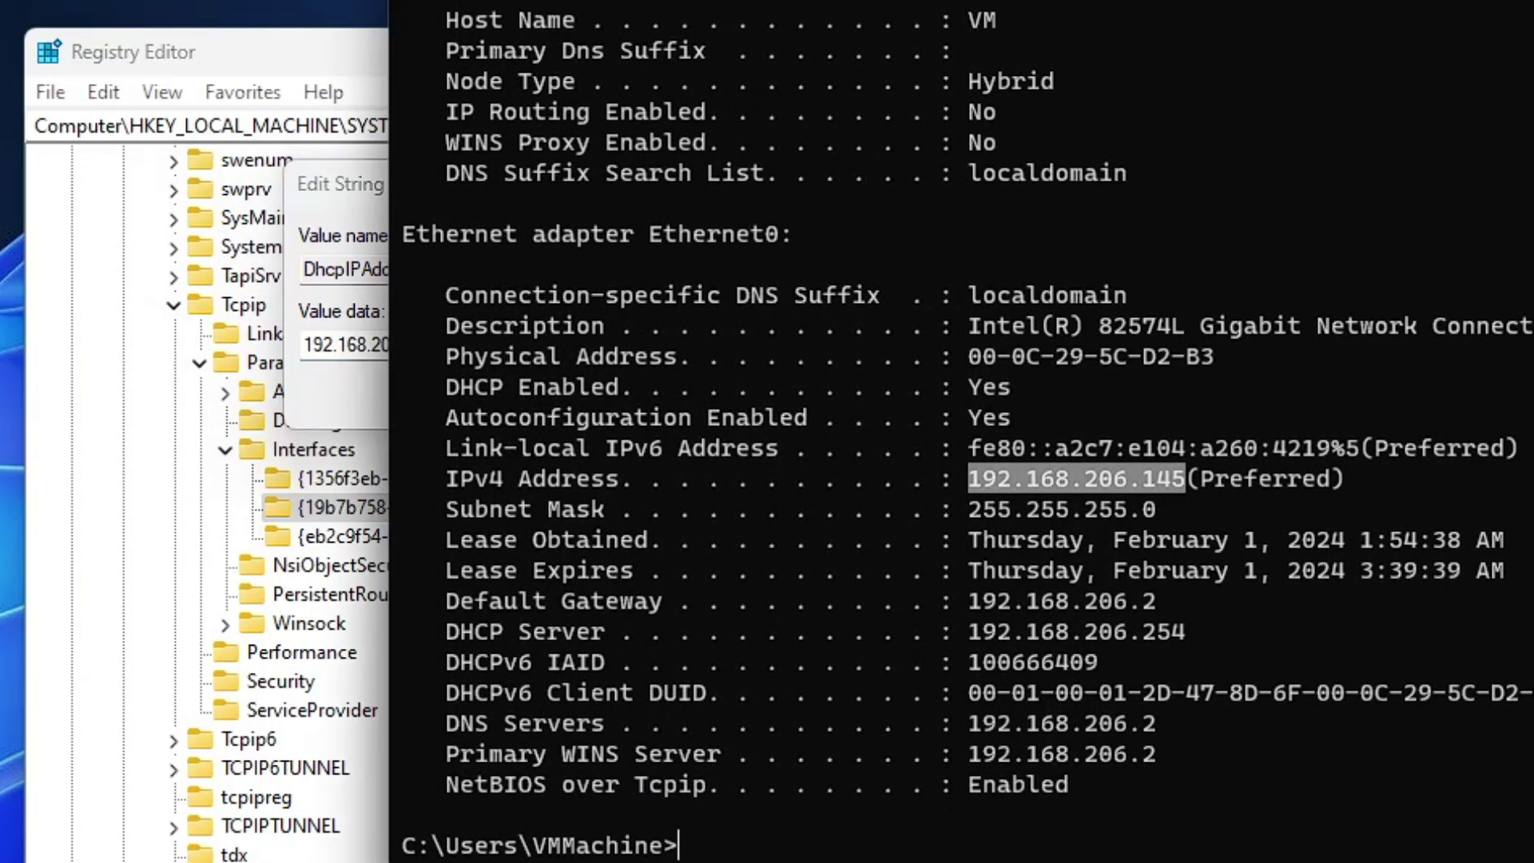
pyautogui.rightClick(1199, 477)
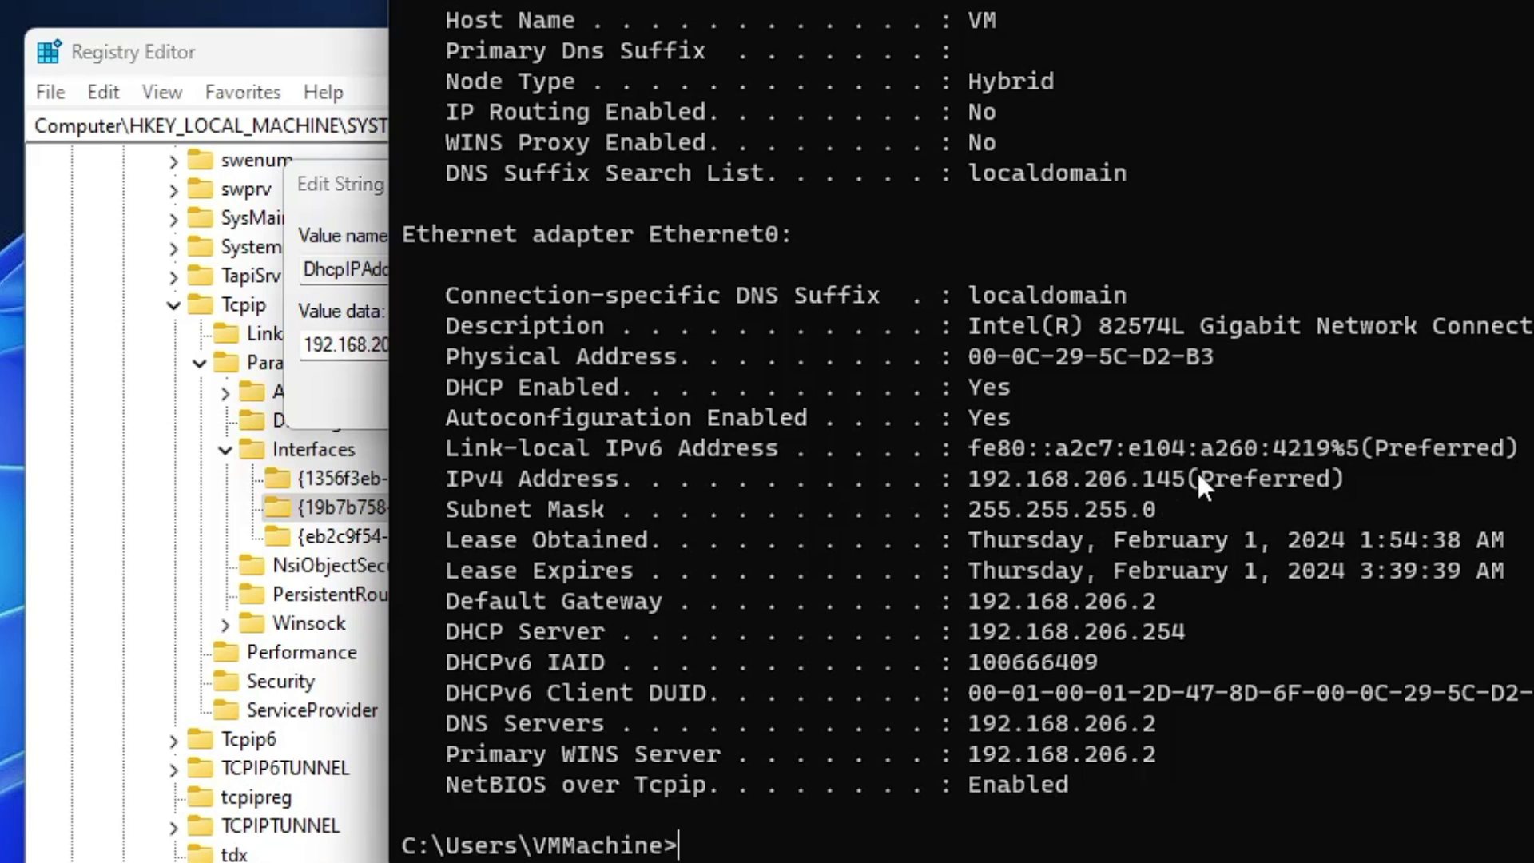
pyautogui.hotkey('alt', 'Tab')
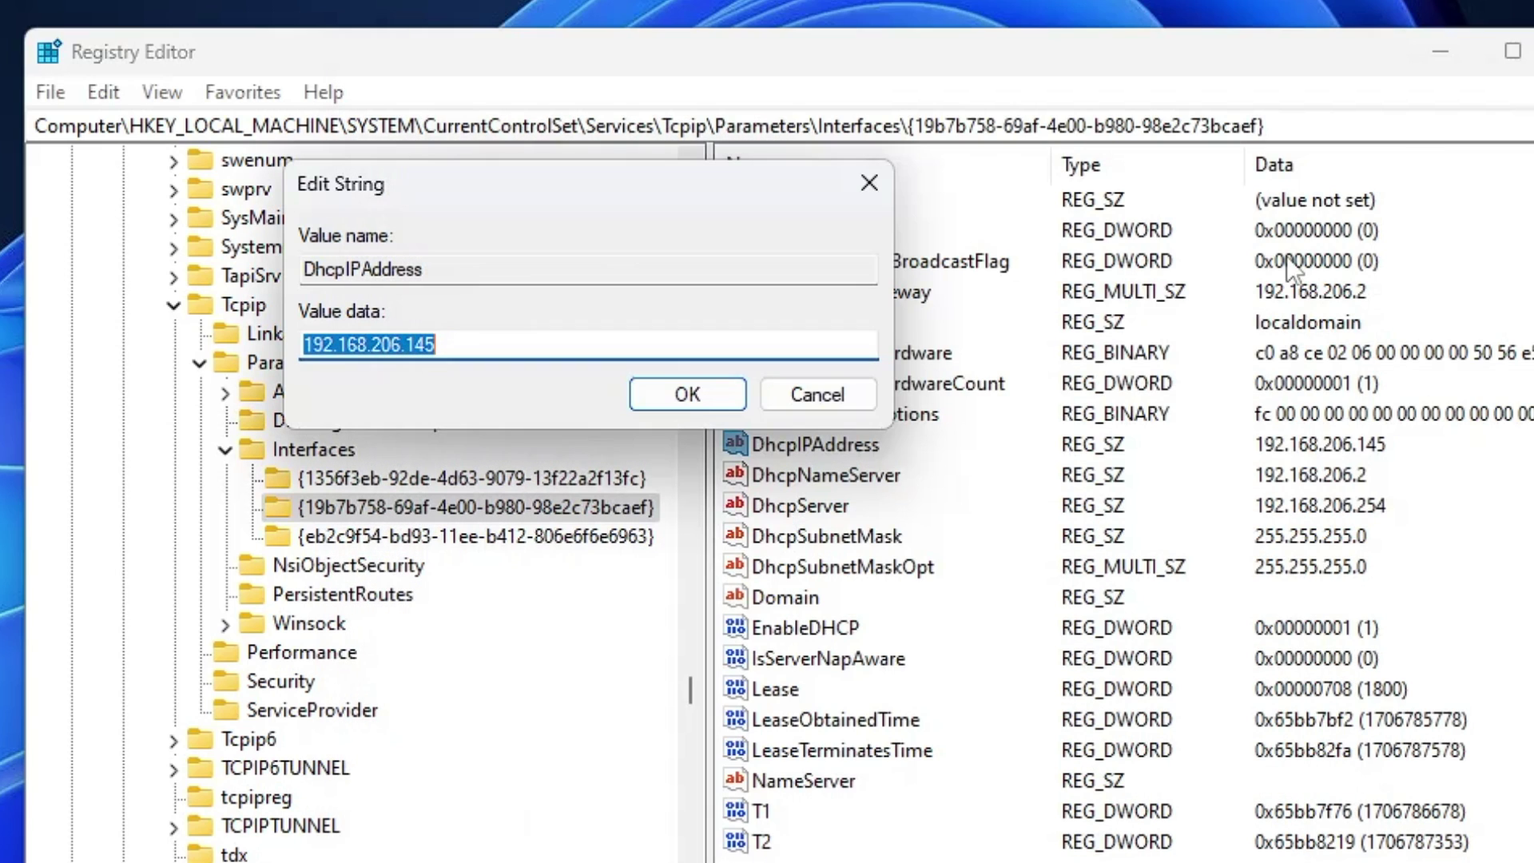
pyautogui.click(860, 390)
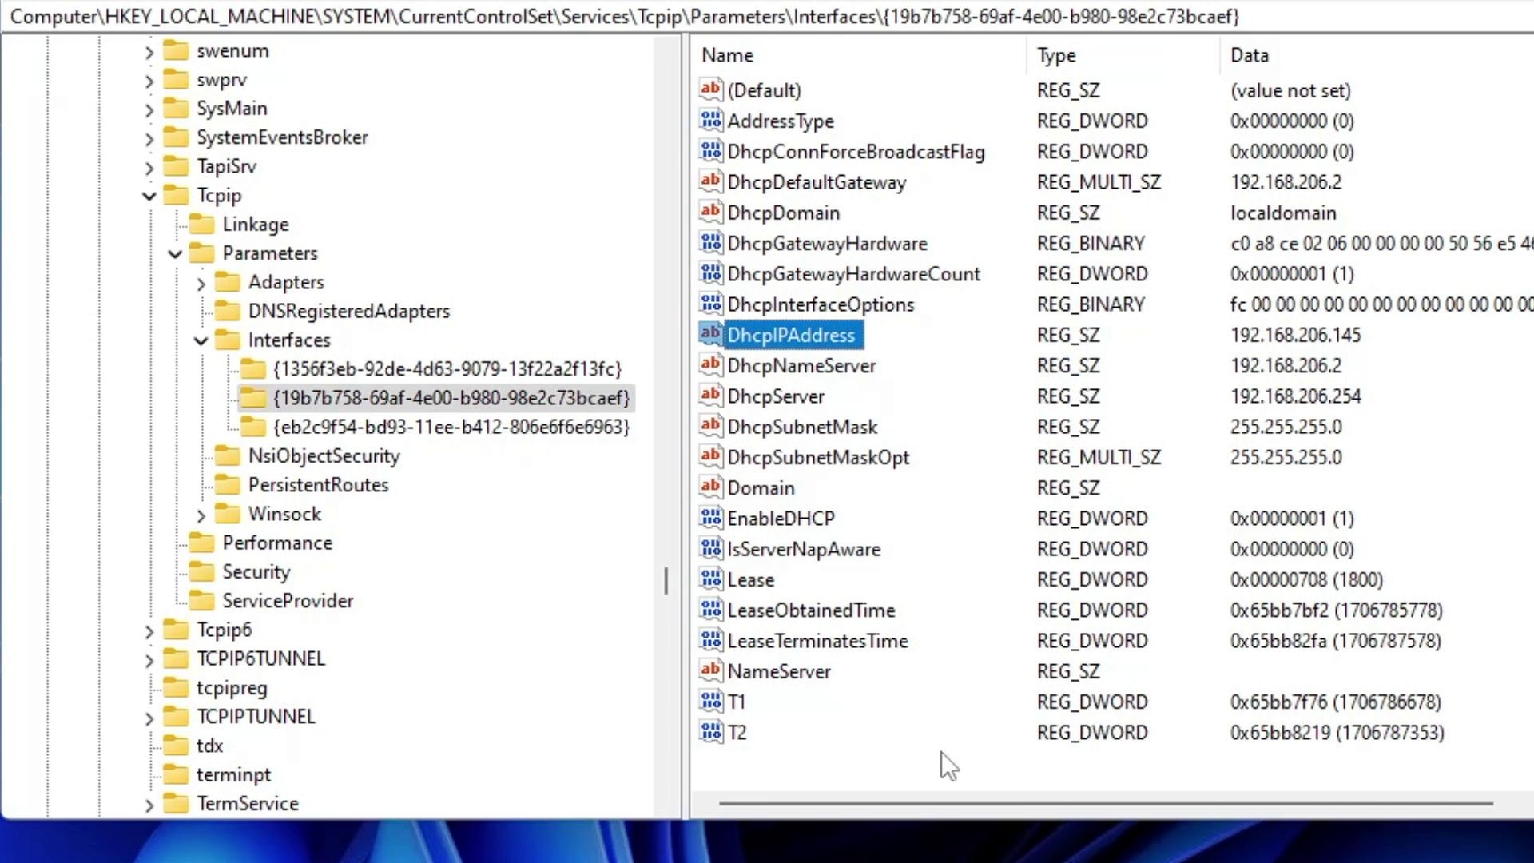
# Create a DWORD (32-bit) value named TcpNoDelay in interface {19b7b758-69af-4e00-b980-98e2c73bcaef}.
pyautogui.moveTo(933, 818); pyautogui.dragTo(932, 862)
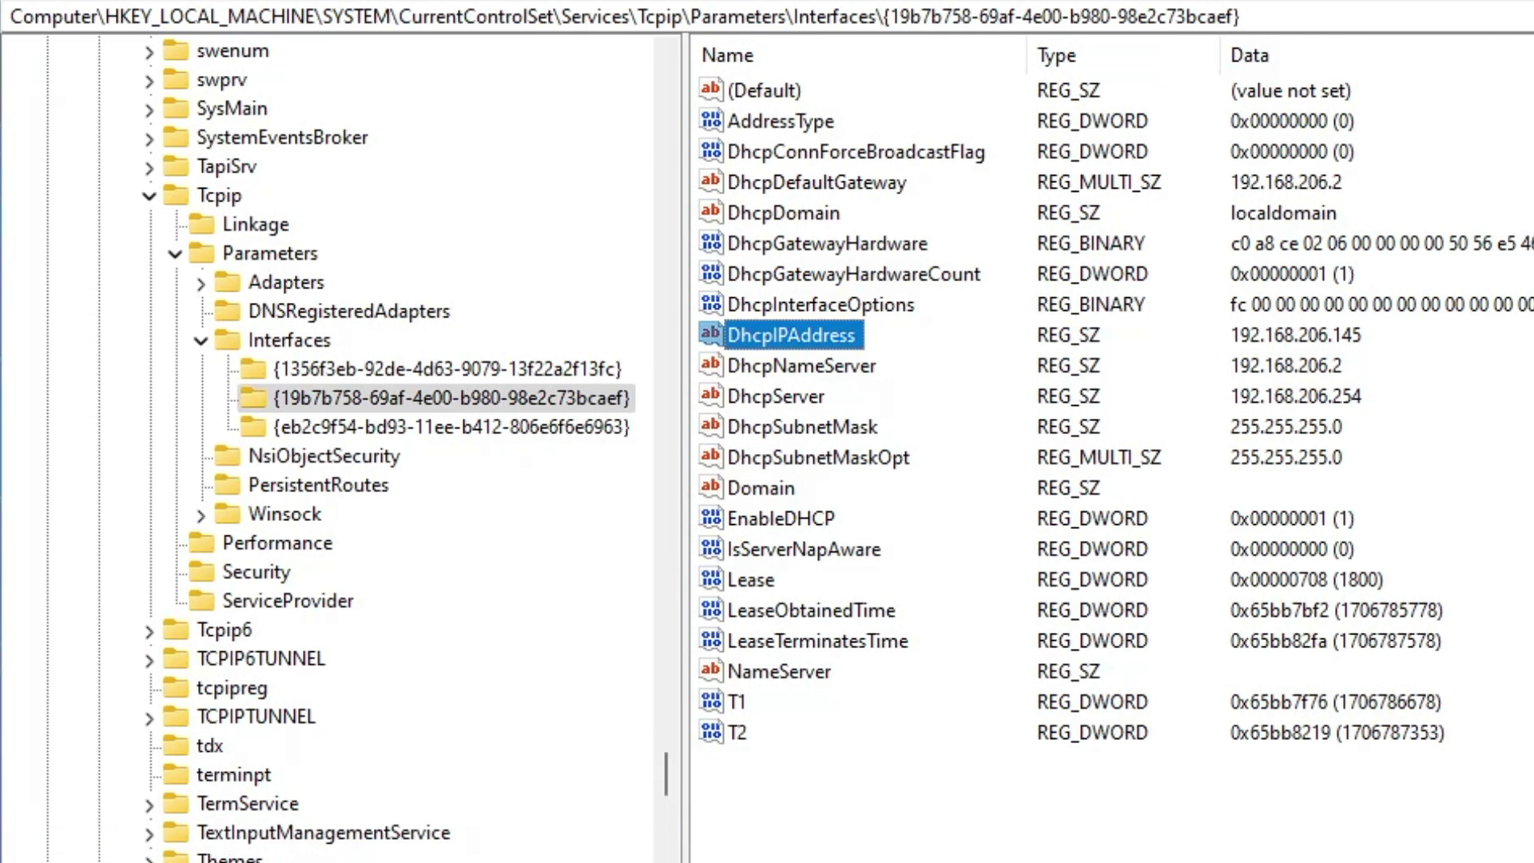
pyautogui.rightClick(873, 844)
pyautogui.moveTo(982, 854)
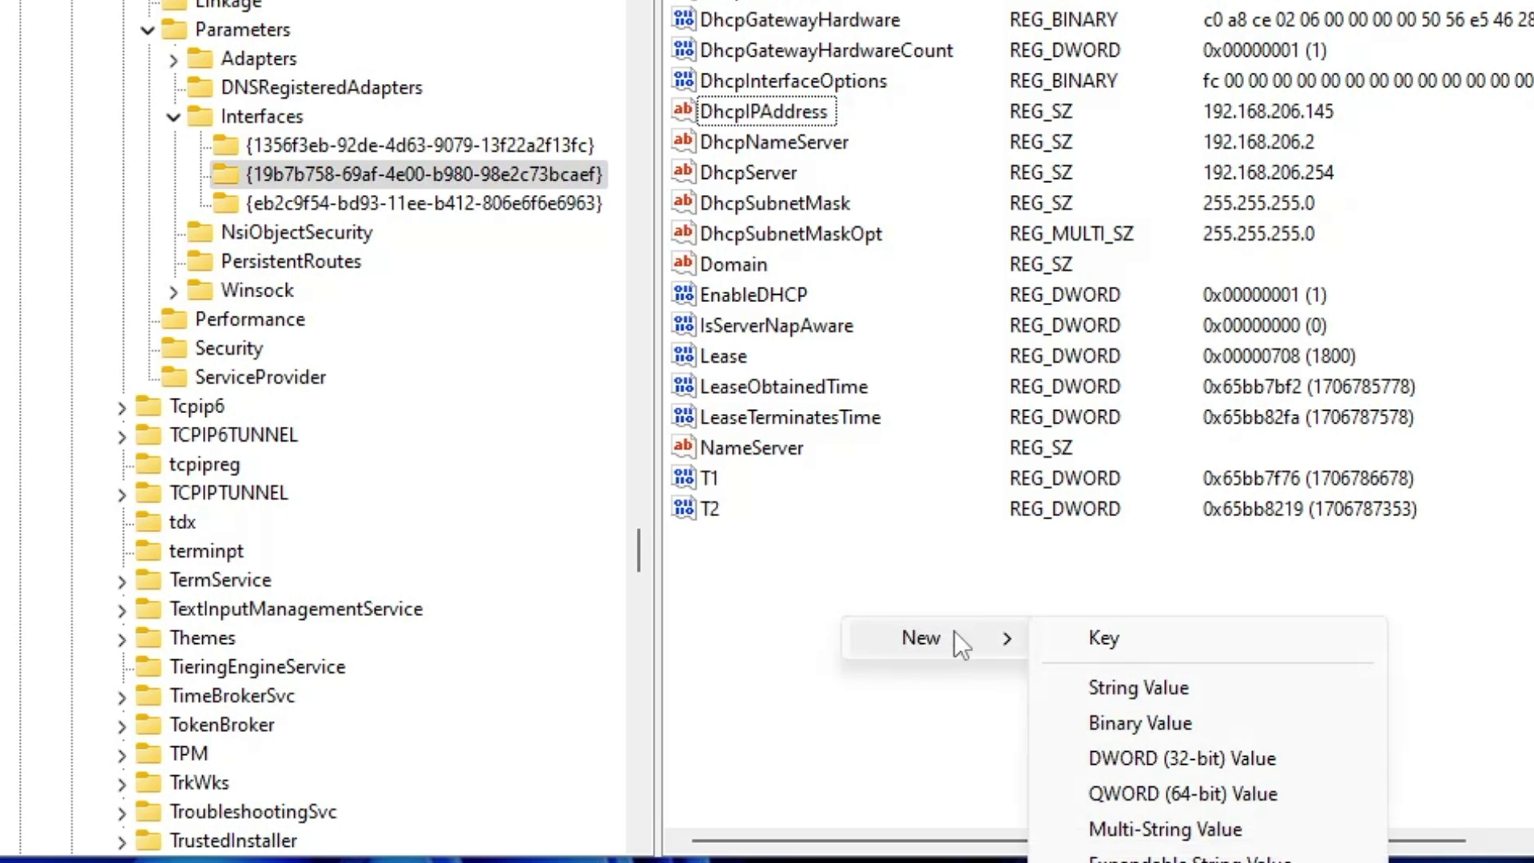
pyautogui.click(1139, 761)
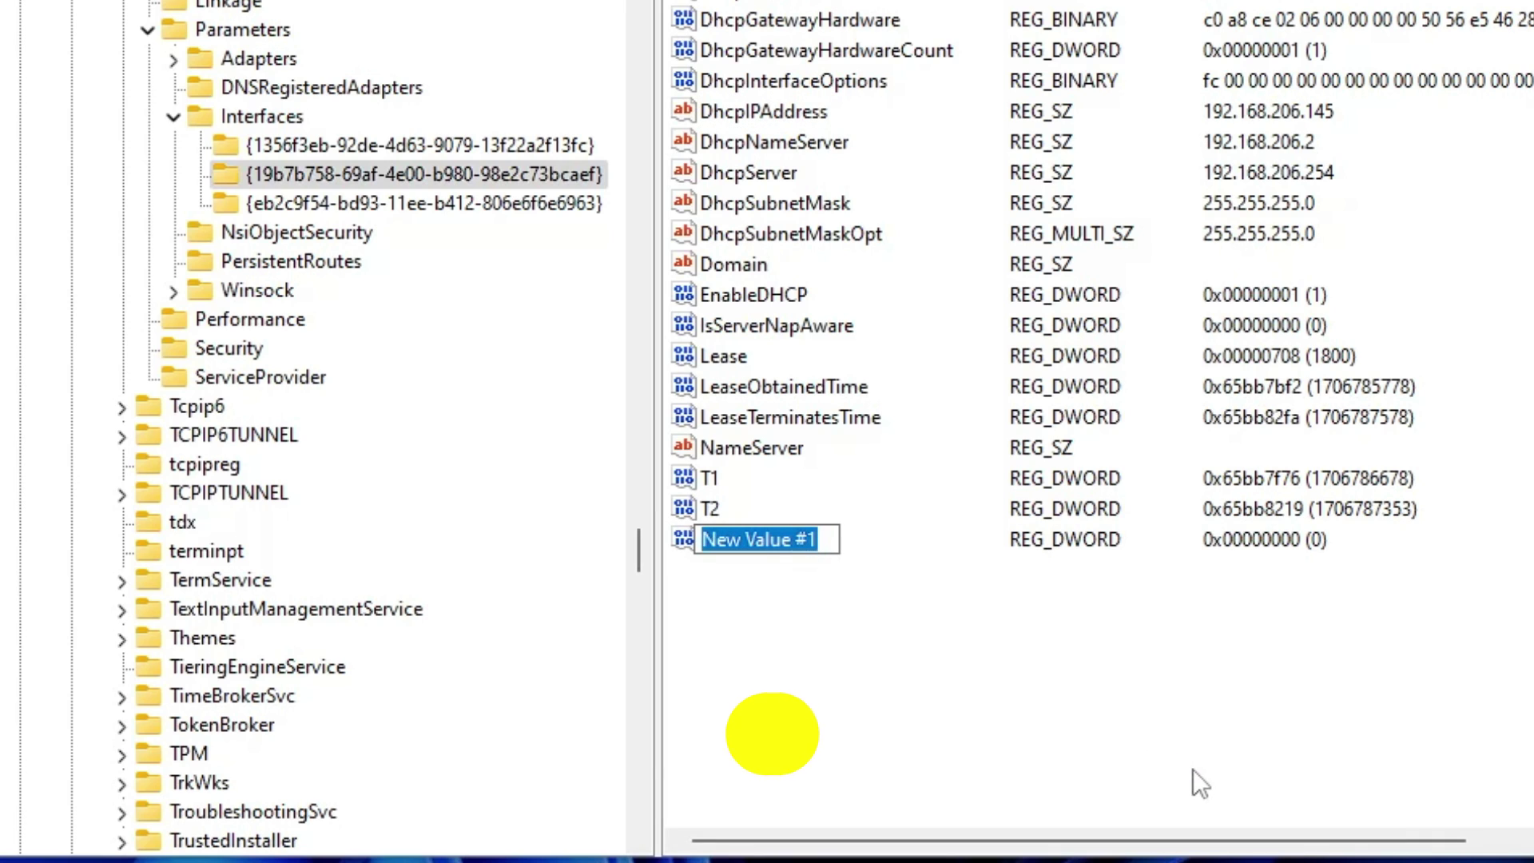
pyautogui.write('TcpNo')
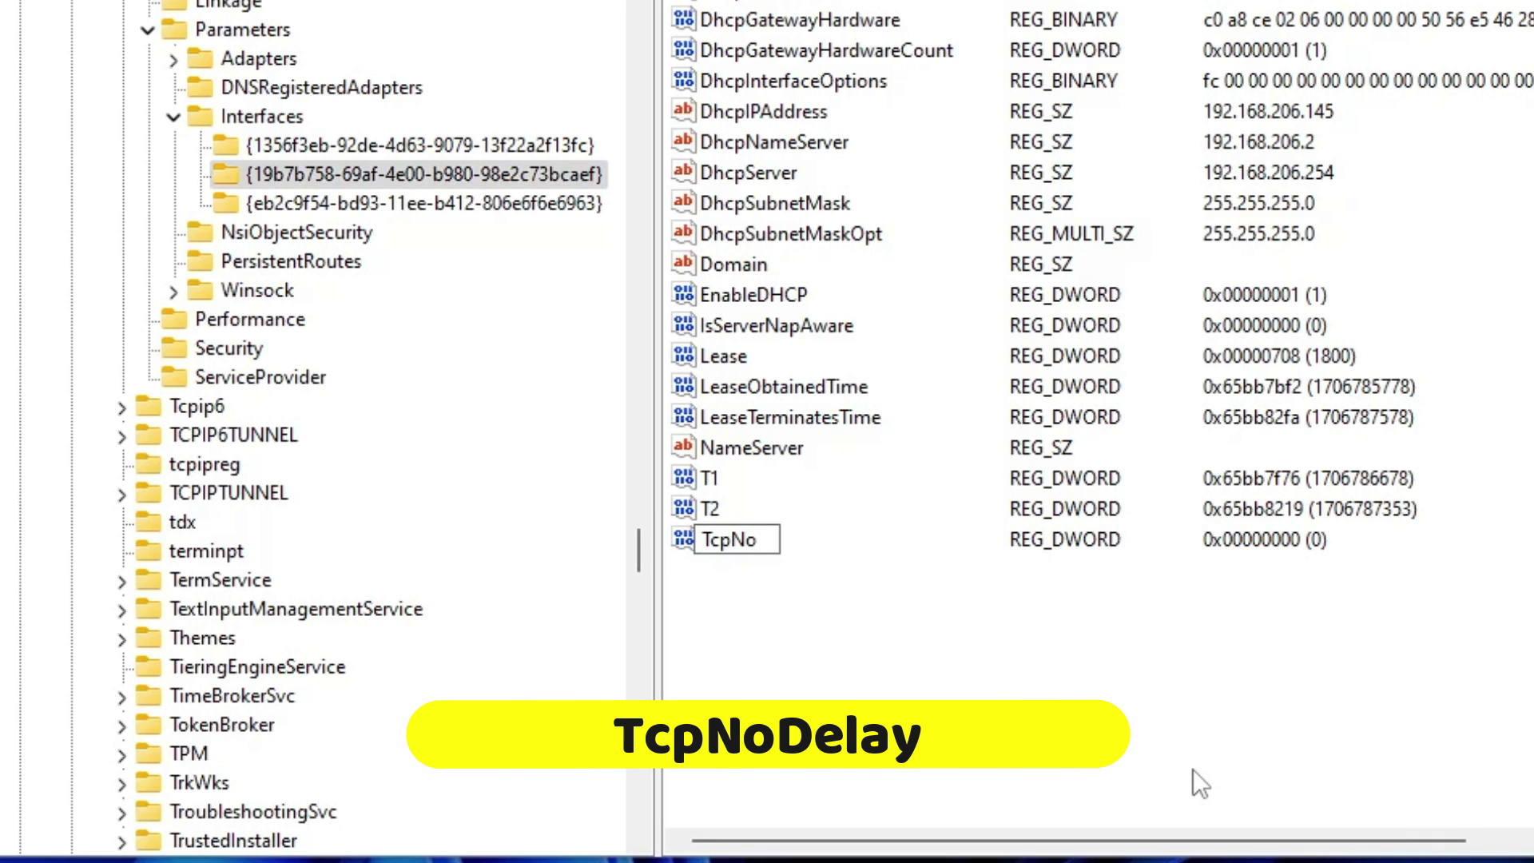
pyautogui.write('Delay')
pyautogui.press('Return')
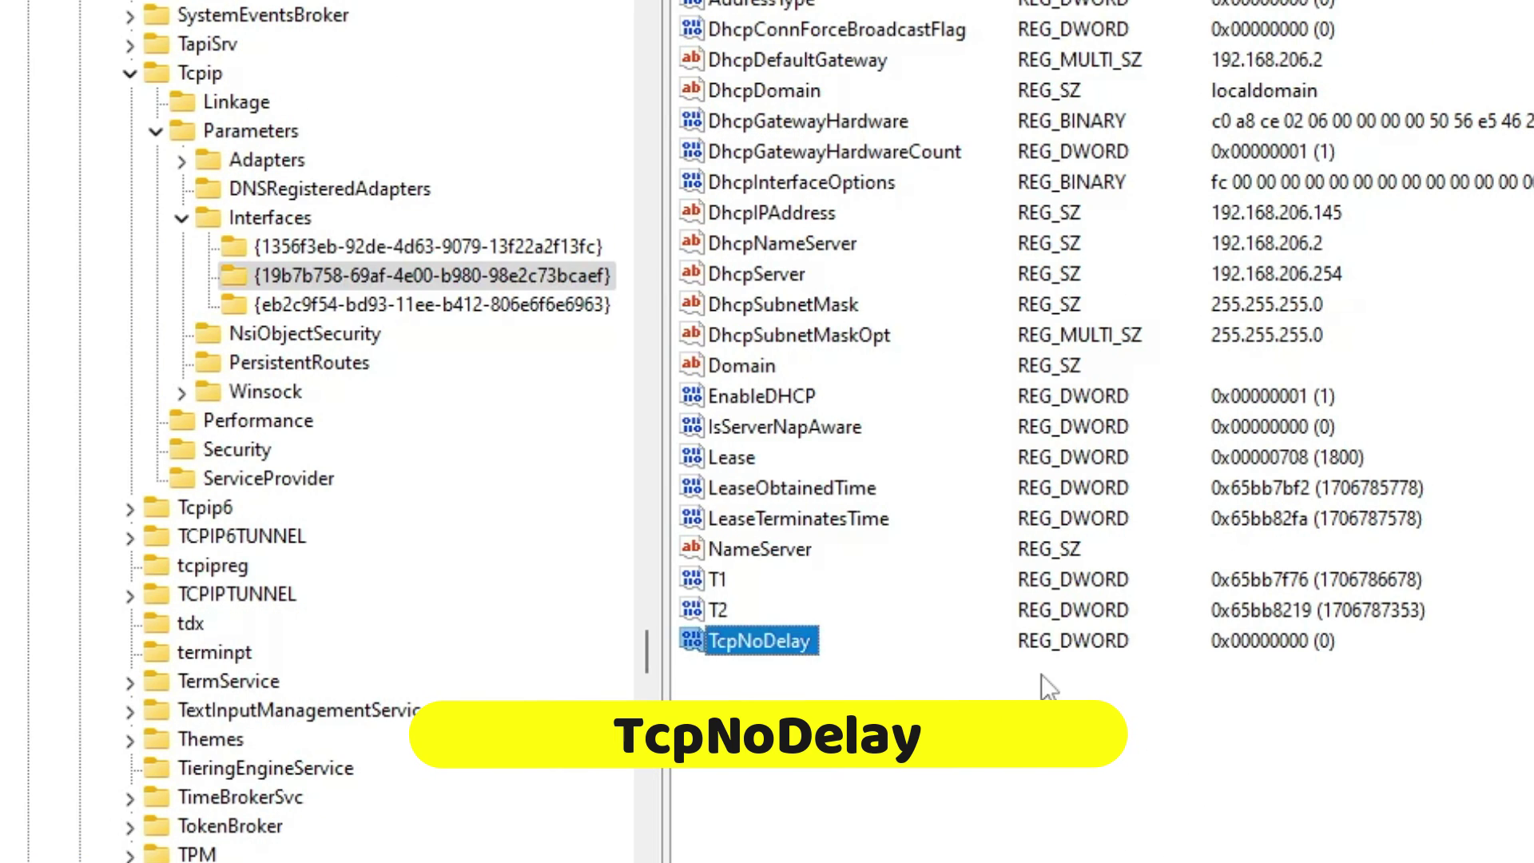
# Set the TcpNoDelay value data to 1.
pyautogui.doubleClick(807, 643)
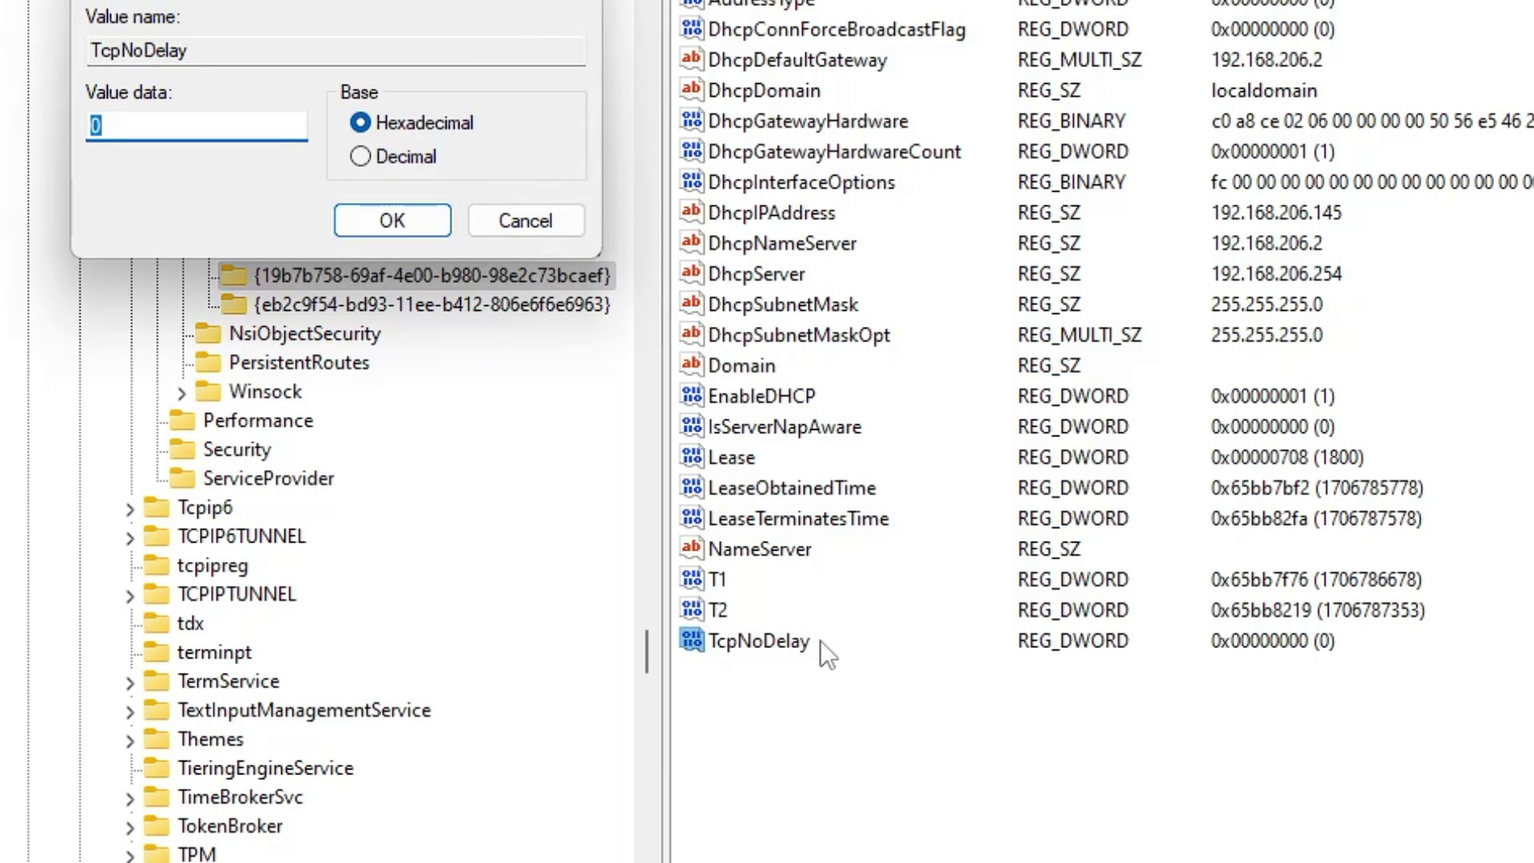
pyautogui.write('1')
pyautogui.click(402, 214)
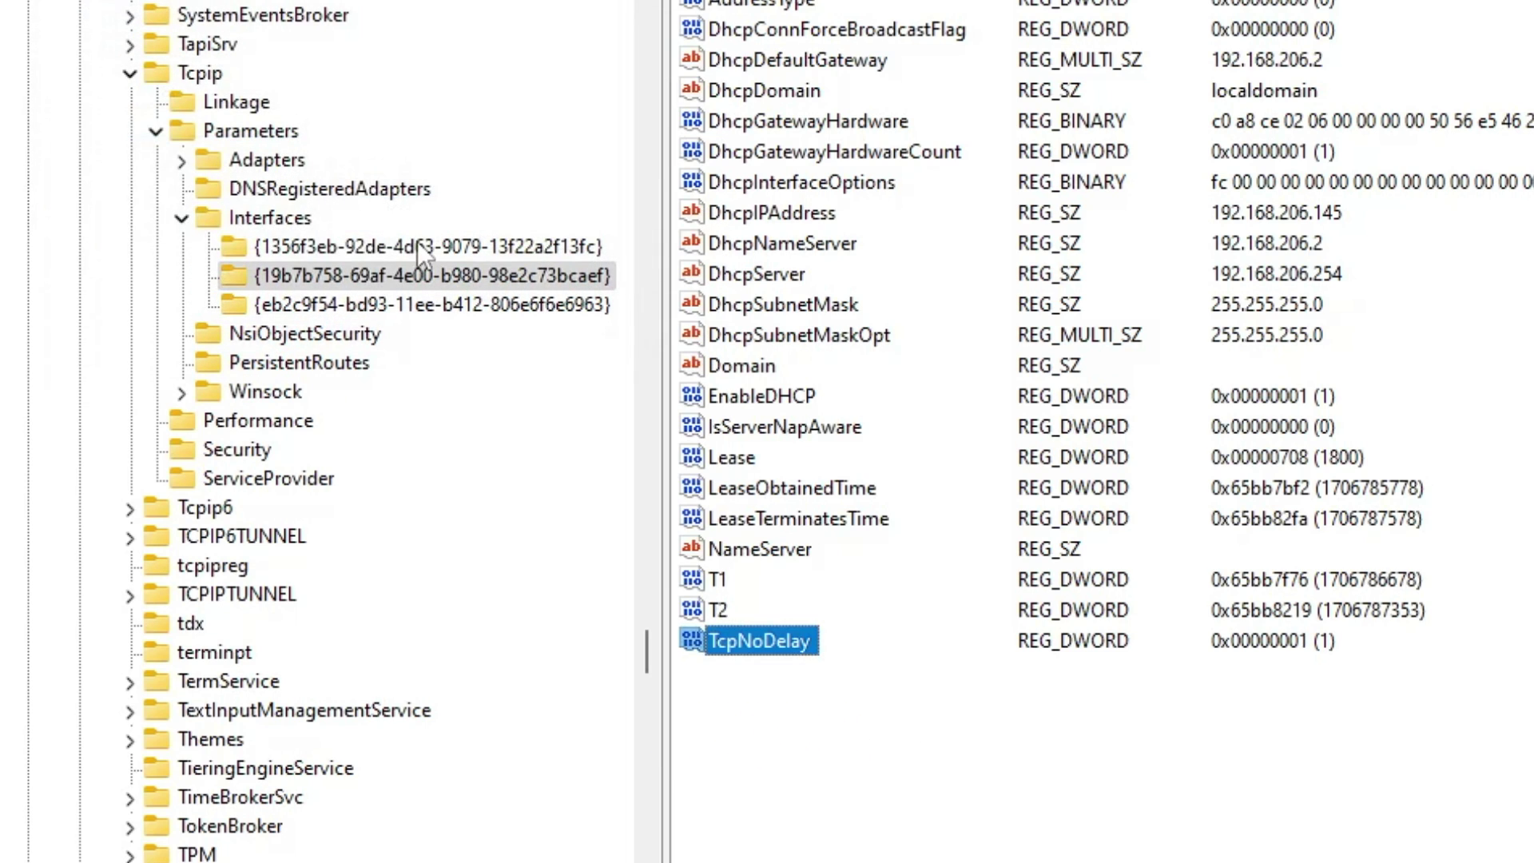
# Add a DWORD (32-bit) value named TcpAckFrequency to the same interface key.
pyautogui.rightClick(764, 693)
pyautogui.moveTo(875, 721)
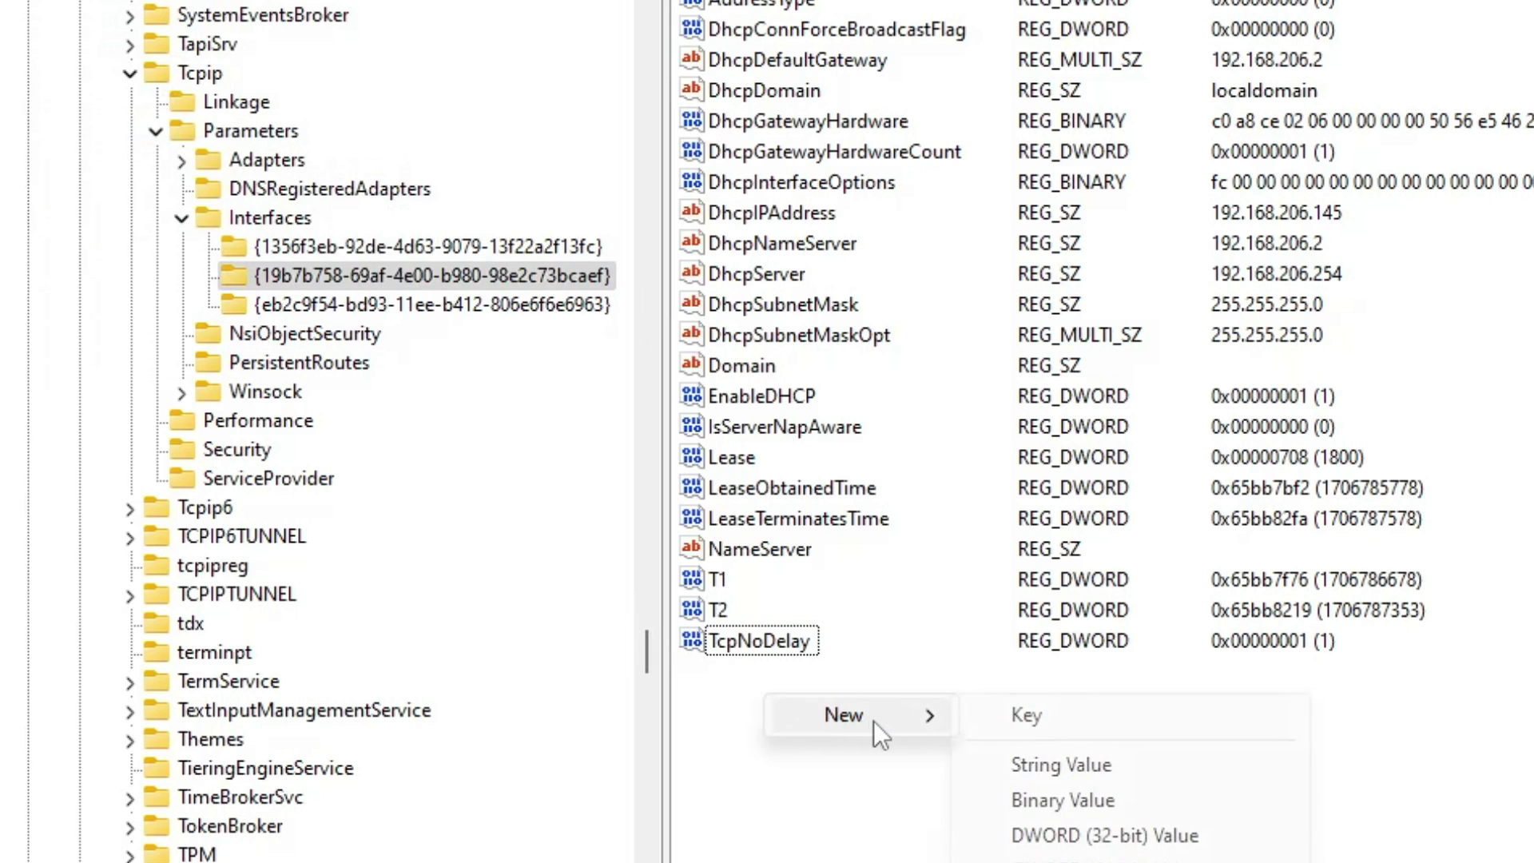
pyautogui.click(1075, 837)
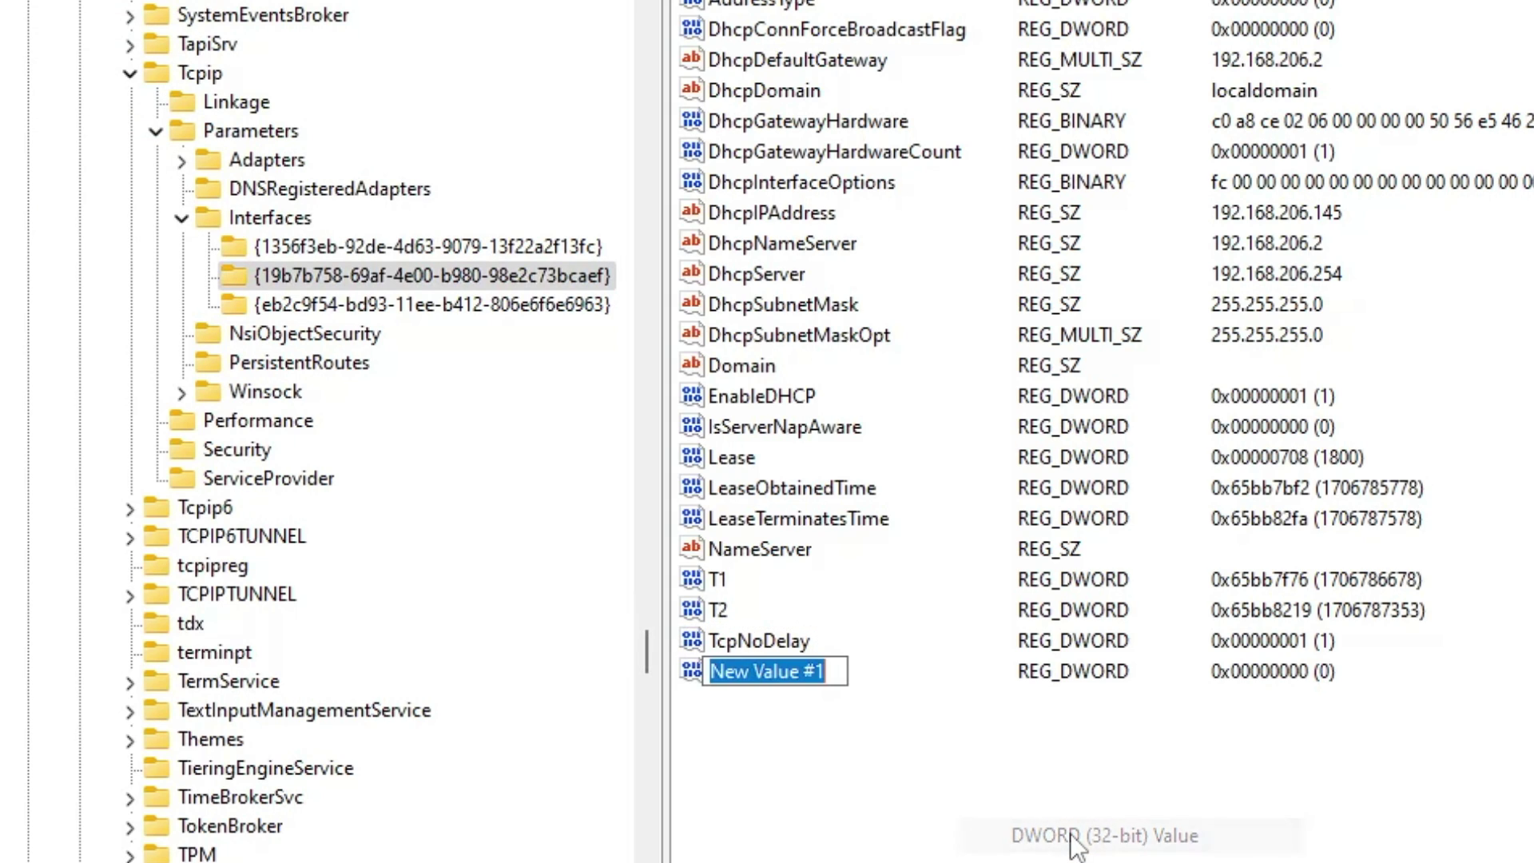
pyautogui.write('Tcp')
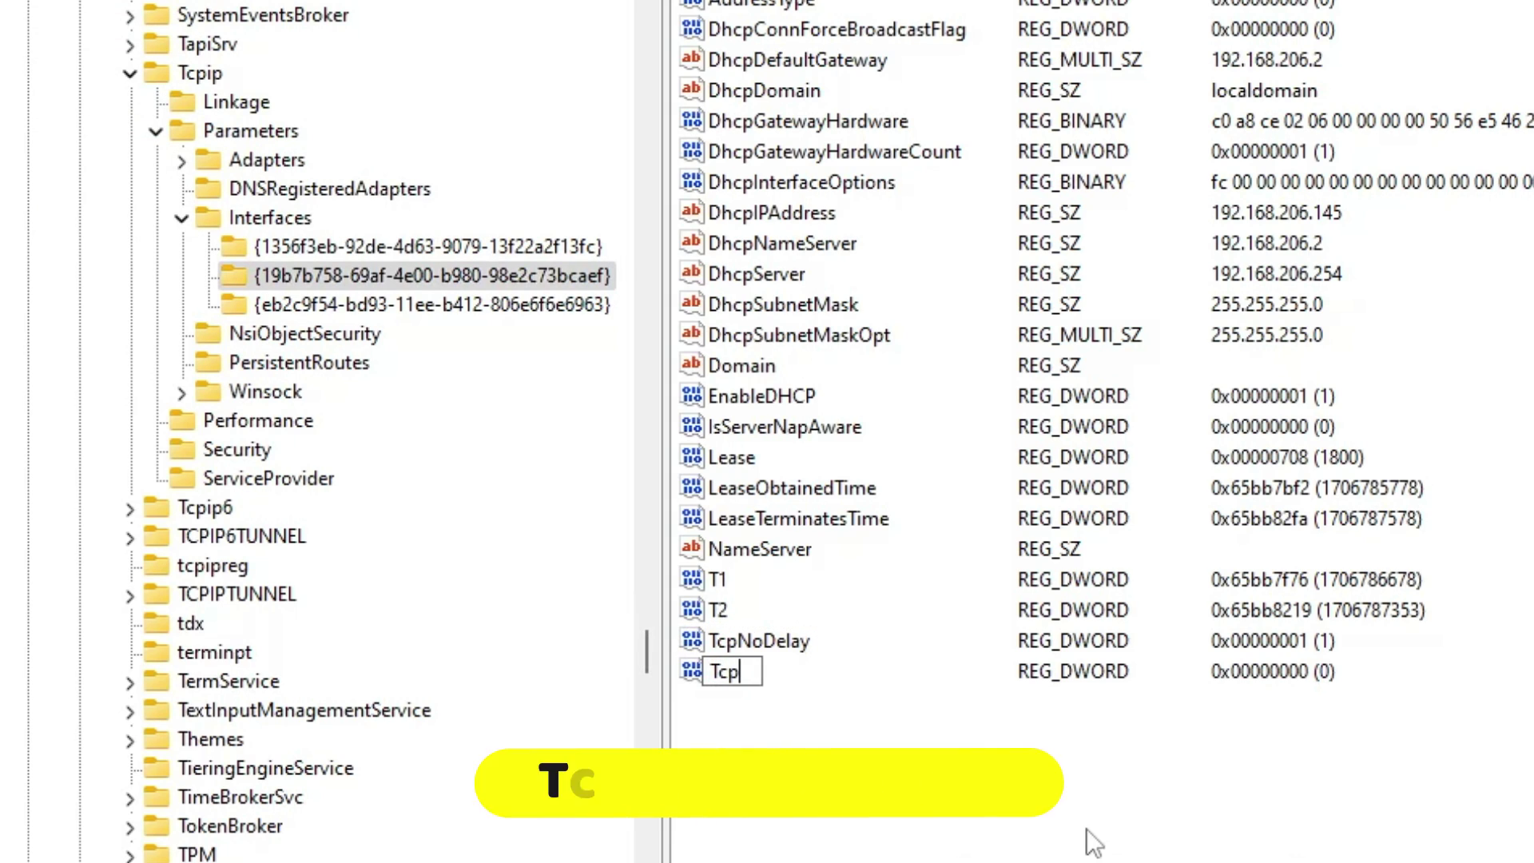
pyautogui.write('AckF')
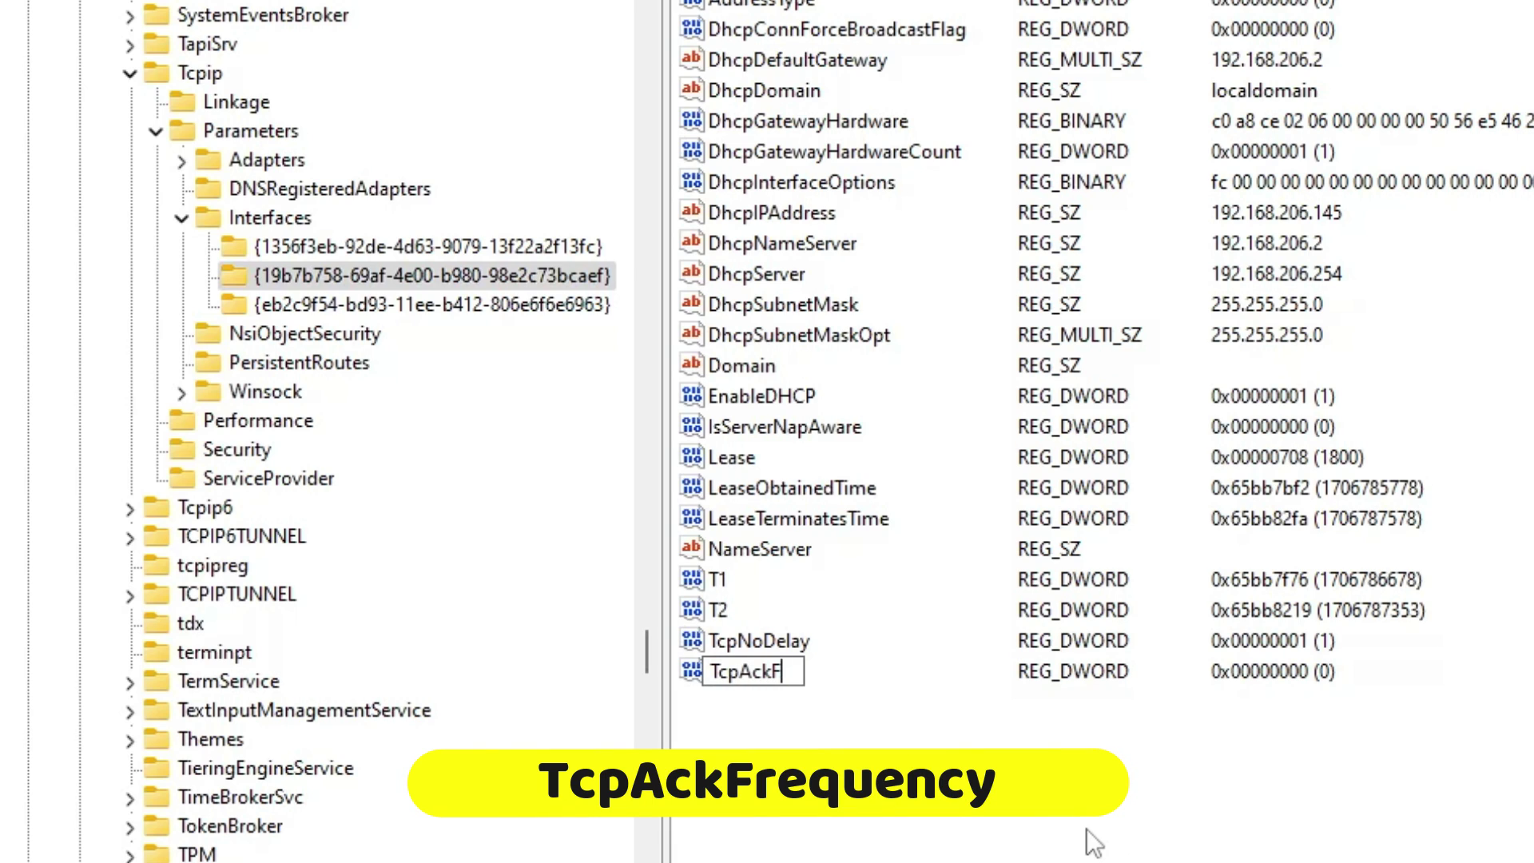
pyautogui.write('requency')
pyautogui.press('Return')
pyautogui.click(847, 691)
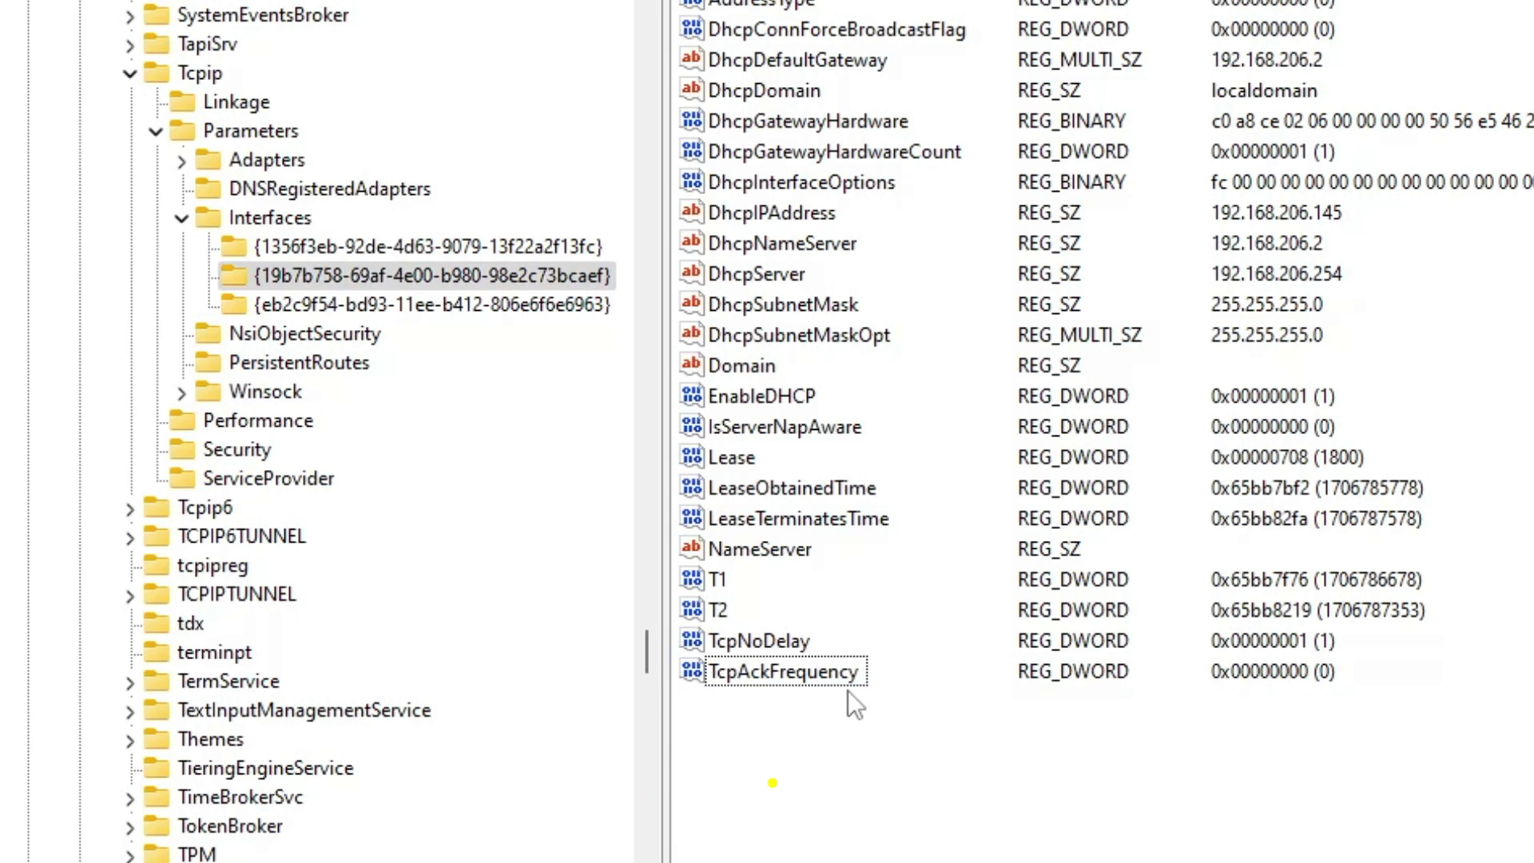
# Set the TcpAckFrequency value data to 1.
pyautogui.doubleClick(847, 676)
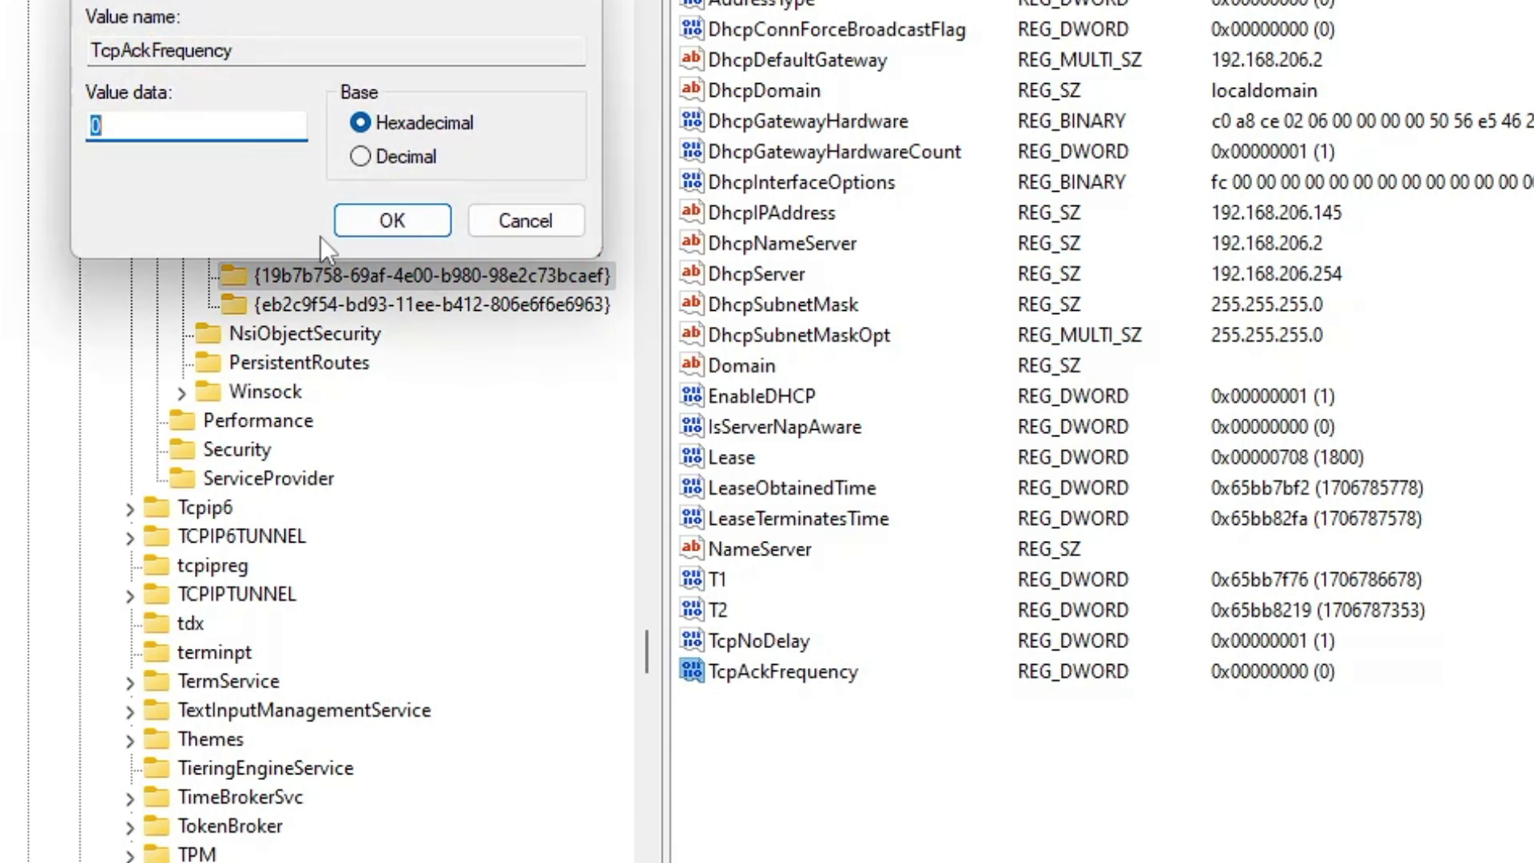
pyautogui.write('1')
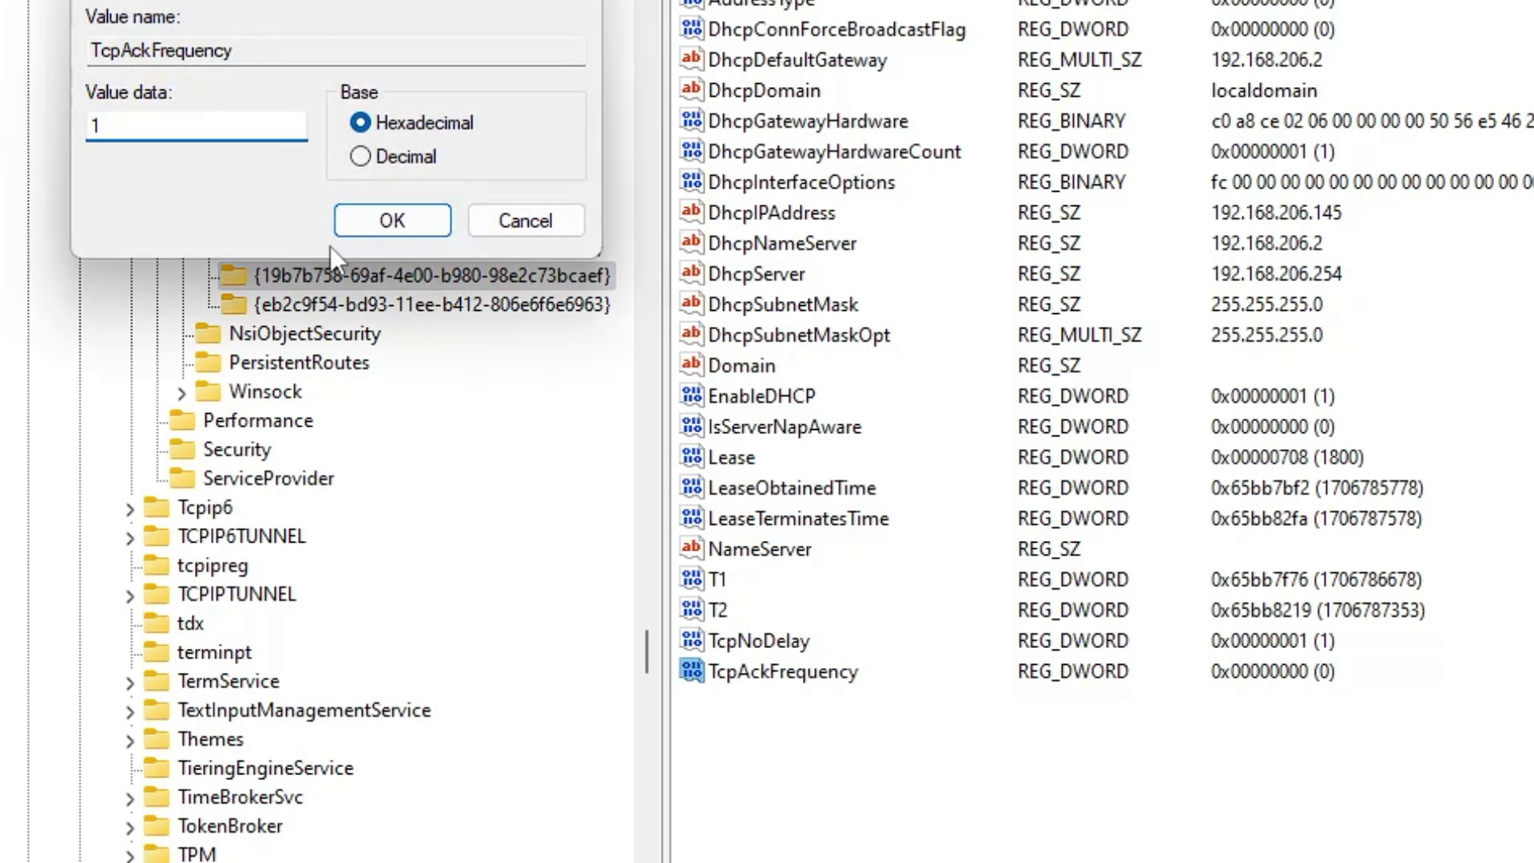
pyautogui.click(390, 222)
# Collapse the Services and SYSTEM branches and select HKEY_LOCAL_MACHINE.
pyautogui.click(200, 73)
pyautogui.scroll(20, 281, 224)
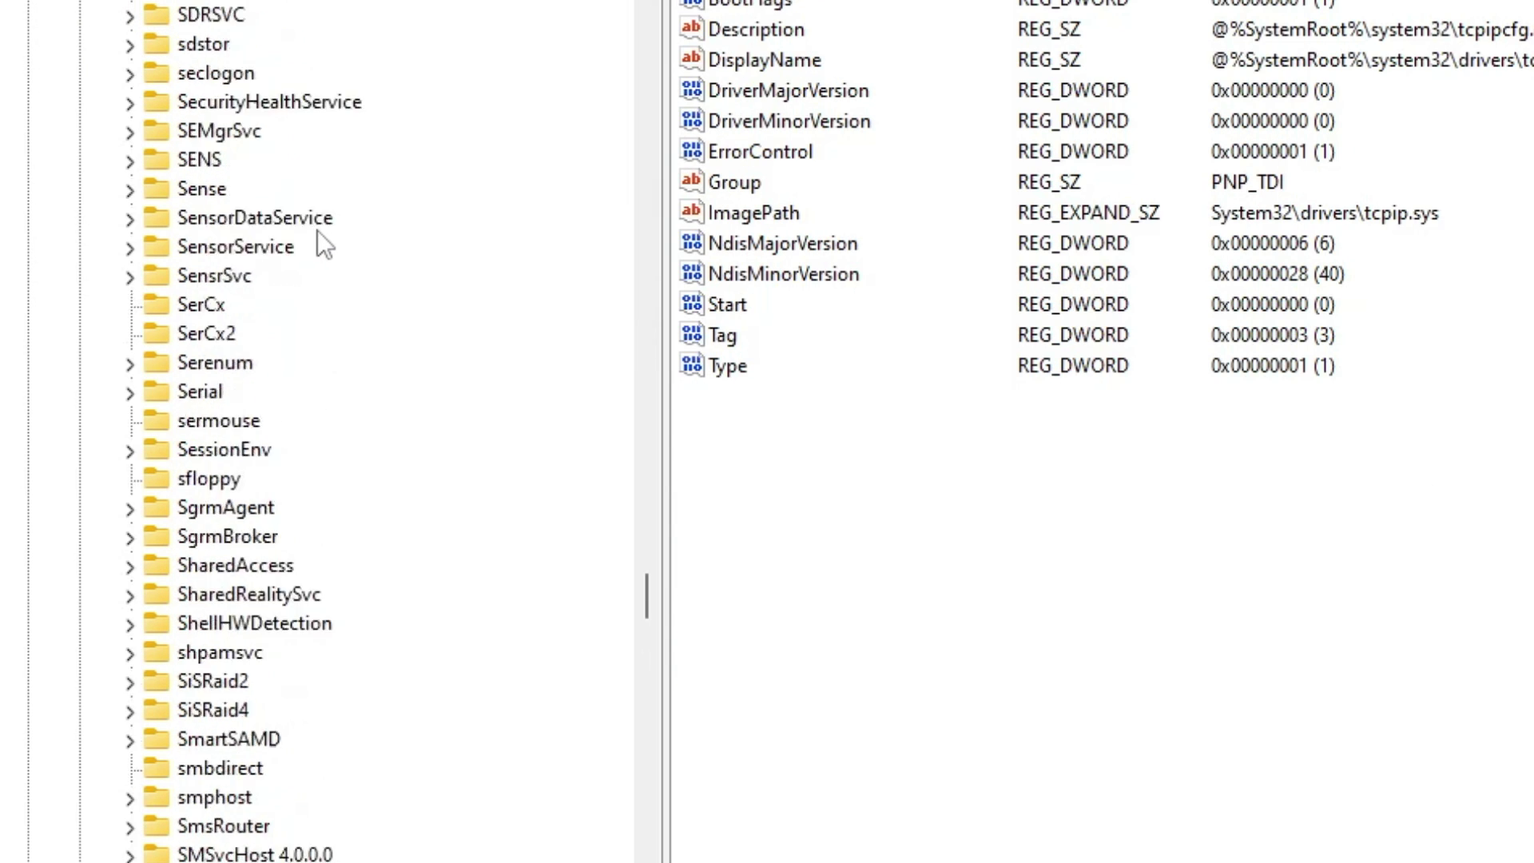
pyautogui.moveTo(647, 551); pyautogui.dragTo(607, 10)
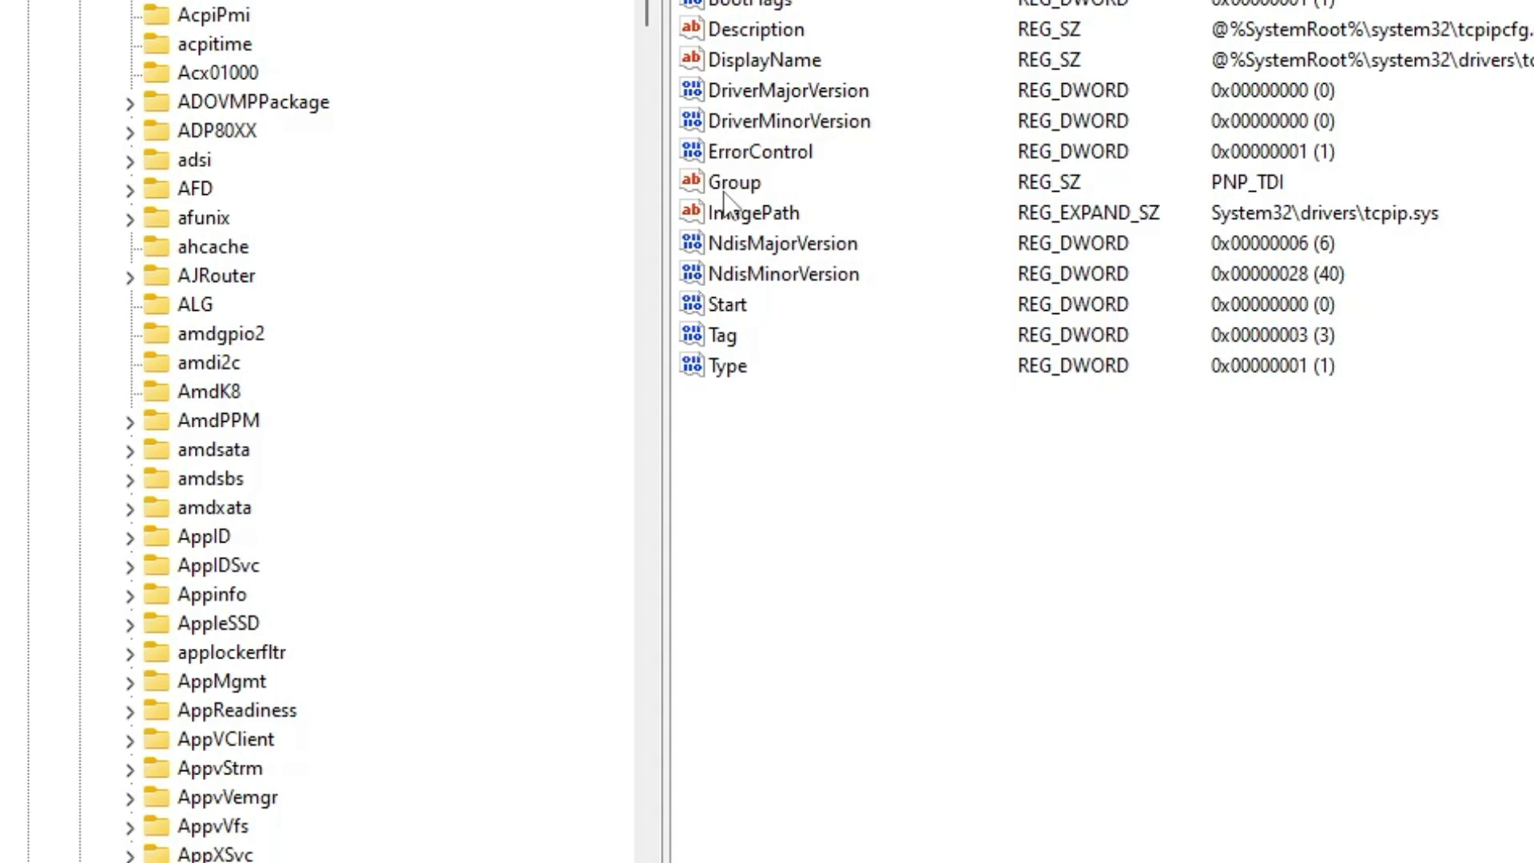
pyautogui.scroll(10, 240, 431)
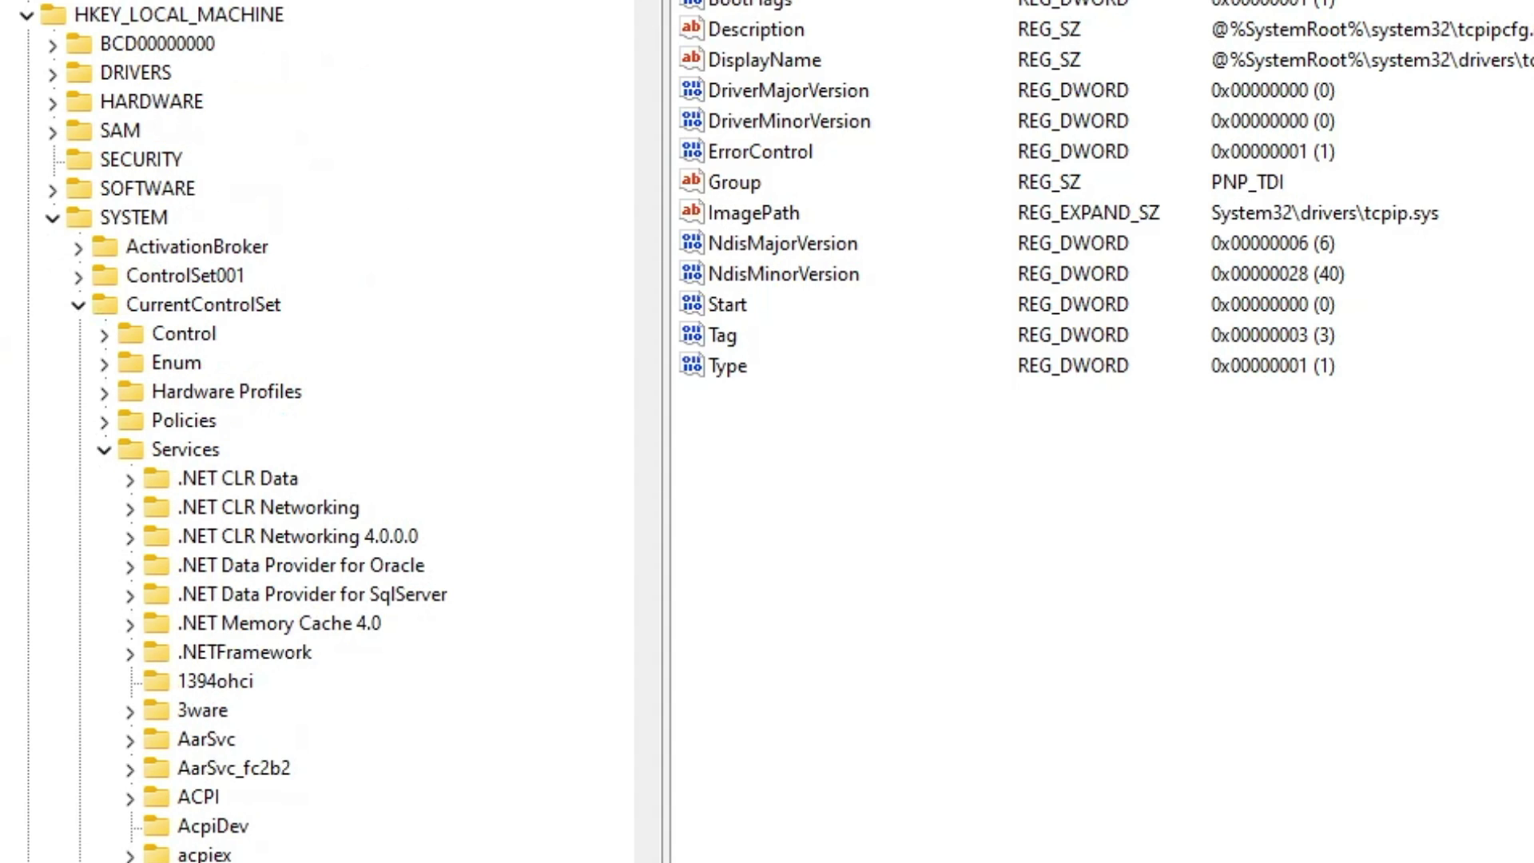
pyautogui.click(105, 448)
pyautogui.click(51, 213)
pyautogui.click(127, 16)
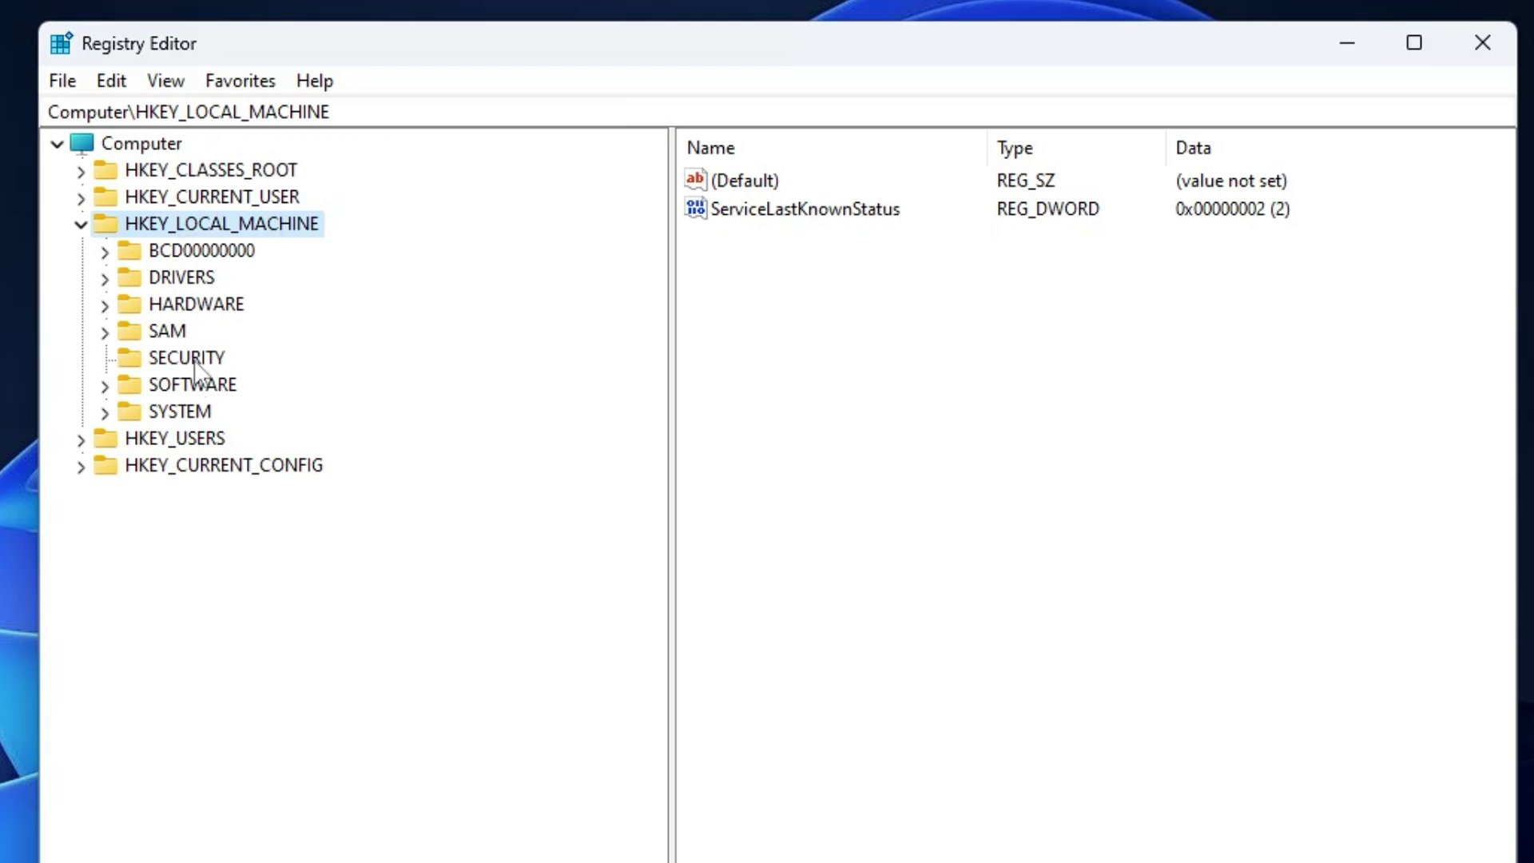
# Expand the tree to HKEY_LOCAL_MACHINE\SOFTWARE\Microsoft\Windows NT.
pyautogui.doubleClick(194, 385)
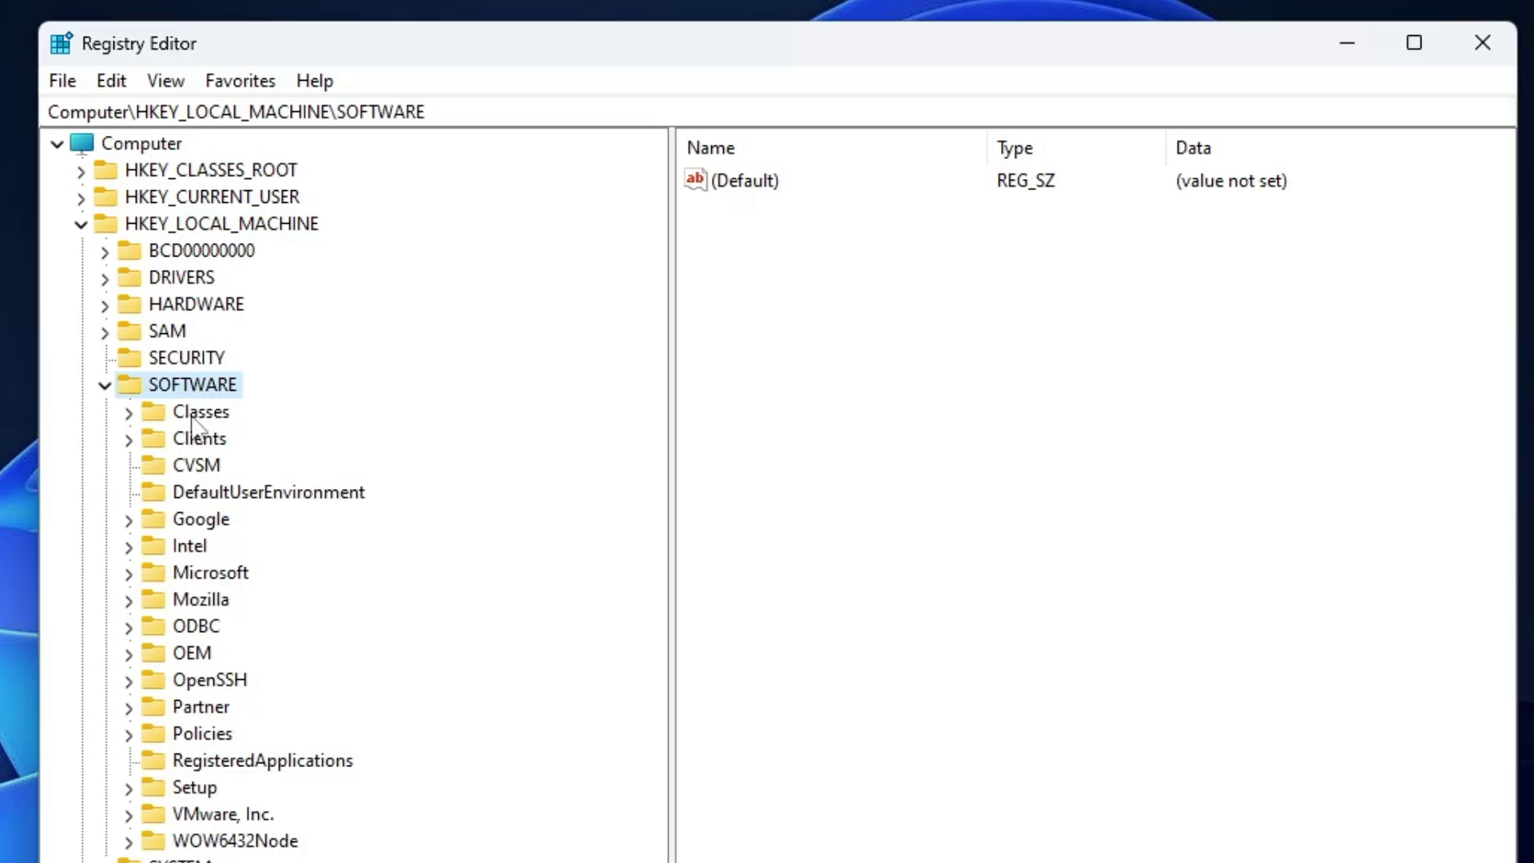
pyautogui.doubleClick(210, 573)
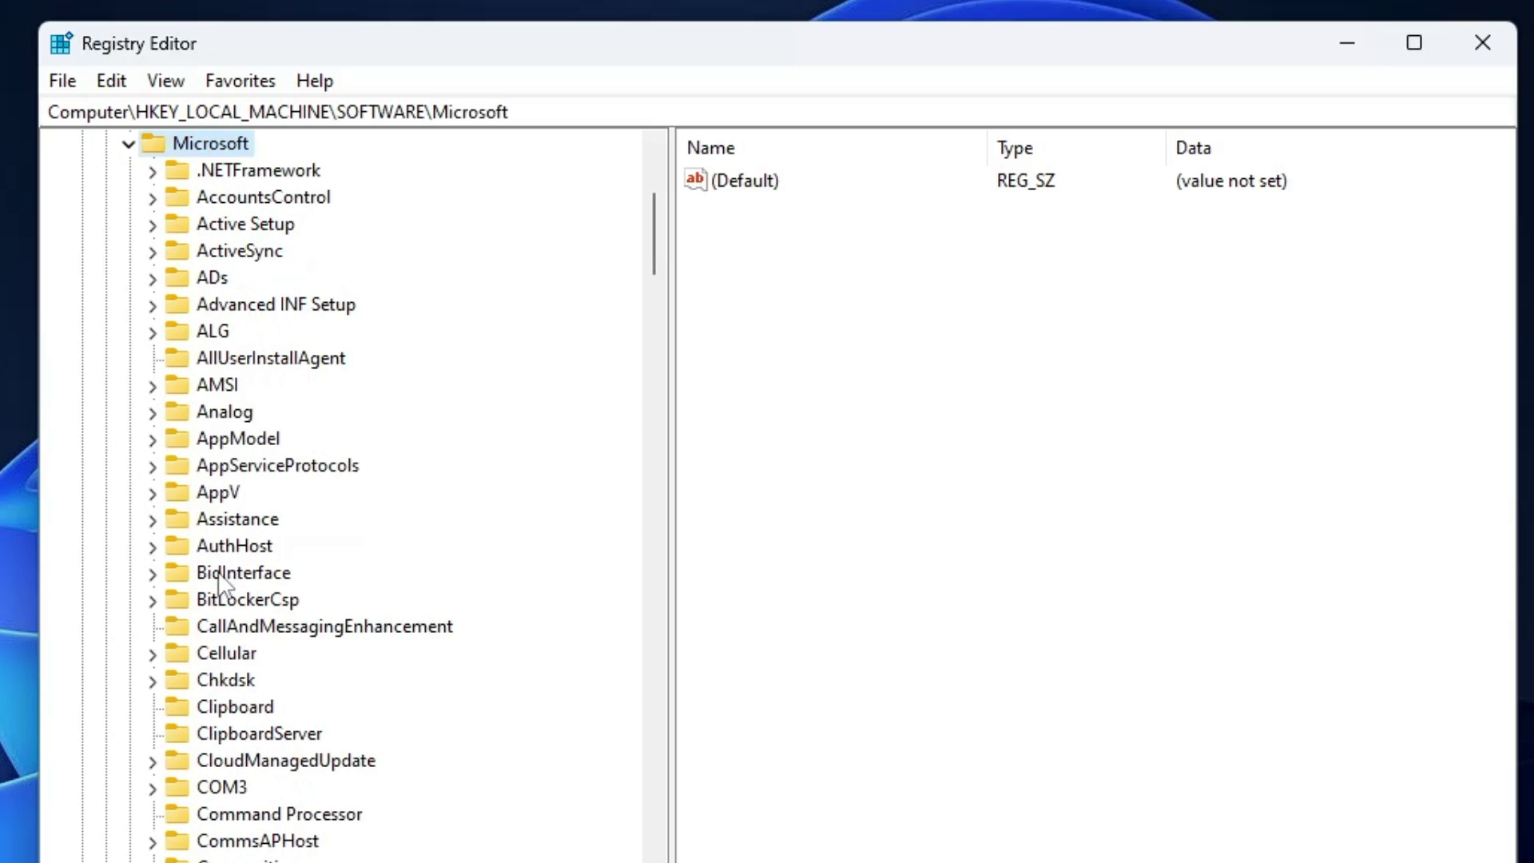
pyautogui.click(257, 468)
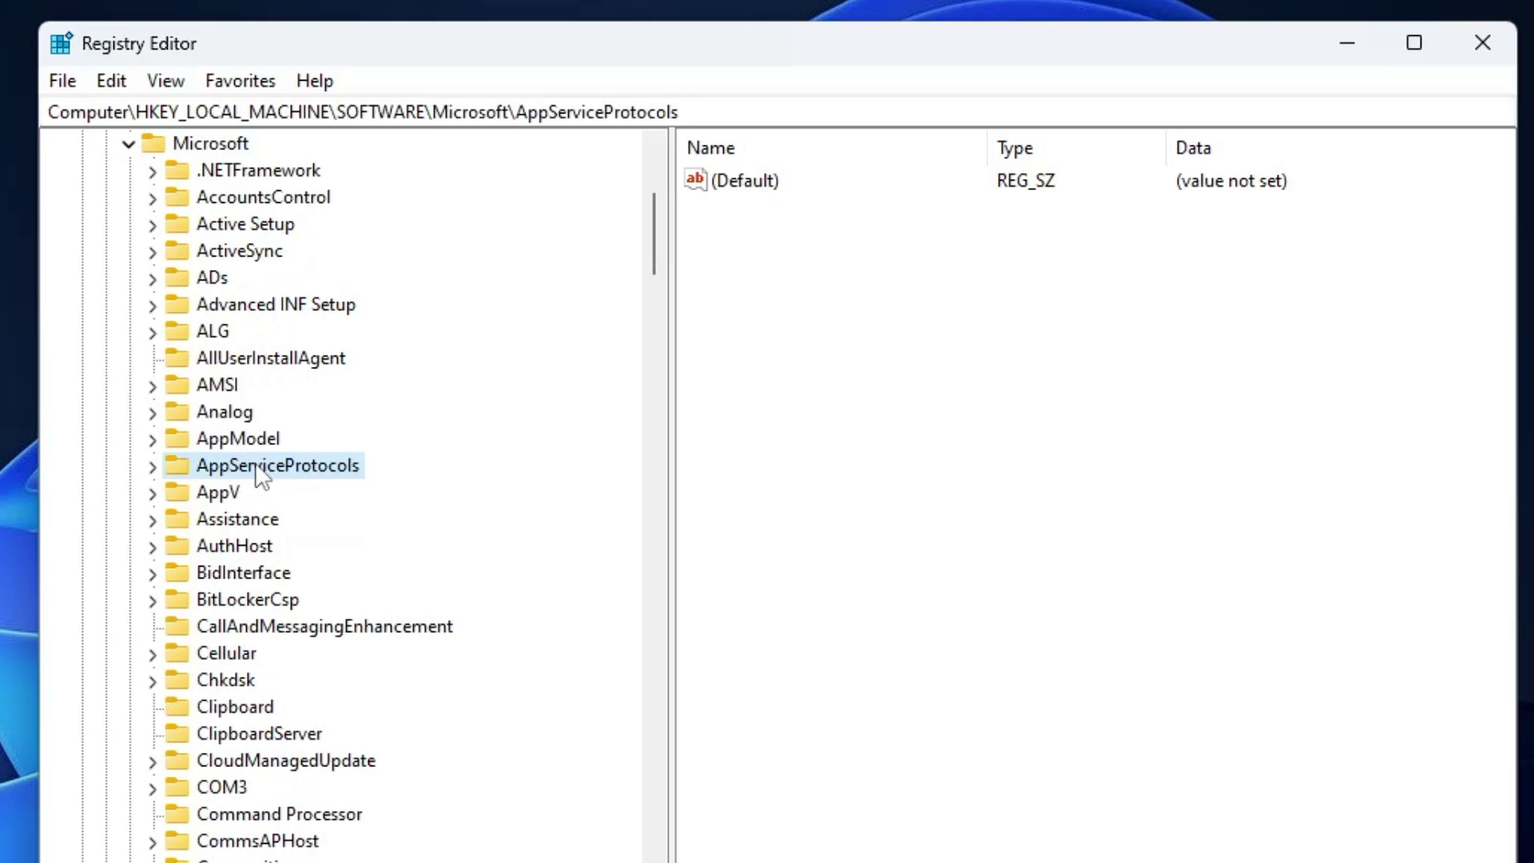
pyautogui.press('w')
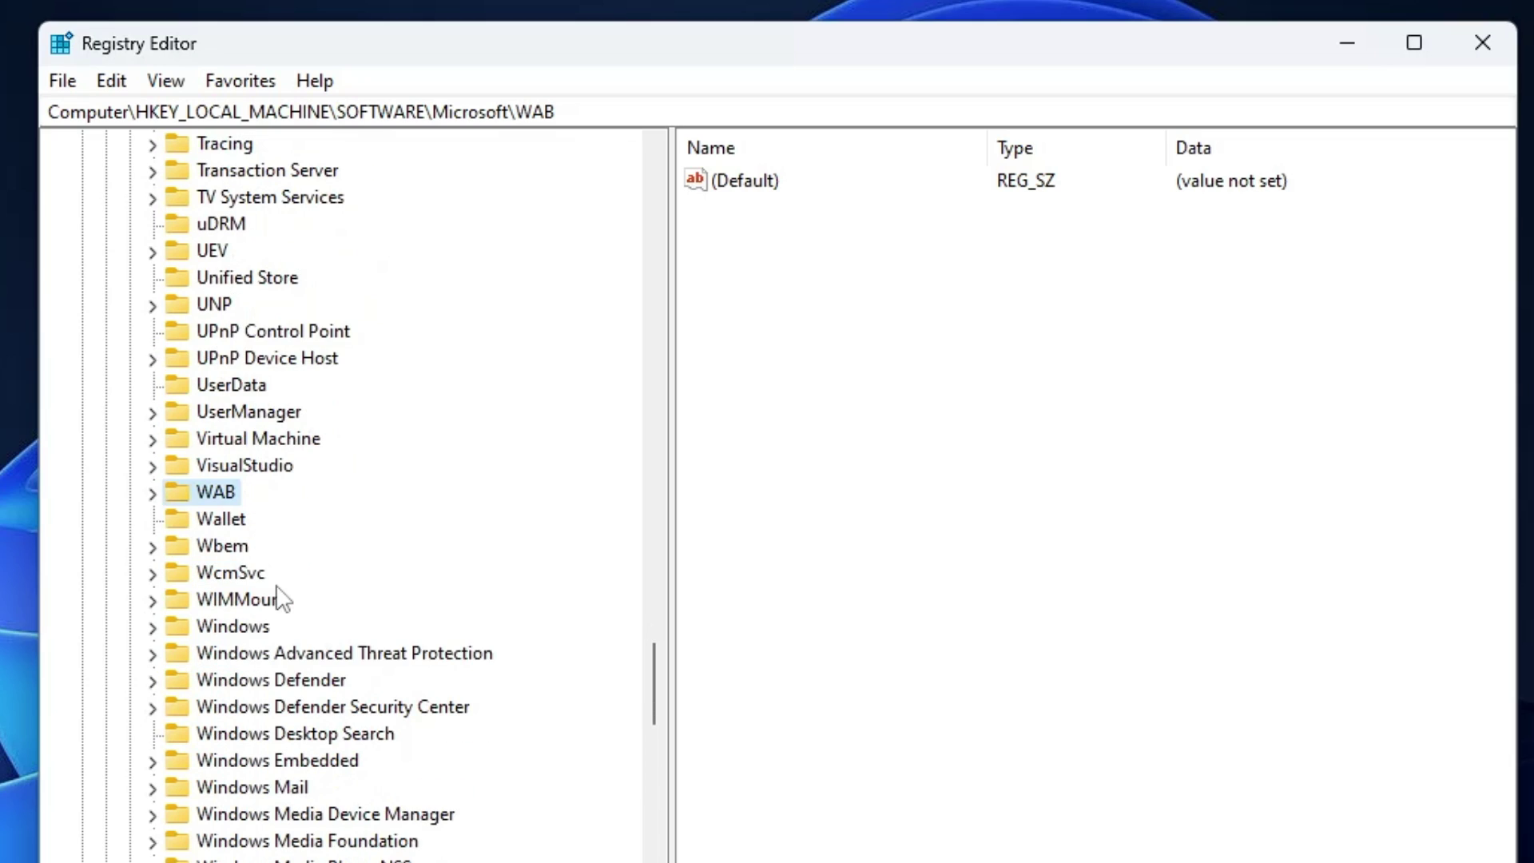
pyautogui.scroll(-2, 280, 596)
pyautogui.click(159, 756)
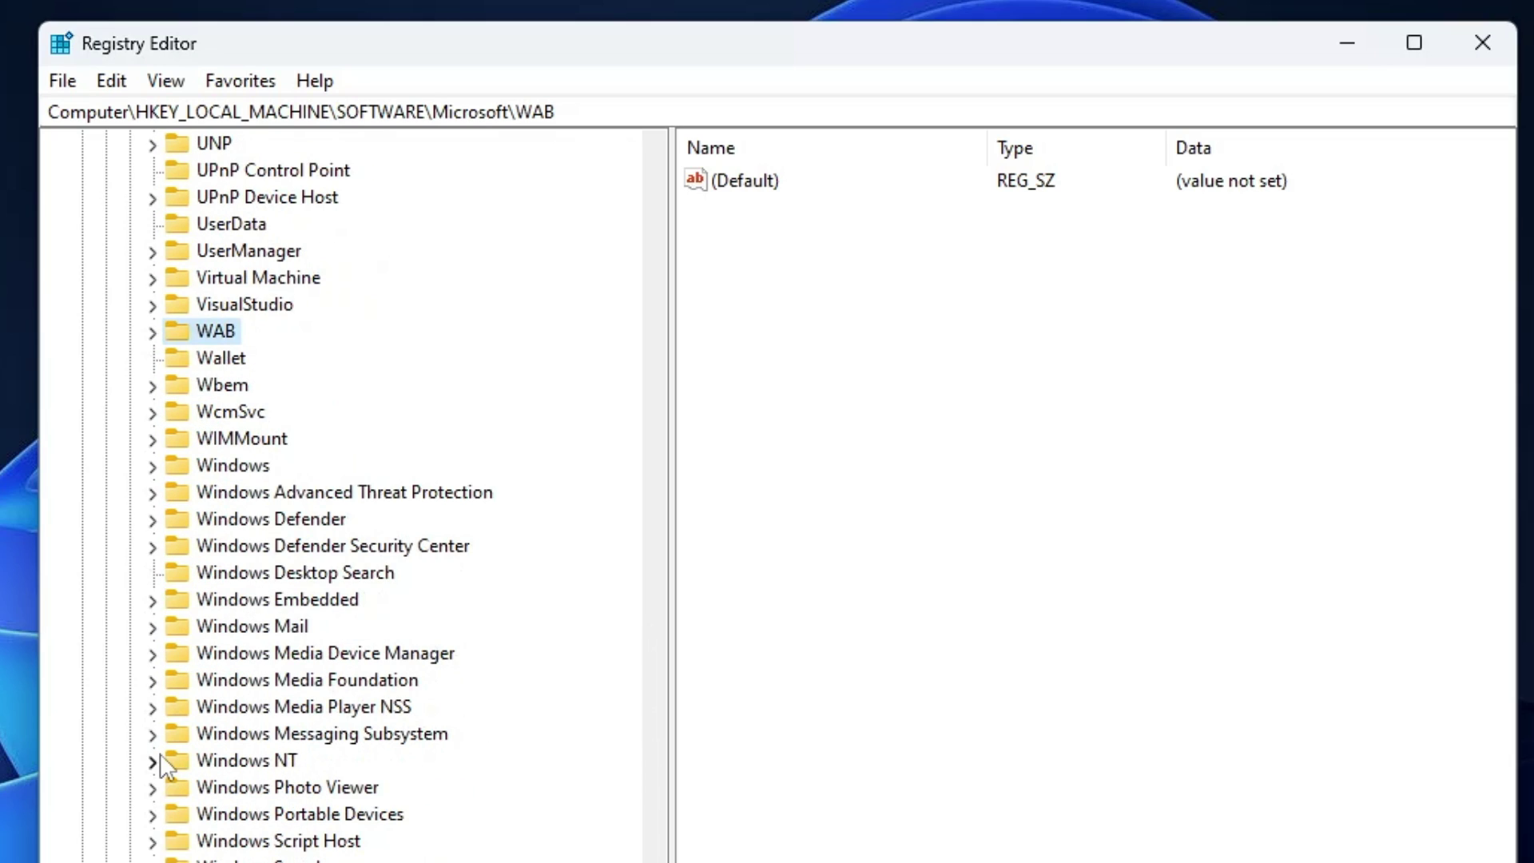
pyautogui.scroll(-3, 260, 750)
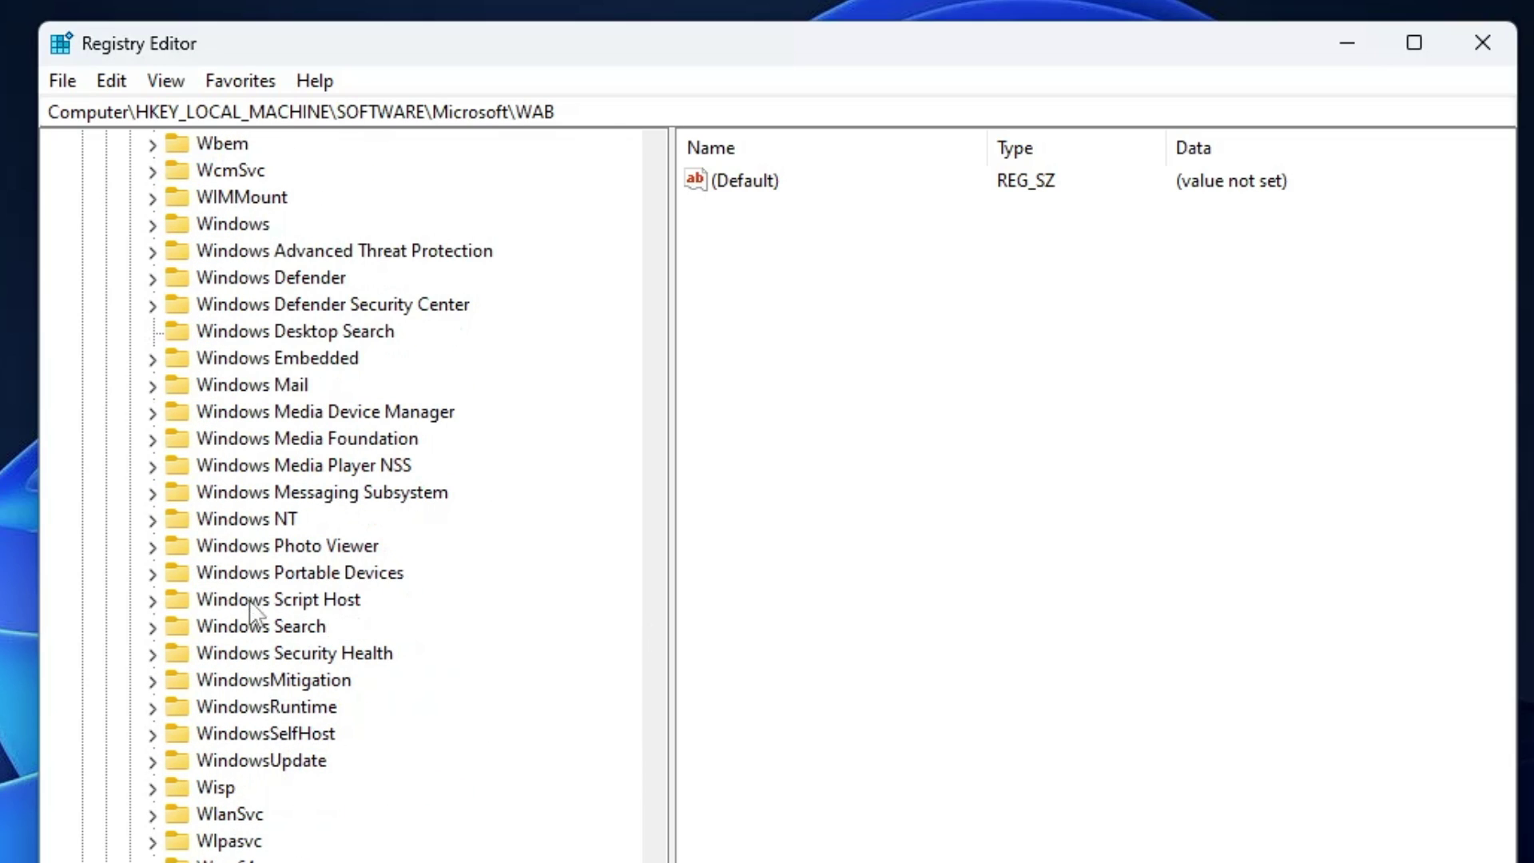
pyautogui.click(276, 545)
pyautogui.doubleClick(276, 548)
pyautogui.doubleClick(273, 518)
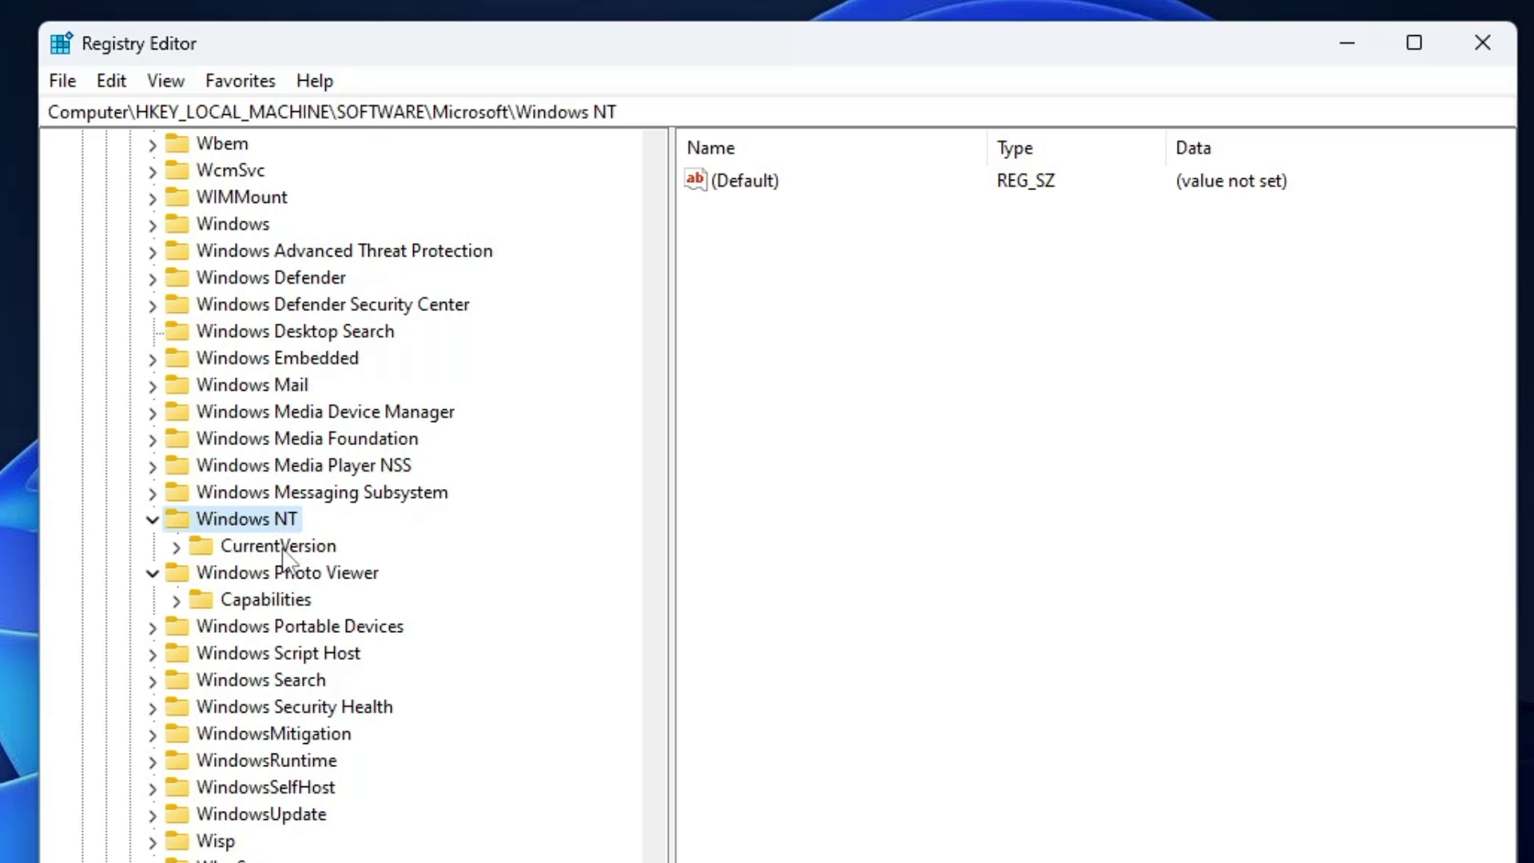
# Expand the Windows NT key to CurrentVersion\Multimedia and select its SystemProfile key.
pyautogui.doubleClick(281, 547)
pyautogui.click(284, 546)
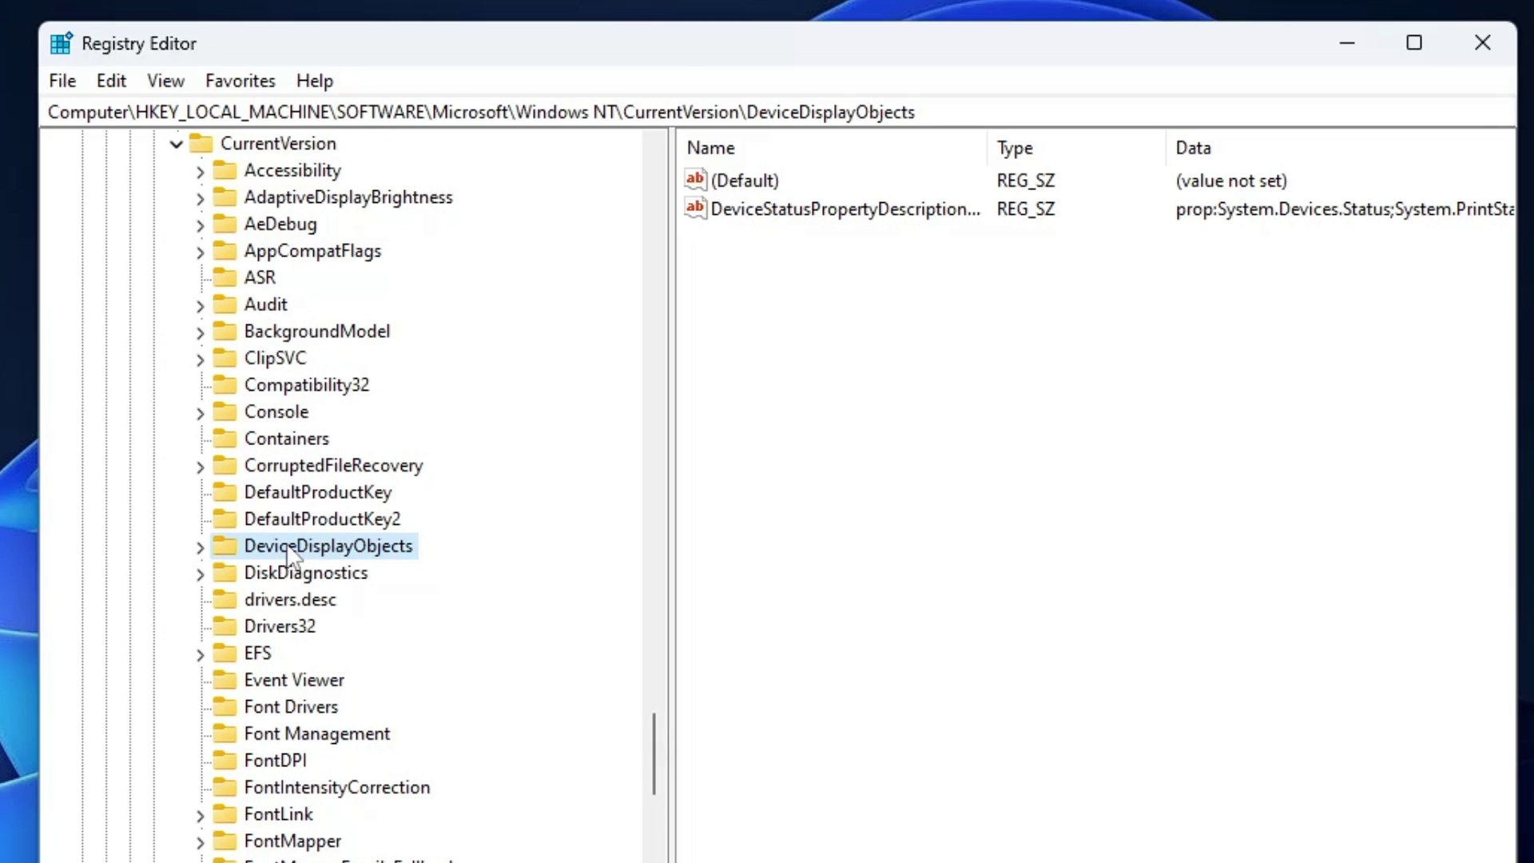
pyautogui.scroll(-5, 268, 688)
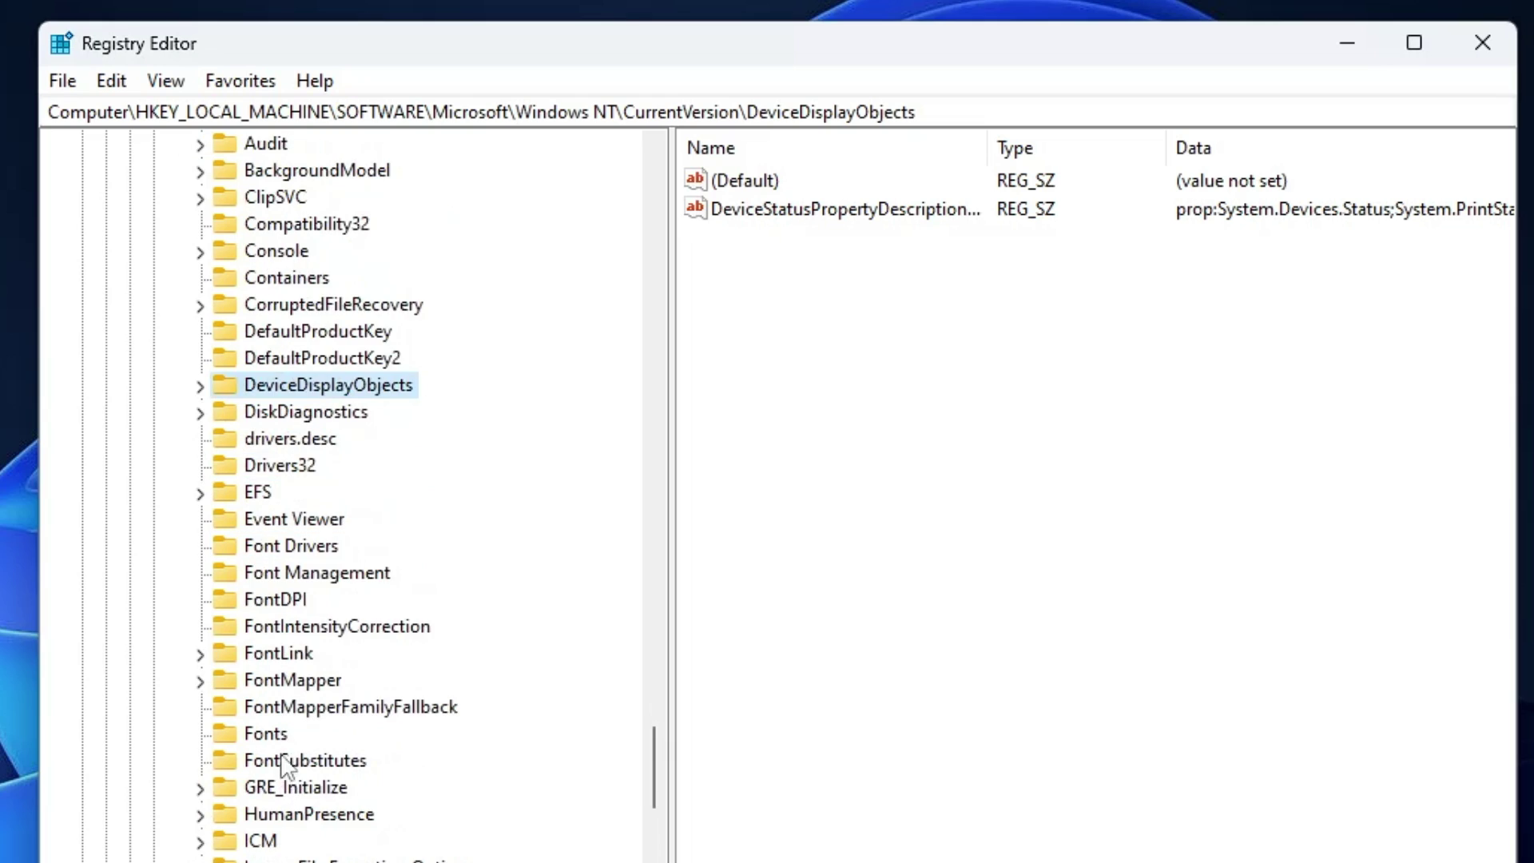
pyautogui.click(200, 627)
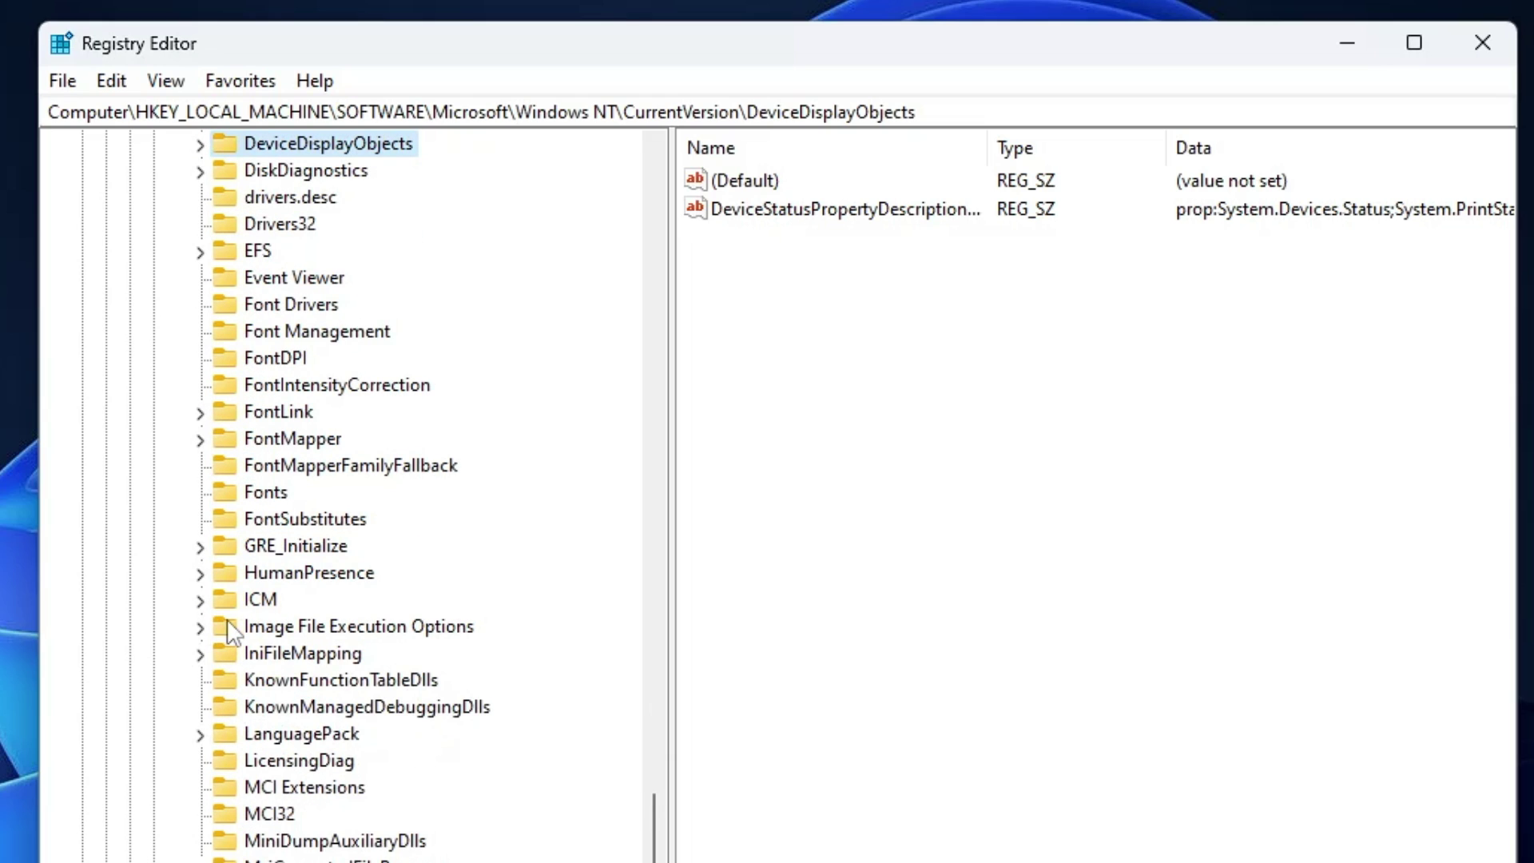
pyautogui.scroll(-4, 232, 631)
pyautogui.doubleClick(304, 573)
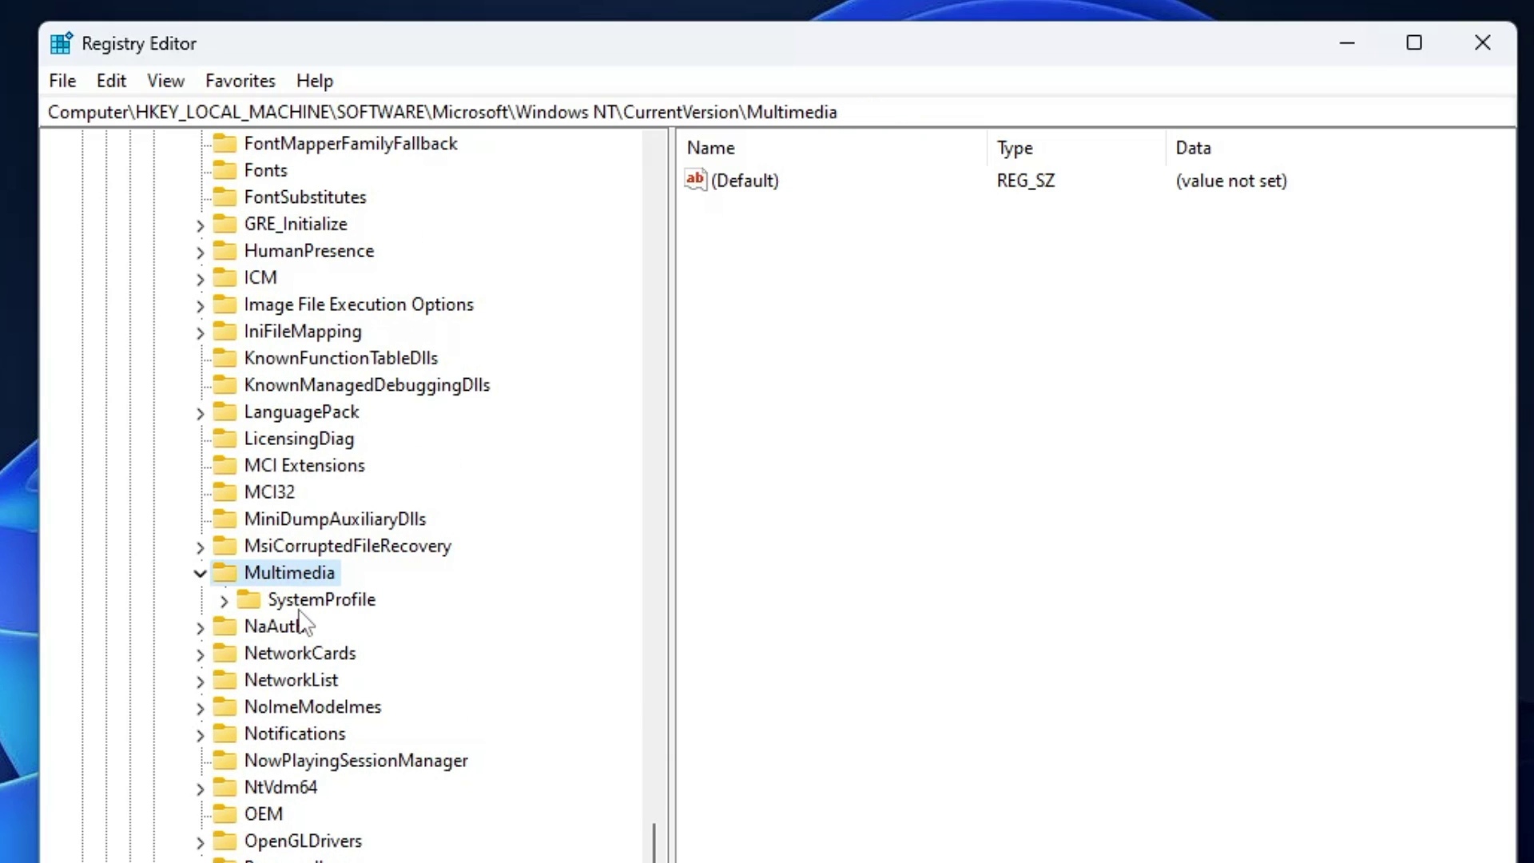
pyautogui.click(310, 605)
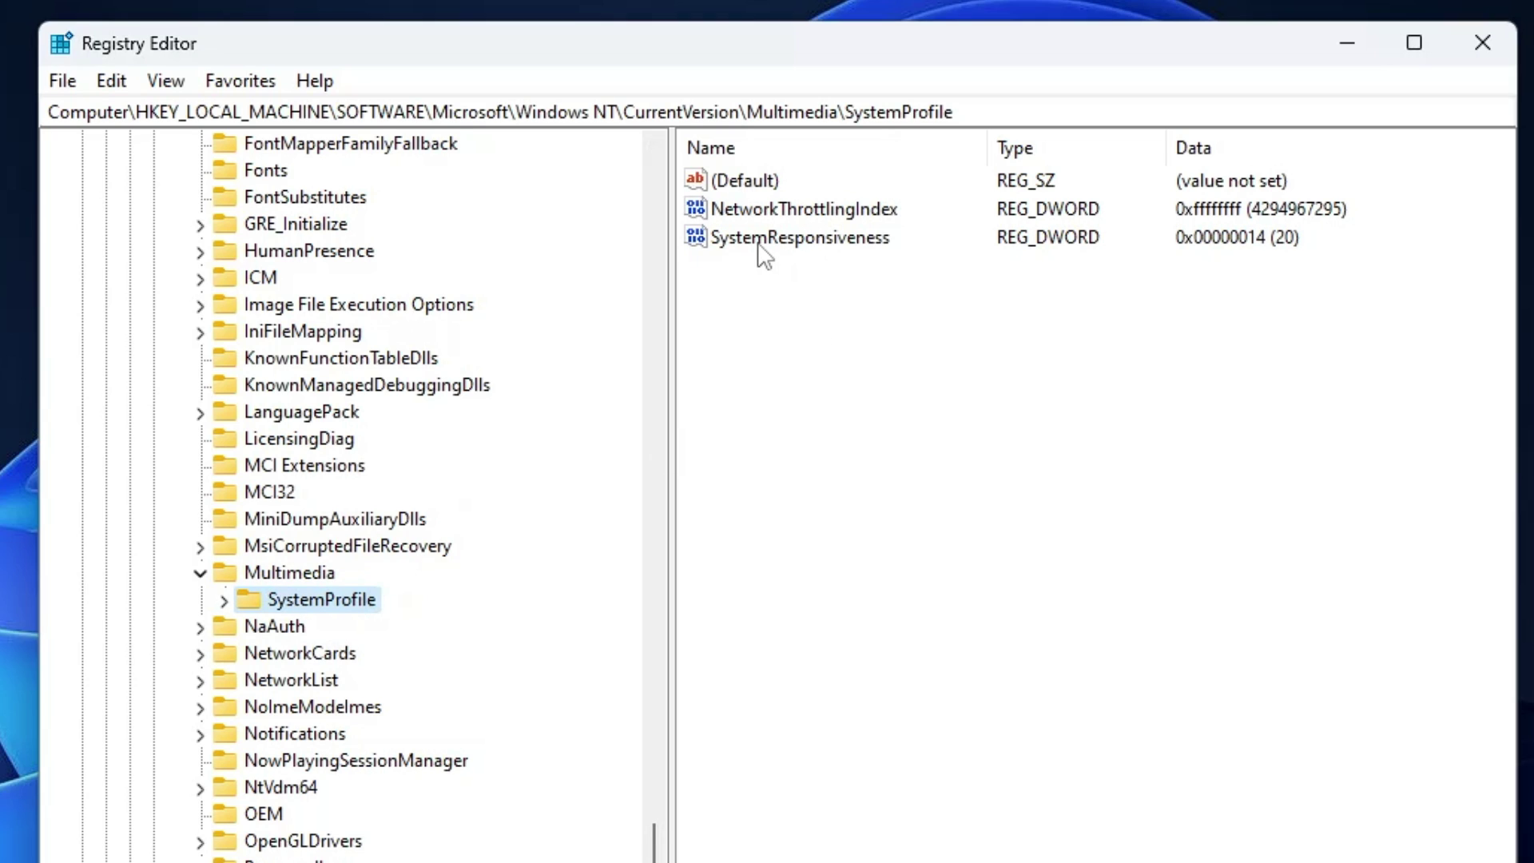
# Set the SystemResponsiveness value data to 10 in hexadecimal.
pyautogui.doubleClick(869, 240)
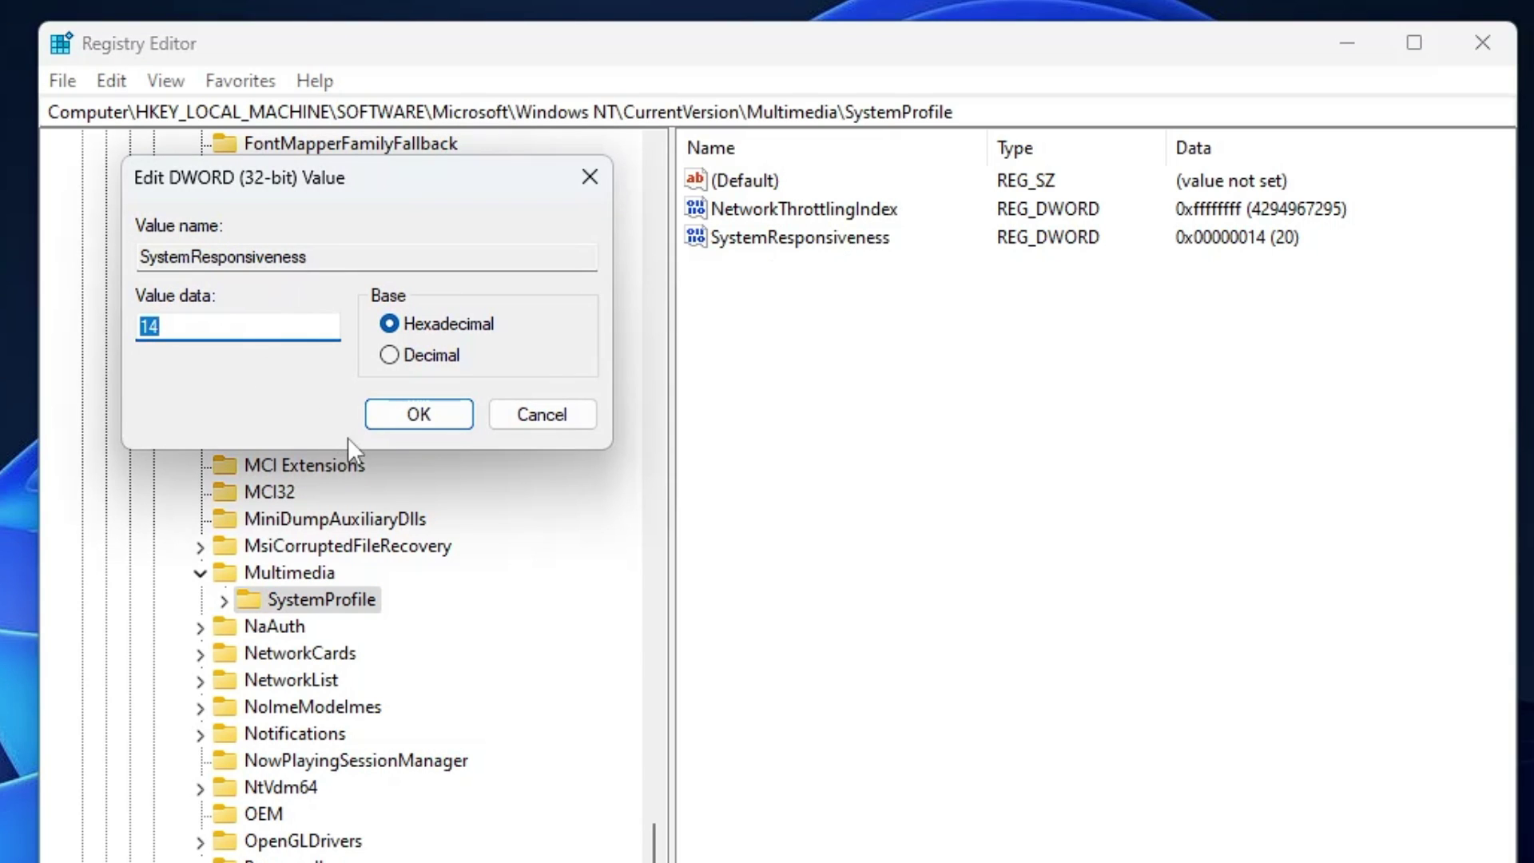
pyautogui.write('10')
pyautogui.click(432, 415)
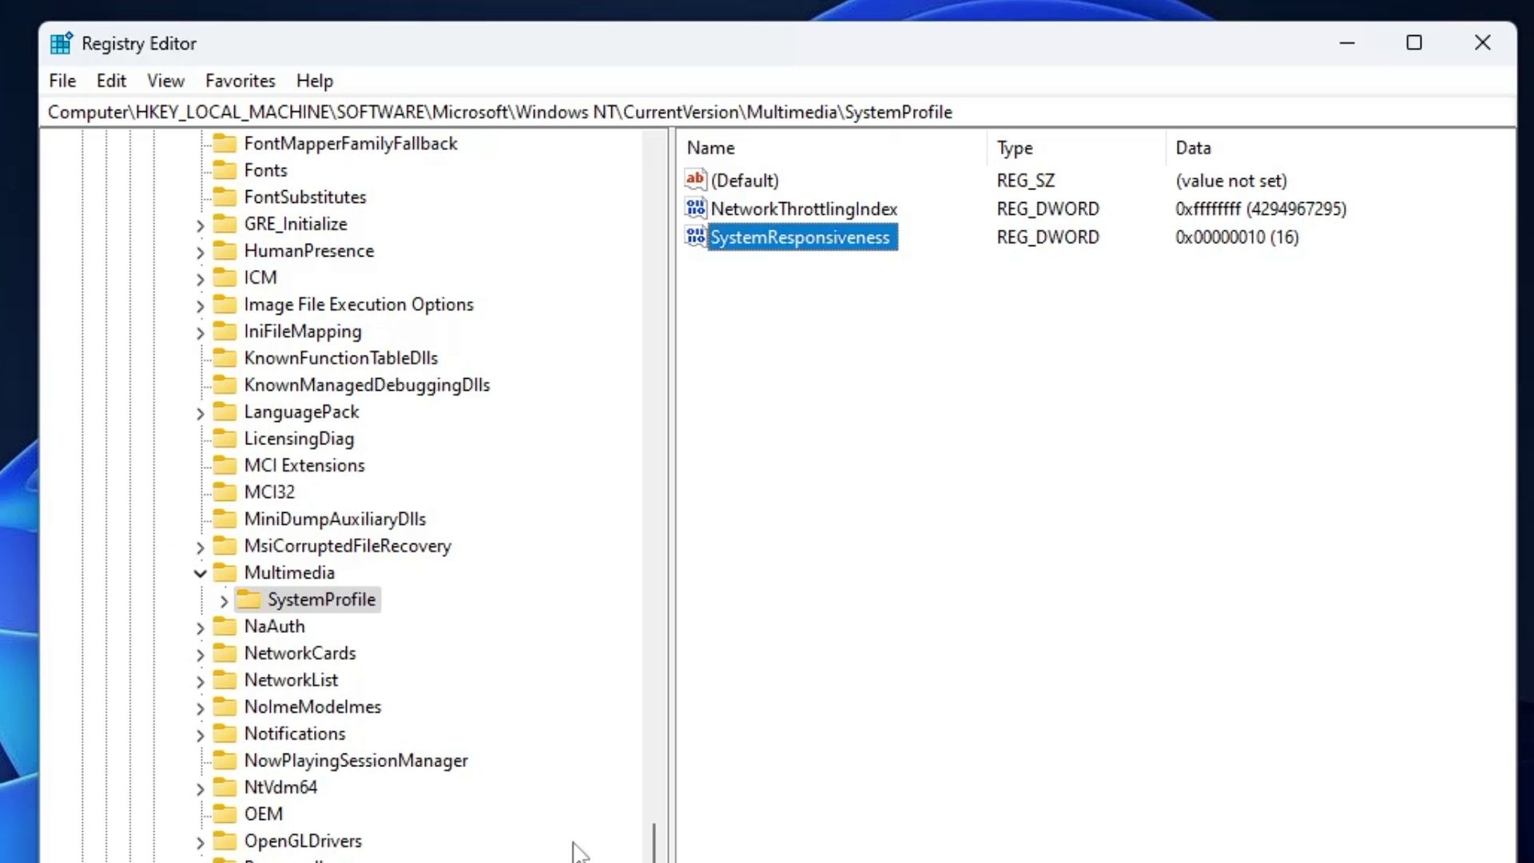
# Collapse the expanded Microsoft branch and select HKEY_LOCAL_MACHINE\SOFTWARE.
pyautogui.moveTo(654, 843); pyautogui.dragTo(640, 164)
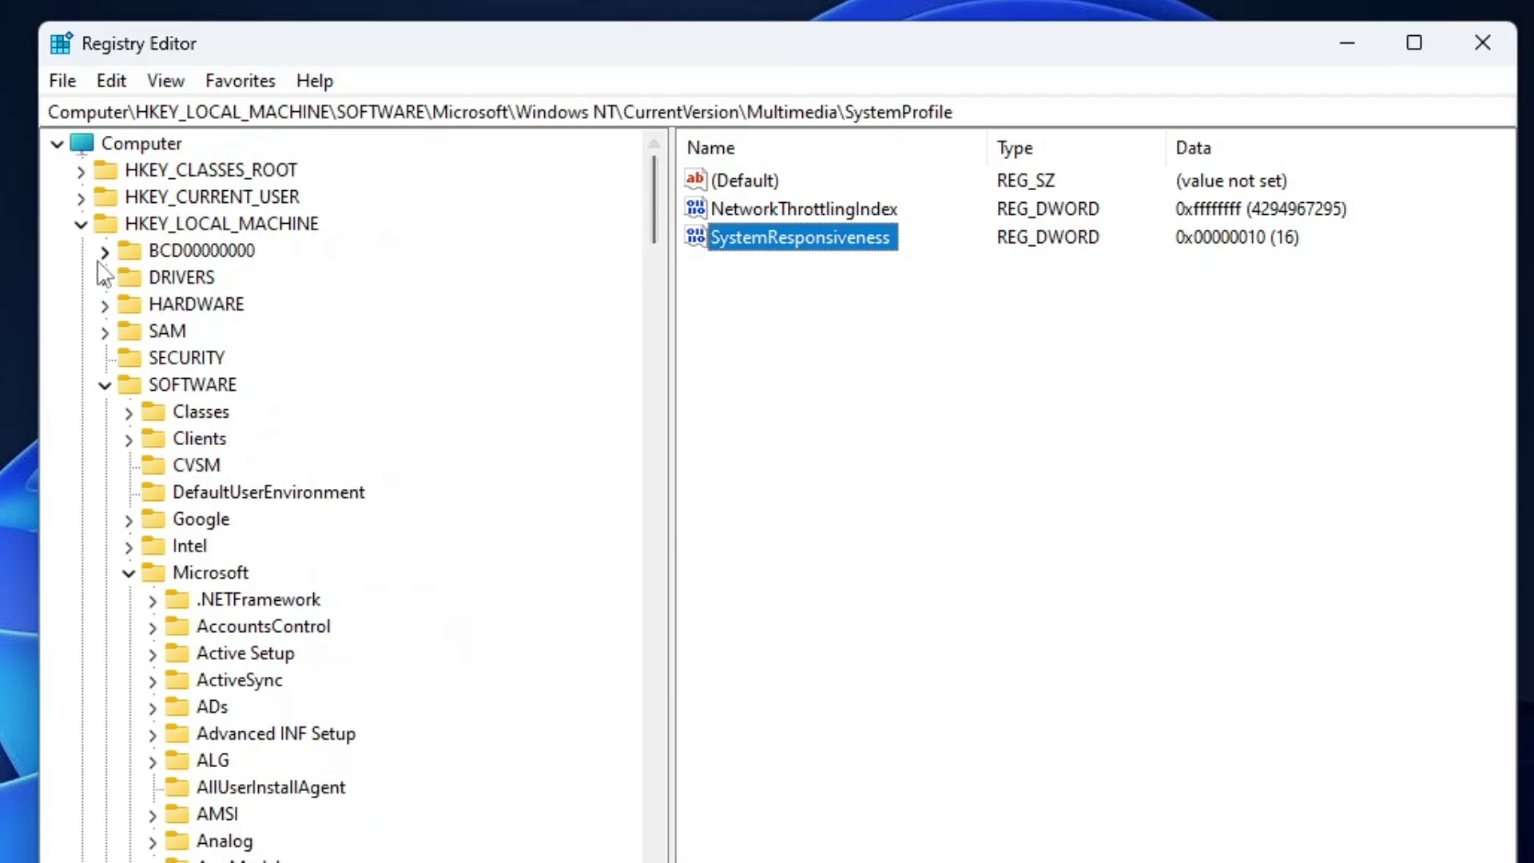
pyautogui.click(81, 225)
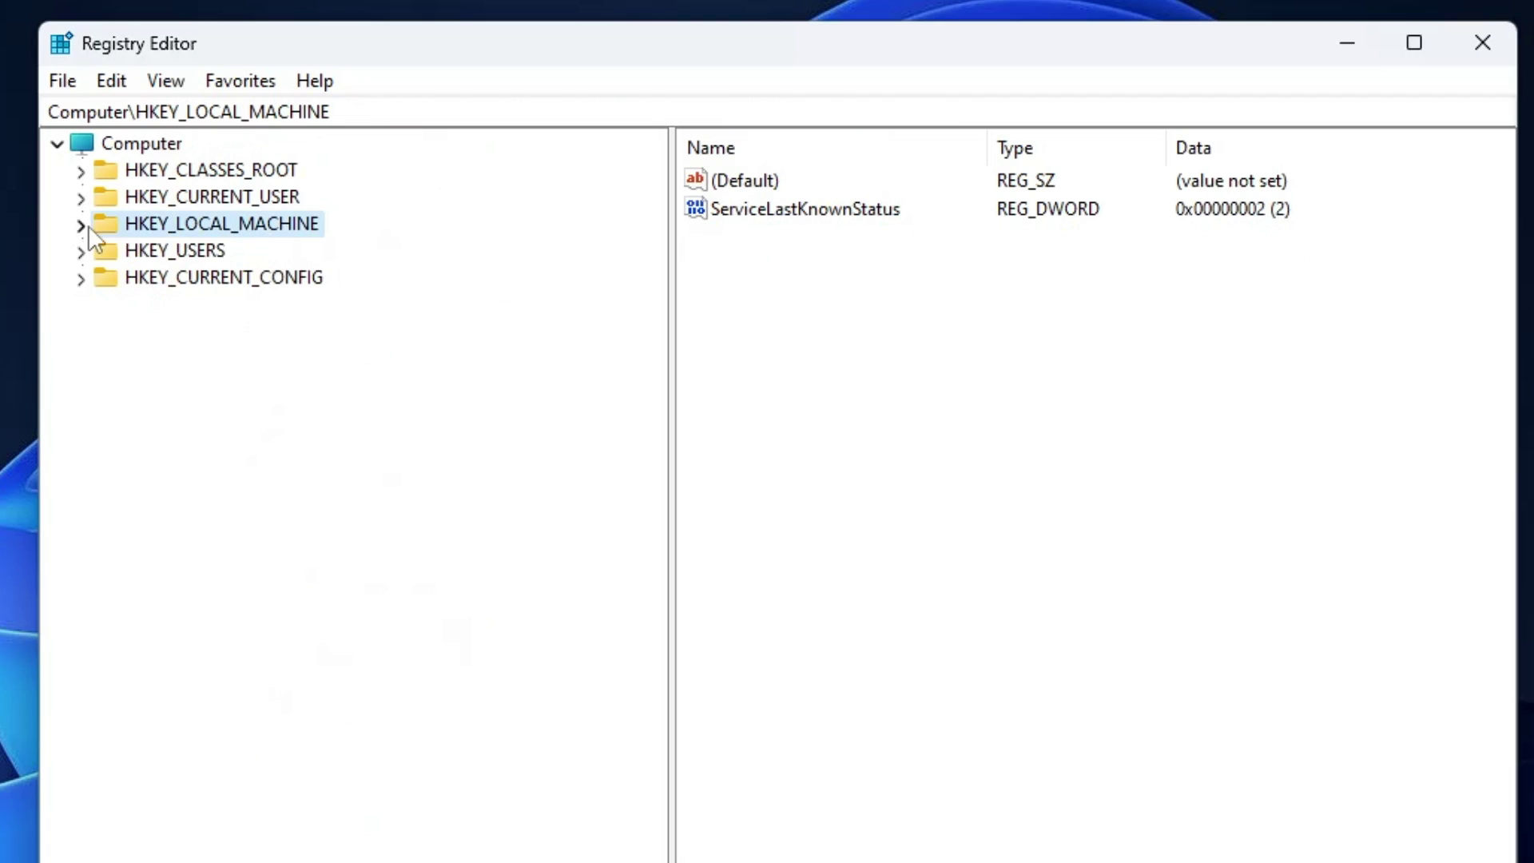
pyautogui.doubleClick(200, 223)
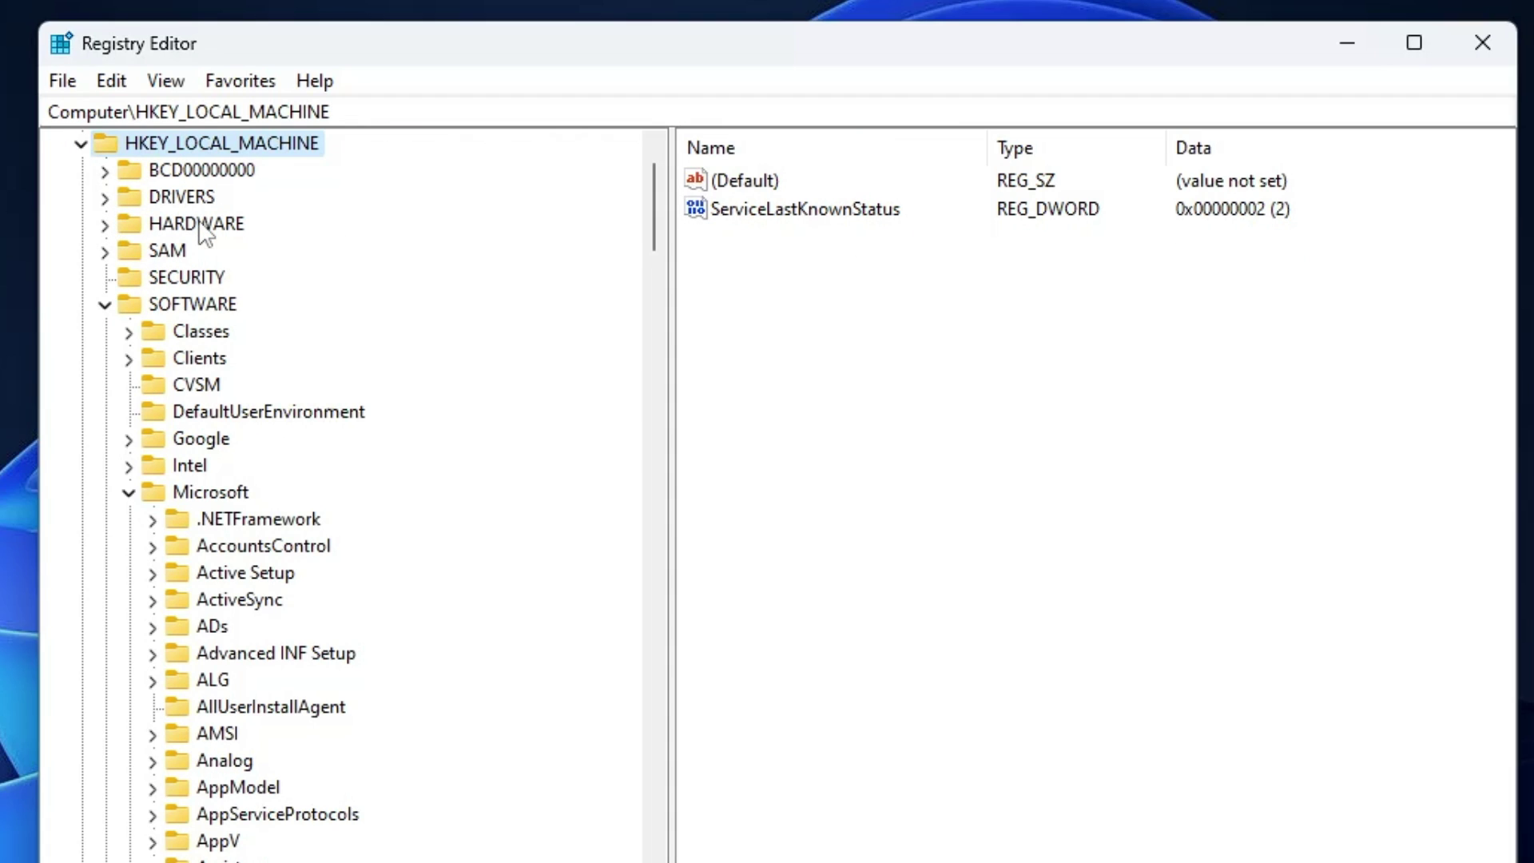
pyautogui.click(170, 304)
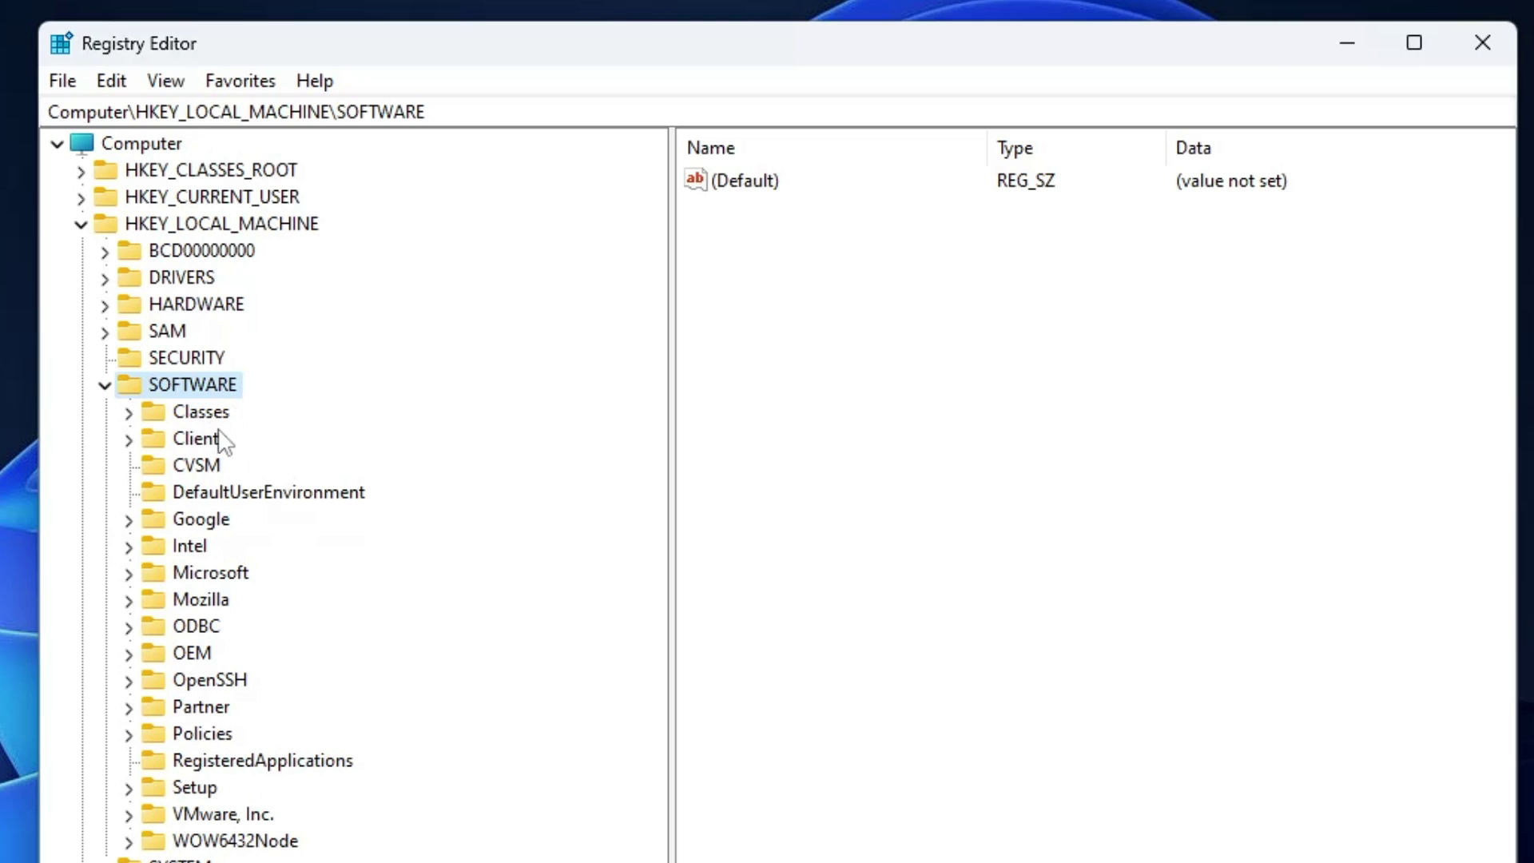
# Expand SOFTWARE\WOW6432Node\Microsoft and select its Direct3D key.
pyautogui.click(218, 845)
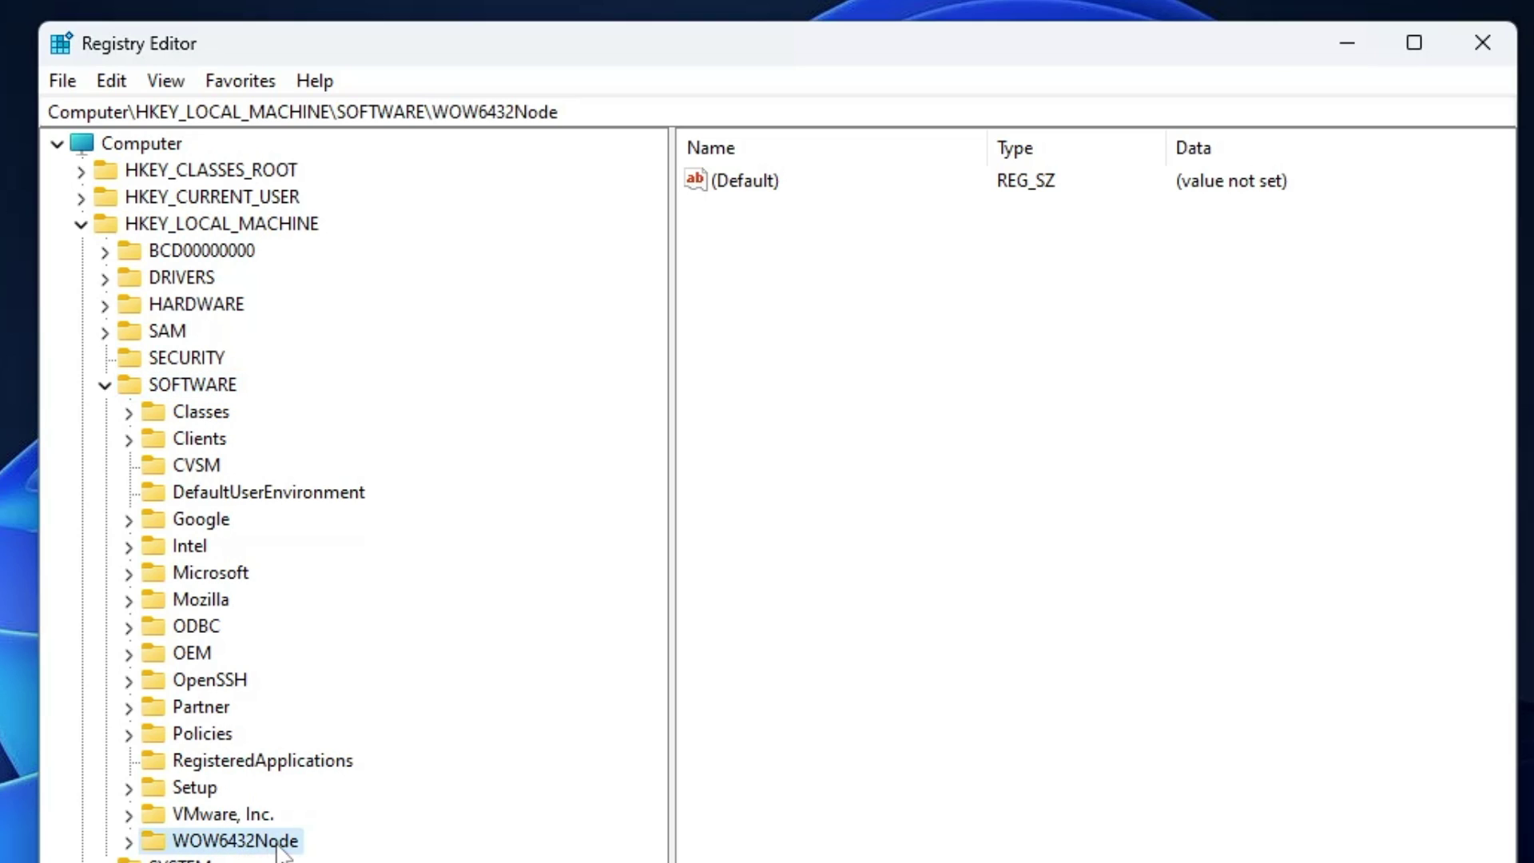
pyautogui.doubleClick(240, 840)
pyautogui.press('m')
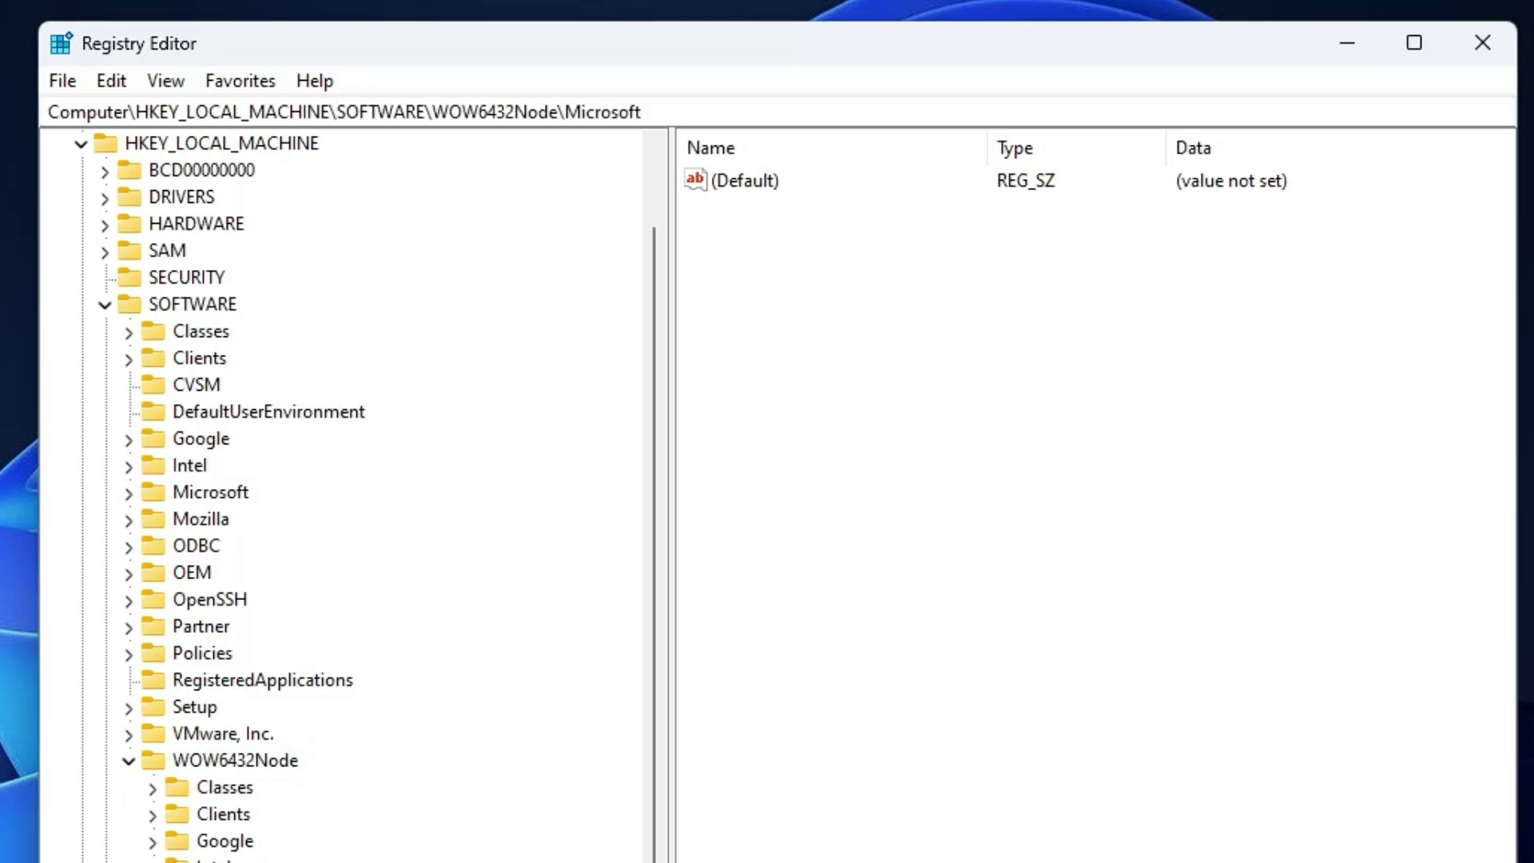
pyautogui.press('Right')
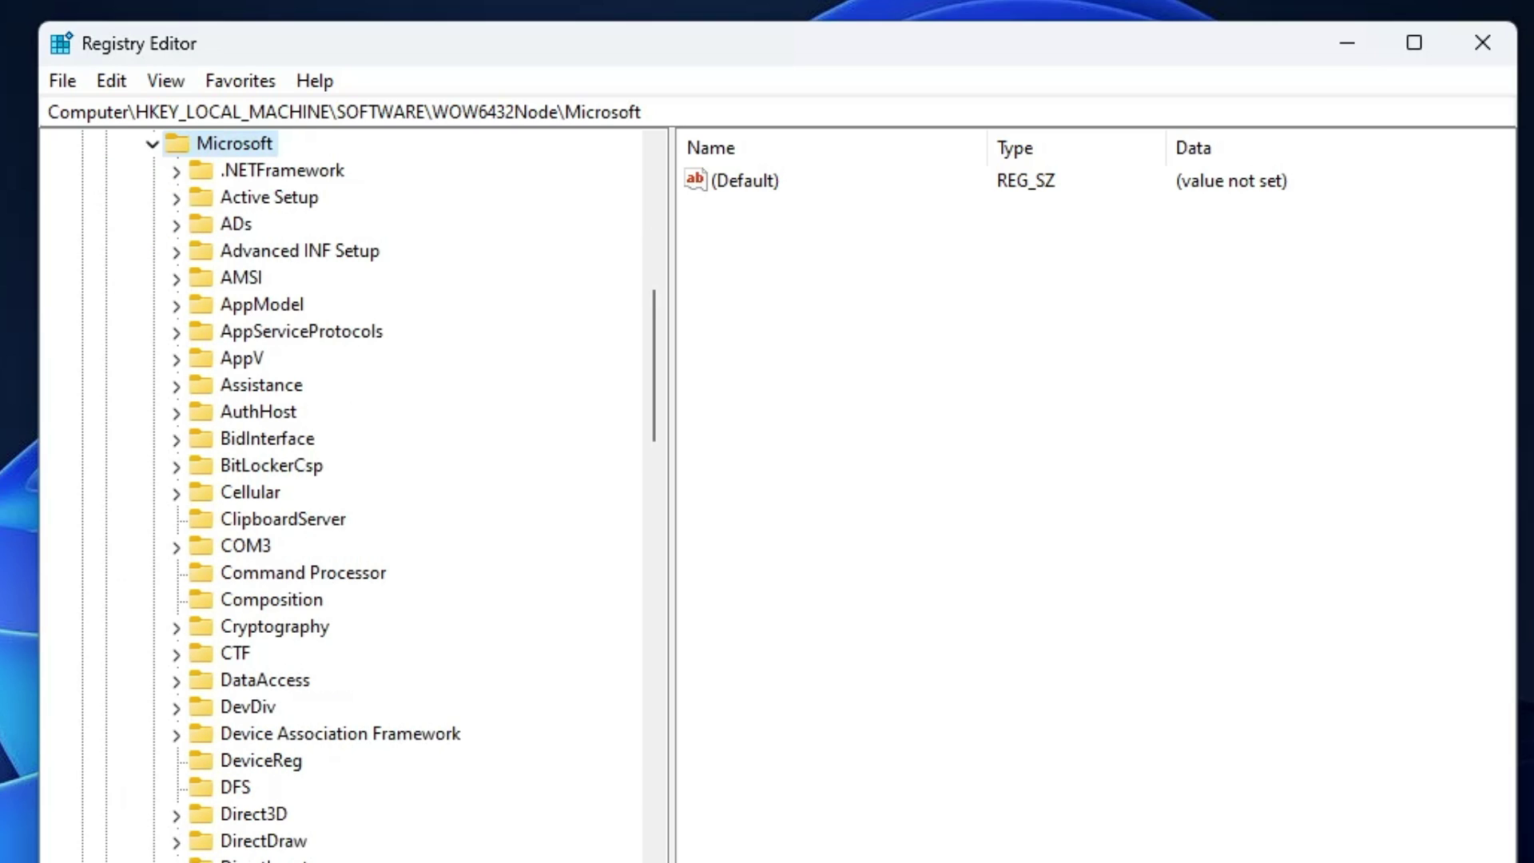
pyautogui.click(267, 438)
pyautogui.press('d')
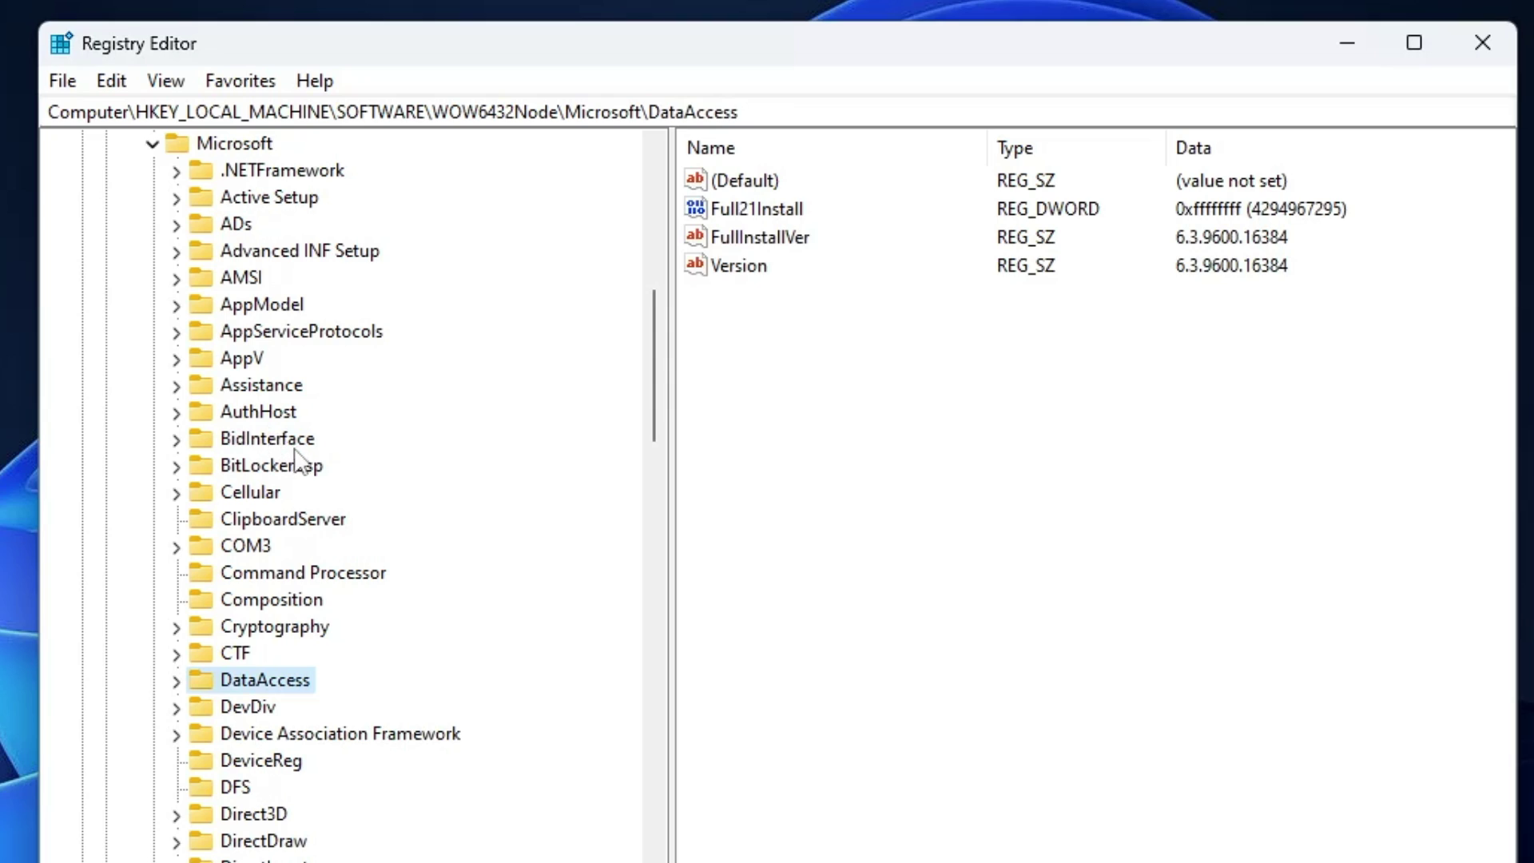
pyautogui.click(268, 815)
pyautogui.scroll(-3, 275, 811)
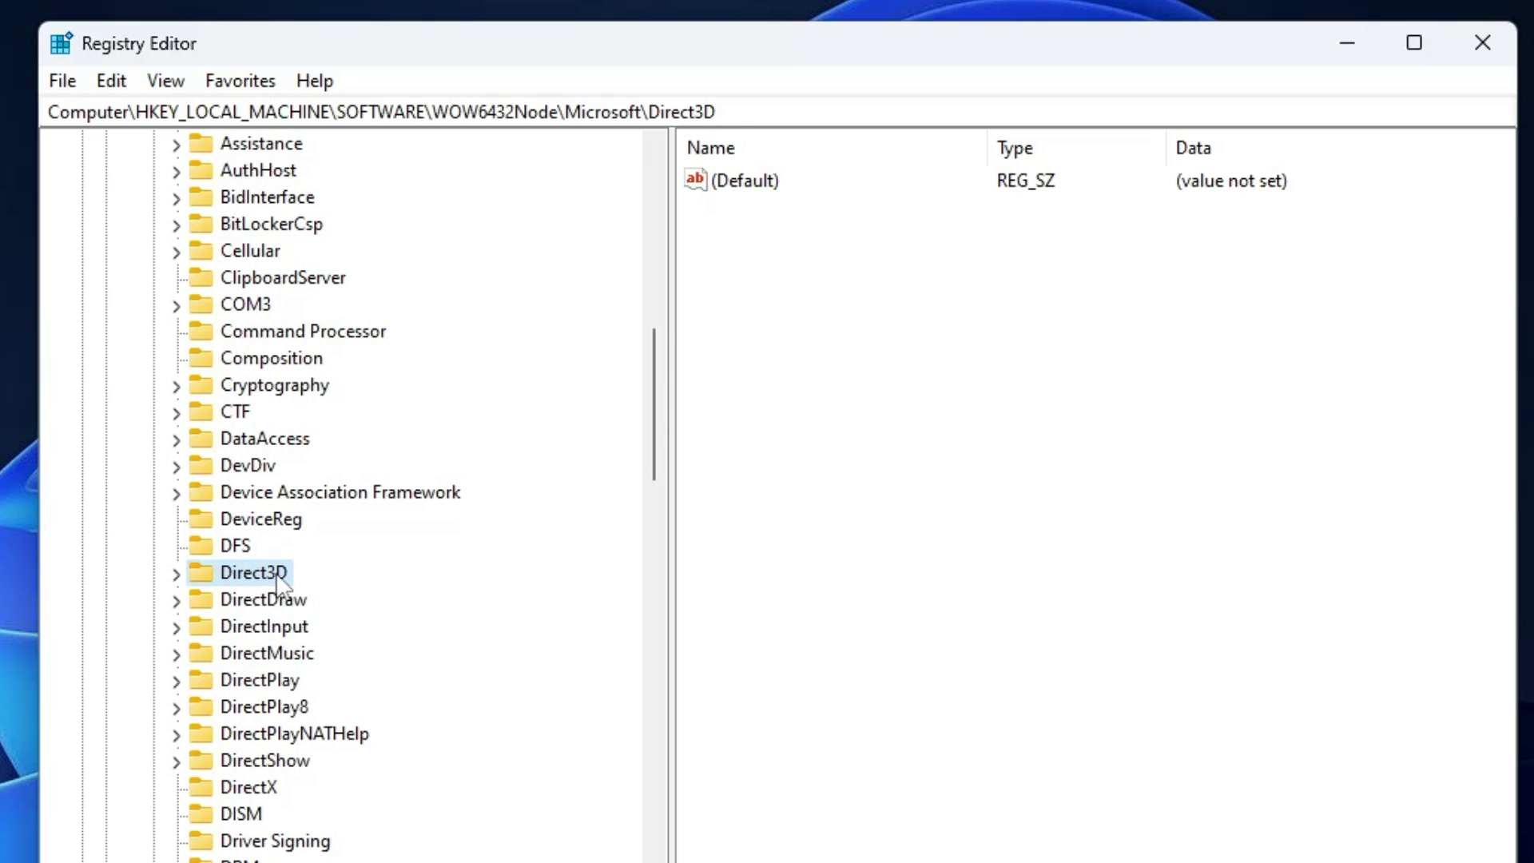
# Add a DWORD (32-bit) value named MaxPreRenderedFrames to the Direct3D key.
pyautogui.rightClick(884, 430)
pyautogui.moveTo(975, 450)
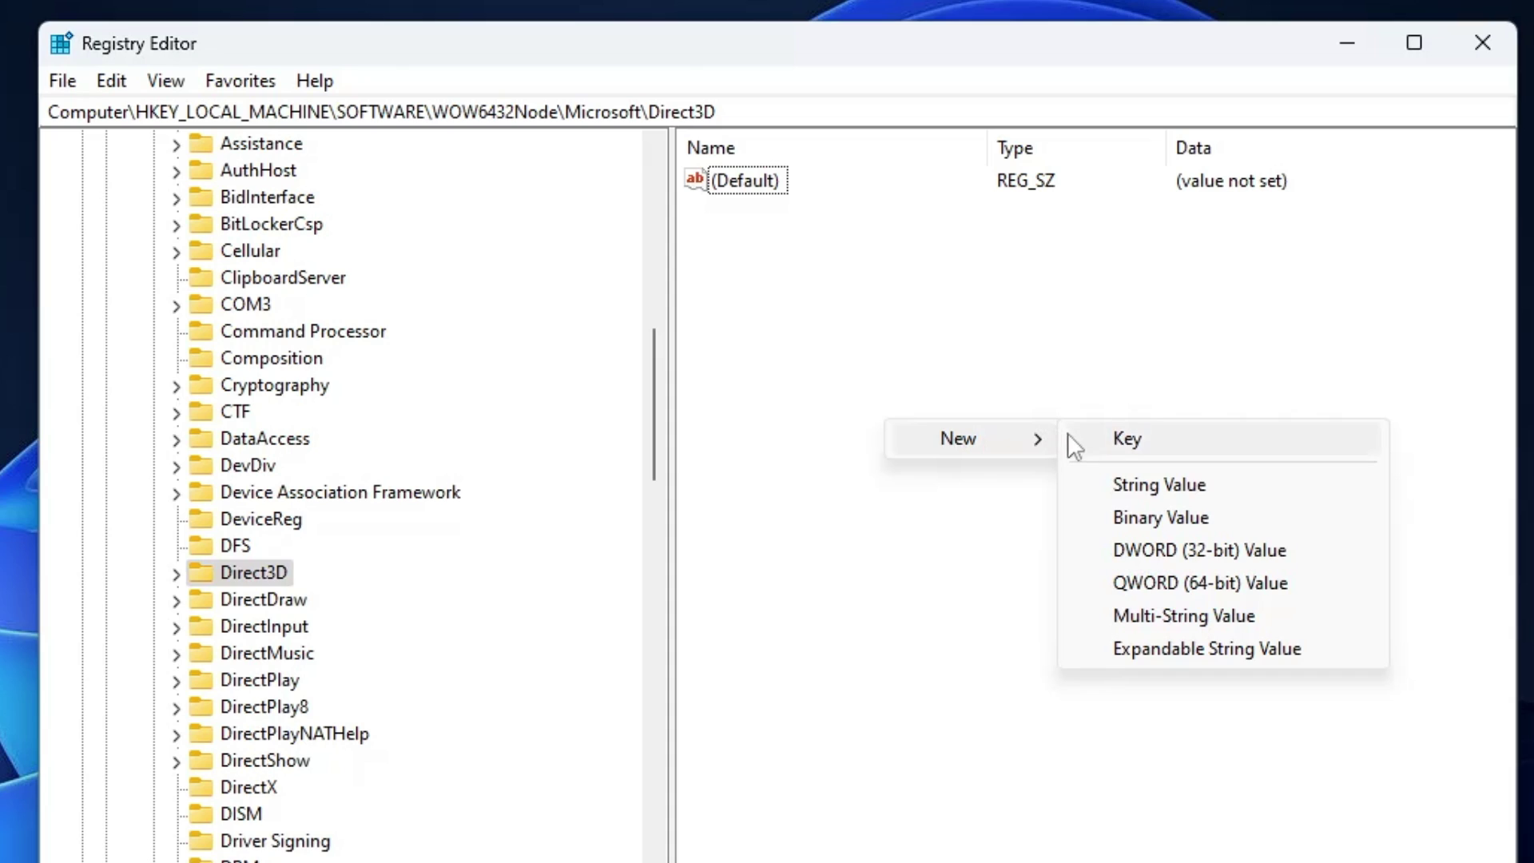
pyautogui.click(1133, 548)
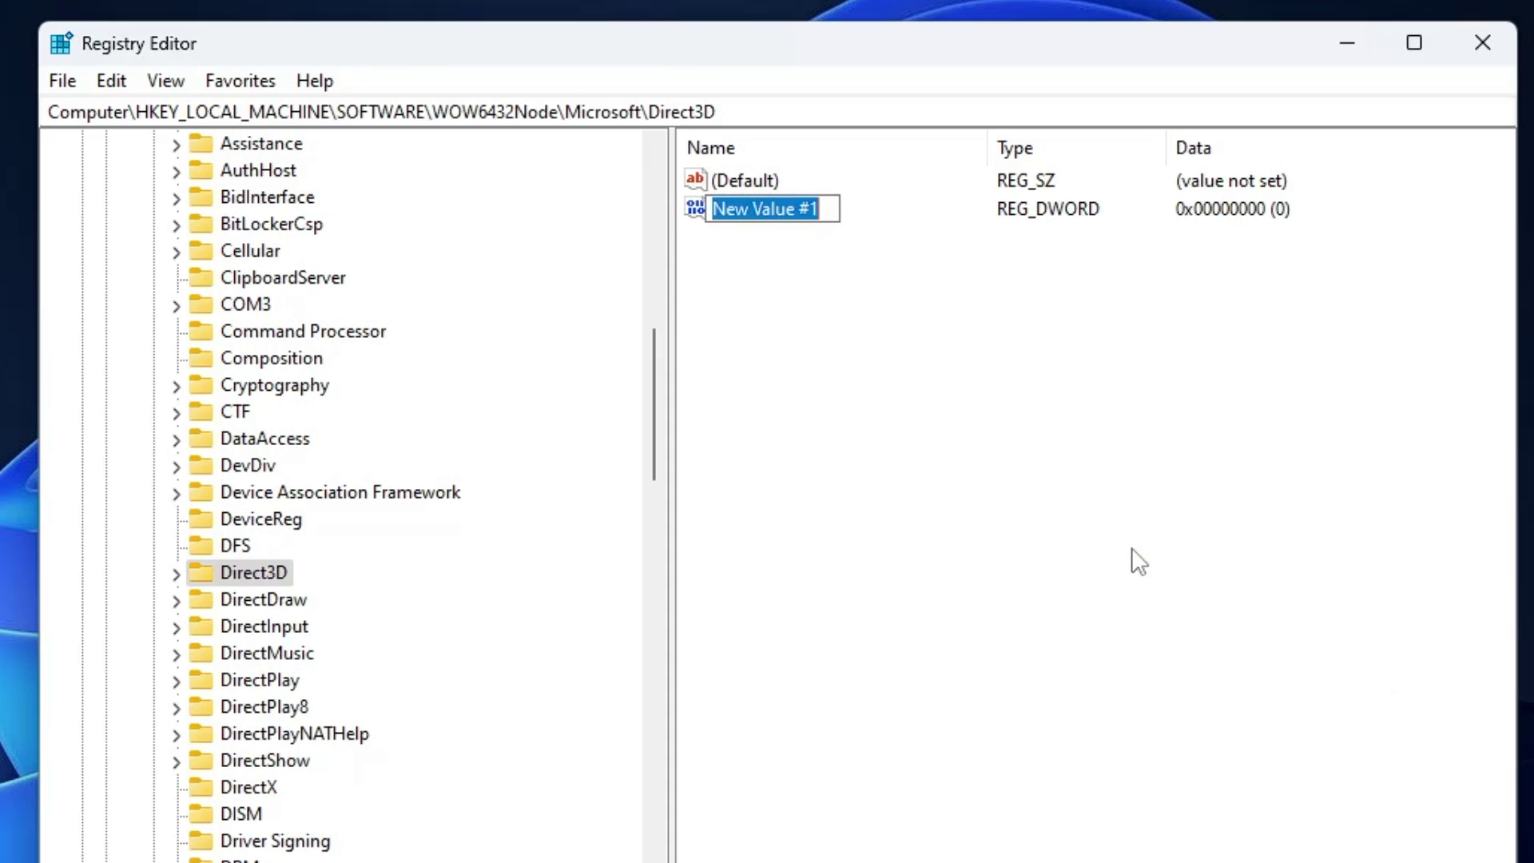
pyautogui.write('M')
pyautogui.press('BackSpace')
pyautogui.write('M')
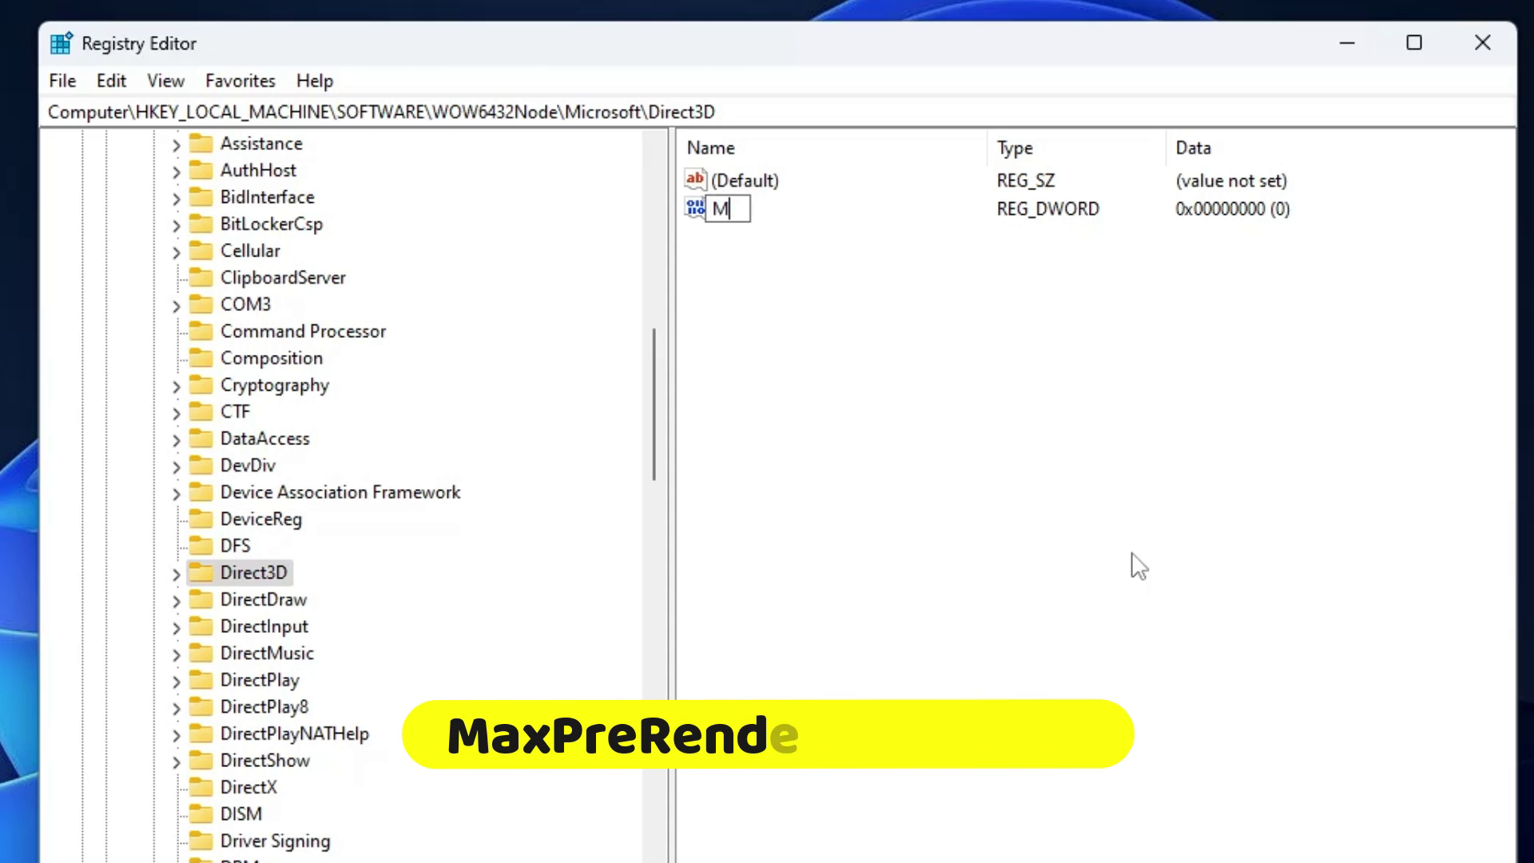
pyautogui.write('axPreRendered')
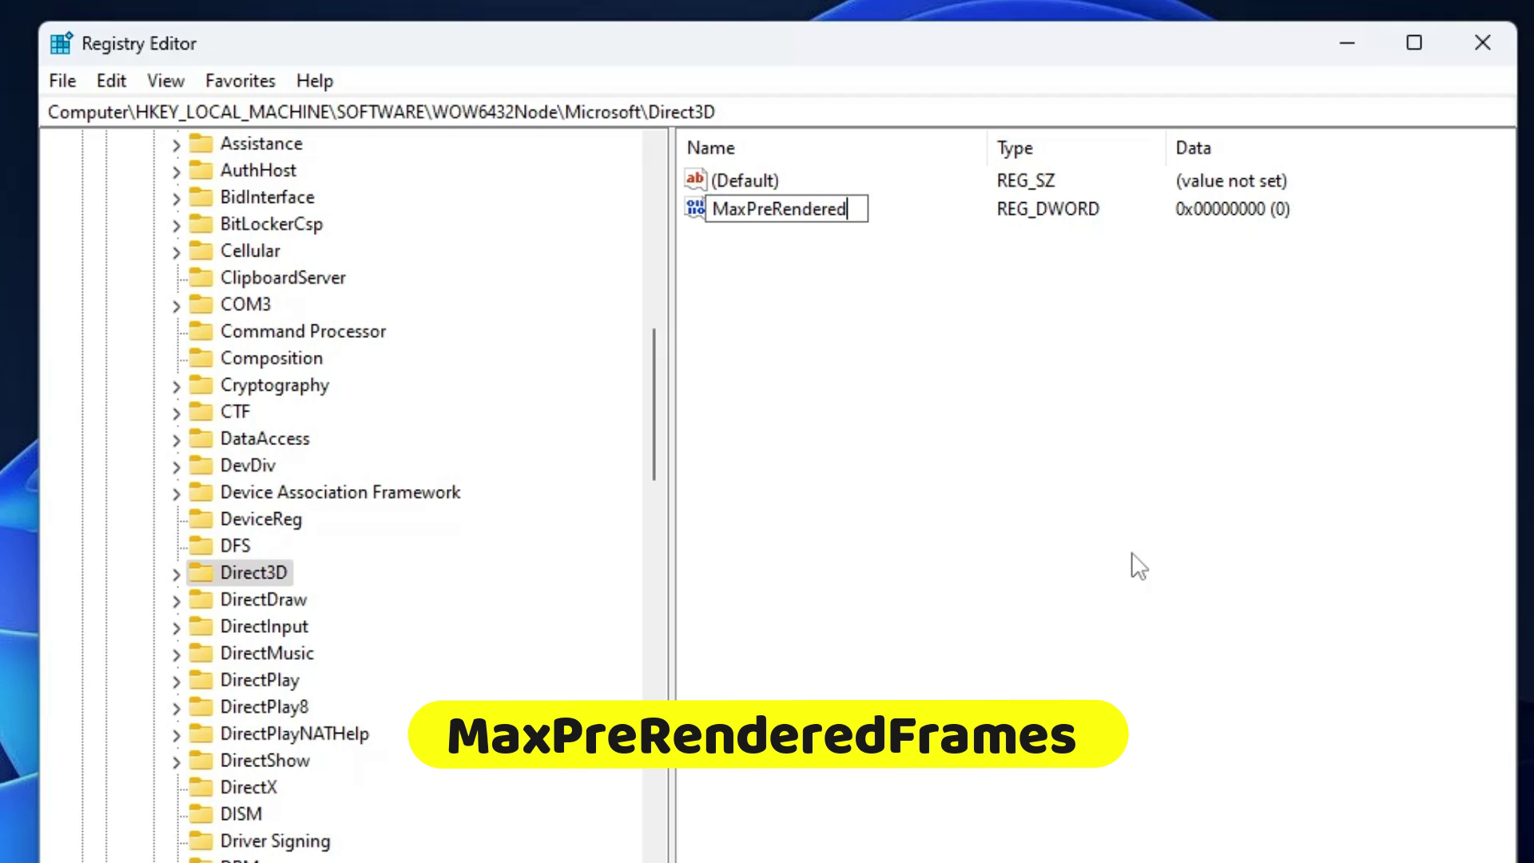
pyautogui.write('Frames')
pyautogui.press('Return')
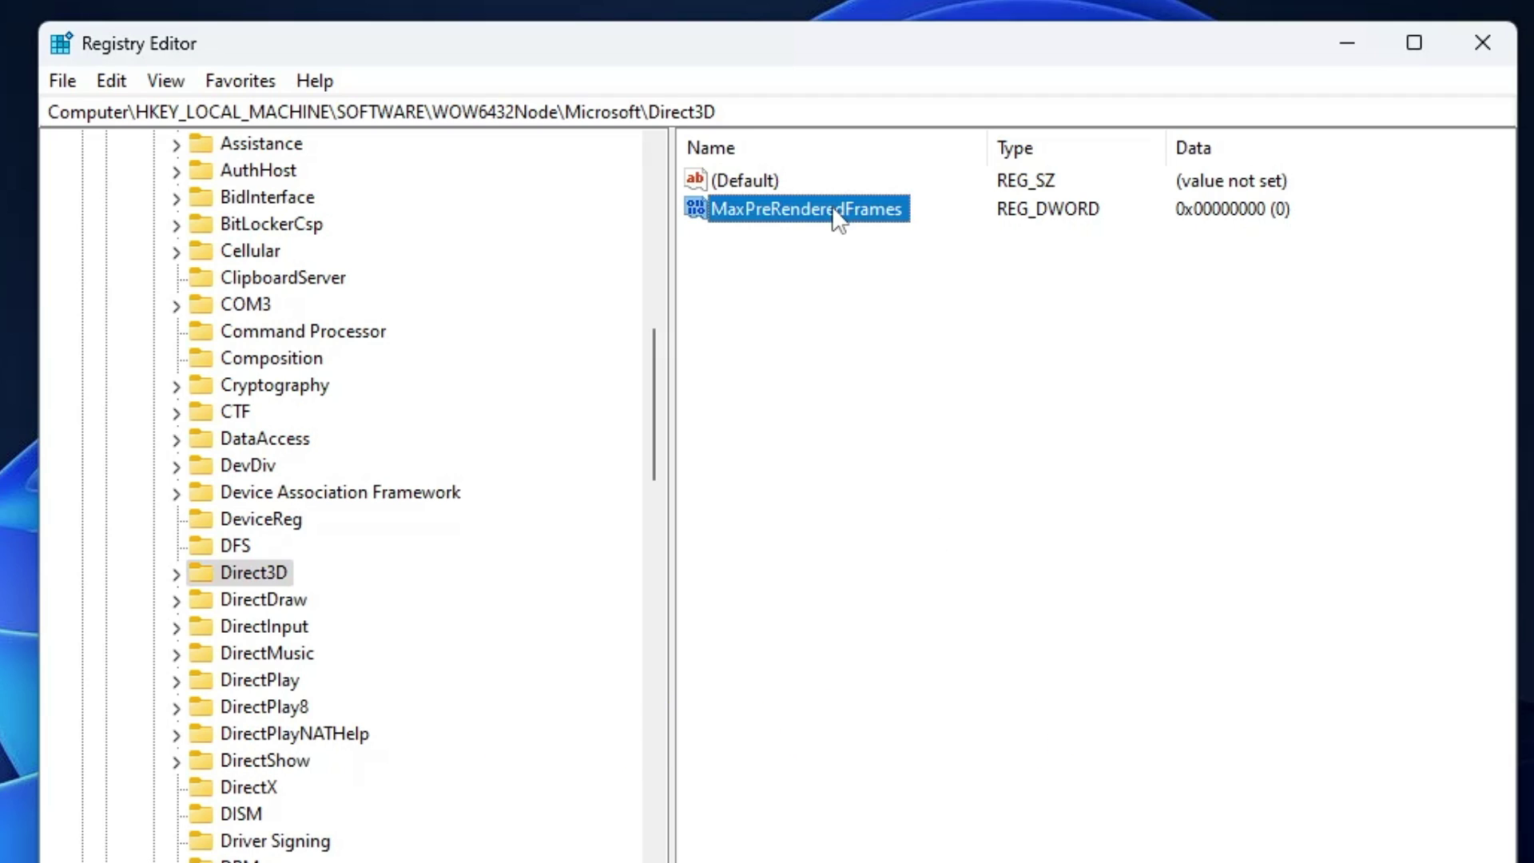
# Set the MaxPreRenderedFrames value data to 1 and close the registry window.
pyautogui.doubleClick(832, 206)
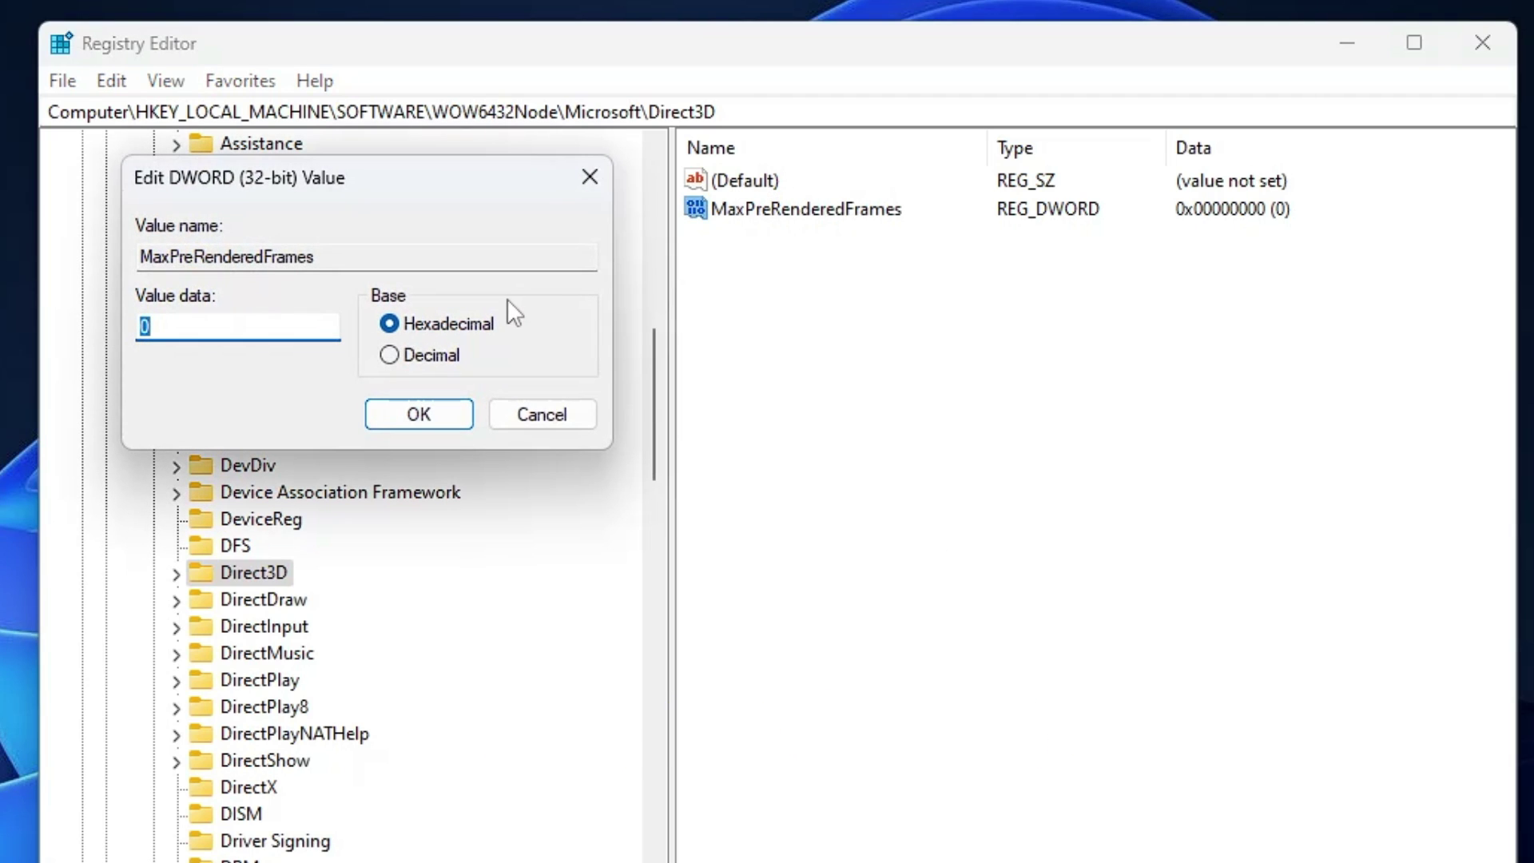
pyautogui.write('1')
pyautogui.click(411, 425)
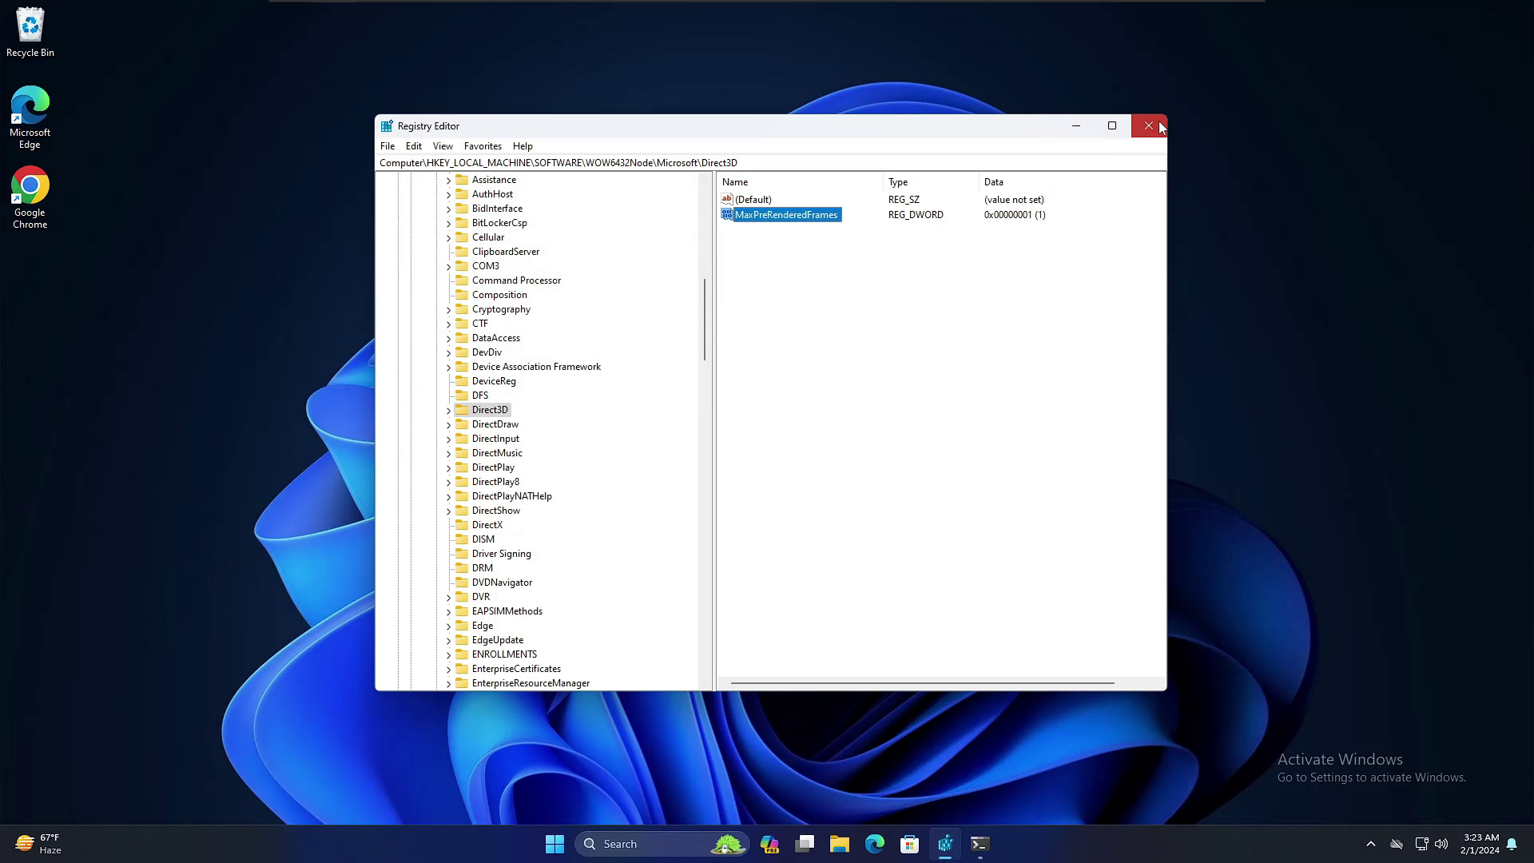
pyautogui.click(1482, 42)
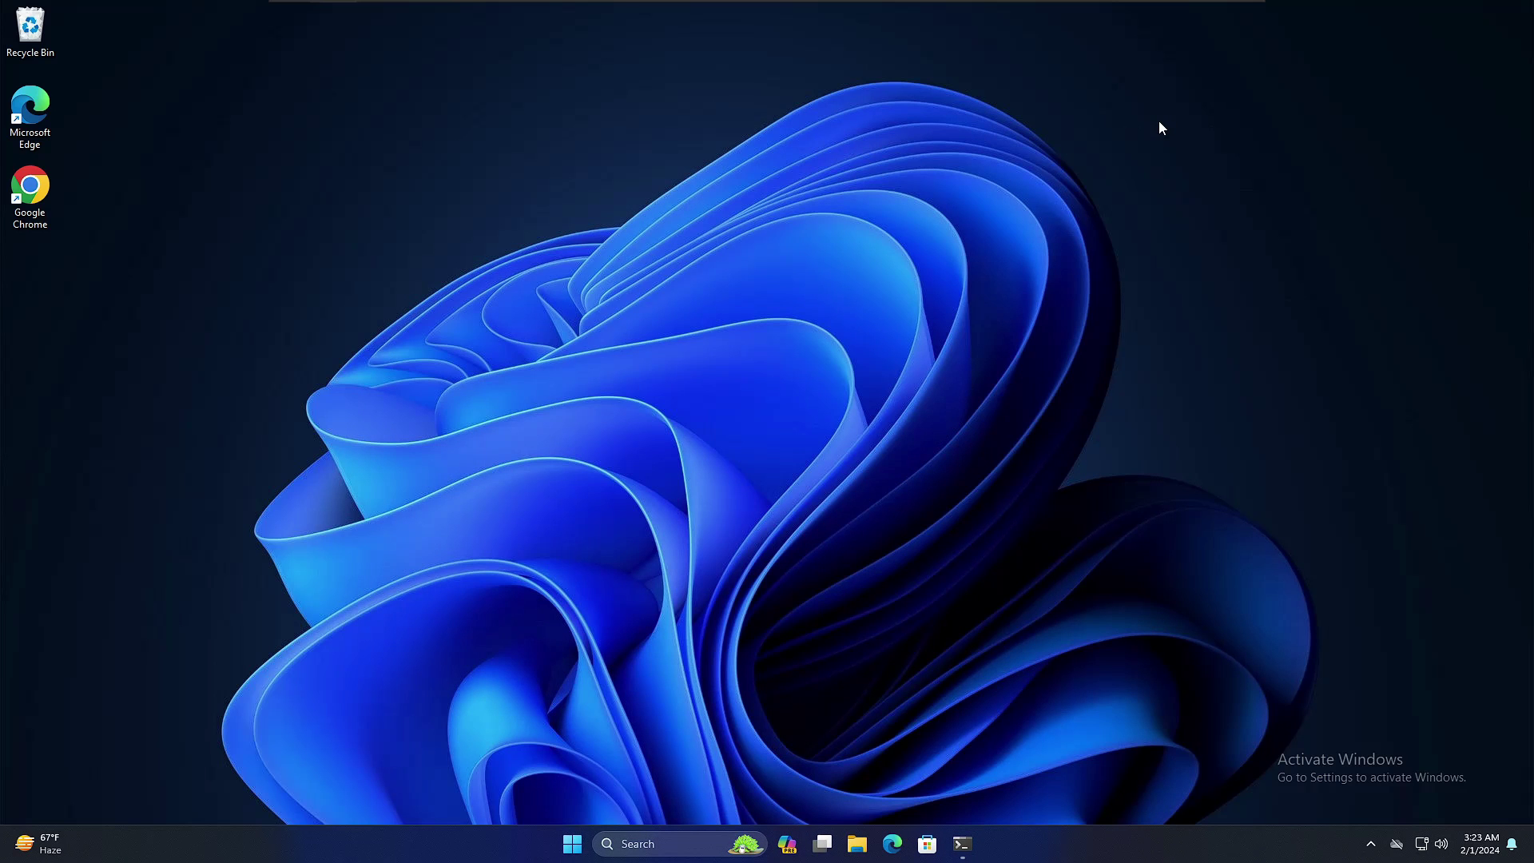